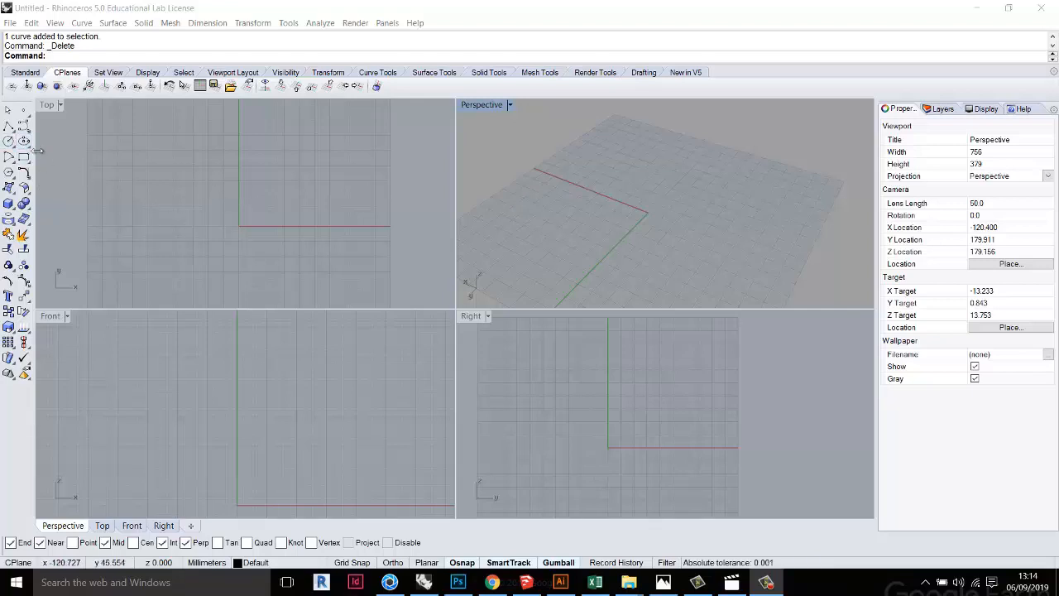
# Maximize the Top viewport and draw a single slanted line to the left of the green axis
pyautogui.click(10, 127)
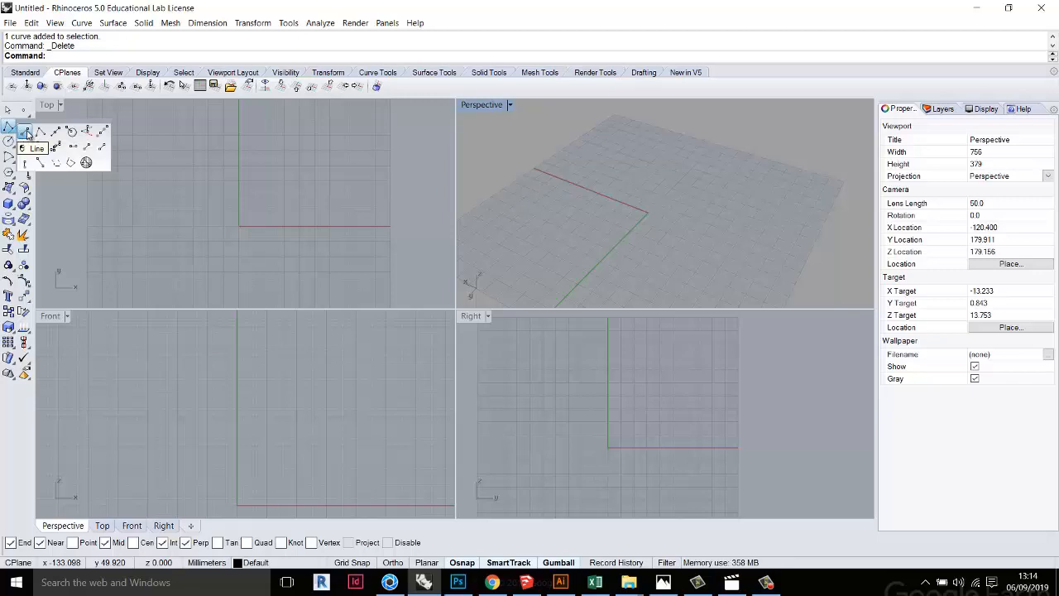
pyautogui.click(26, 132)
pyautogui.doubleClick(48, 105)
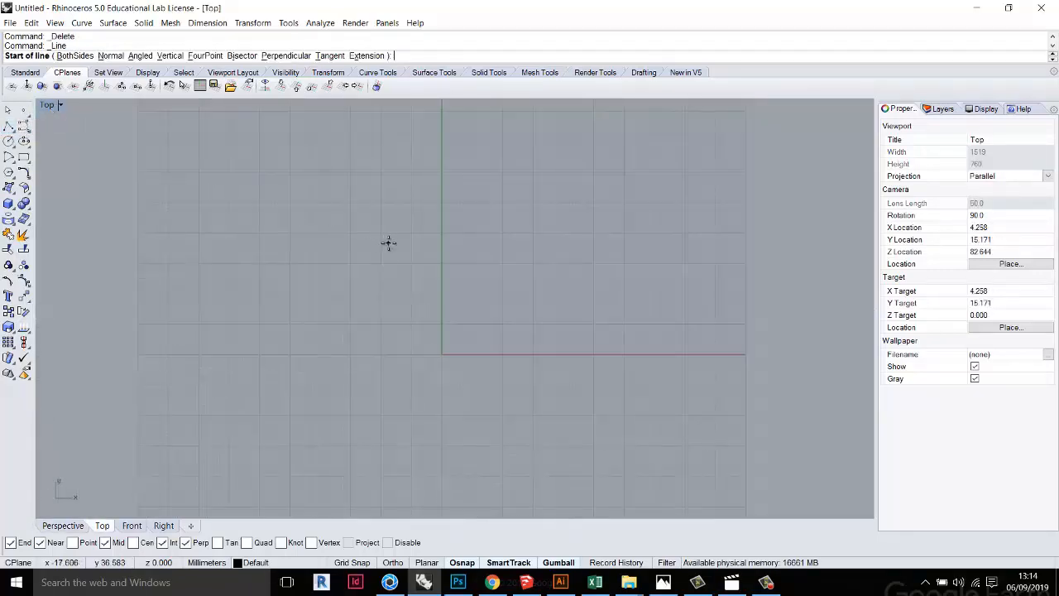
pyautogui.scroll(-6, 388, 248)
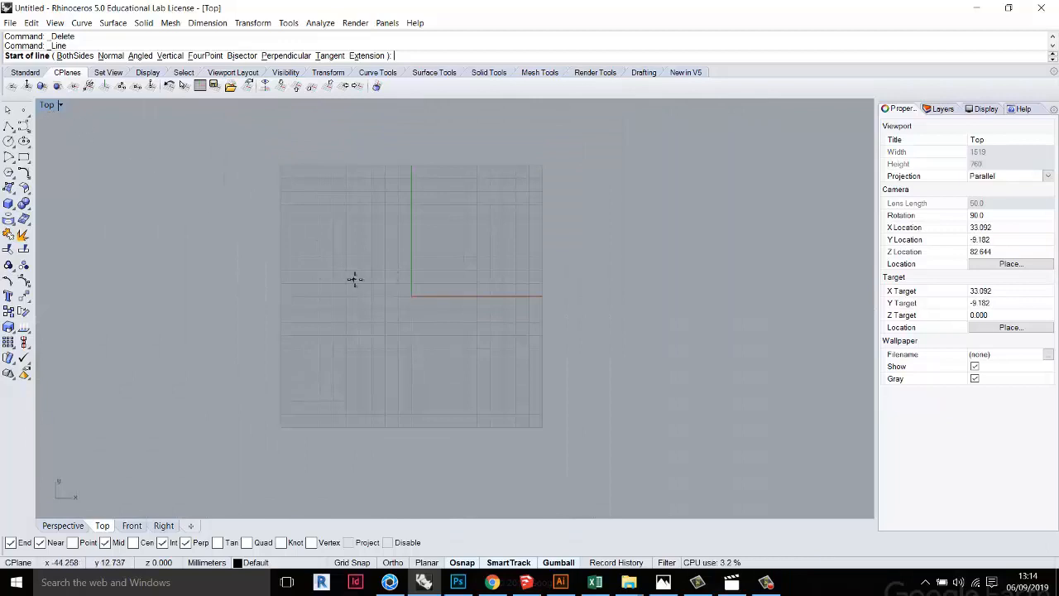
pyautogui.scroll(3, 369, 289)
pyautogui.scroll(-2, 359, 279)
pyautogui.click(326, 312)
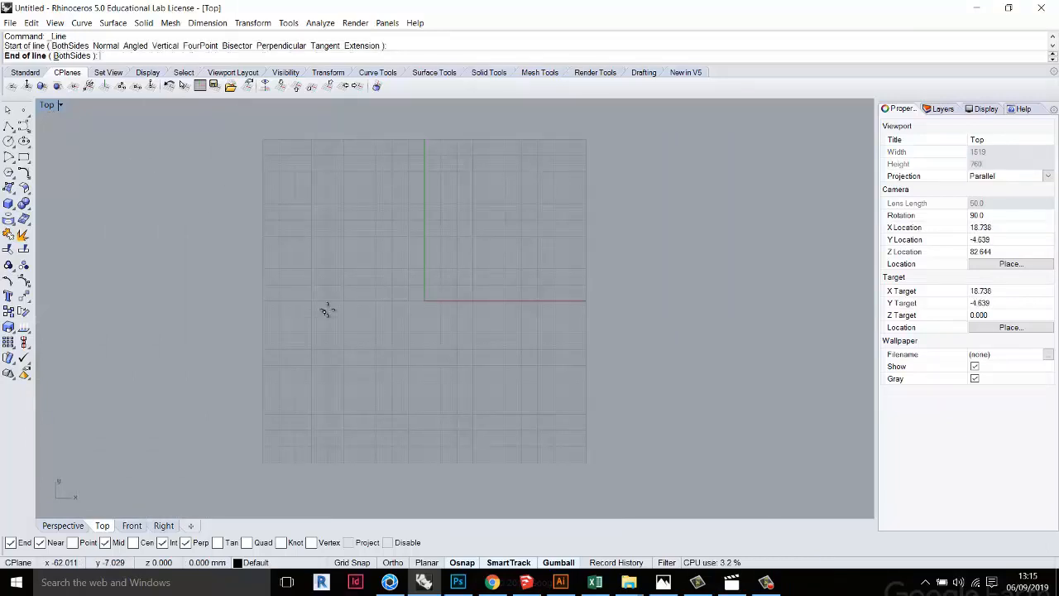
pyautogui.click(388, 223)
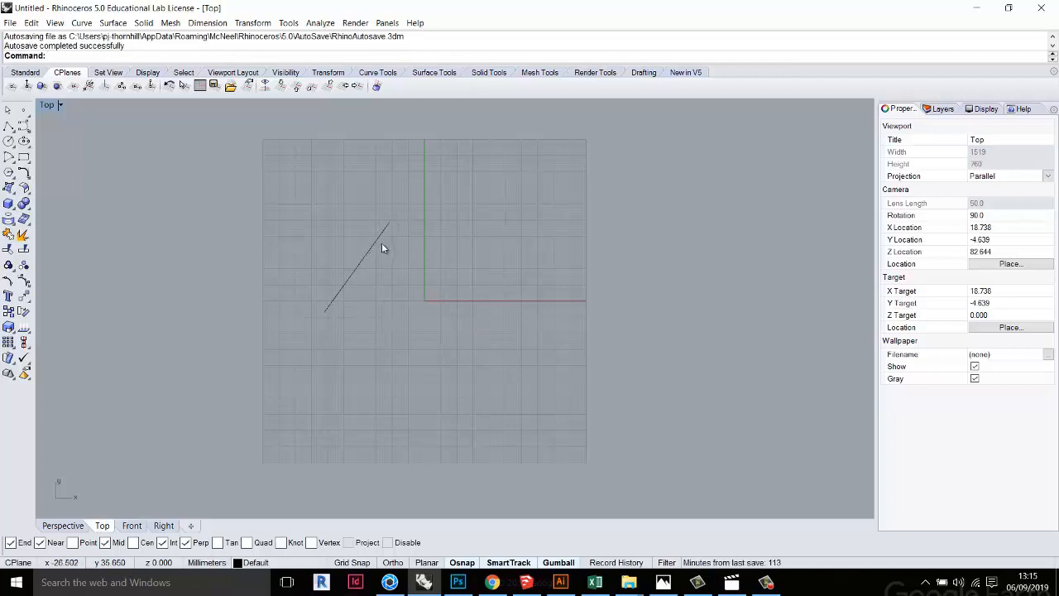
# Draw a second slanted line between the first one and the green axis, roughly parallel to the first
pyautogui.press('Return')
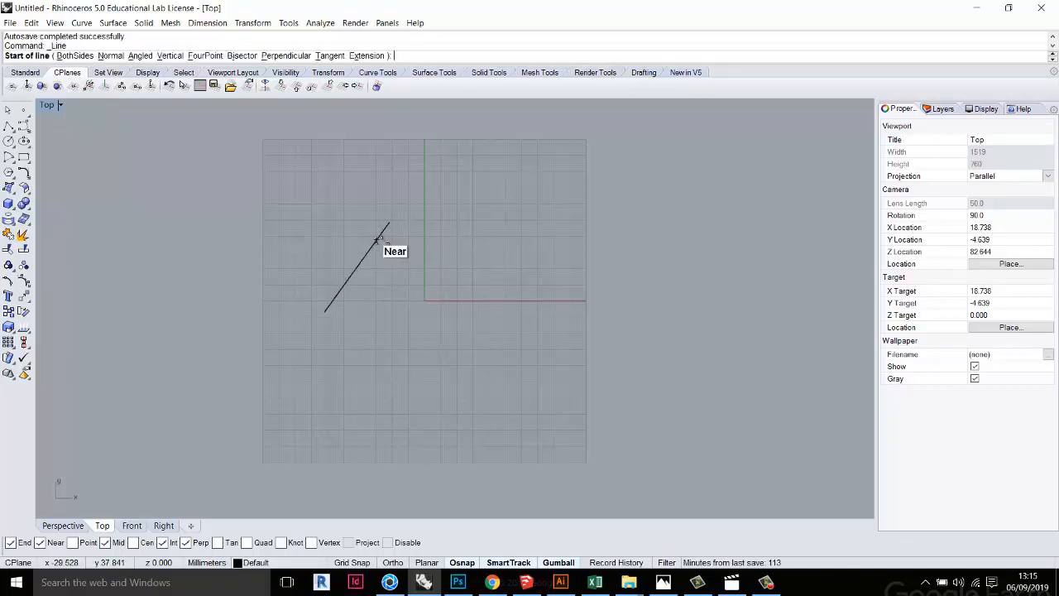
pyautogui.click(371, 311)
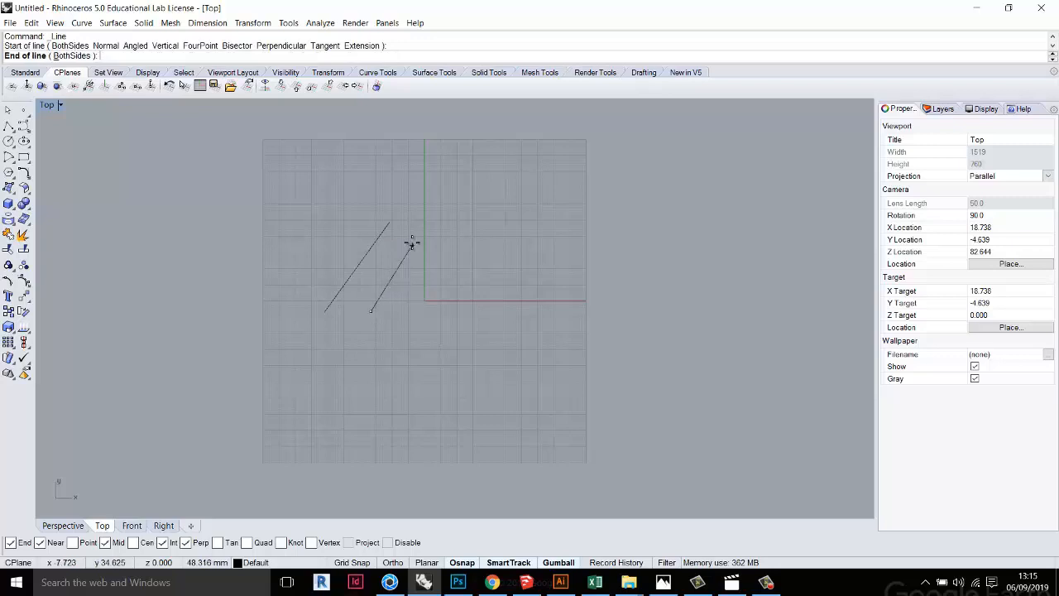
pyautogui.click(422, 225)
# Turn off object snapping and draw three more separate slanted lines, continuing the row across the green axis
pyautogui.press('Return')
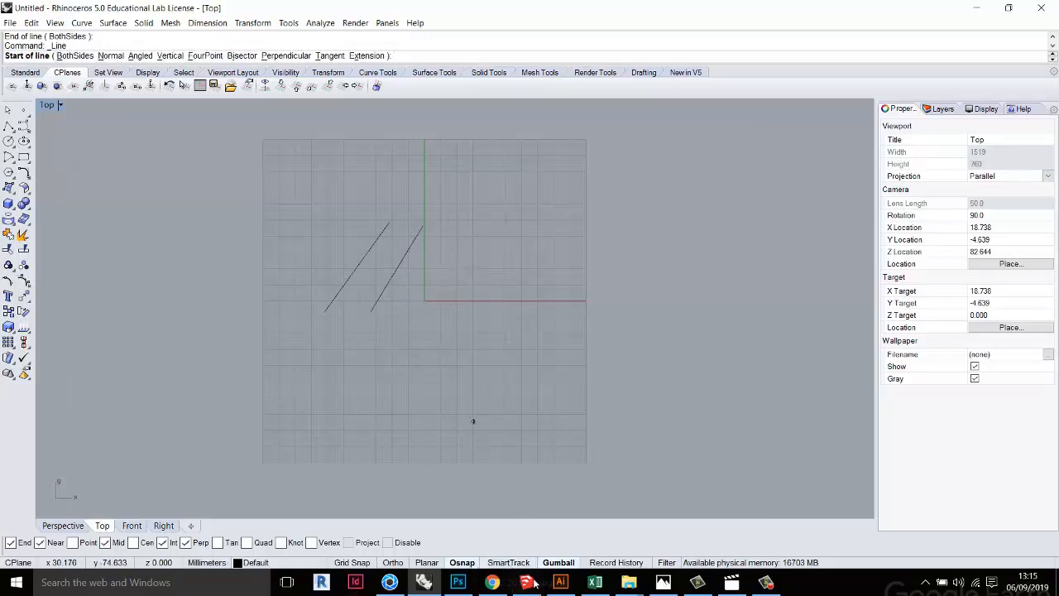
pyautogui.click(463, 560)
pyautogui.click(421, 308)
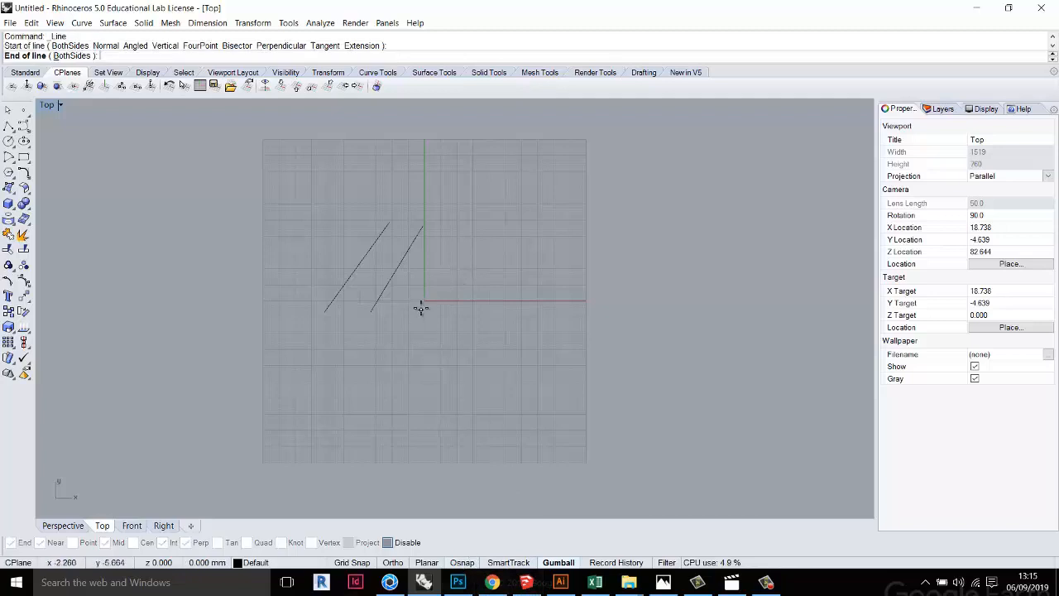
pyautogui.click(456, 228)
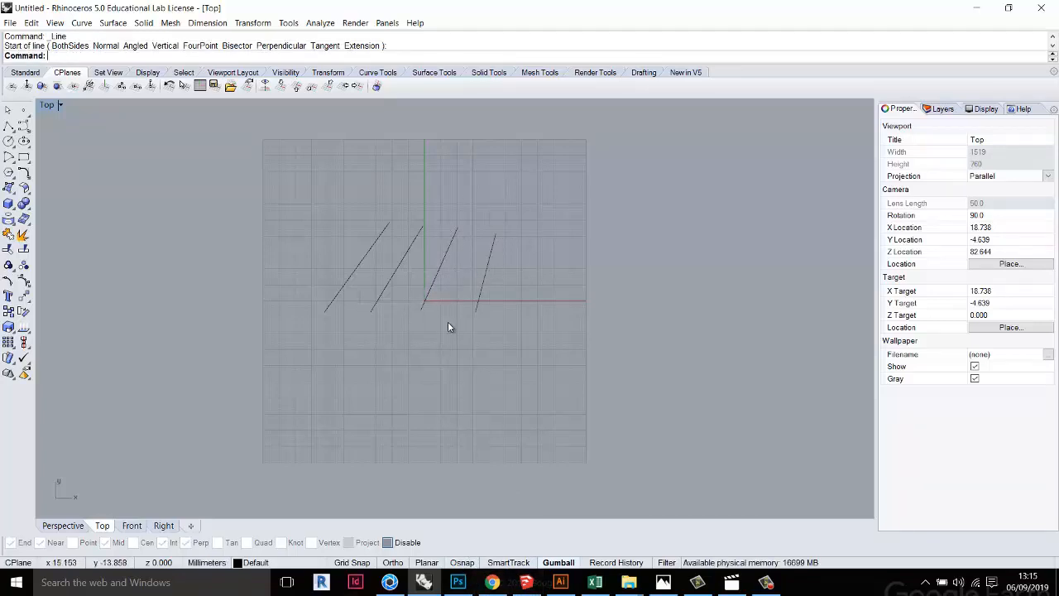
pyautogui.rightClick(516, 329)
pyautogui.click(518, 309)
pyautogui.click(532, 232)
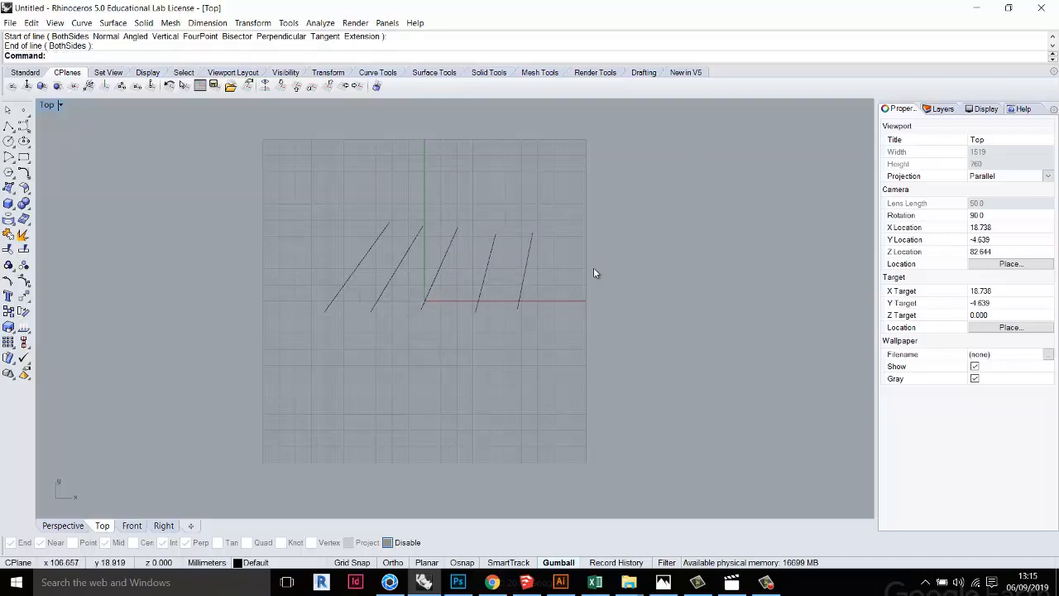
# Select all five slanted lines and delete them
pyautogui.hotkey('ctrl', 'a')
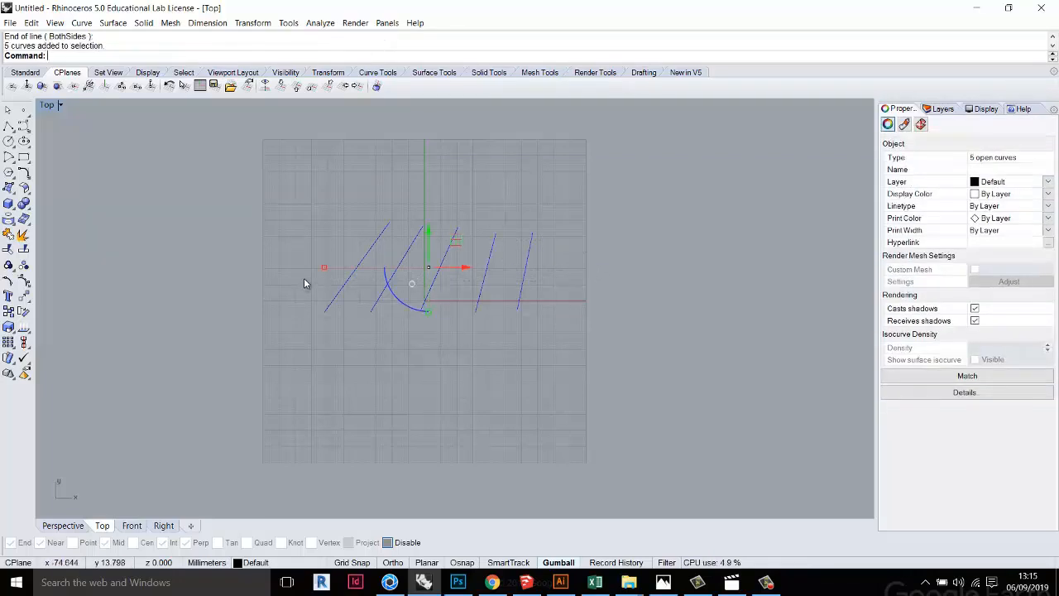
pyautogui.press('Delete')
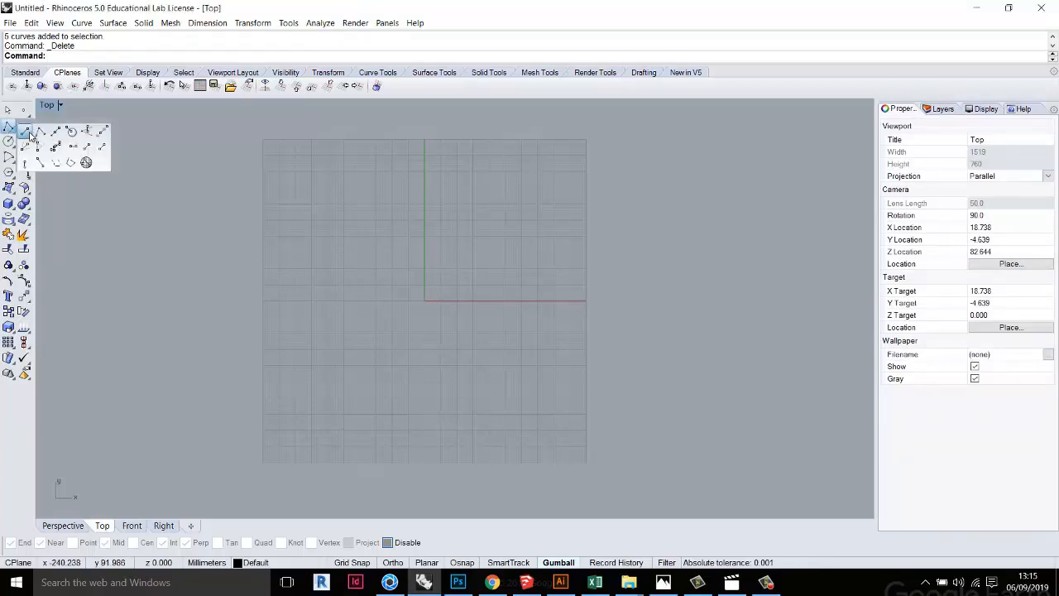
# Turn on Grid Snap and draw a rising diagonal line in the lower-left quadrant of the grid
pyautogui.click(22, 128)
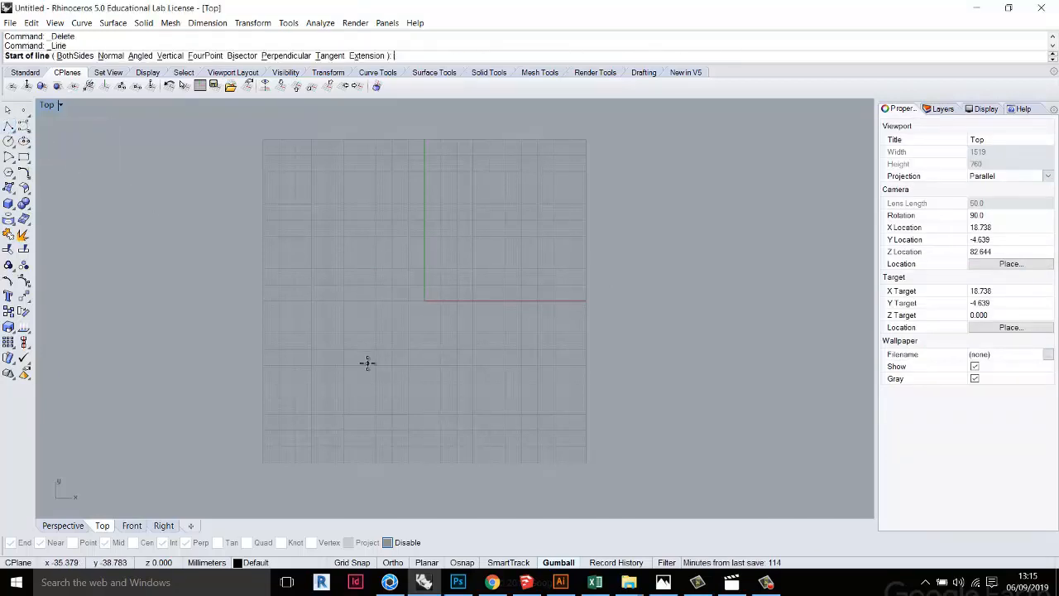
pyautogui.click(352, 563)
pyautogui.scroll(5, 315, 368)
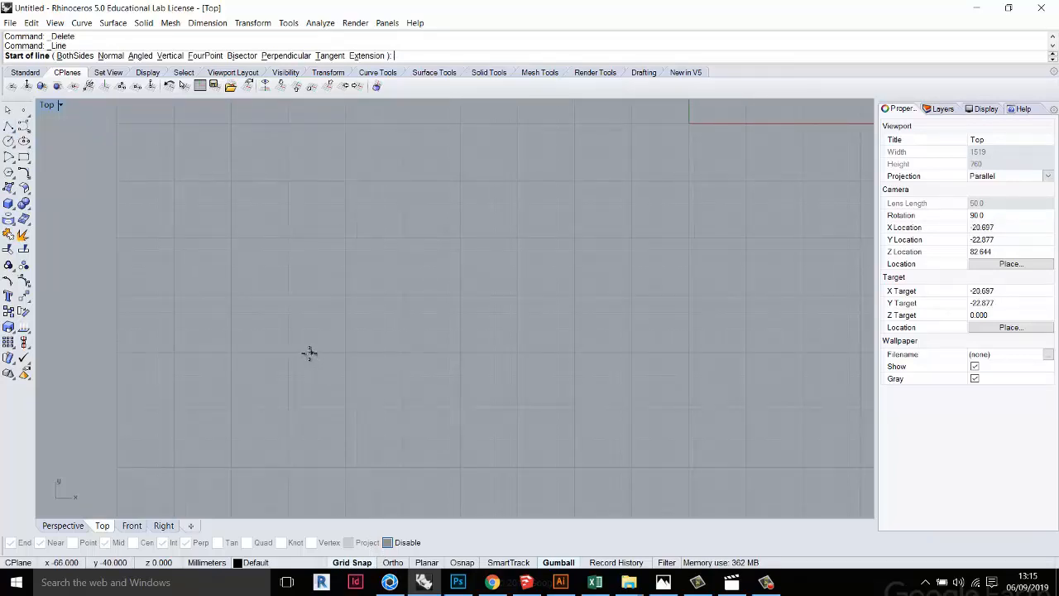
pyautogui.click(289, 350)
pyautogui.click(379, 210)
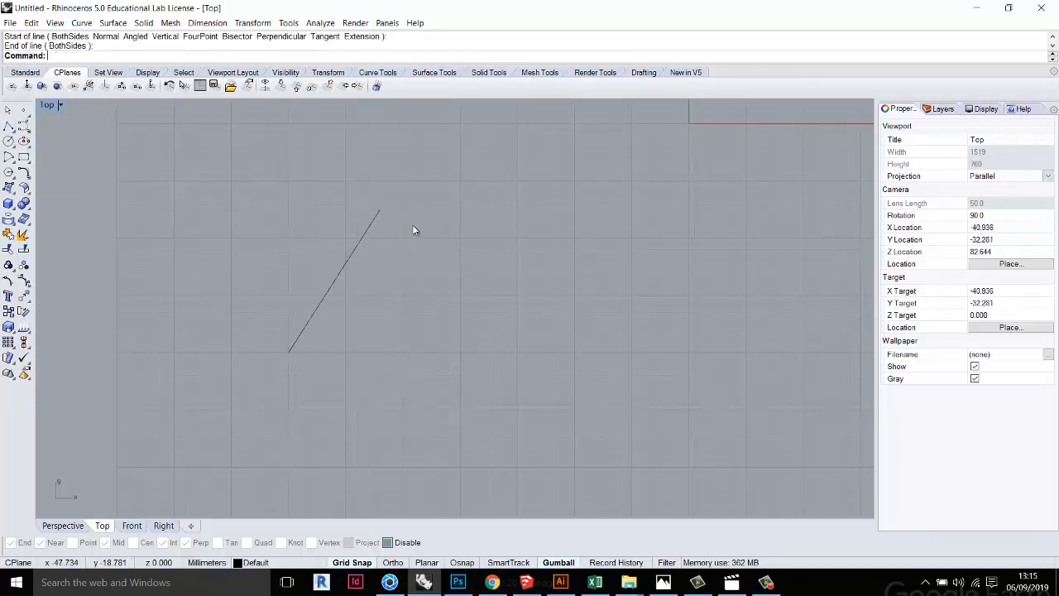
# Draw a descending line about 32 mm long from the first line's upper end, and a rising line from its lower end
pyautogui.press('Return')
pyautogui.click(379, 210)
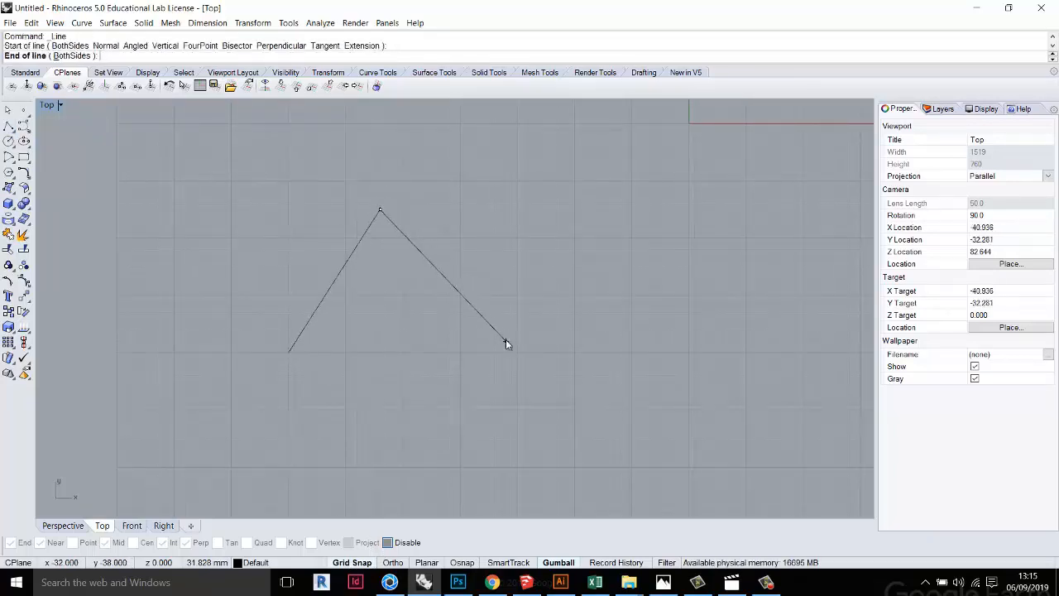
pyautogui.click(506, 341)
pyautogui.press('Return')
pyautogui.click(507, 341)
pyautogui.click(575, 220)
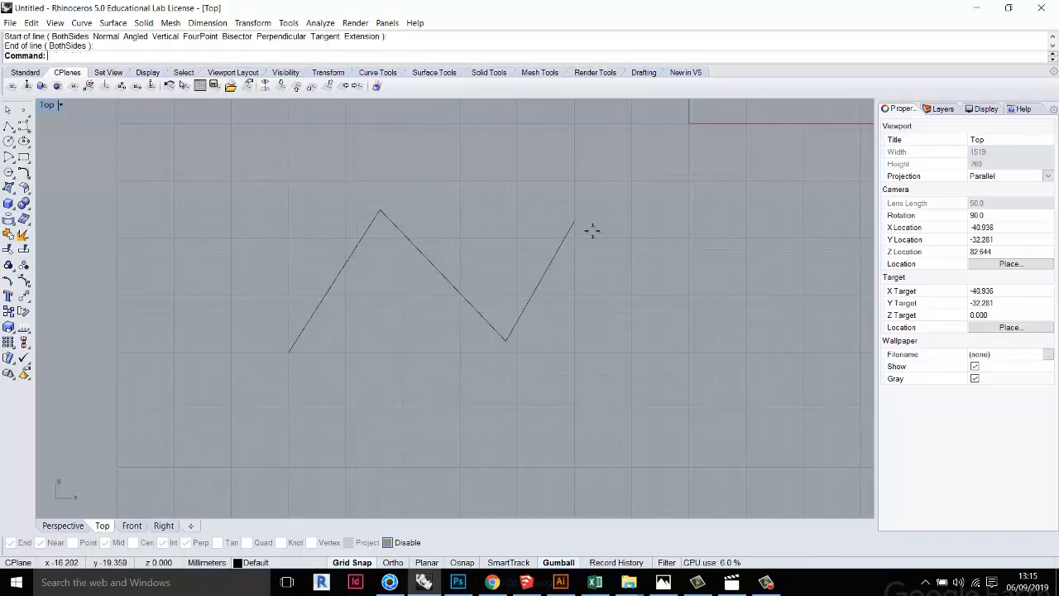
# Draw a fourth line descending from the last upper endpoint to complete the M-shaped zigzag, and check whether its segments select separately
pyautogui.press('Return')
pyautogui.click(574, 220)
pyautogui.click(677, 362)
pyautogui.scroll(-3, 455, 307)
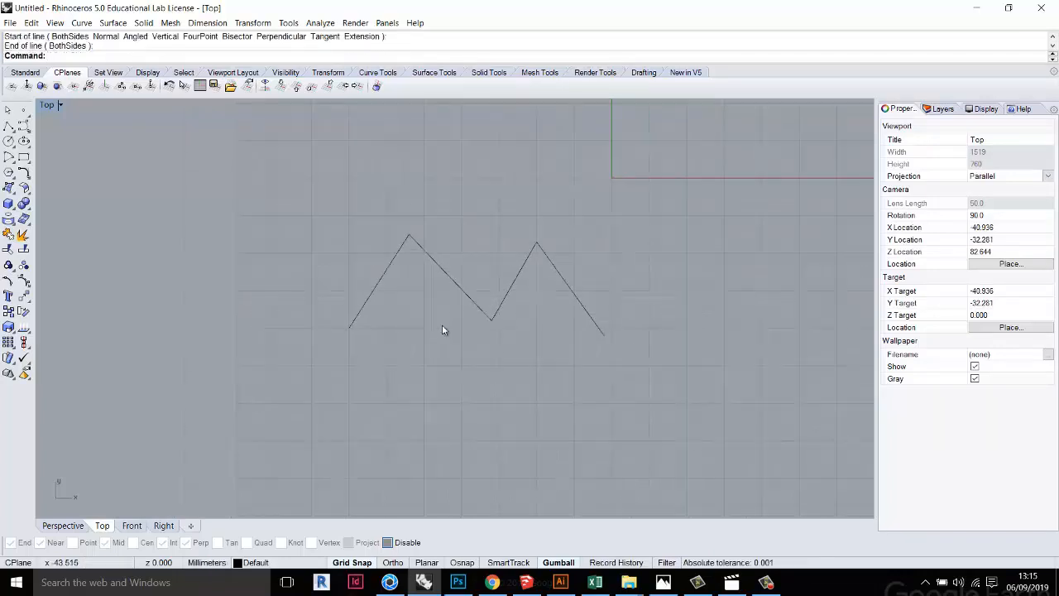
pyautogui.click(556, 273)
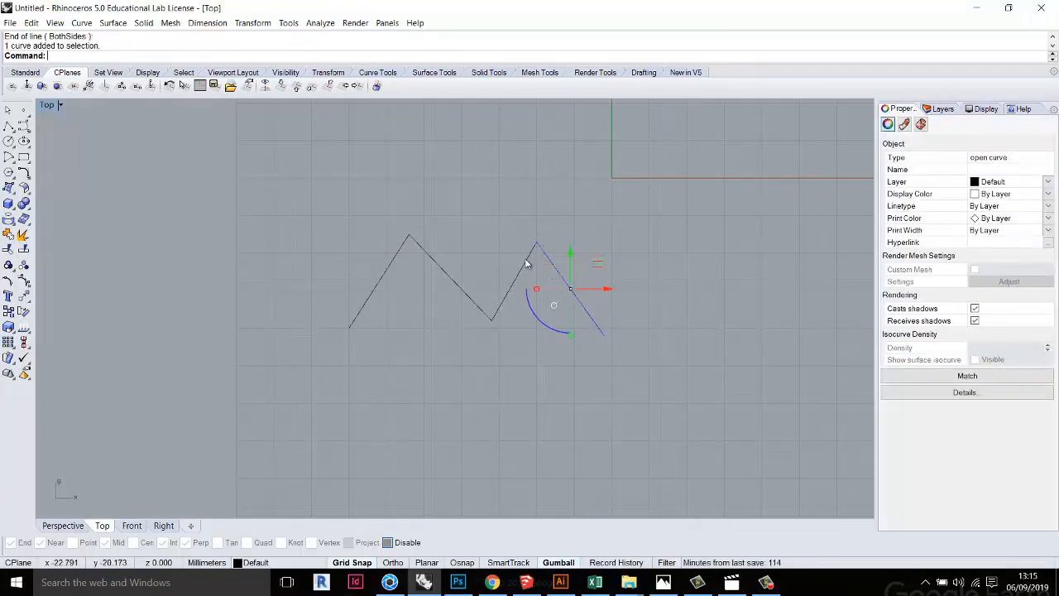
pyautogui.press('Escape')
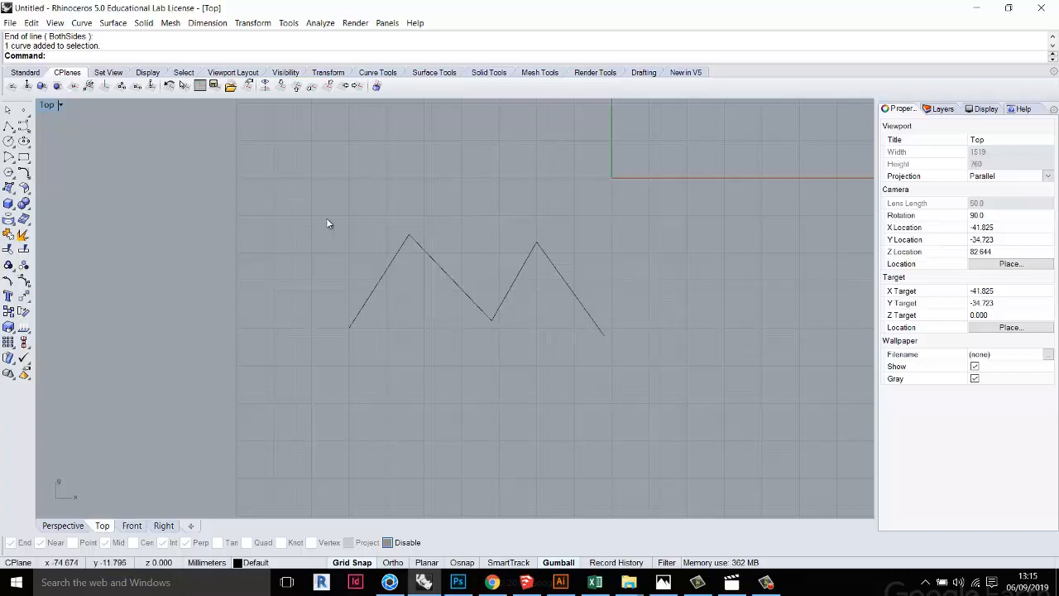
# Draw an open five-point polyline as a matching M-shaped zigzag below the separate lines, and check whether it selects as one object
pyautogui.click(12, 131)
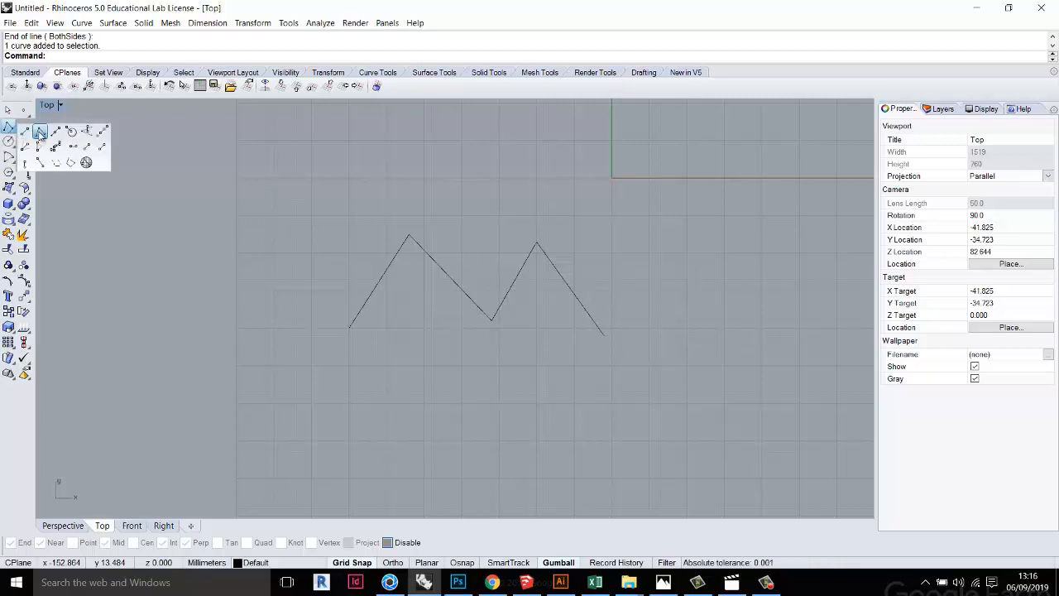
pyautogui.click(40, 132)
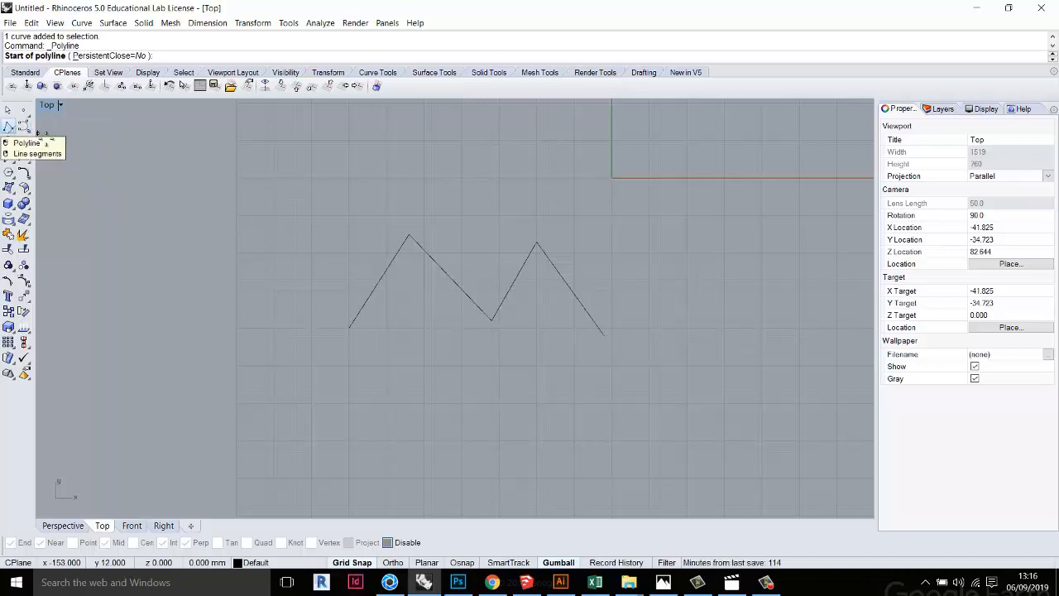
pyautogui.click(349, 405)
pyautogui.click(412, 320)
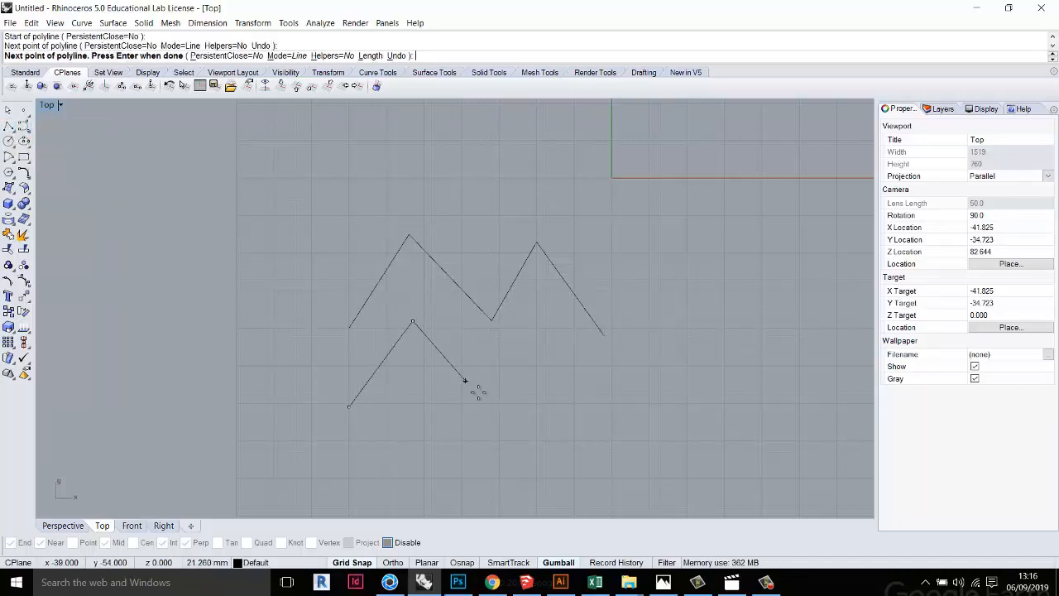
pyautogui.click(492, 403)
pyautogui.click(540, 325)
pyautogui.click(604, 397)
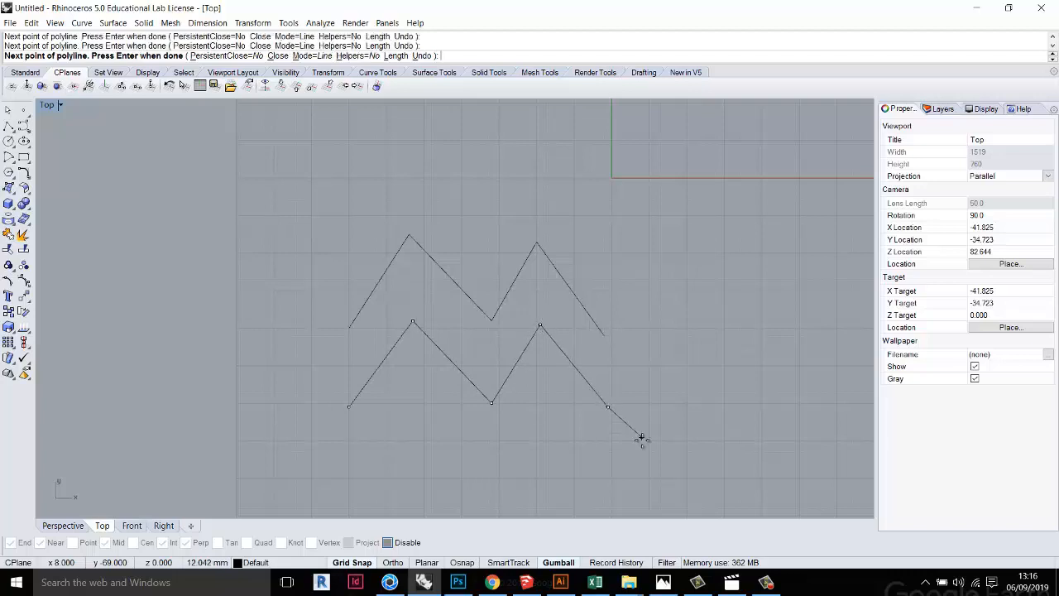
pyautogui.press('Return')
pyautogui.click(597, 395)
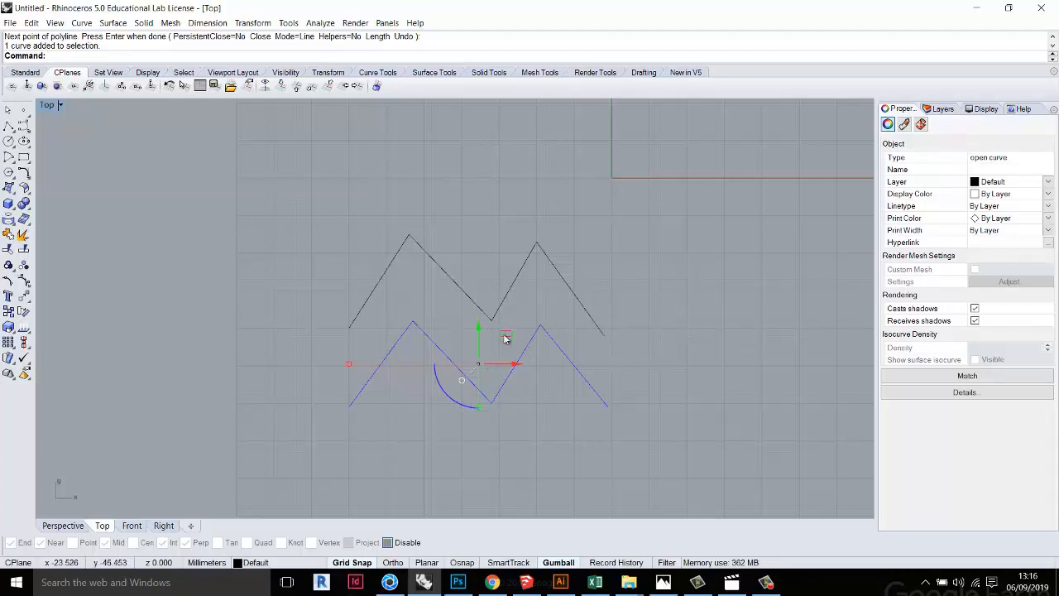
pyautogui.press('Escape')
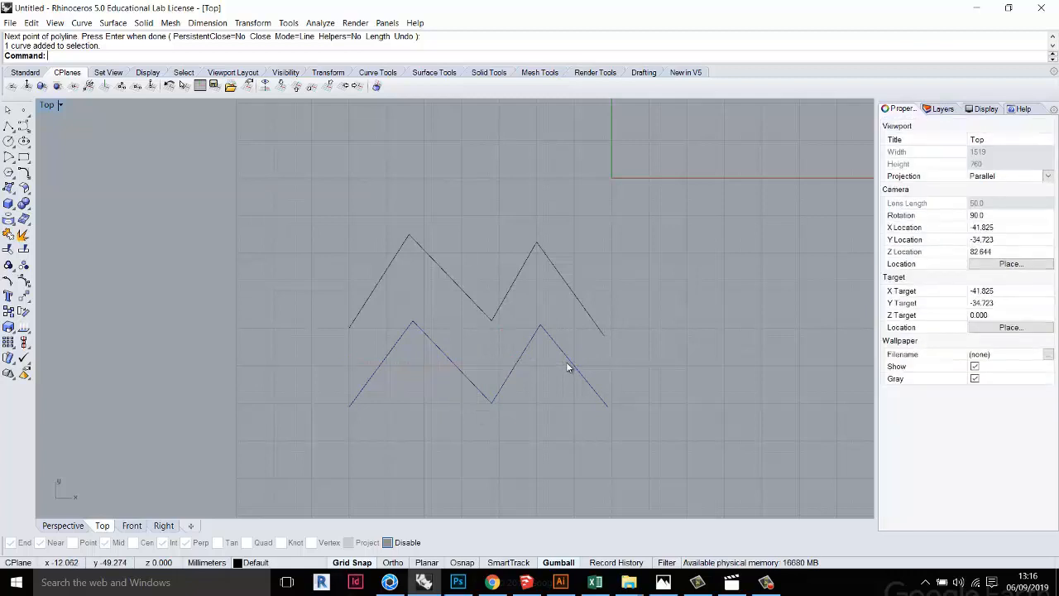
# Draw an open degree-3 control-point curve through nine alternating high and low points, forming a wave below the zigzags
pyautogui.scroll(-3, 566, 360)
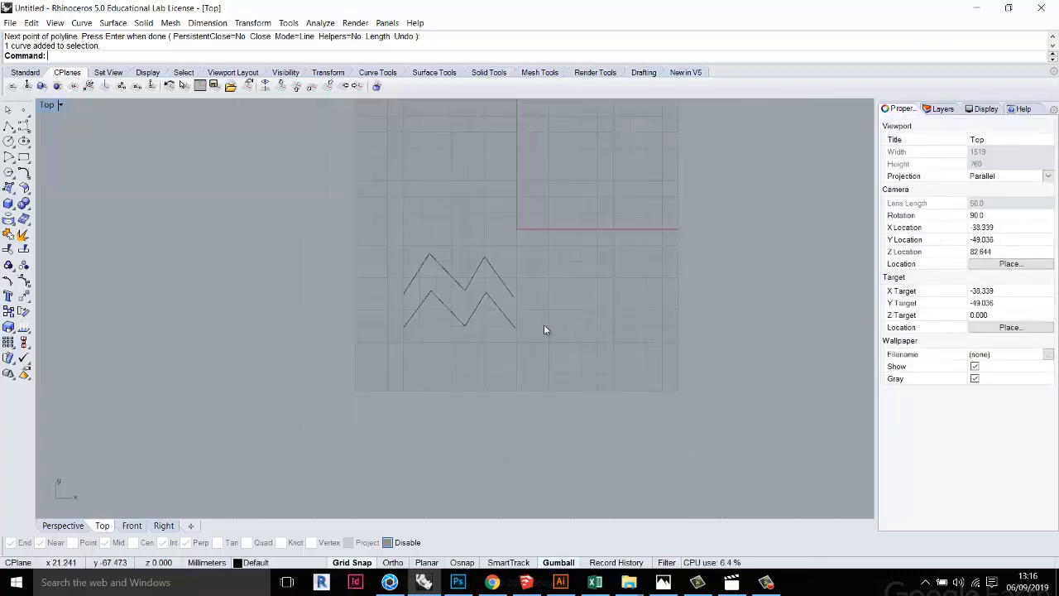
pyautogui.click(23, 129)
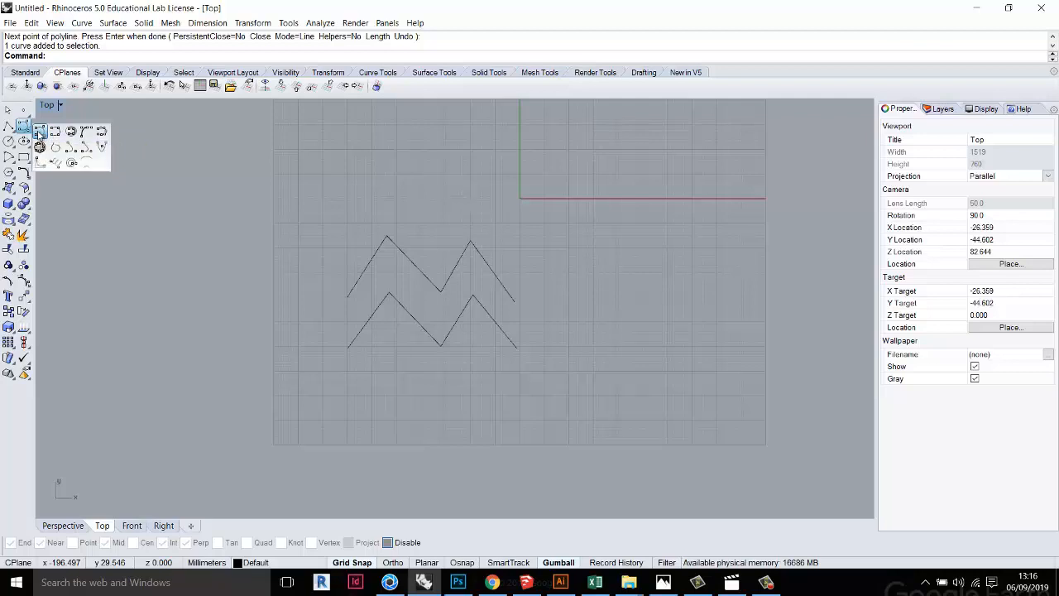
pyautogui.click(39, 134)
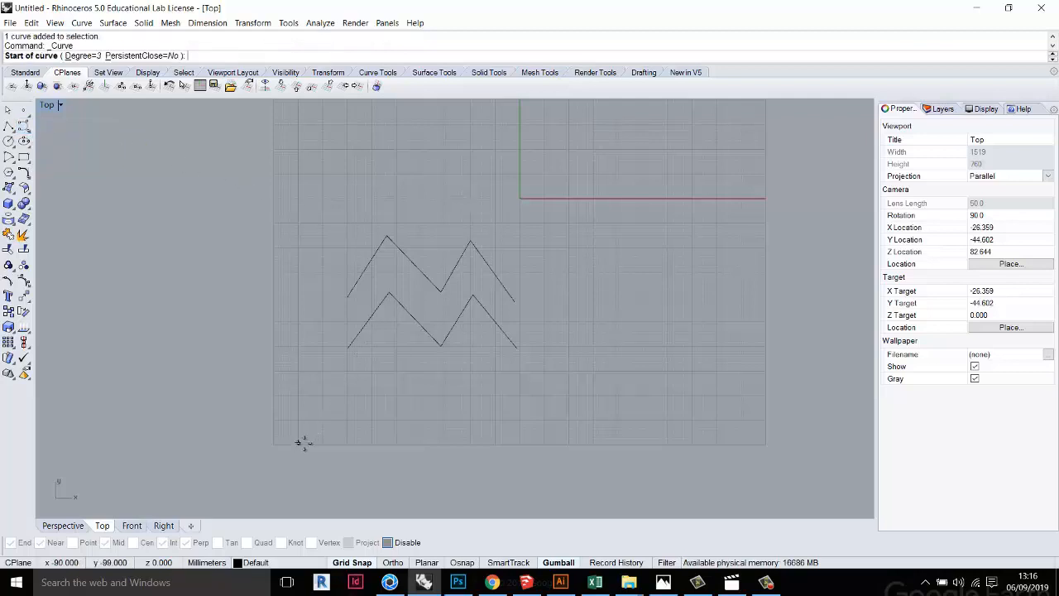
pyautogui.scroll(3, 302, 443)
pyautogui.click(273, 423)
pyautogui.click(314, 344)
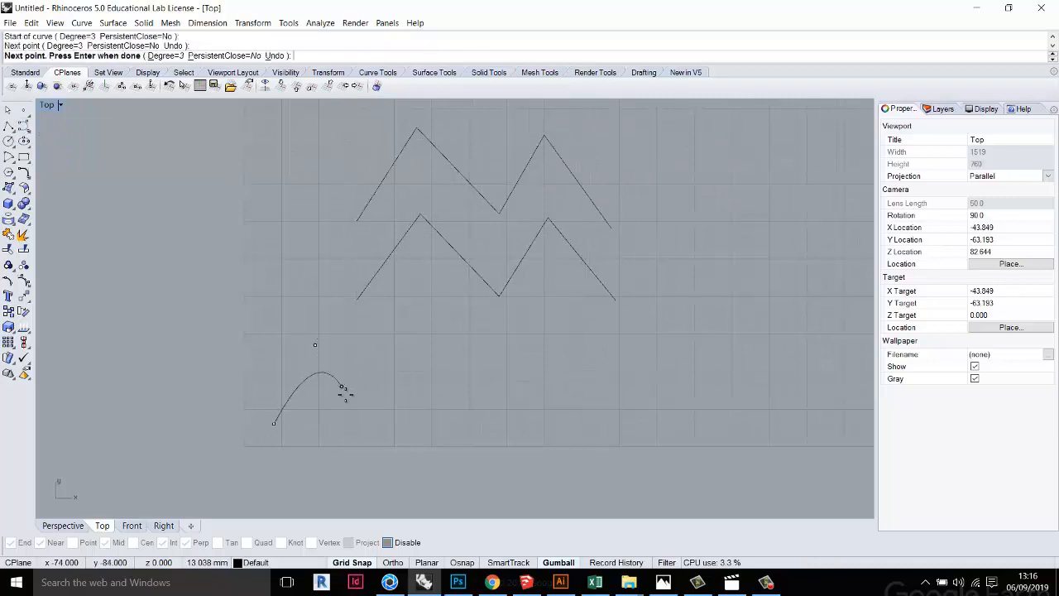
pyautogui.click(353, 420)
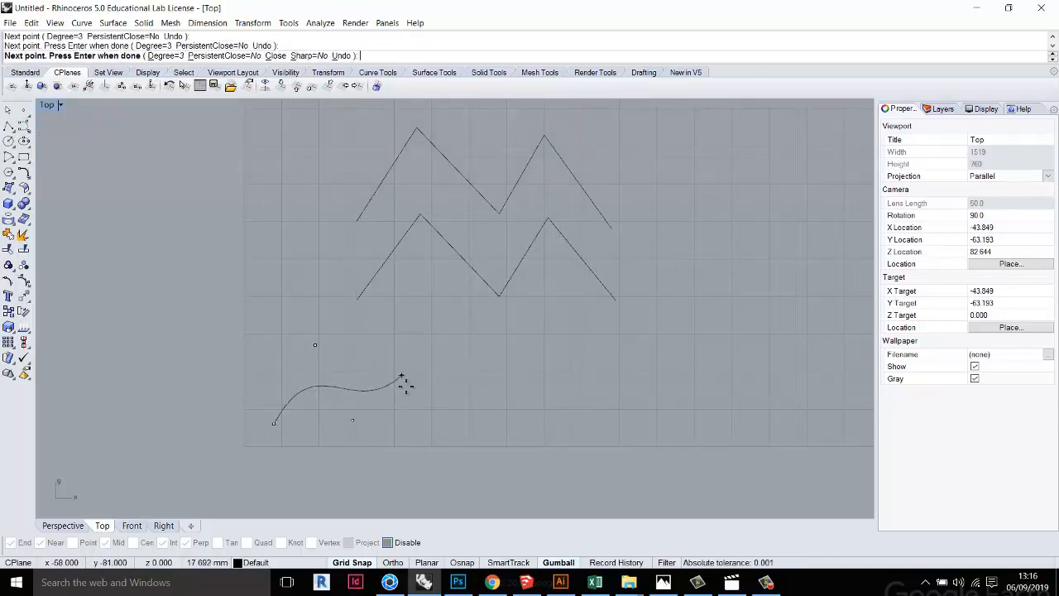
pyautogui.click(401, 353)
pyautogui.click(437, 456)
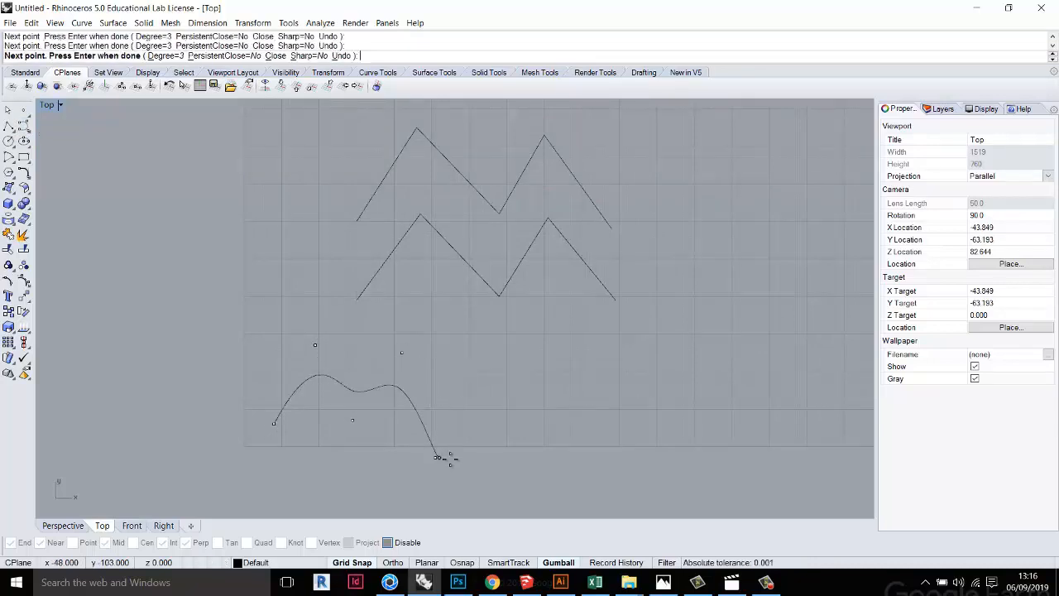
pyautogui.click(483, 360)
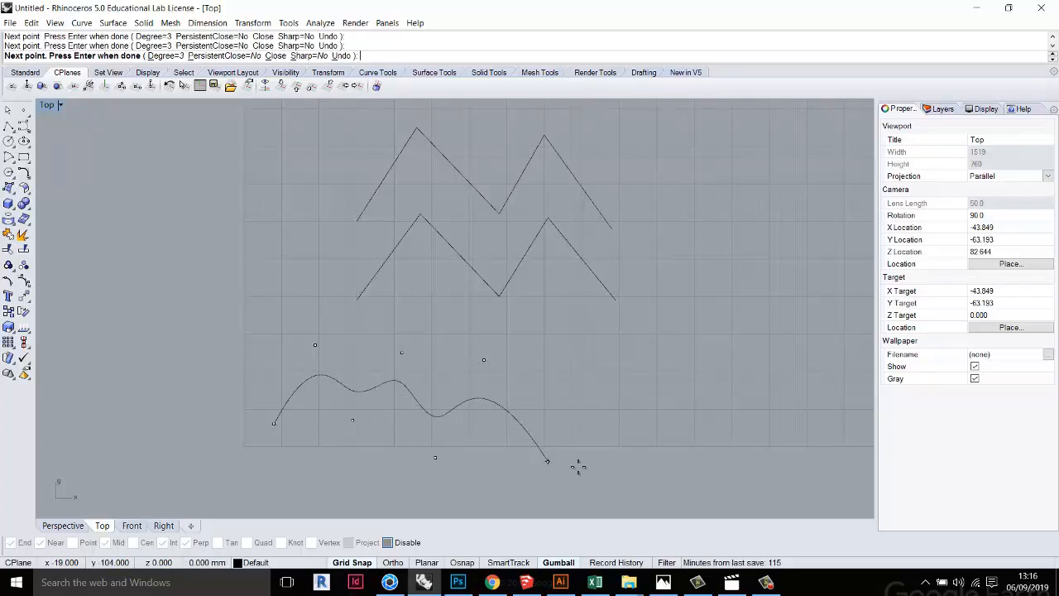
pyautogui.click(547, 461)
pyautogui.click(581, 368)
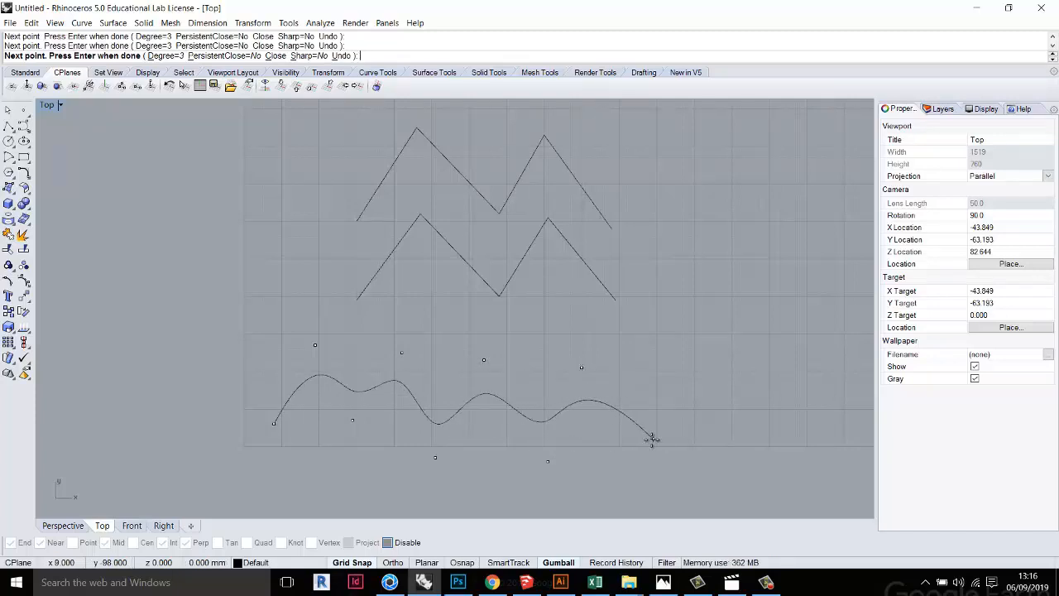
pyautogui.click(694, 400)
pyautogui.press('Return')
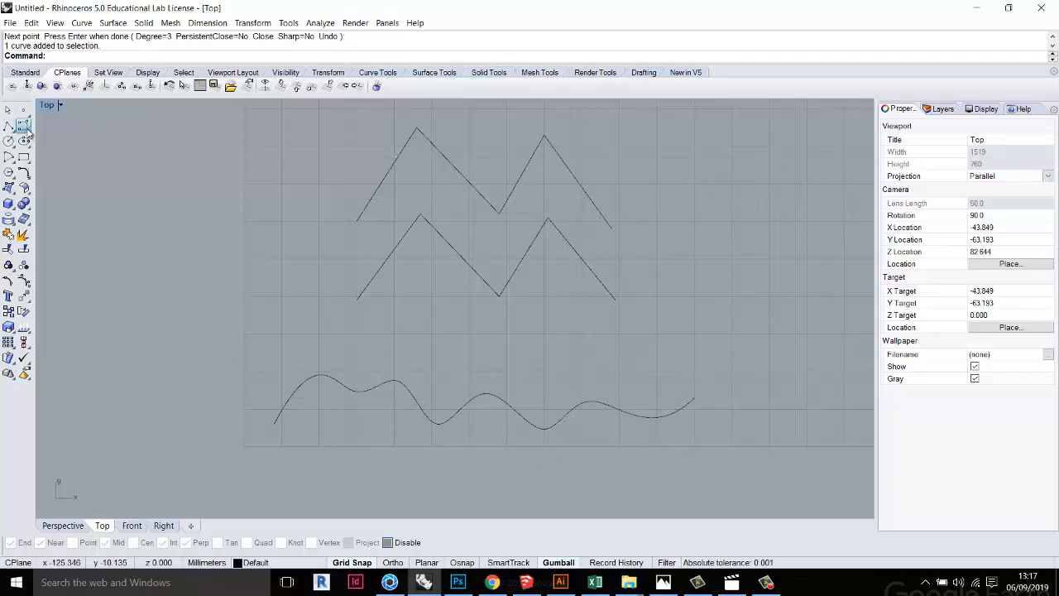
# Draw an open interpolated-points curve with nine alternating points, forming a wave between the lower zigzag and the control-point curve
pyautogui.click(25, 127)
pyautogui.click(27, 129)
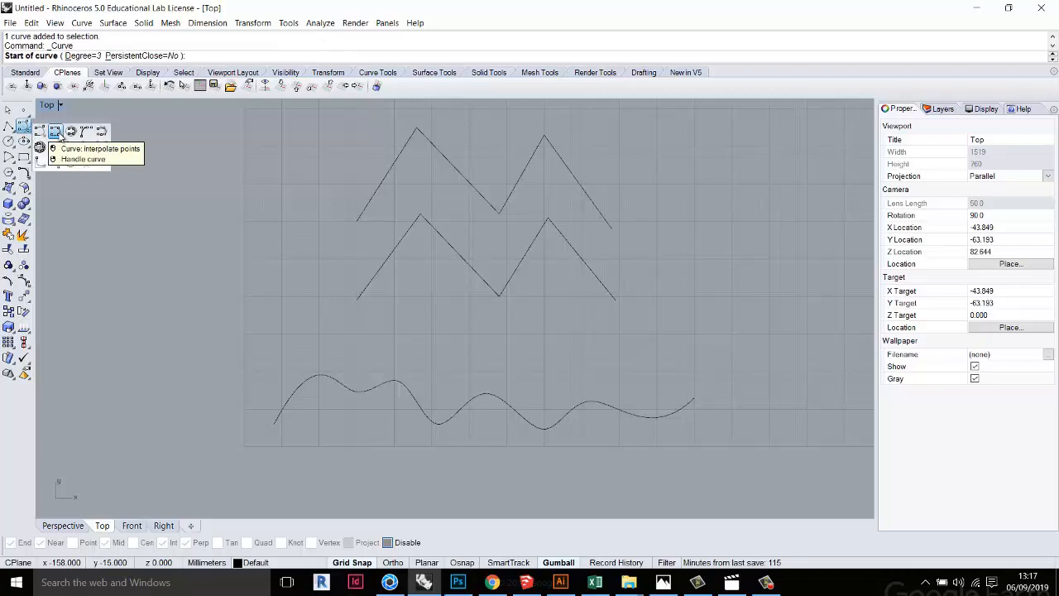
pyautogui.click(56, 133)
pyautogui.click(286, 362)
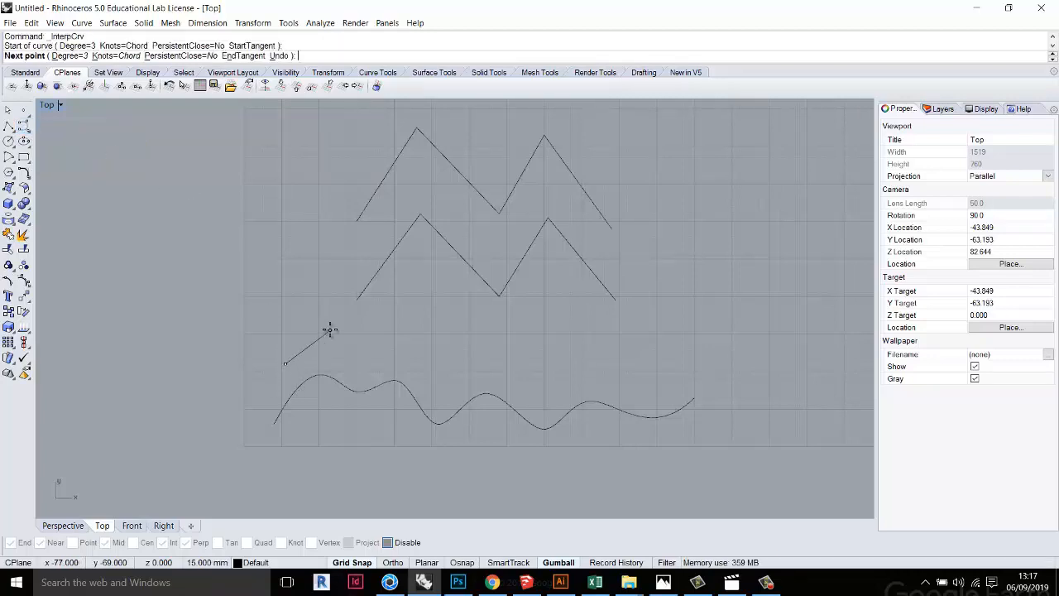
pyautogui.click(333, 322)
pyautogui.click(367, 359)
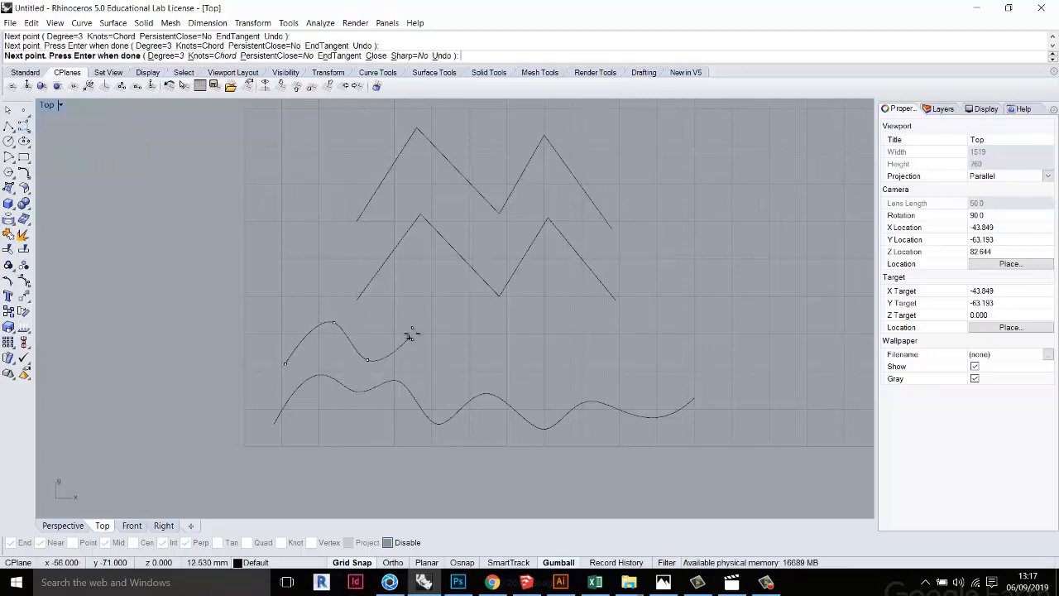
pyautogui.click(413, 326)
pyautogui.click(461, 359)
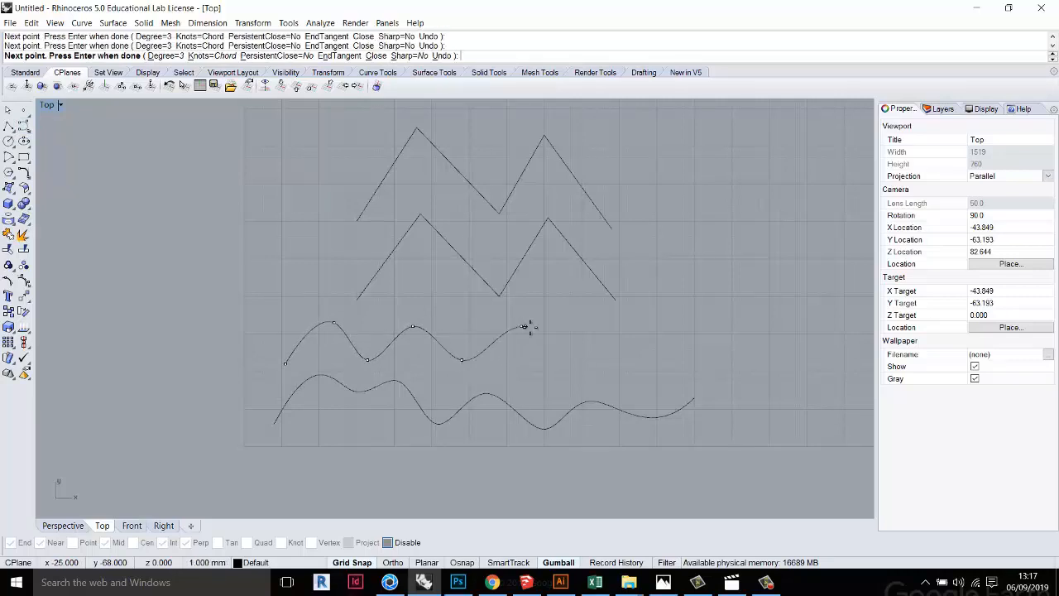
pyautogui.click(521, 326)
pyautogui.click(578, 359)
pyautogui.click(633, 334)
pyautogui.click(678, 359)
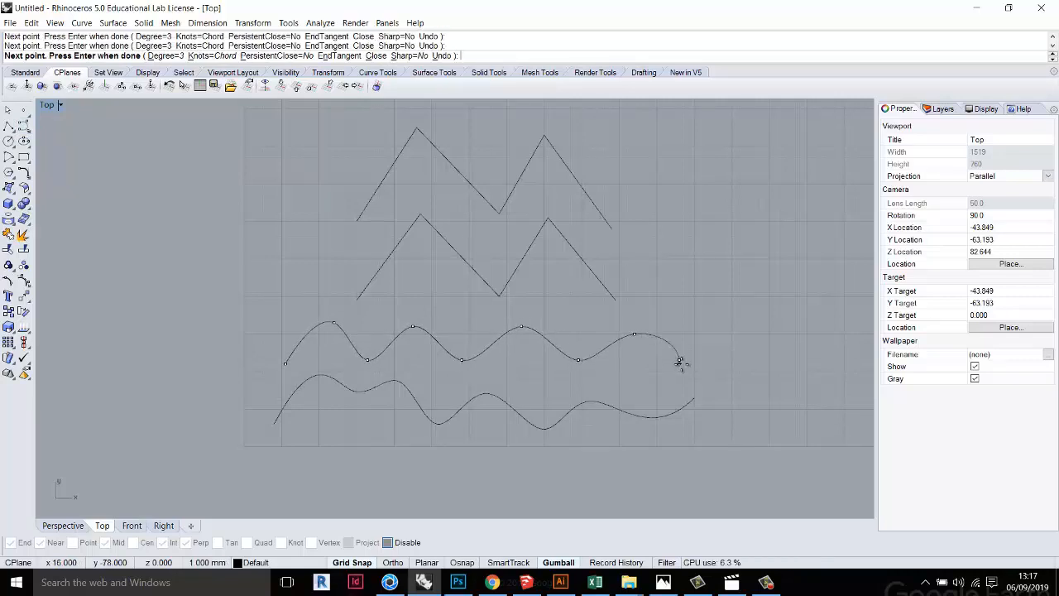
pyautogui.press('Return')
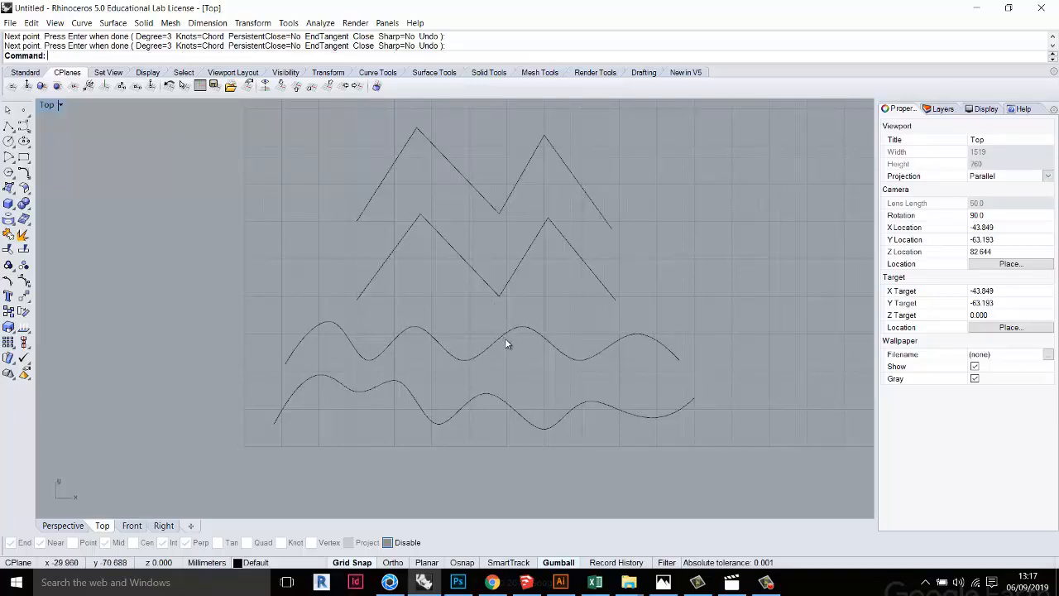
# Draw a large C-shaped control-point curve with four points beside the zigzags and waves, and delete it
pyautogui.click(23, 124)
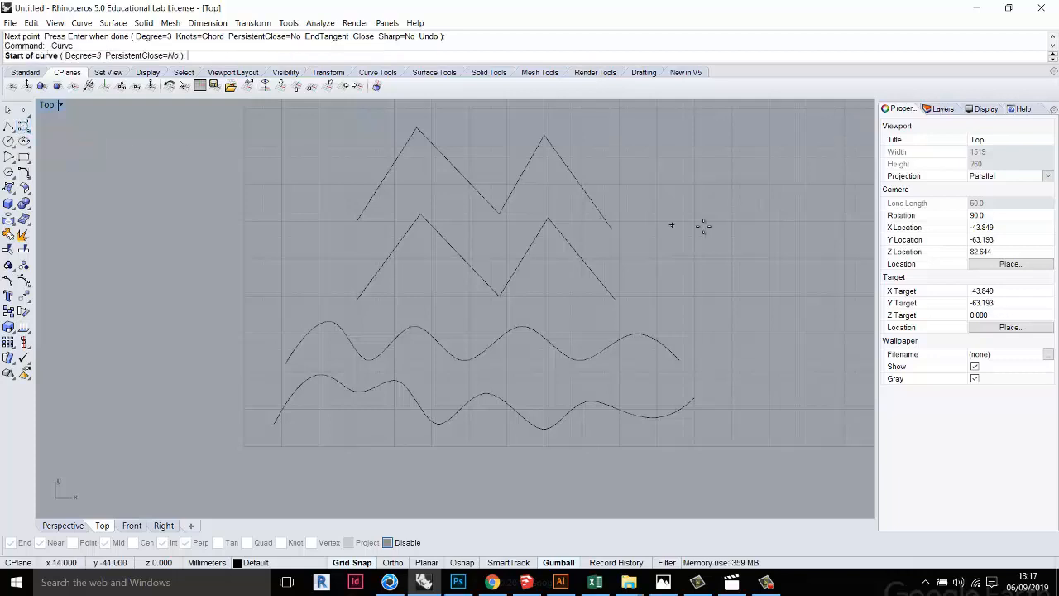
pyautogui.click(702, 191)
pyautogui.click(817, 224)
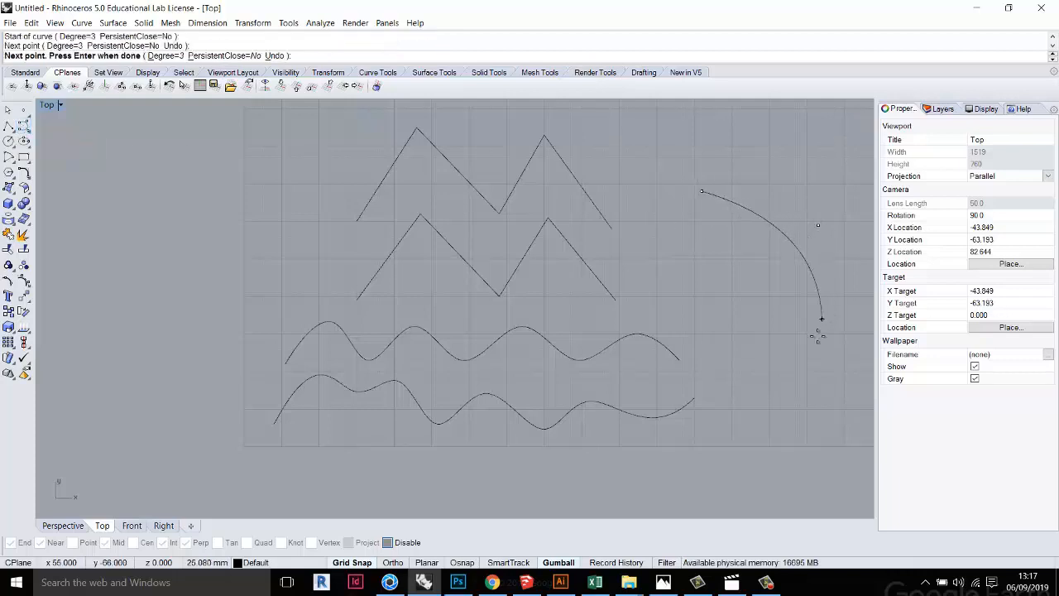
pyautogui.click(783, 412)
pyautogui.click(671, 481)
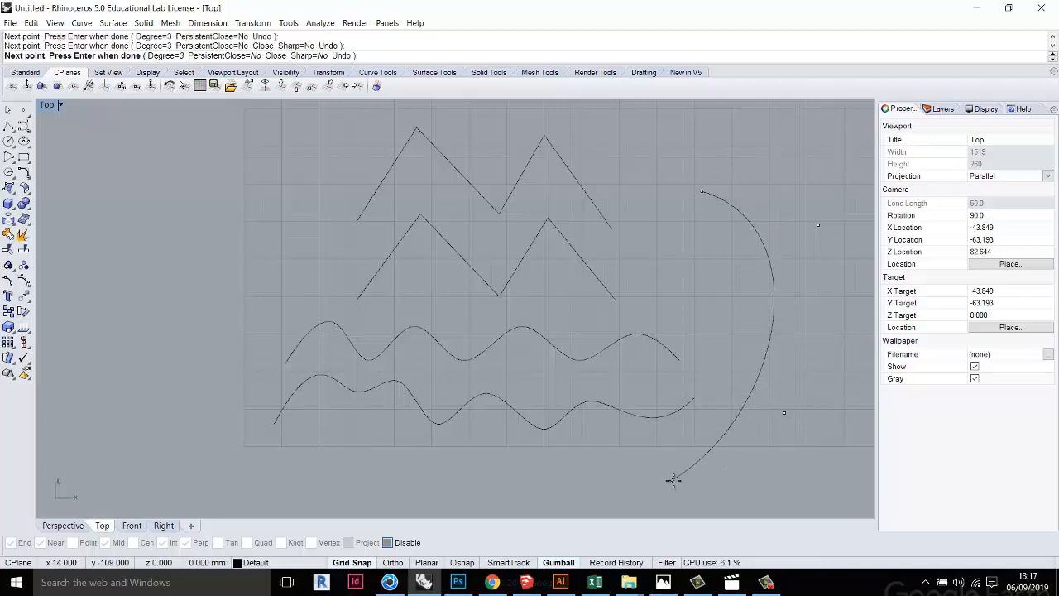
pyautogui.press('Return')
pyautogui.click(746, 215)
pyautogui.press('Delete')
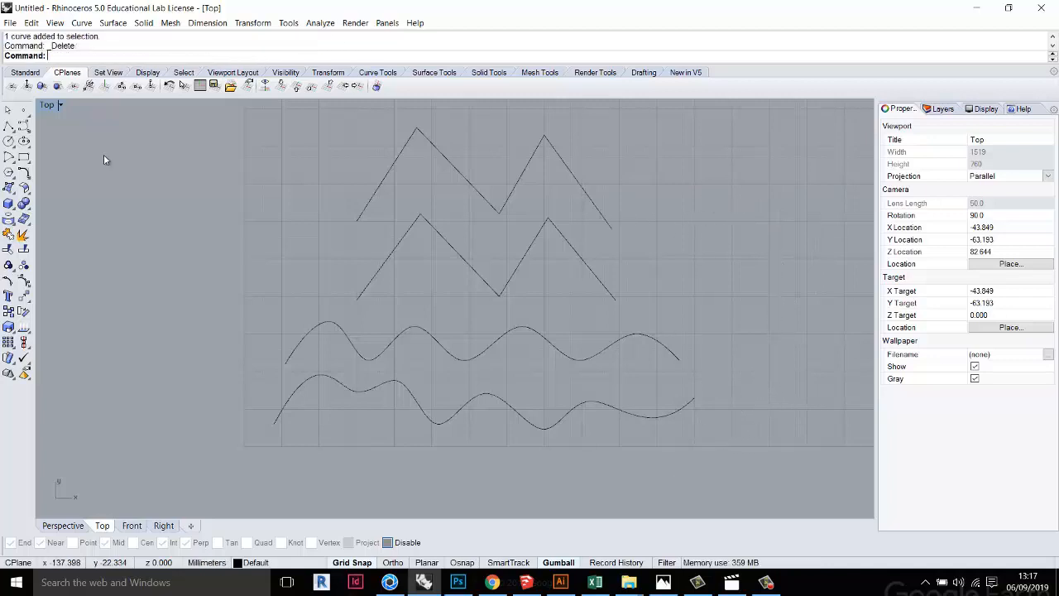
# Delete all the curves in the drawing
pyautogui.scroll(-3, 105, 152)
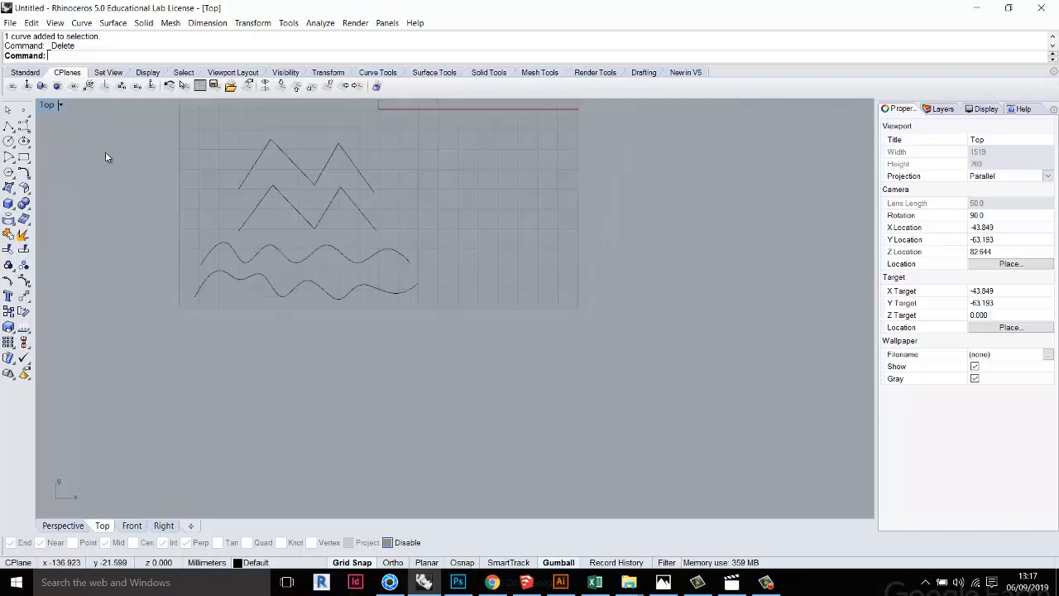
pyautogui.hotkey('ctrl', 'a')
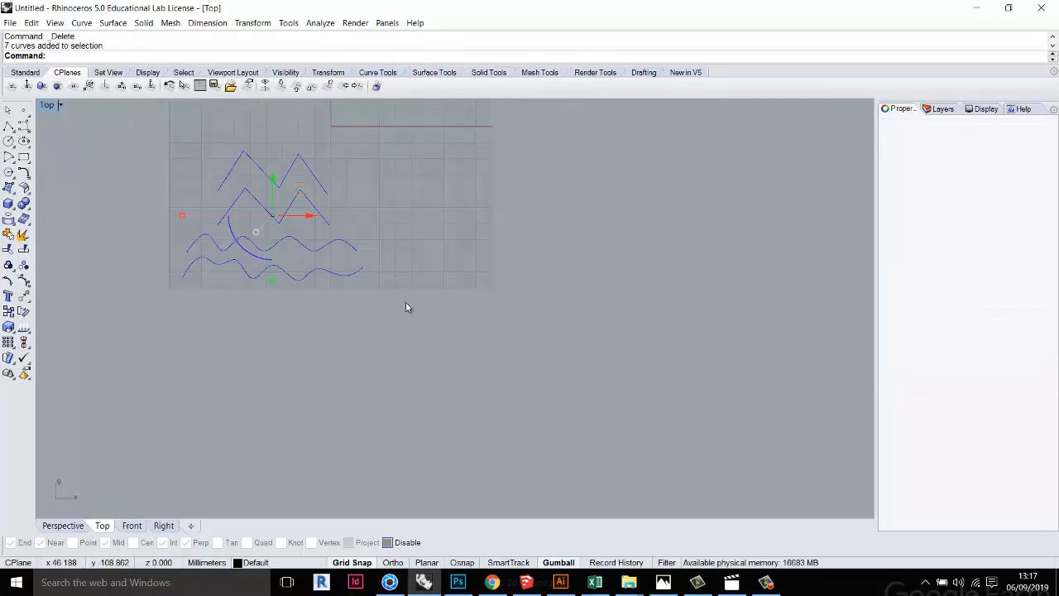
pyautogui.press('Delete')
# Turn off Grid Snap and re-enable object snapping while the Polyline command is active
pyautogui.scroll(-5, 408, 291)
pyautogui.scroll(5, 408, 290)
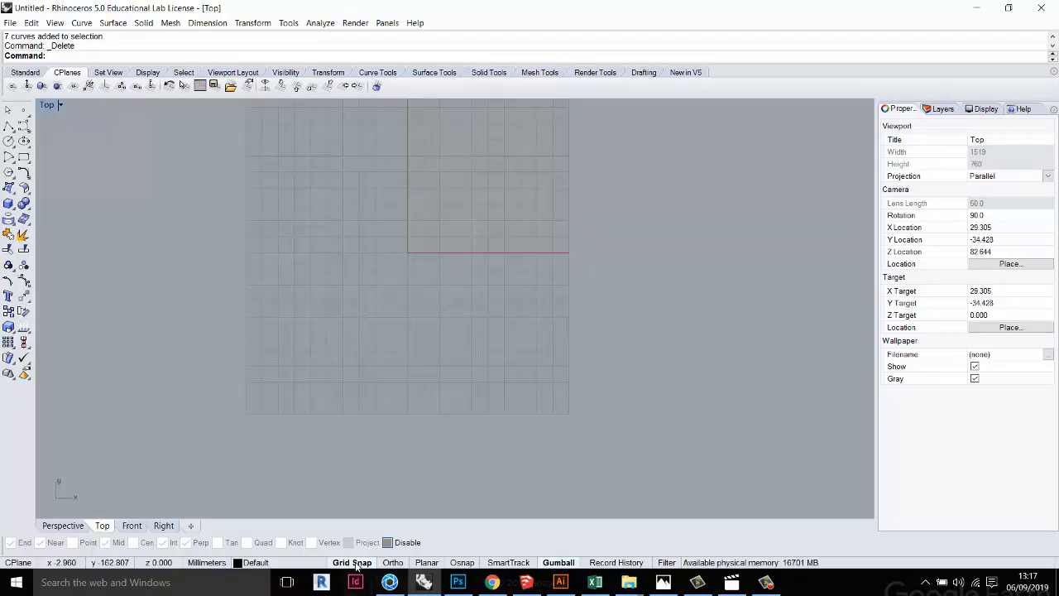
pyautogui.scroll(1, 405, 222)
pyautogui.scroll(3, 404, 222)
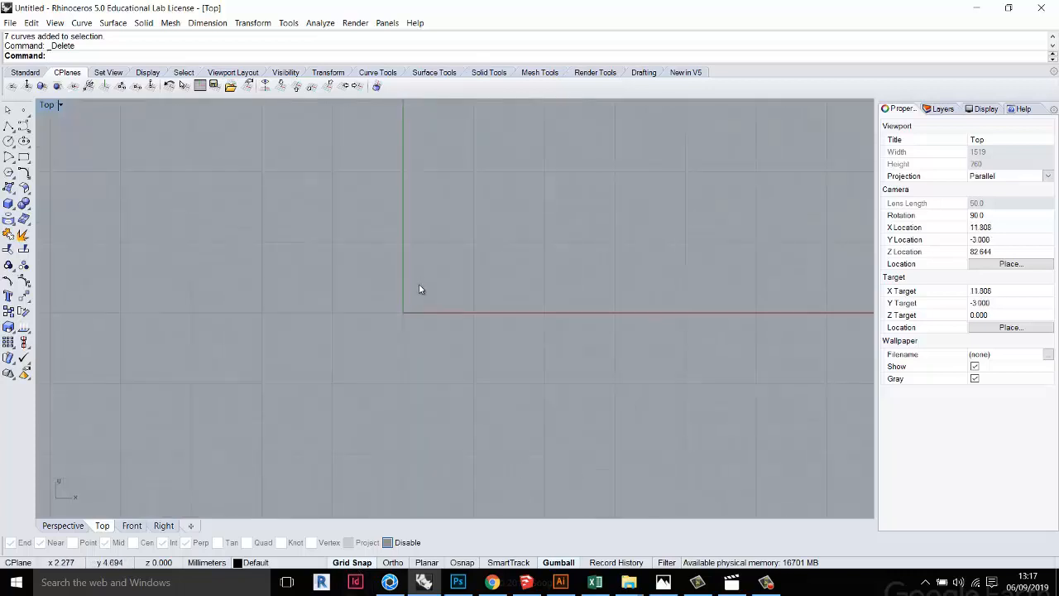
pyautogui.click(9, 125)
pyautogui.scroll(3, 430, 286)
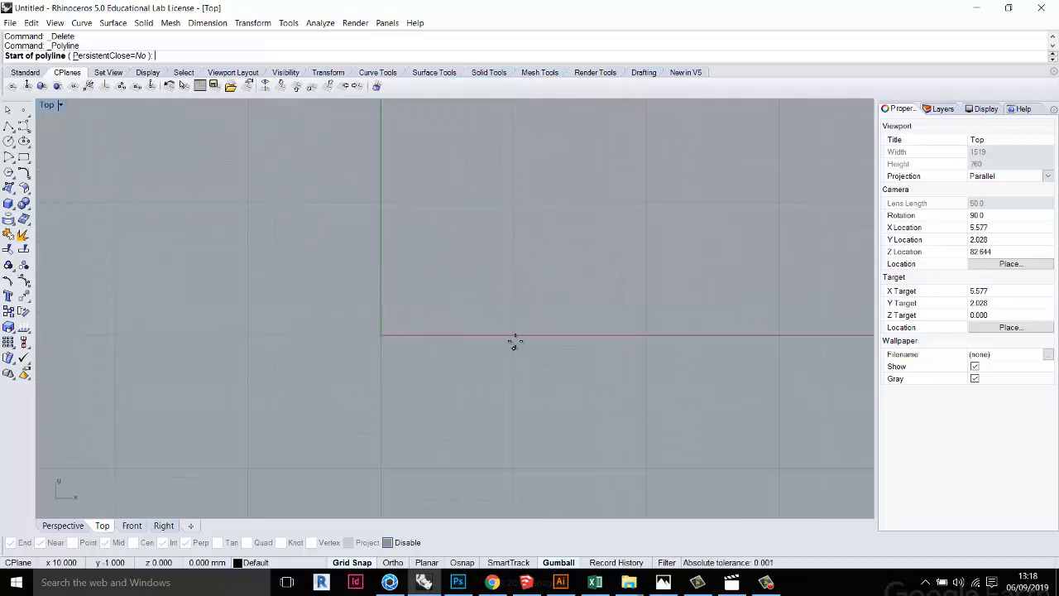
pyautogui.scroll(-3, 436, 335)
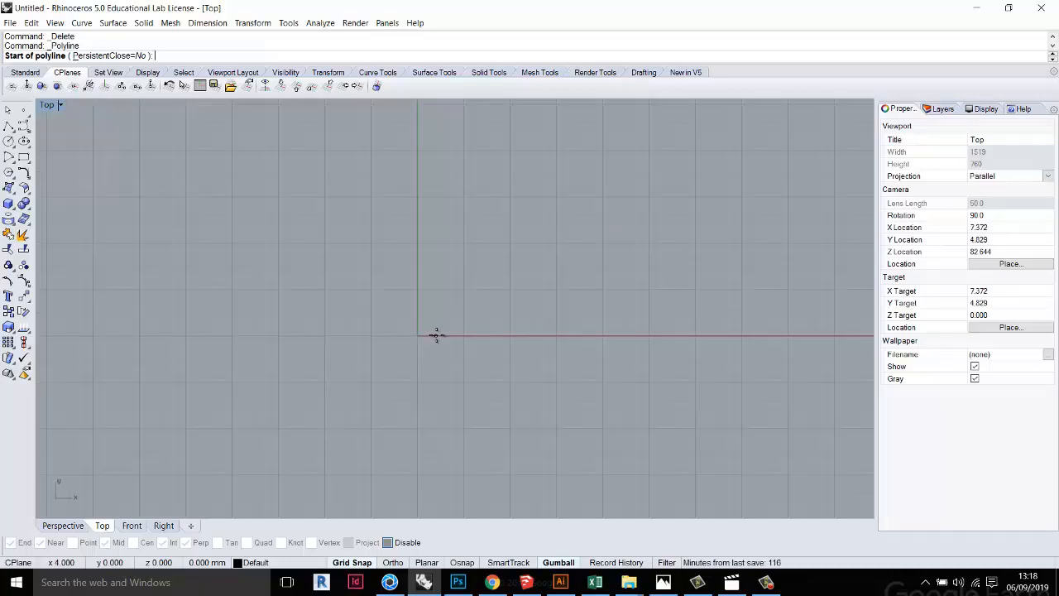
pyautogui.click(361, 564)
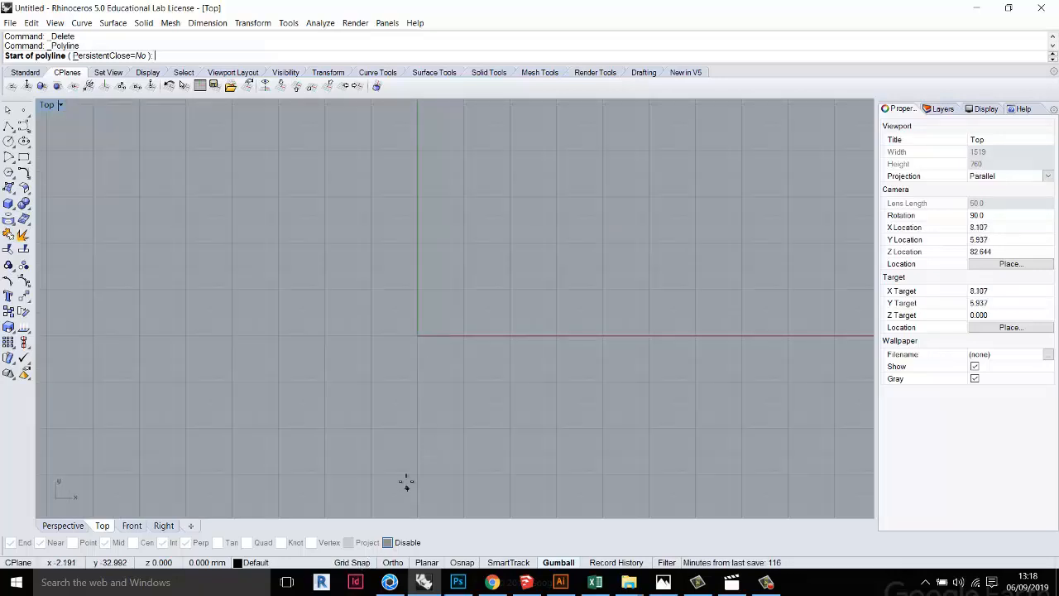
pyautogui.click(388, 546)
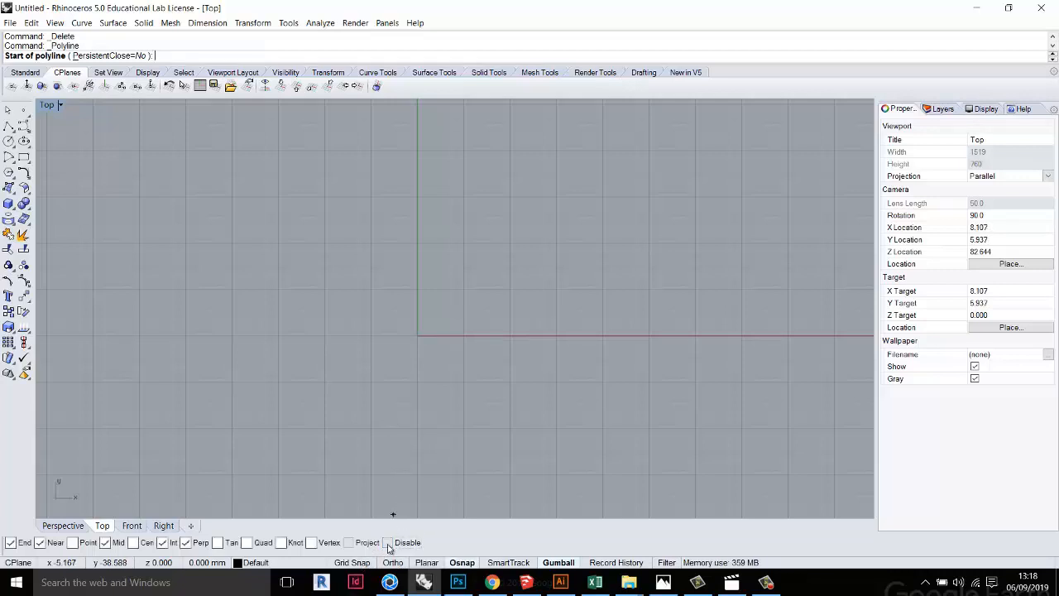
# Switch off the Perp, Int, Mid, Near and End object snaps so that none is active
pyautogui.click(186, 543)
pyautogui.click(163, 542)
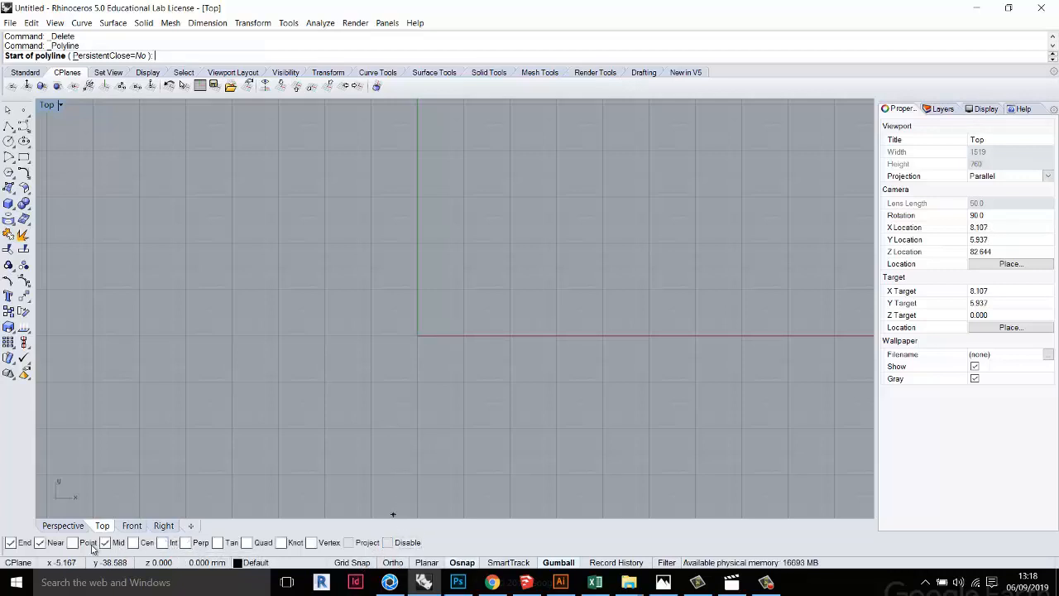
pyautogui.click(104, 543)
pyautogui.click(39, 543)
pyautogui.click(11, 543)
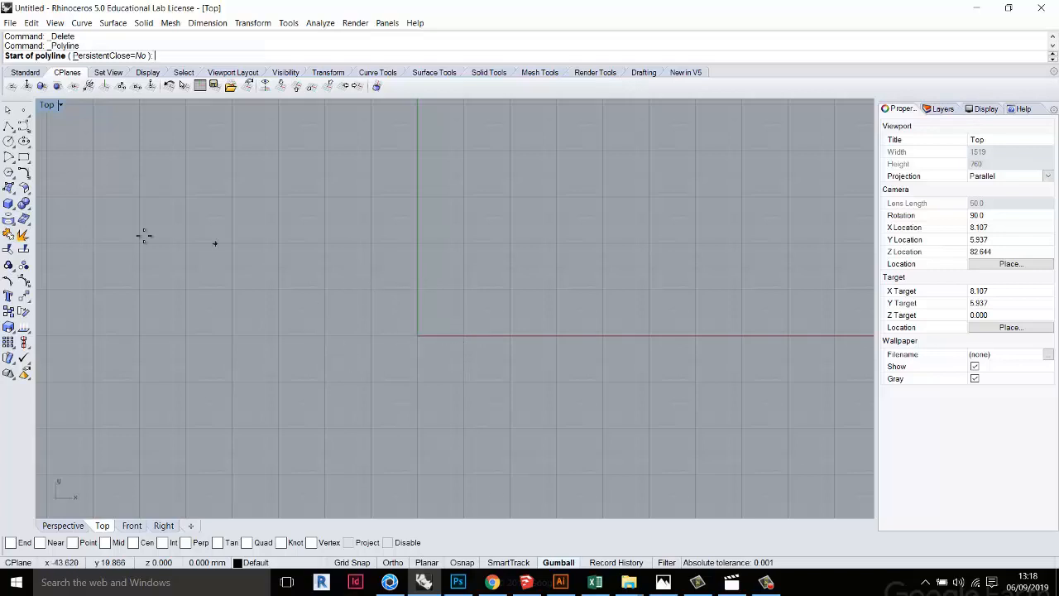
# Draw a single rising diagonal line from the lower-left quadrant across the Y axis, ending just past it
pyautogui.click(13, 130)
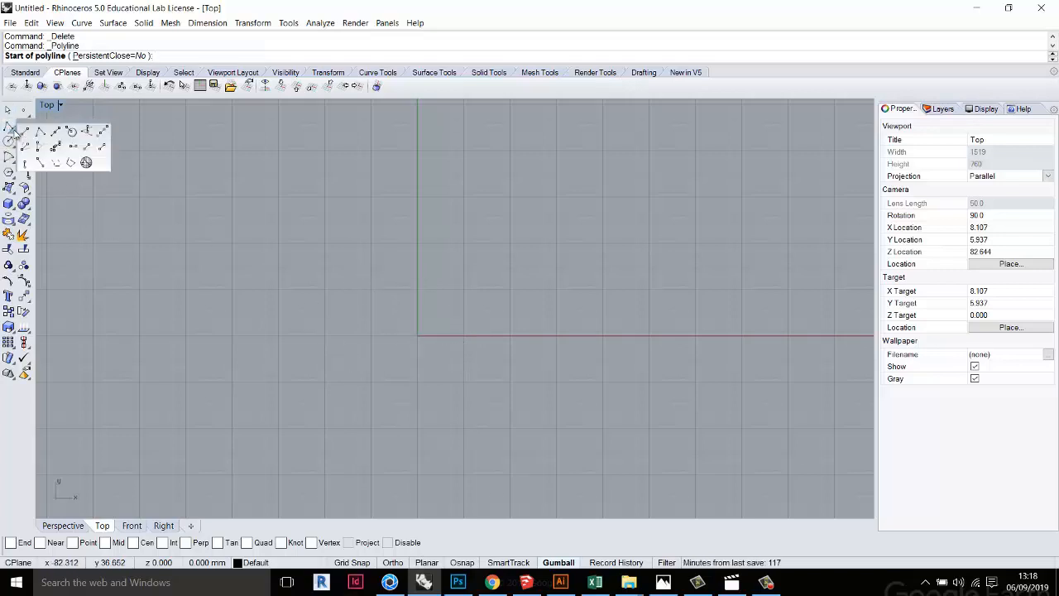
pyautogui.click(24, 131)
pyautogui.click(215, 439)
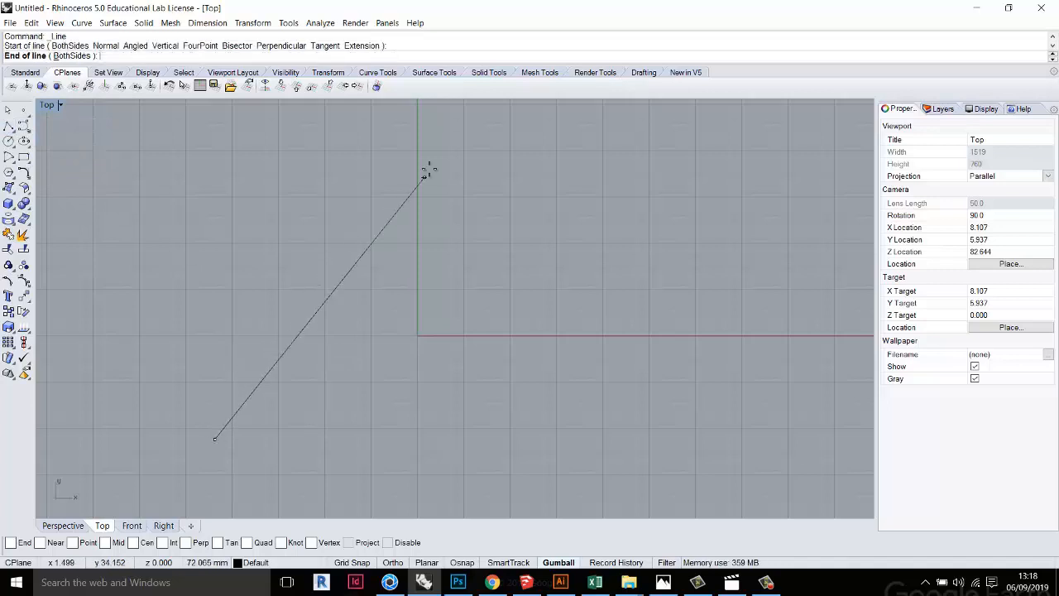
pyautogui.click(436, 137)
# Enable the End object snap and try a polyline from below the X axis to the diagonal line's upper endpoint
pyautogui.scroll(-2, 459, 292)
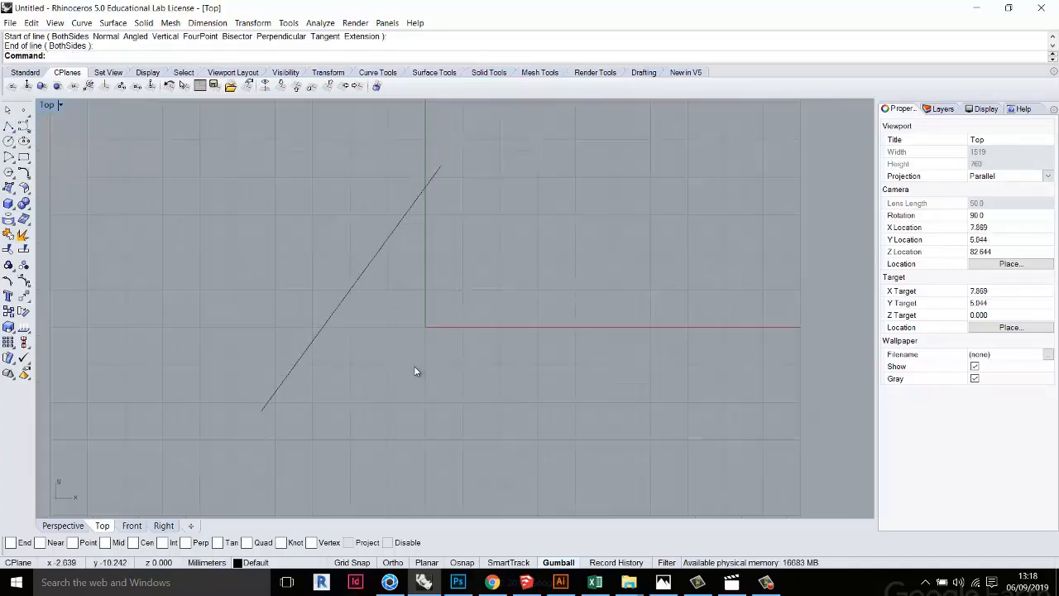
pyautogui.scroll(2, 415, 368)
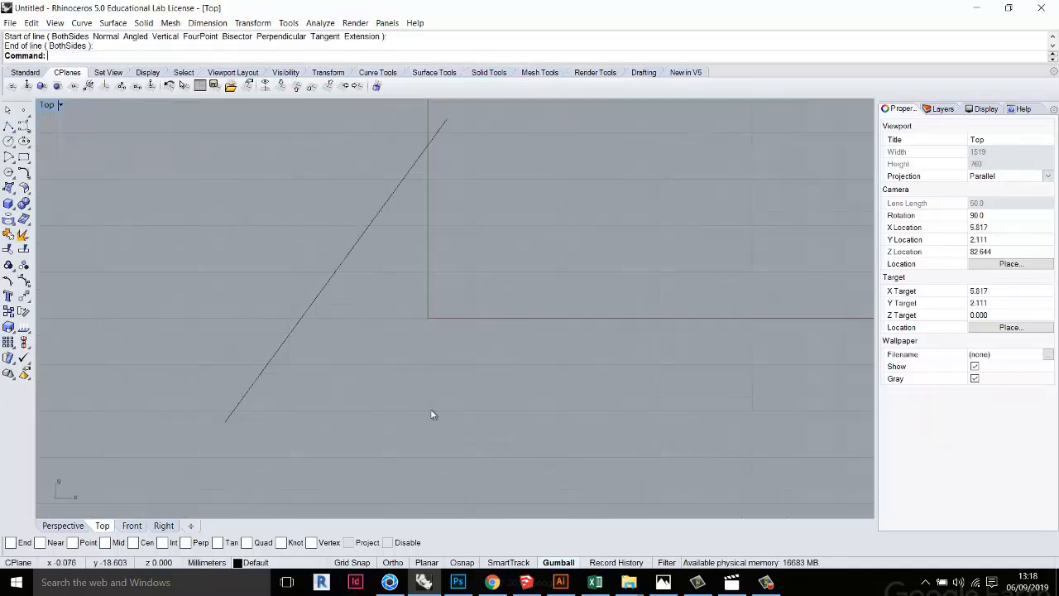
pyautogui.click(10, 543)
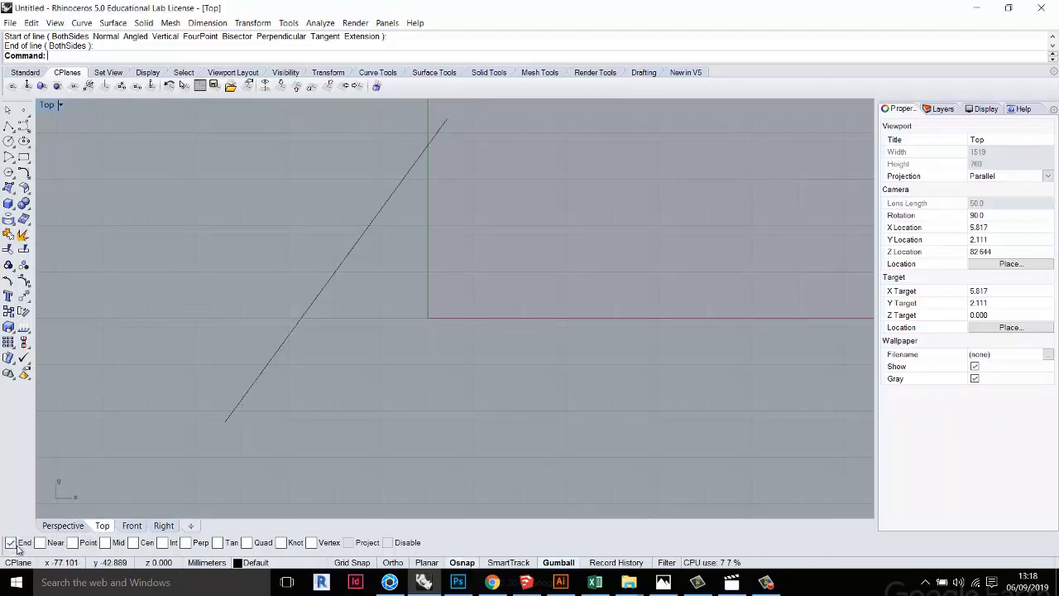
pyautogui.click(8, 126)
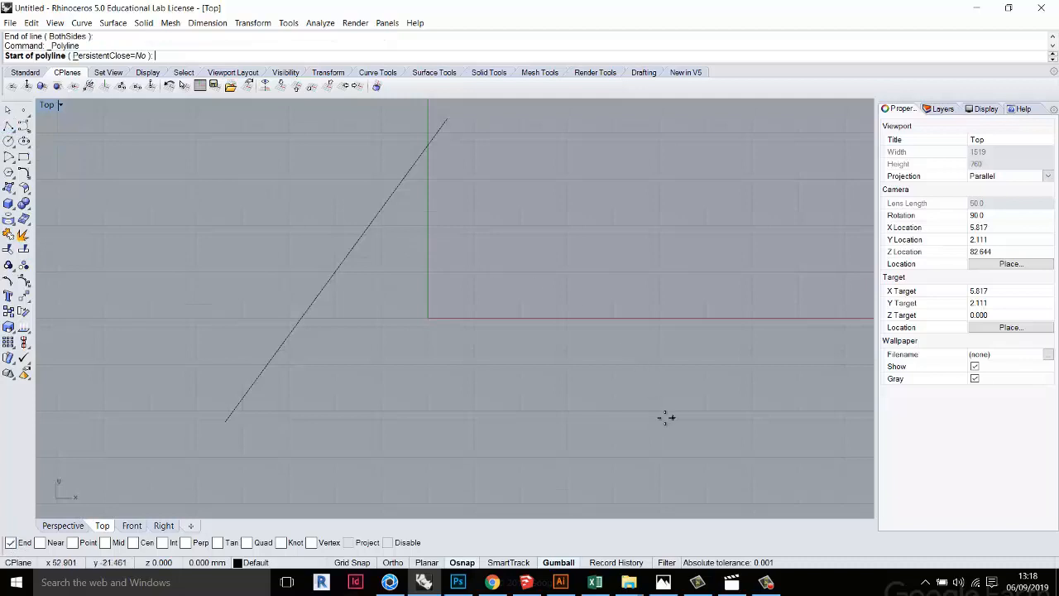
pyautogui.click(588, 409)
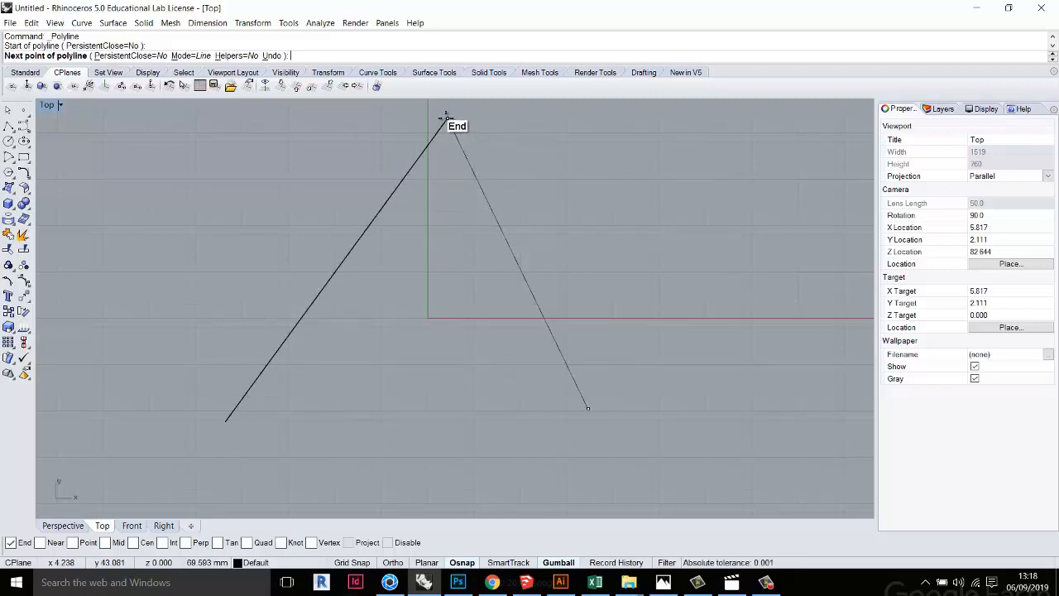
# Replace the End snap with Near and try the polyline's next point along the diagonal line and at its lower end
pyautogui.click(12, 543)
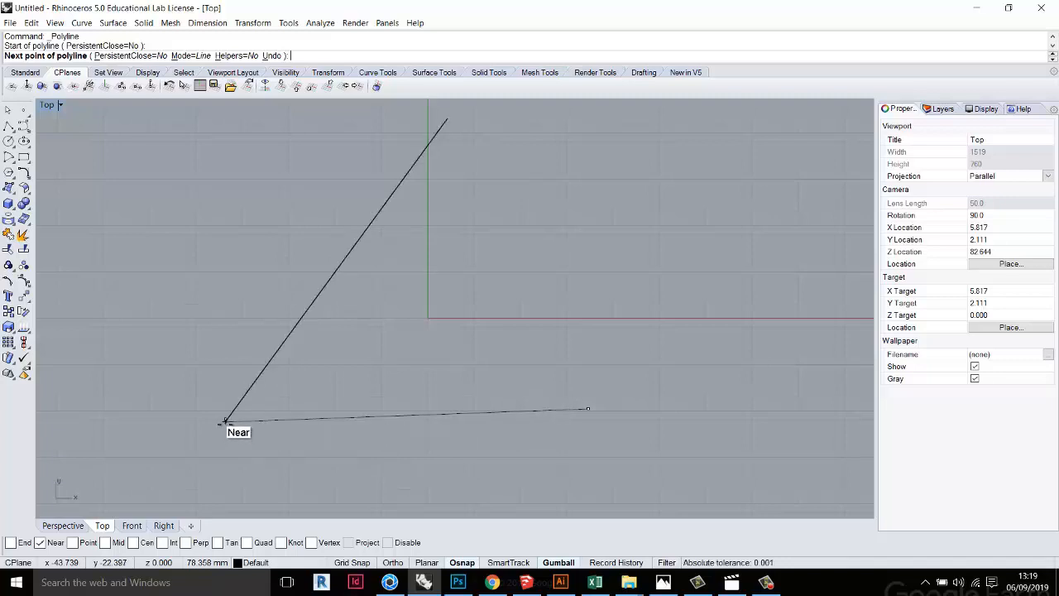
pyautogui.scroll(3, 223, 417)
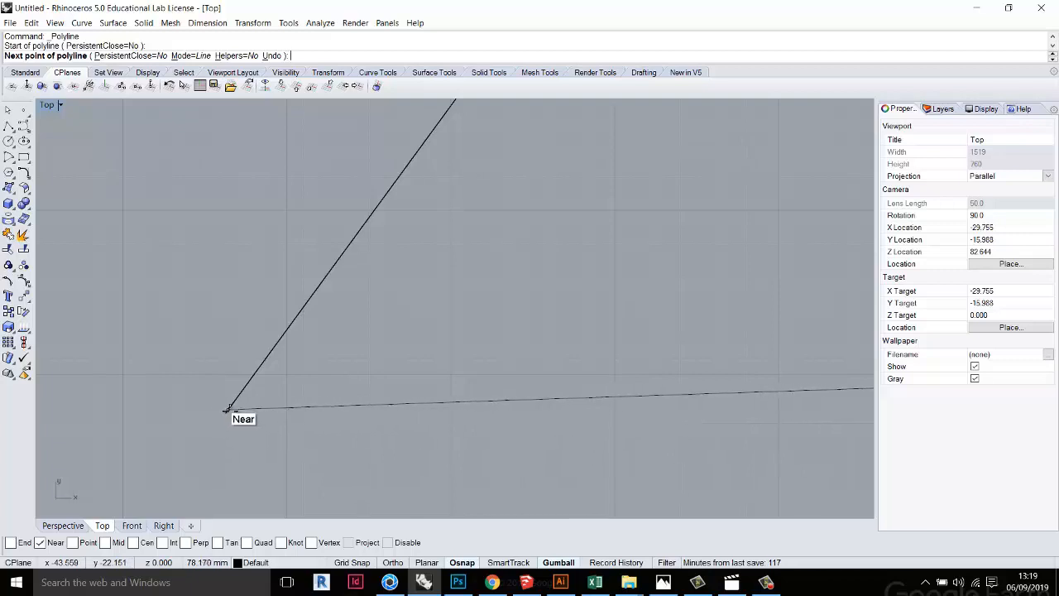
pyautogui.scroll(-3, 229, 409)
pyautogui.scroll(-3, 229, 409)
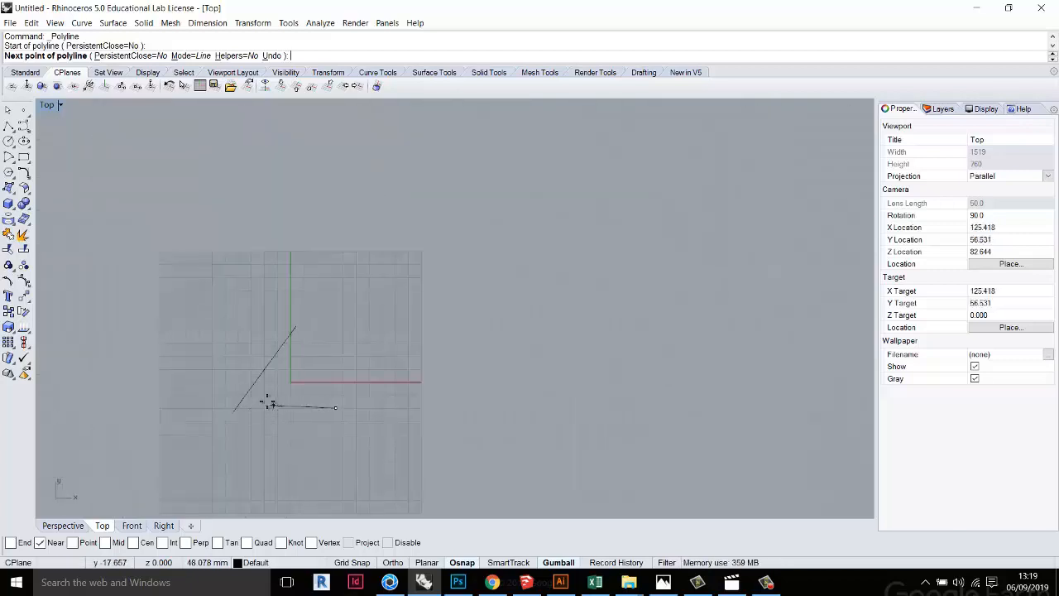
pyautogui.scroll(5, 231, 414)
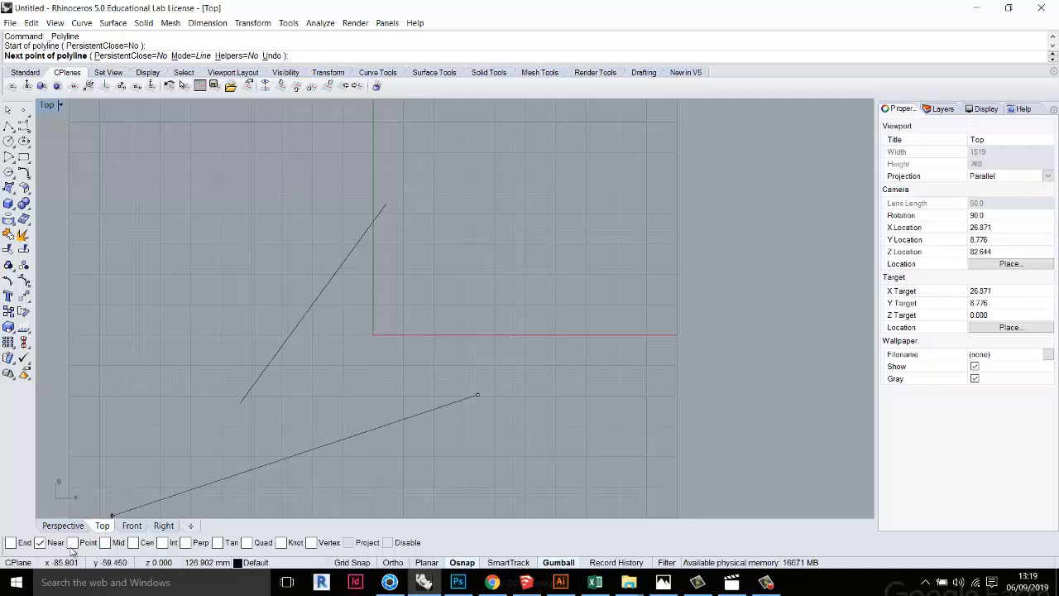
# Replace the Near snap with Mid and try the polyline's next point at the diagonal line's midpoint
pyautogui.click(45, 543)
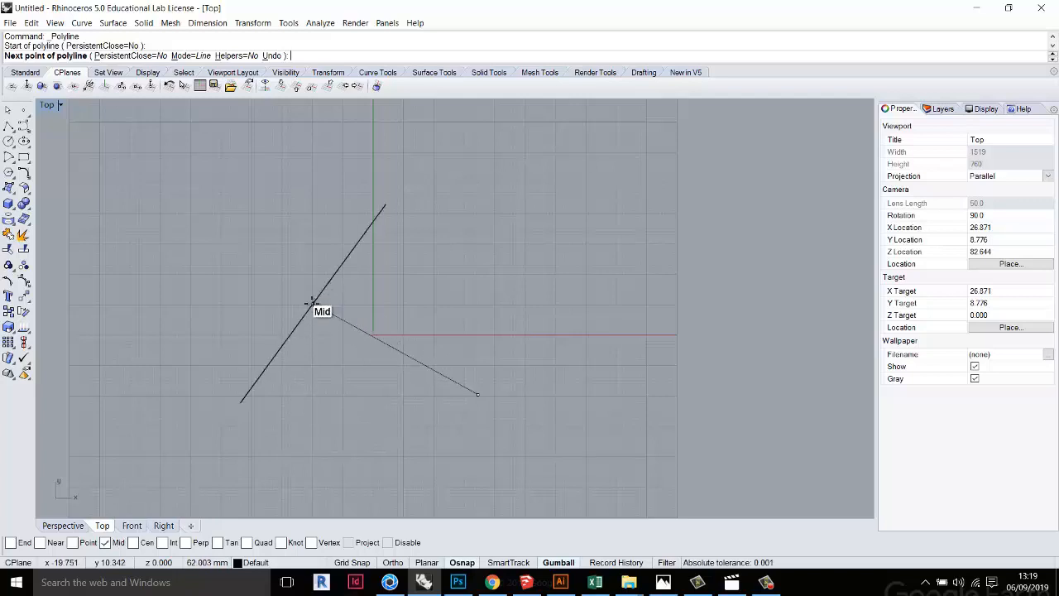
pyautogui.scroll(10, 313, 304)
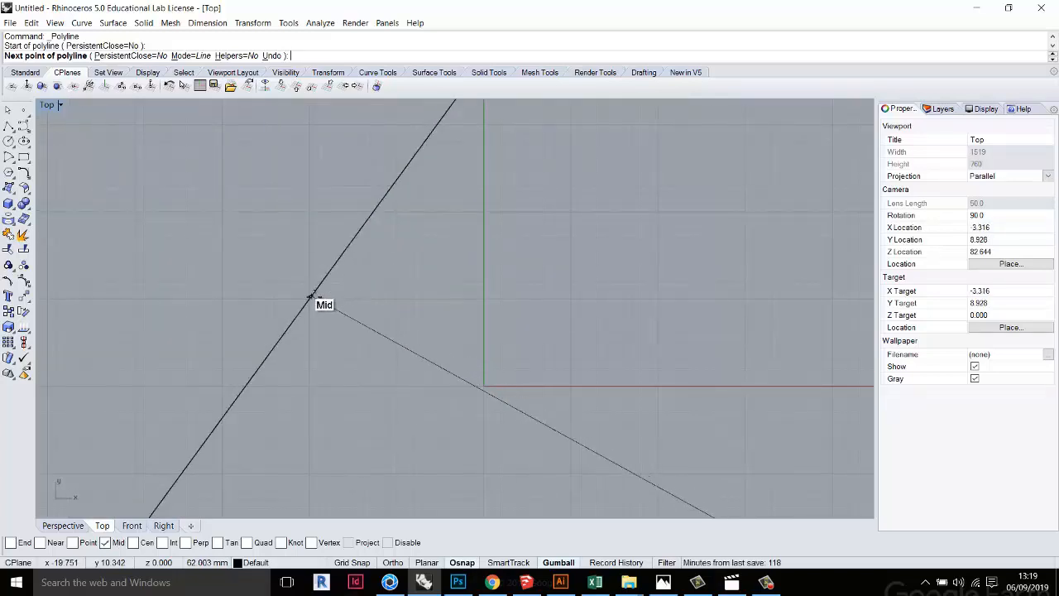
pyautogui.scroll(-6, 313, 302)
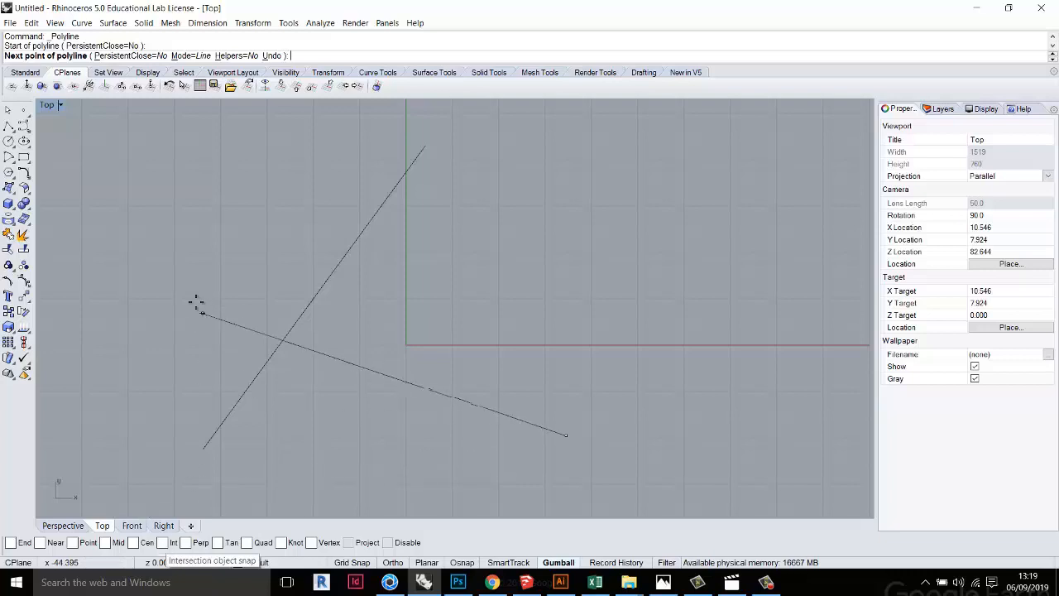
# Draw a single-segment polyline about 65 mm long, descending across the diagonal line, with all object snaps off
pyautogui.click(8, 126)
pyautogui.click(240, 196)
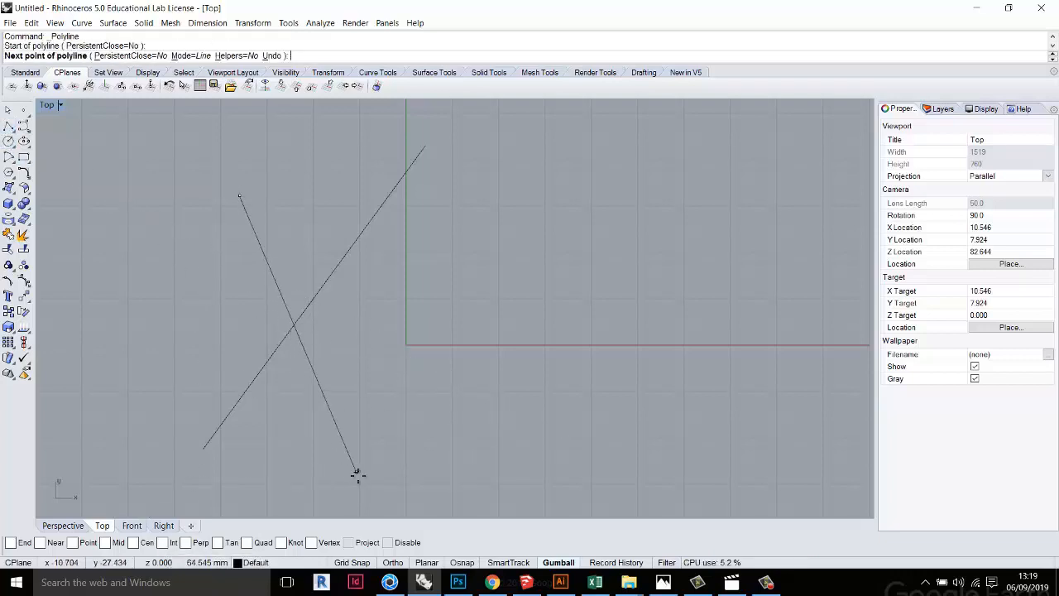
pyautogui.click(357, 475)
pyautogui.press('Return')
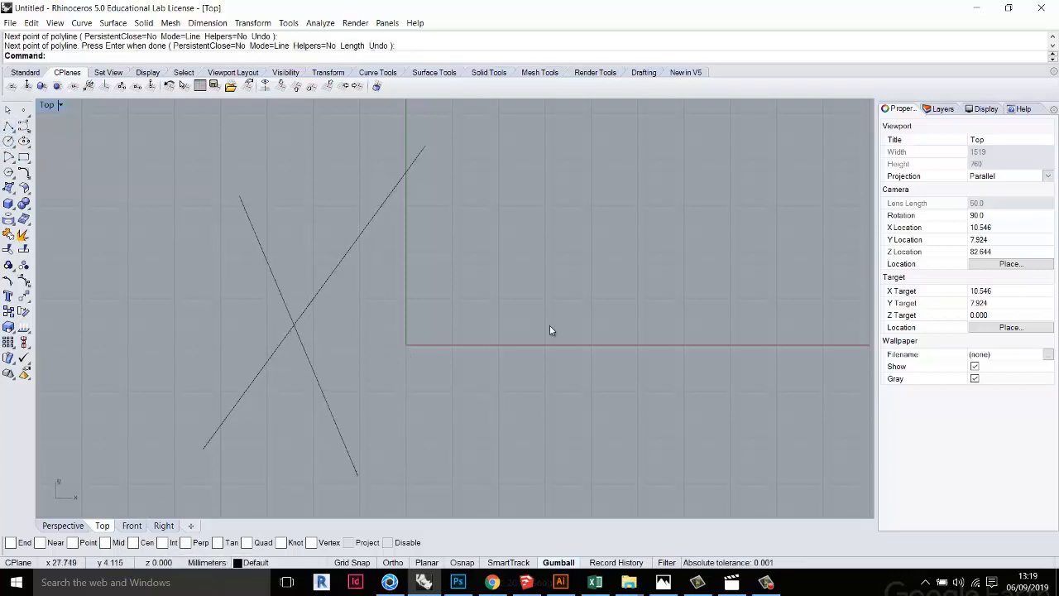
# Enable the Int object snap and try a polyline from the positive X side to the intersection of the two lines
pyautogui.press('Return')
pyautogui.click(585, 332)
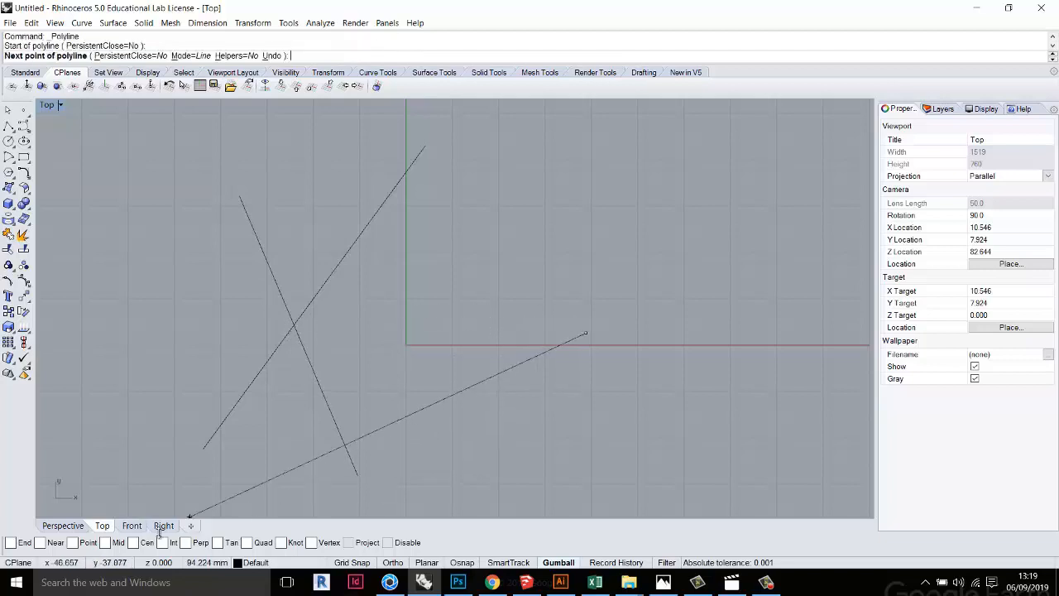
pyautogui.click(163, 542)
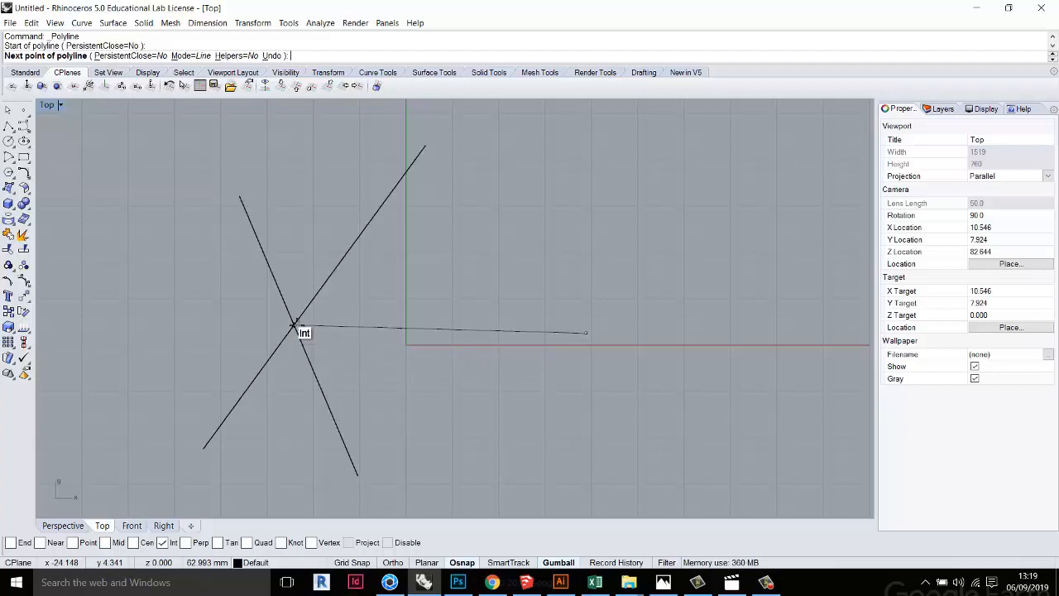
pyautogui.press('Escape')
# Delete the descending line that crosses the diagonal, and replace the Int object snap with Perp
pyautogui.click(309, 374)
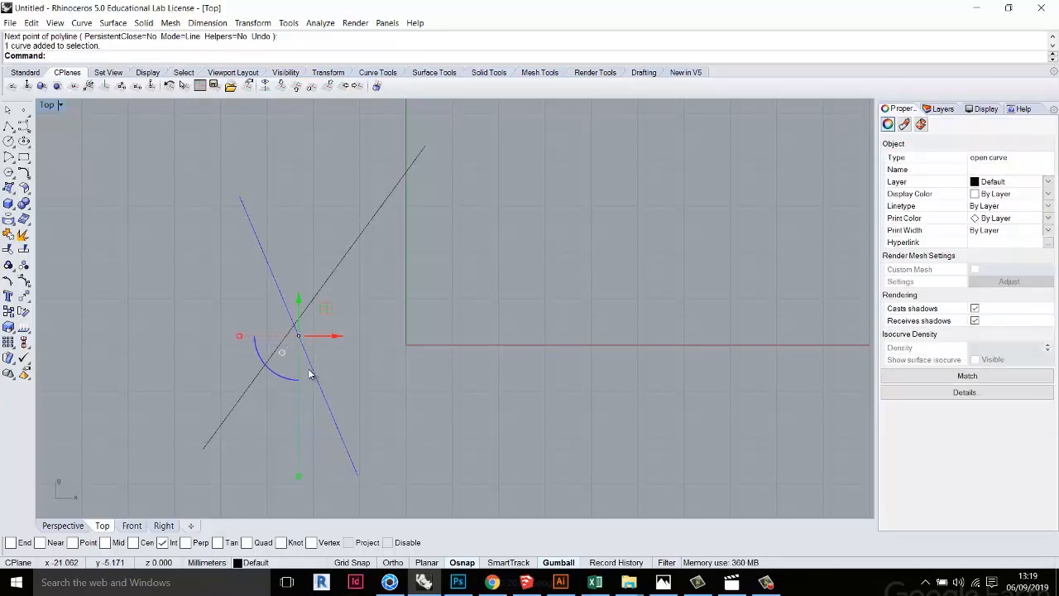
pyautogui.press('Delete')
pyautogui.click(169, 543)
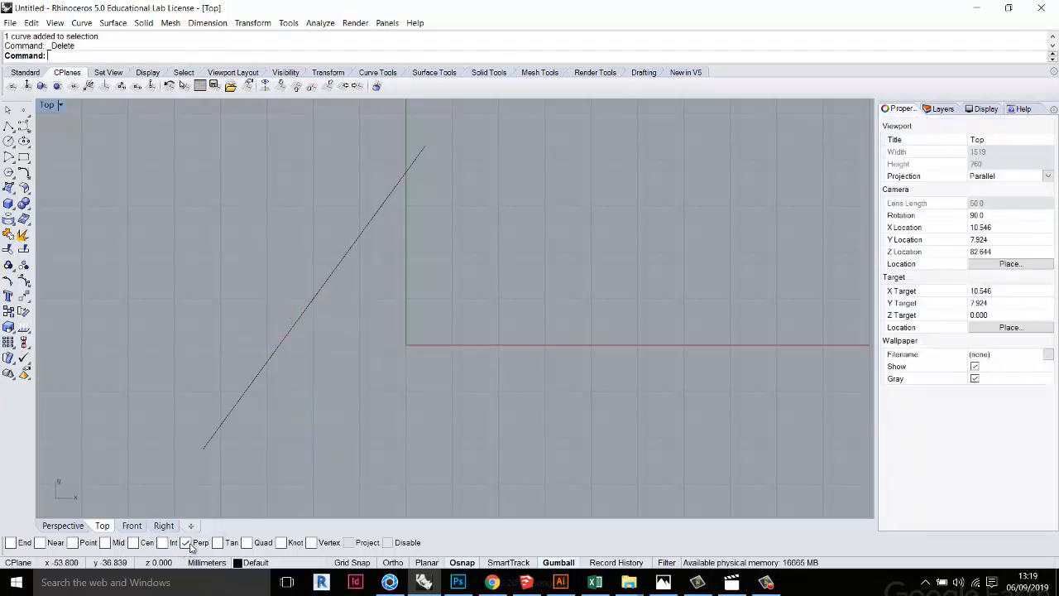
# Try to draw a polyline from below the X axis perpendicular to the diagonal line using the Perp object snap
pyautogui.click(7, 124)
pyautogui.scroll(-3, 225, 238)
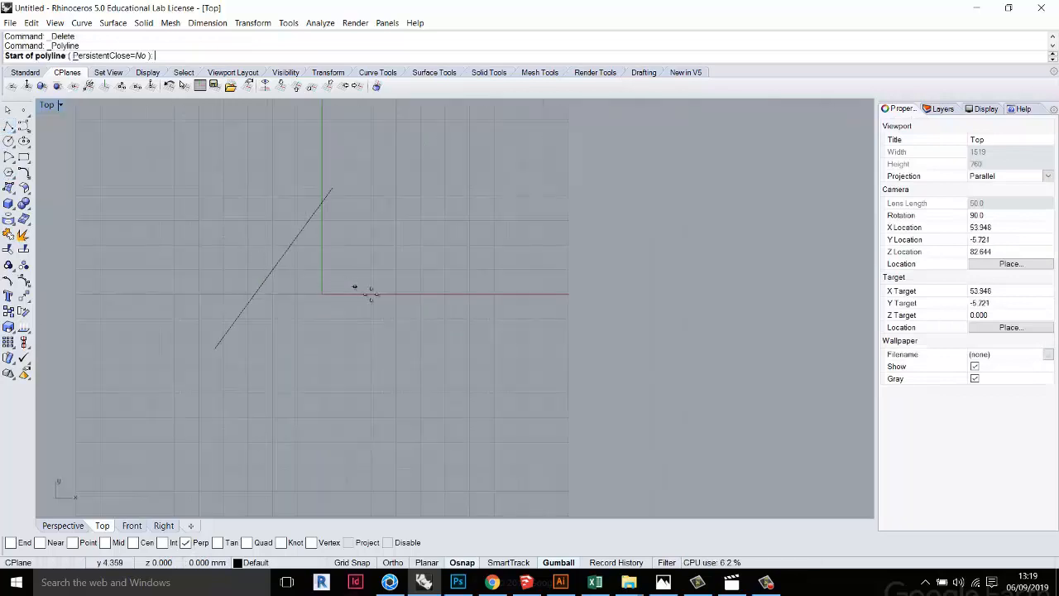
pyautogui.scroll(3, 414, 312)
pyautogui.scroll(-4, 414, 313)
pyautogui.scroll(3, 281, 284)
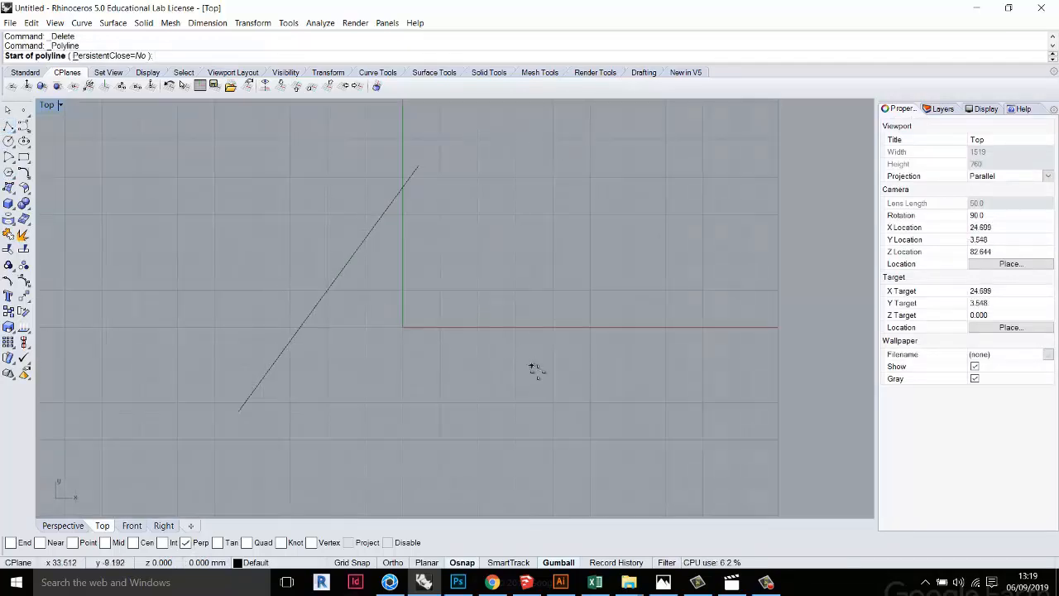
pyautogui.click(581, 319)
pyautogui.rightClick(608, 345)
pyautogui.rightClick(607, 345)
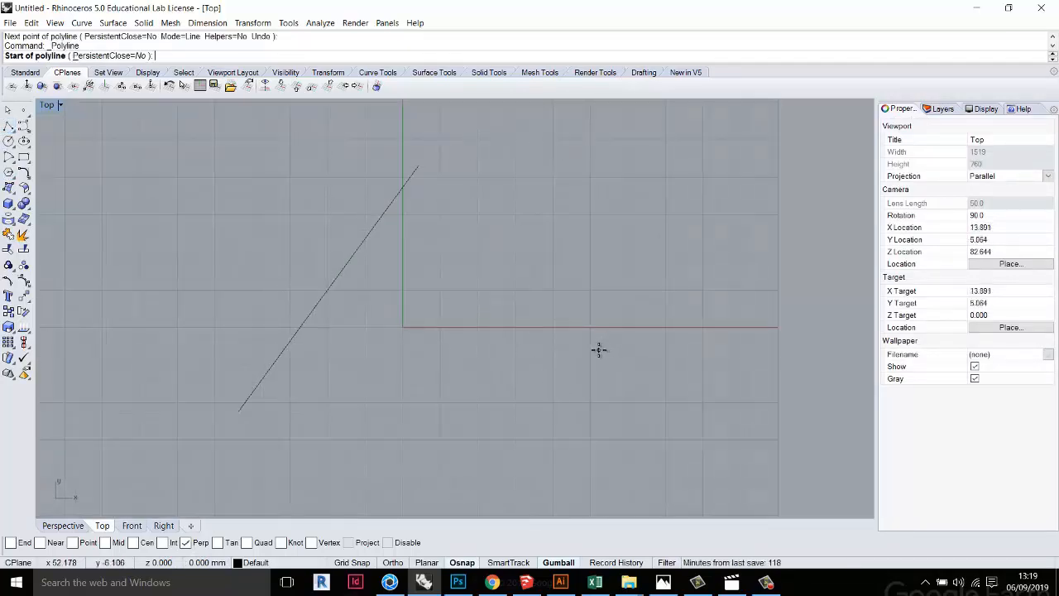
pyautogui.click(599, 349)
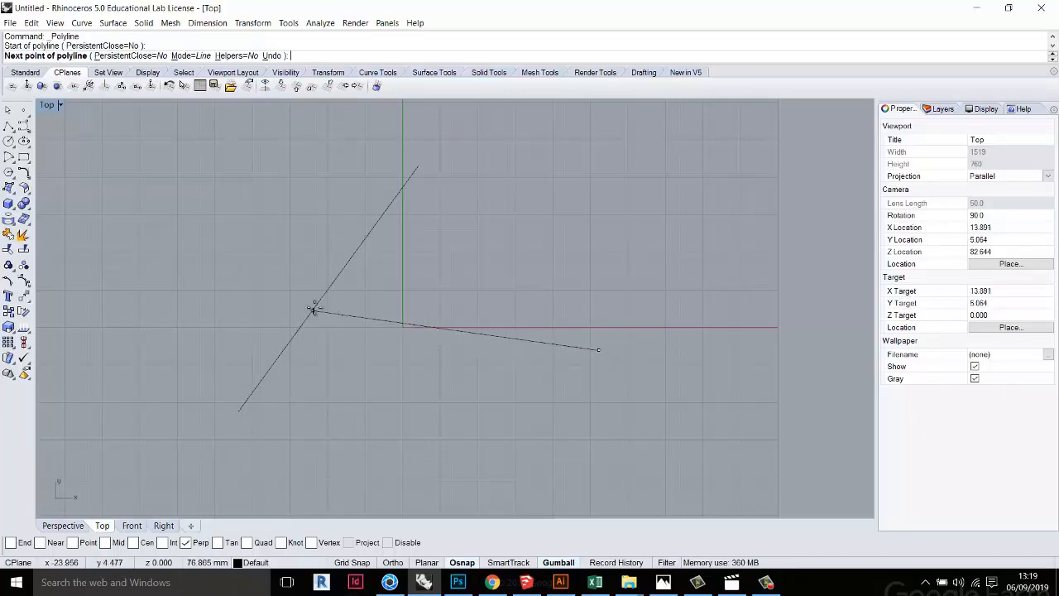
pyautogui.click(394, 199)
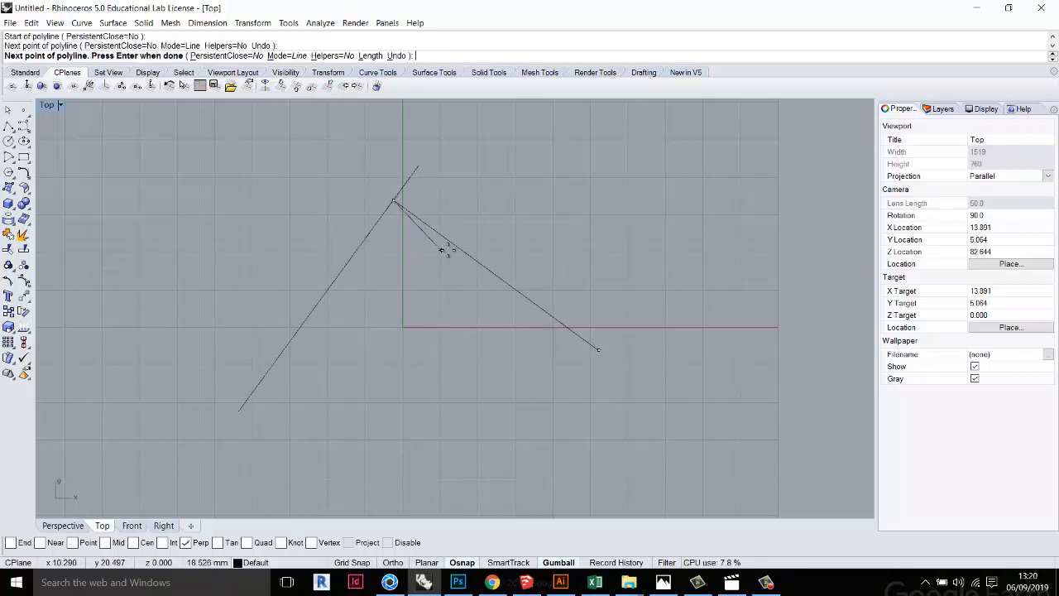
pyautogui.press('Escape')
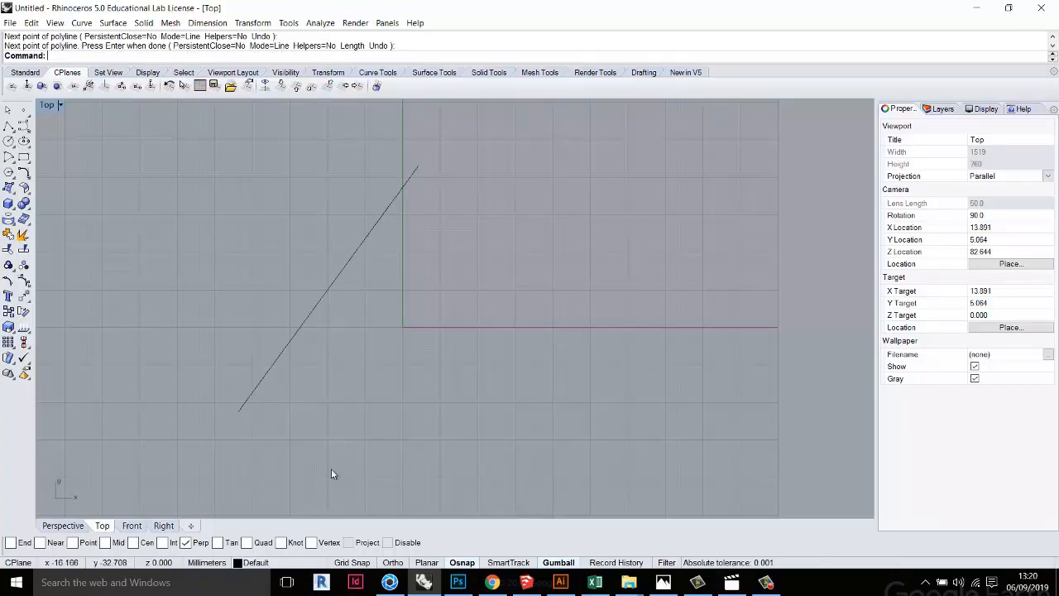
# Turn off the Perp object snap and draw a large circle centred just below the positive X axis, nearly reaching the Y axis
pyautogui.click(187, 544)
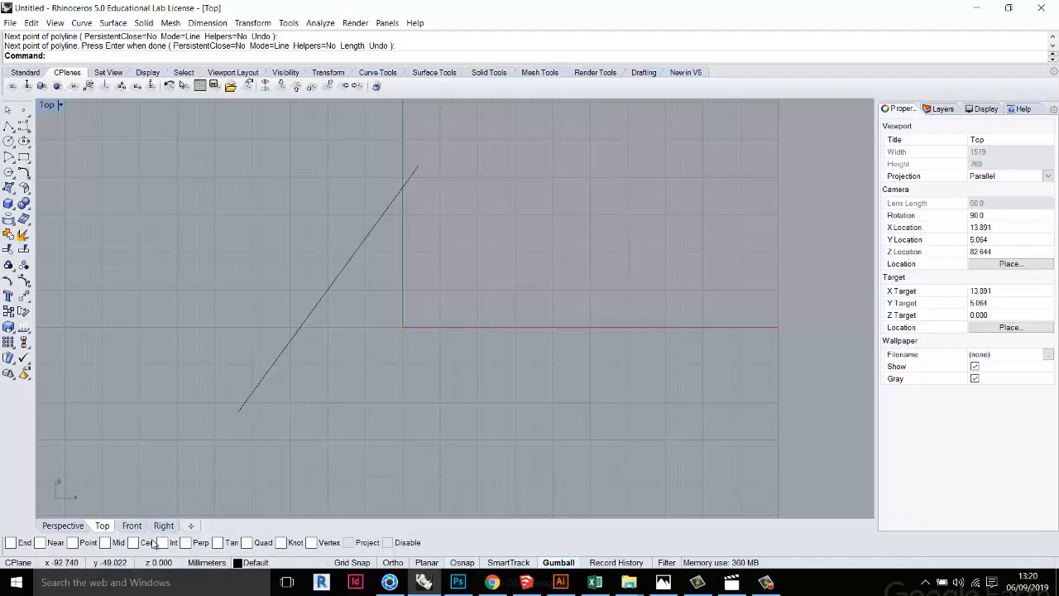
pyautogui.click(8, 141)
pyautogui.click(566, 350)
pyautogui.click(631, 221)
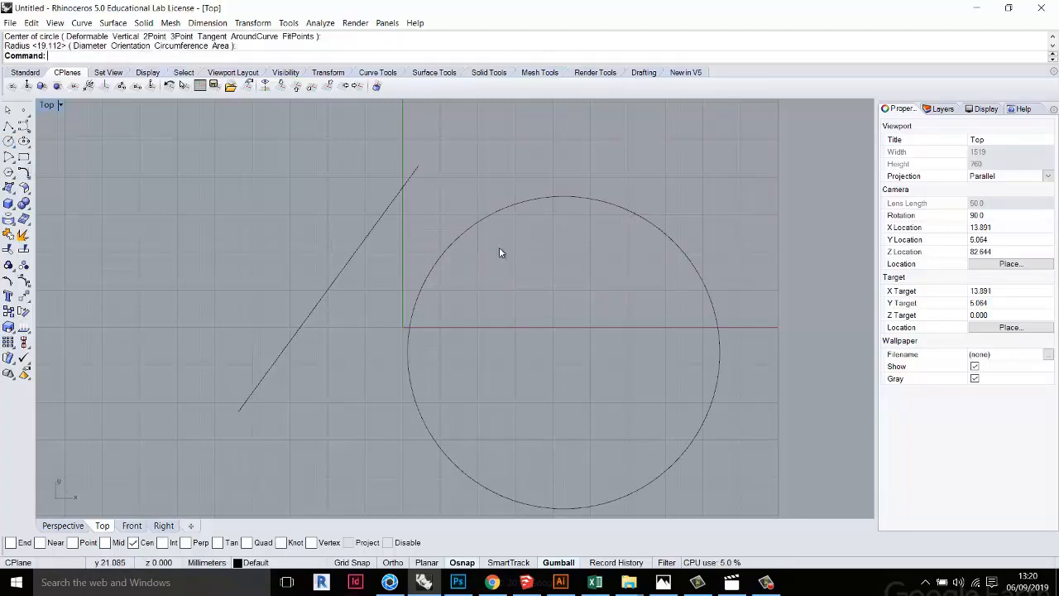
# Try a polyline about 149 mm long from beyond the circle's upper right to its centre using the Cen object snap
pyautogui.scroll(-4, 499, 257)
pyautogui.scroll(5, 617, 258)
pyautogui.click(8, 126)
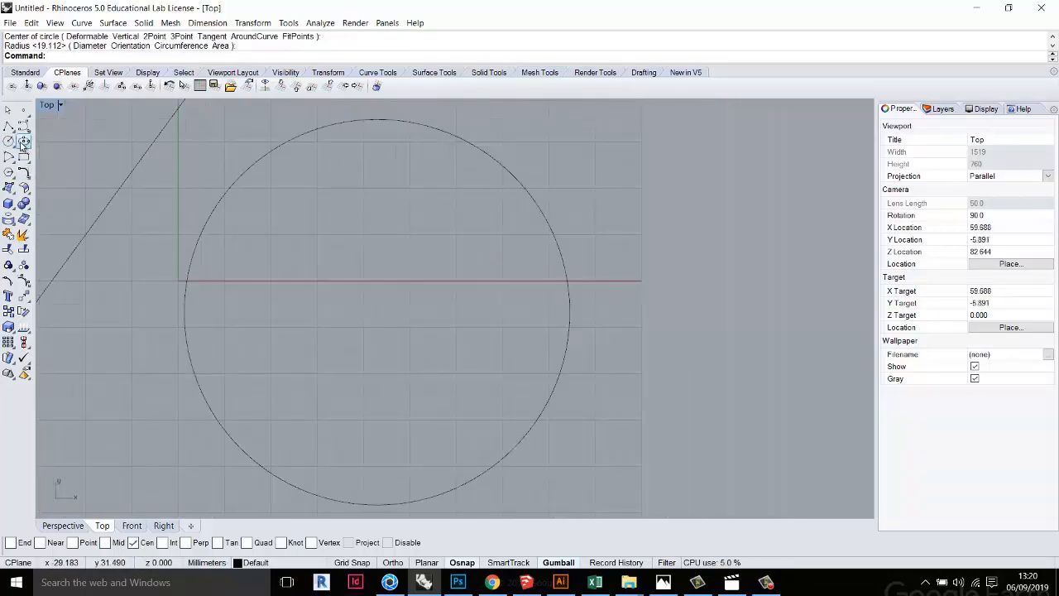
pyautogui.scroll(-4, 327, 199)
pyautogui.click(709, 173)
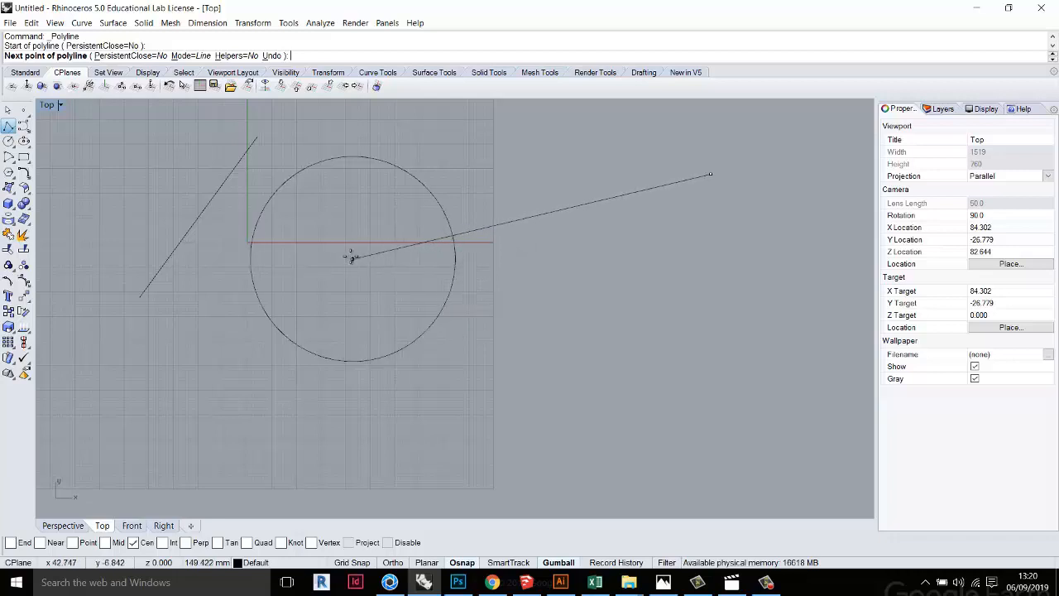
pyautogui.click(447, 297)
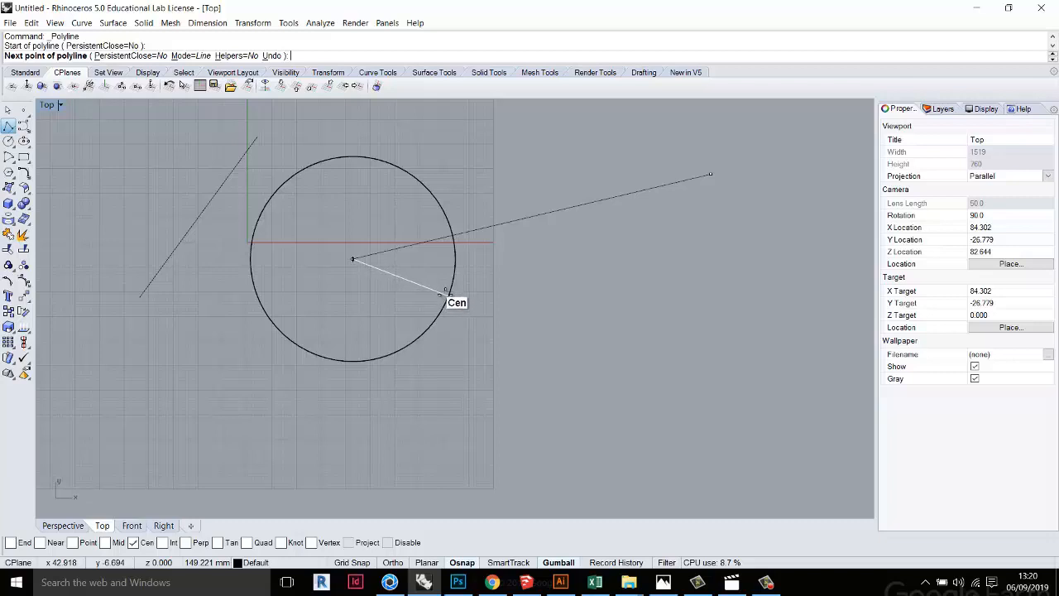
pyautogui.click(446, 296)
pyautogui.press('Escape')
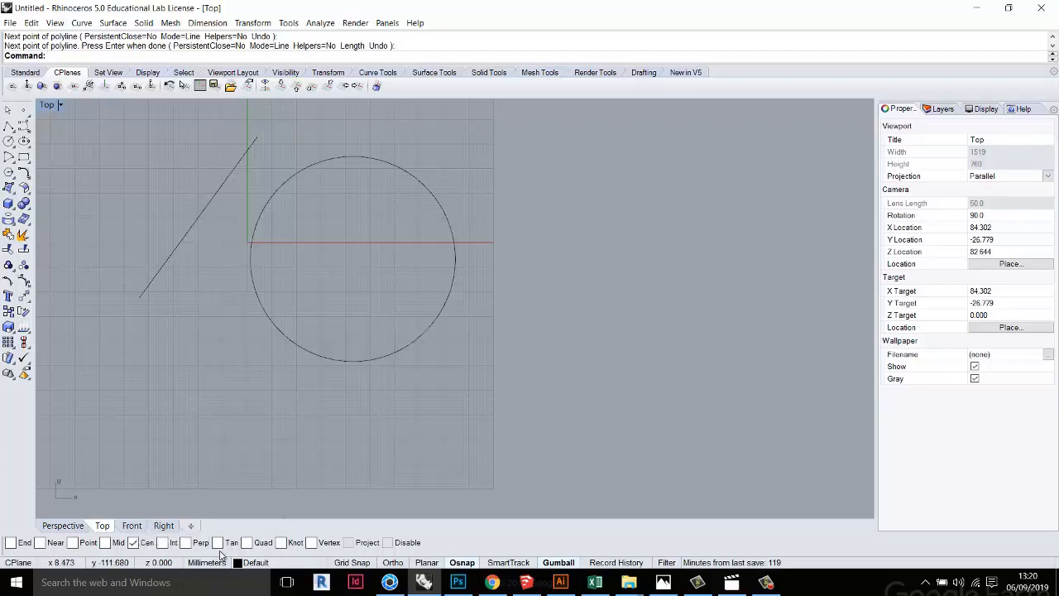
# Try the Quad object snap on the circle with the Polyline command, leaving both Cen and Quad switched off
pyautogui.click(246, 542)
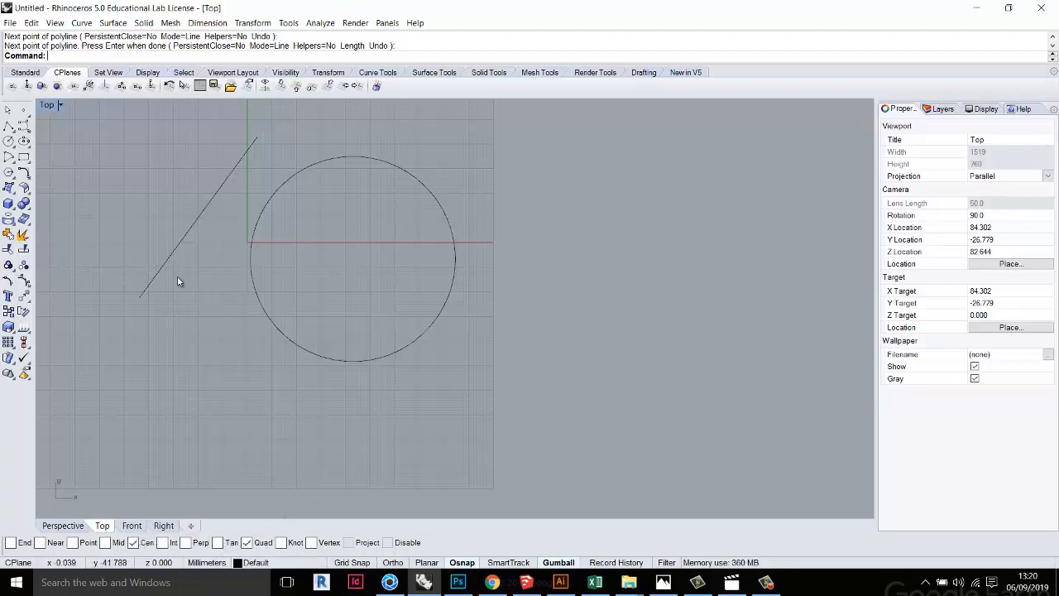
pyautogui.click(8, 126)
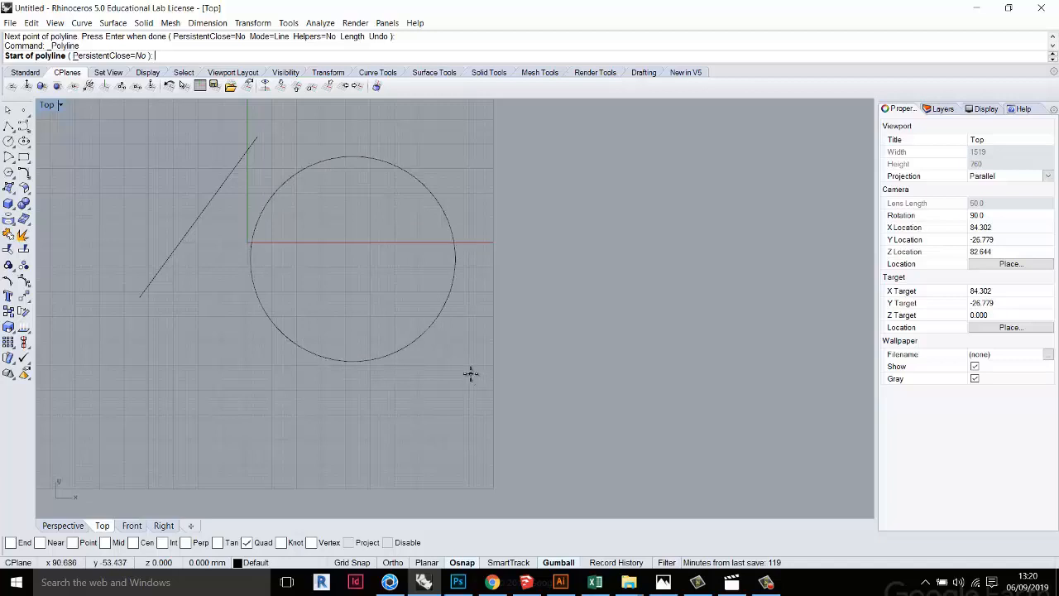
pyautogui.press('Escape')
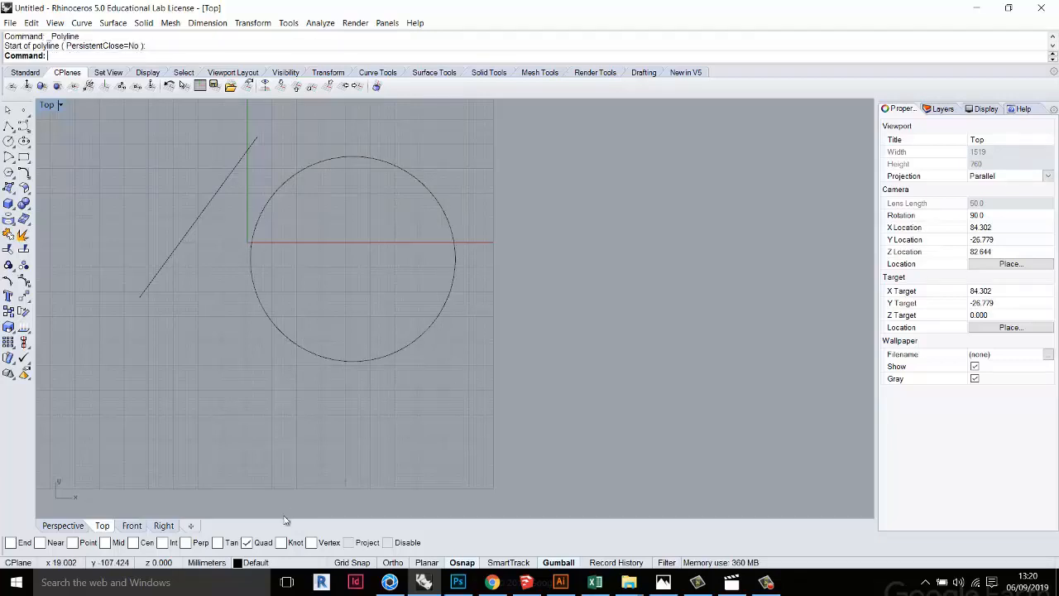
pyautogui.click(247, 543)
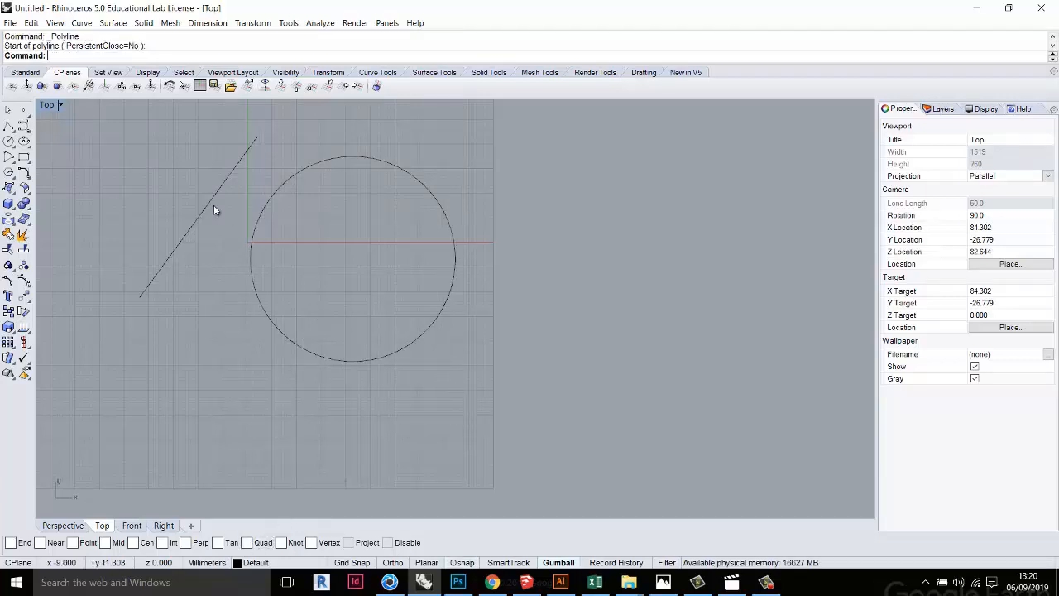
# Delete the diagonal line and the circle, and turn on the End, Near, Mid, Int and Perp object snaps
pyautogui.hotkey('ctrl', 'a')
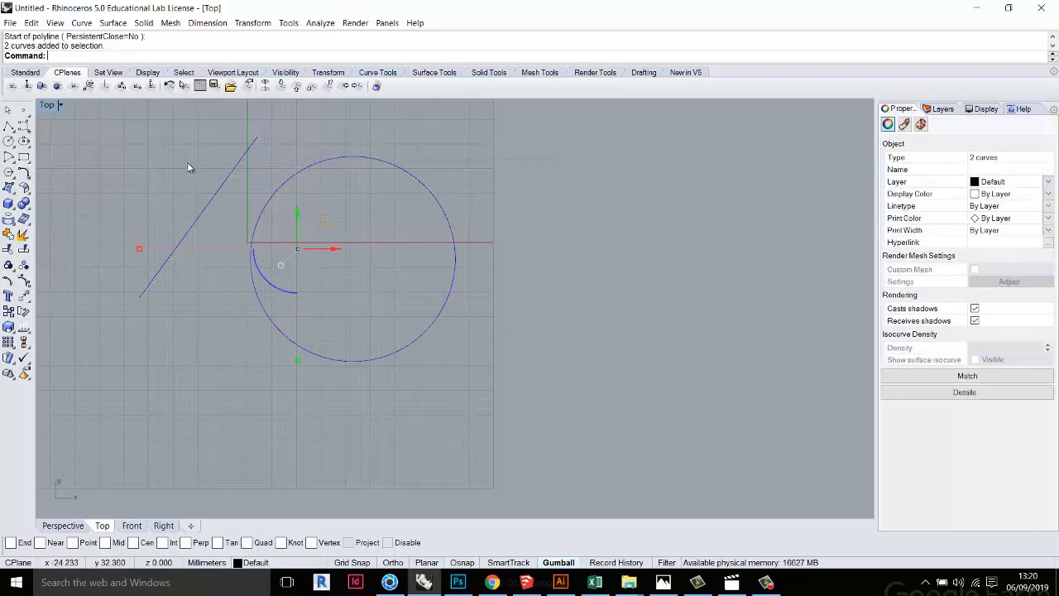
pyautogui.press('Delete')
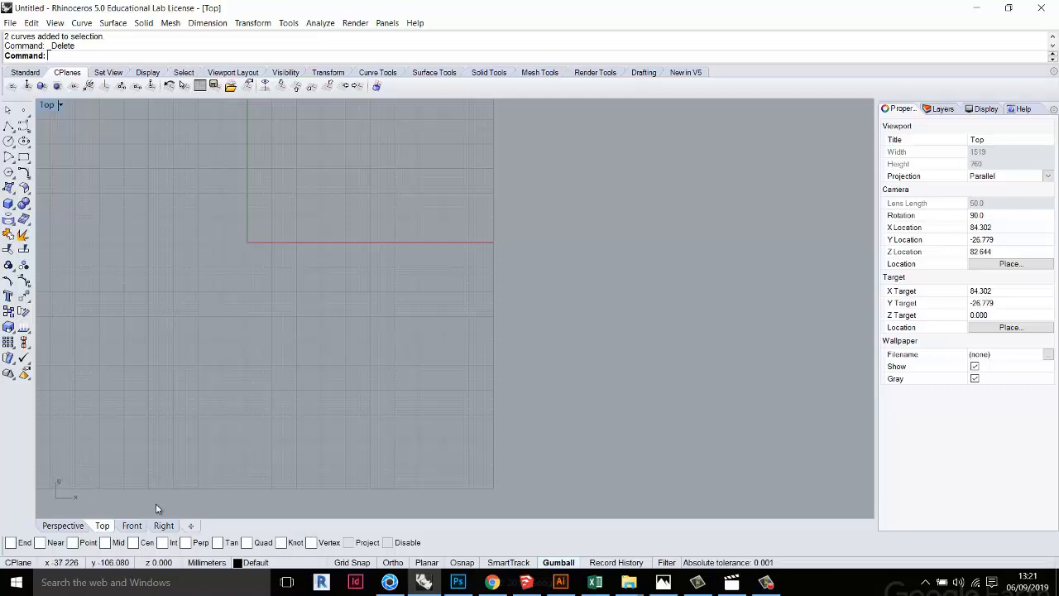
pyautogui.click(10, 542)
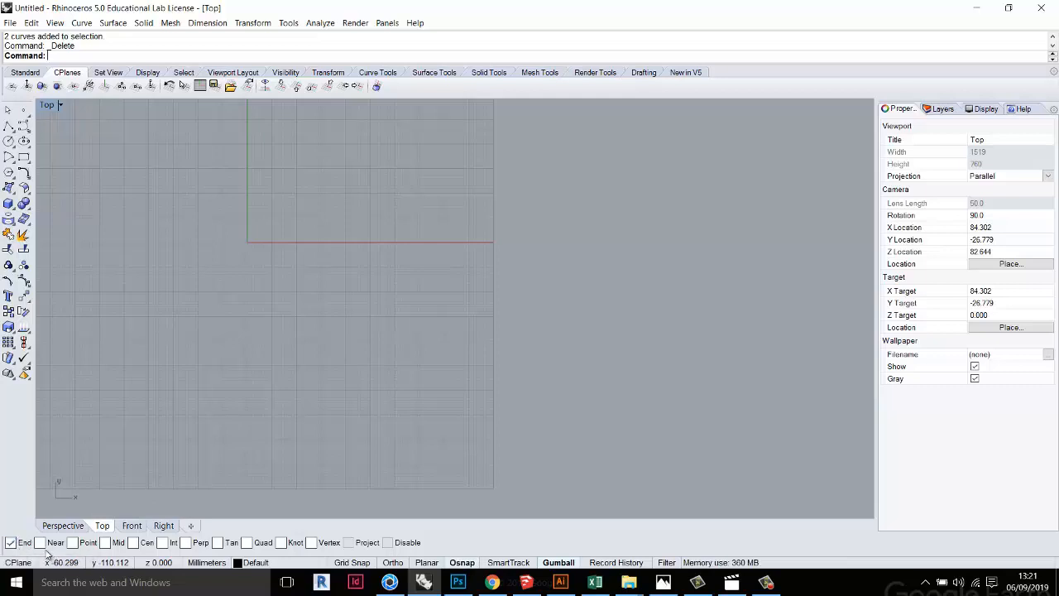
pyautogui.click(106, 543)
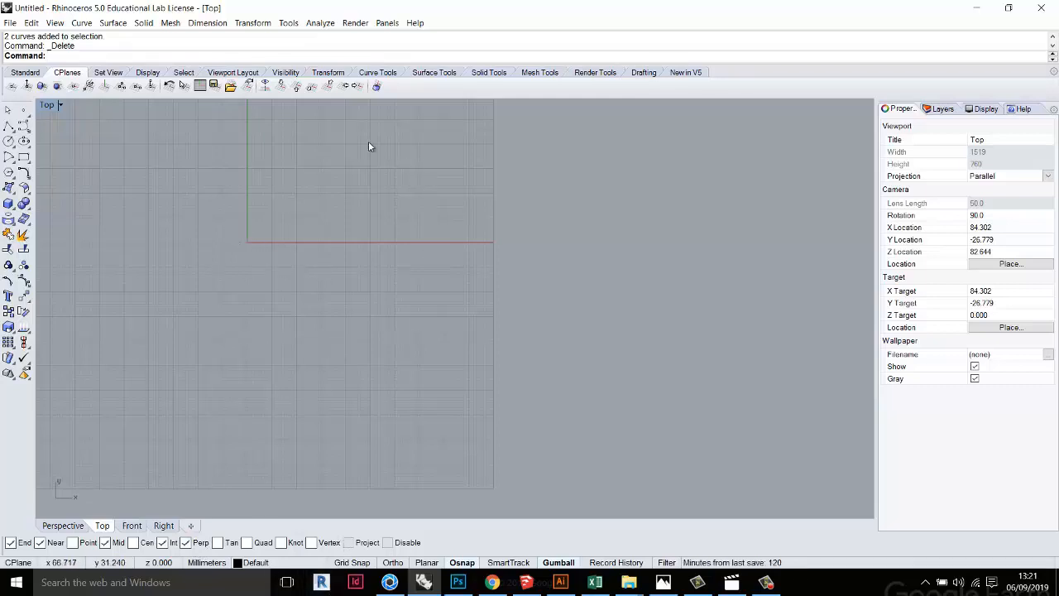
# Restore the four-viewport layout from the maximized Top viewport and make the Perspective viewport active
pyautogui.scroll(-12, 284, 274)
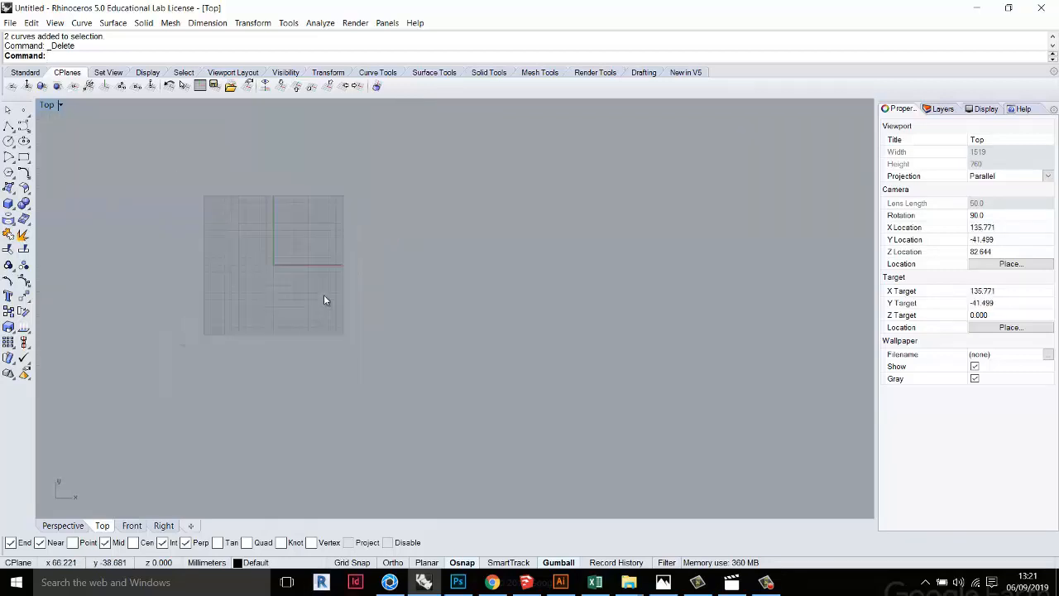
pyautogui.scroll(14, 208, 200)
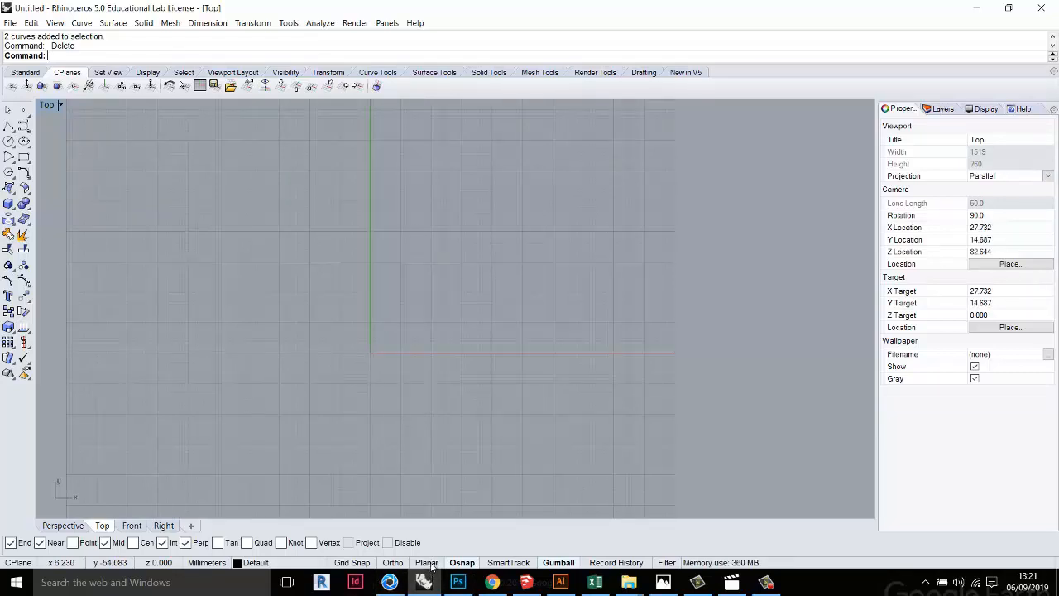
pyautogui.doubleClick(48, 104)
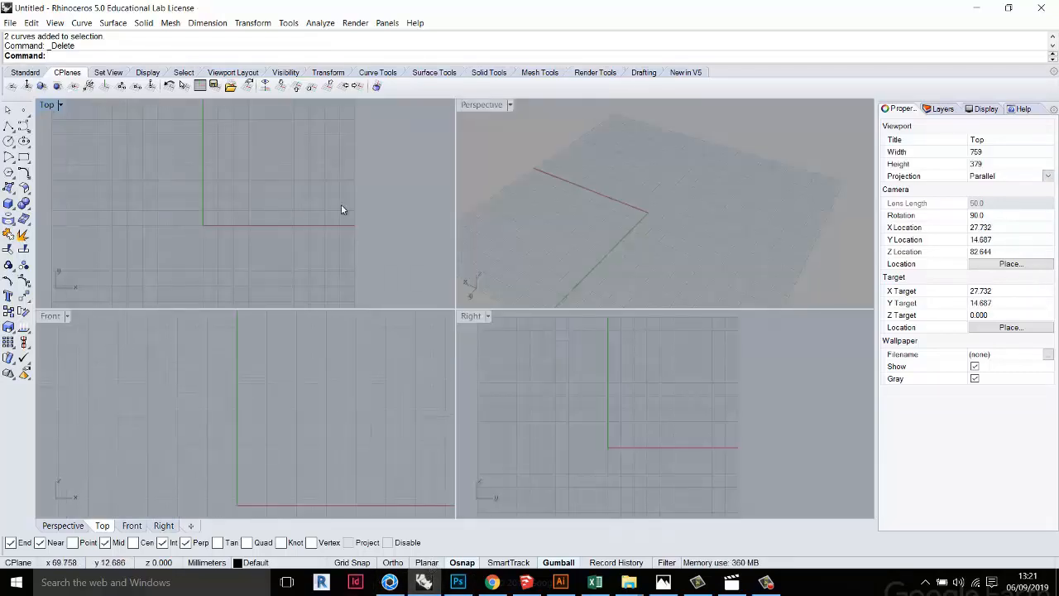
pyautogui.click(584, 257)
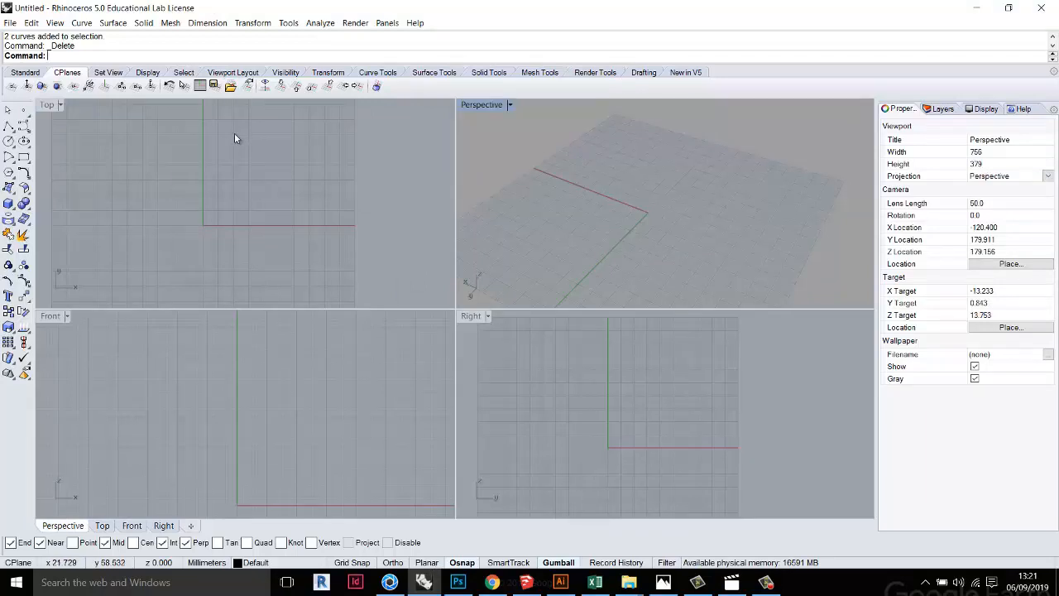
# Draw an open eight-point polyline looping around the origin in the Top viewport
pyautogui.click(8, 126)
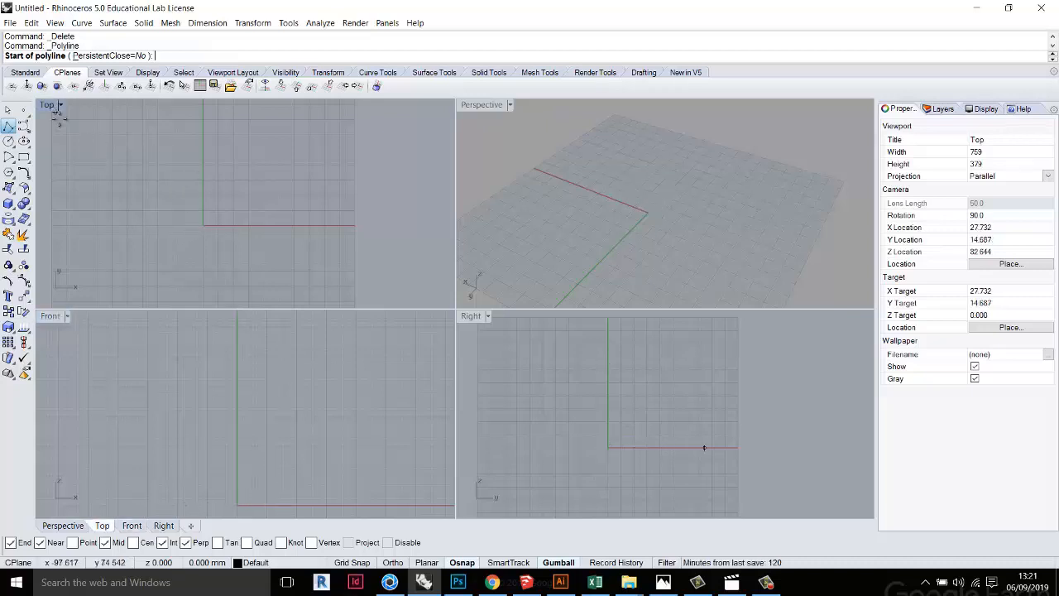
pyautogui.click(145, 198)
pyautogui.click(195, 140)
pyautogui.click(255, 143)
pyautogui.click(305, 190)
pyautogui.click(324, 241)
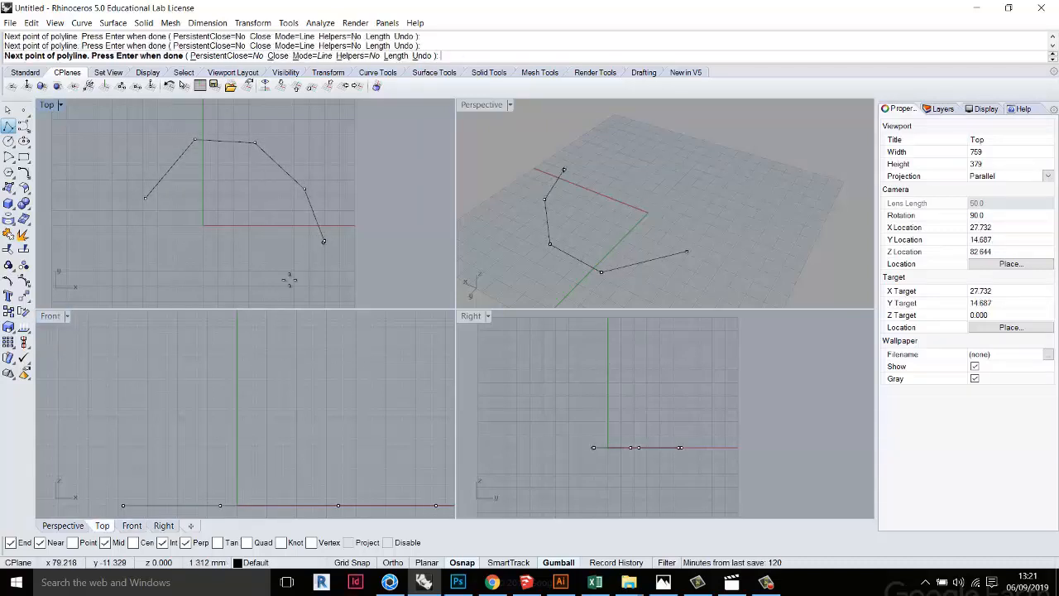
pyautogui.click(280, 289)
pyautogui.click(192, 281)
pyautogui.press('Return')
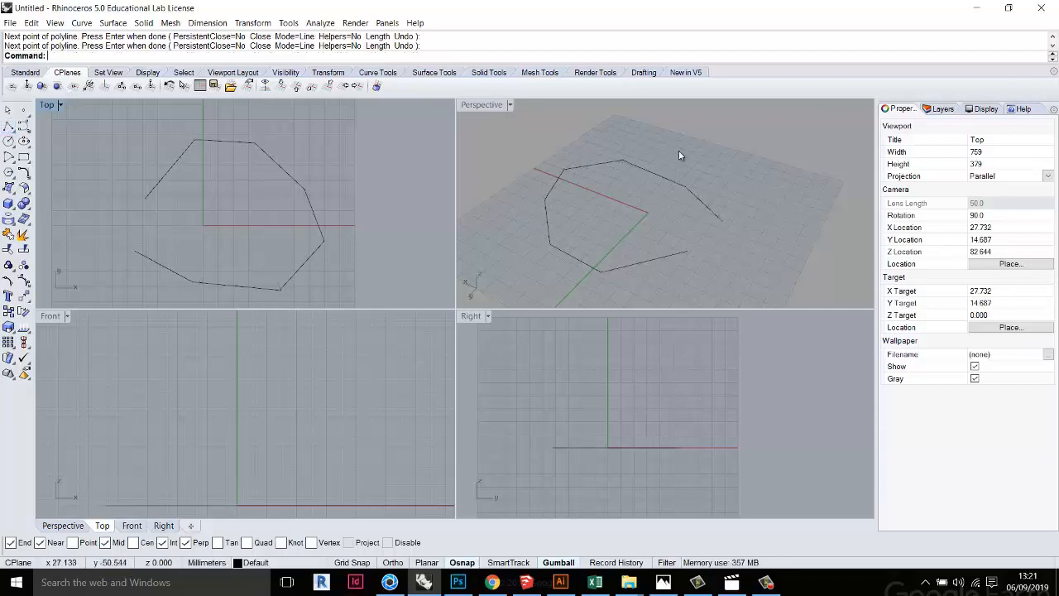
# Draw an open nine-point polyline loop above the X axis in the Front viewport
pyautogui.scroll(3, 648, 219)
pyautogui.moveTo(629, 251)
pyautogui.mouseDown(button='right')
pyautogui.moveTo(667, 218)
pyautogui.moveTo(629, 240)
pyautogui.mouseUp(button='right')
pyautogui.scroll(-3, 256, 161)
pyautogui.scroll(3, 264, 165)
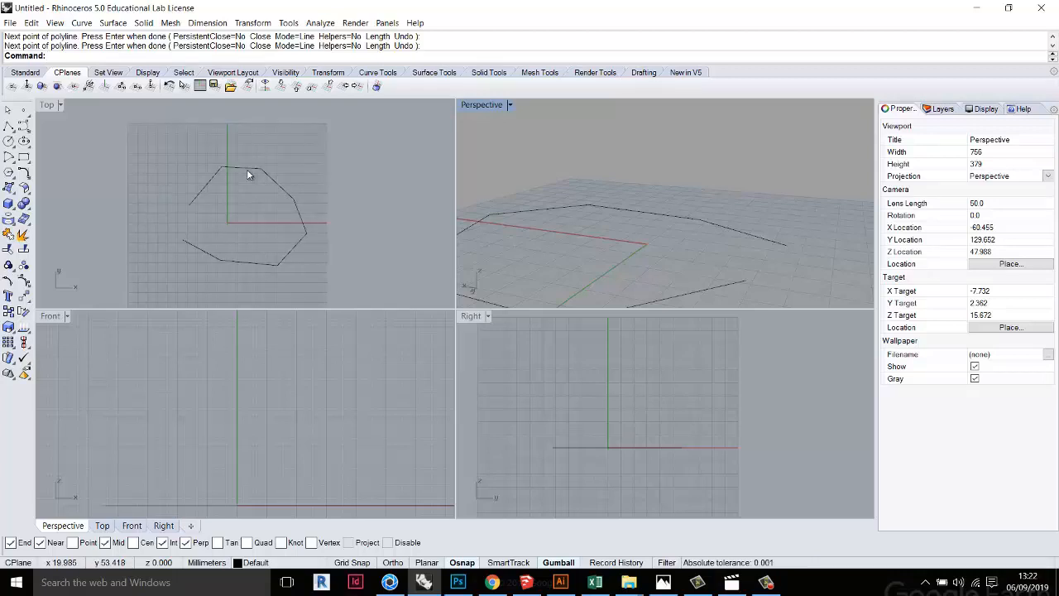
pyautogui.scroll(-5, 606, 186)
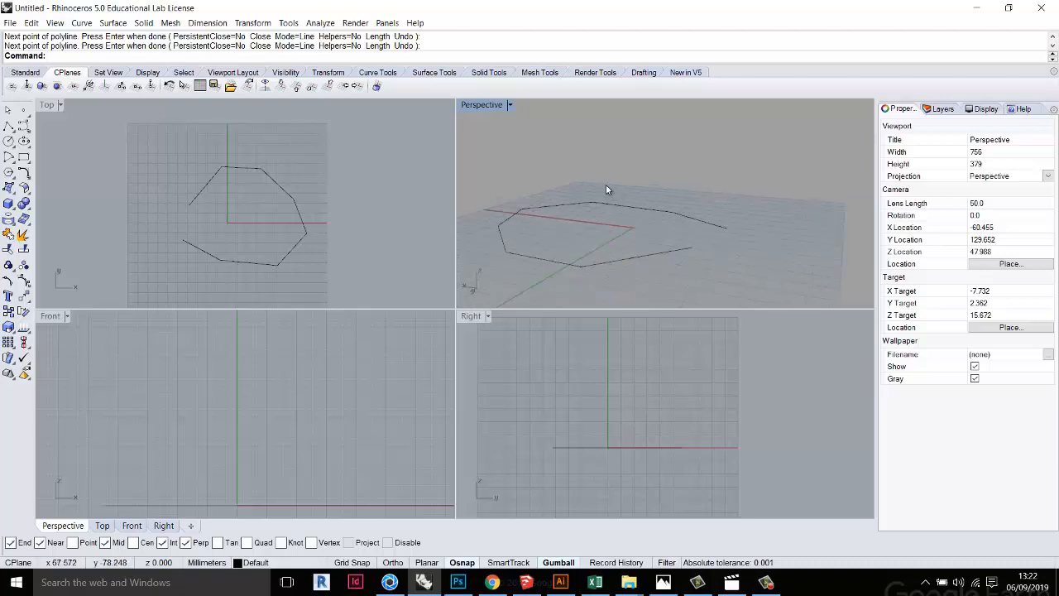
pyautogui.click(8, 125)
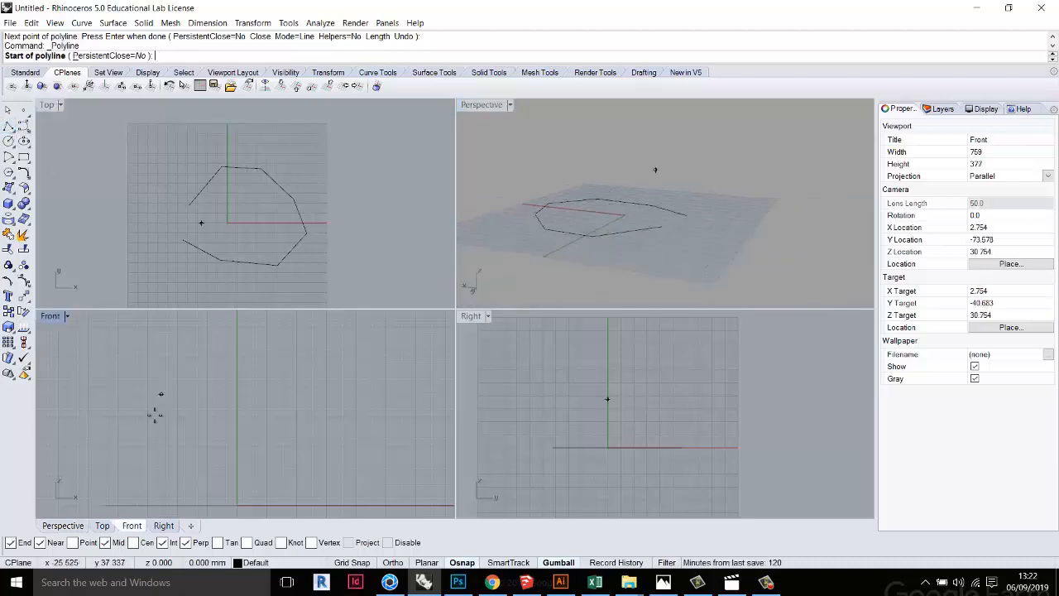
pyautogui.click(149, 433)
pyautogui.click(180, 362)
pyautogui.click(267, 356)
pyautogui.click(322, 399)
pyautogui.click(337, 443)
pyautogui.click(321, 473)
pyautogui.click(263, 497)
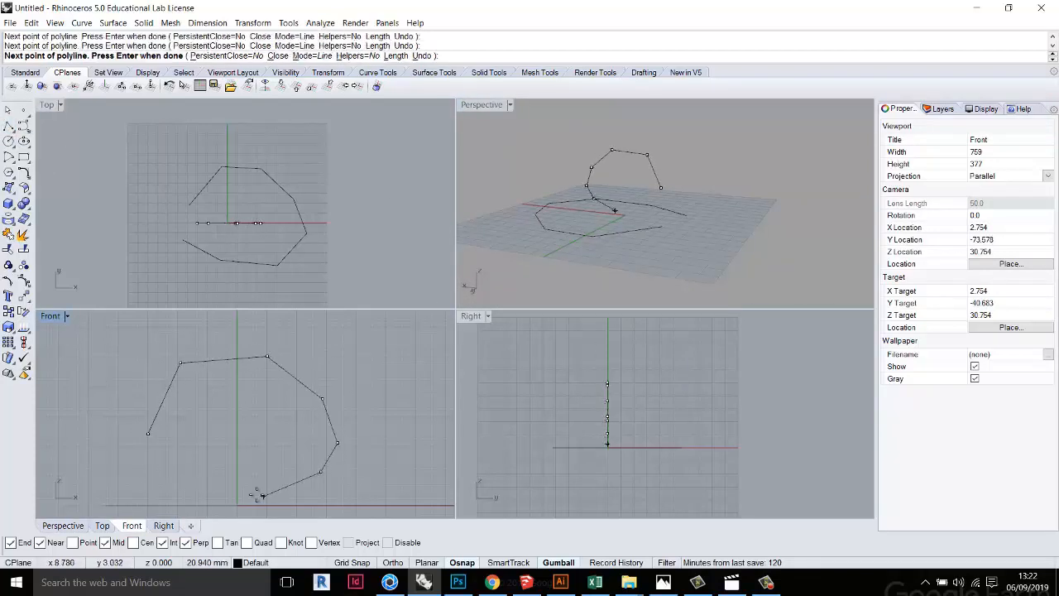
pyautogui.click(202, 483)
pyautogui.click(172, 462)
pyautogui.press('Return')
# Delete the upright polyline loop drawn in the Front viewport
pyautogui.moveTo(609, 302); pyautogui.dragTo(524, 335, button='right')
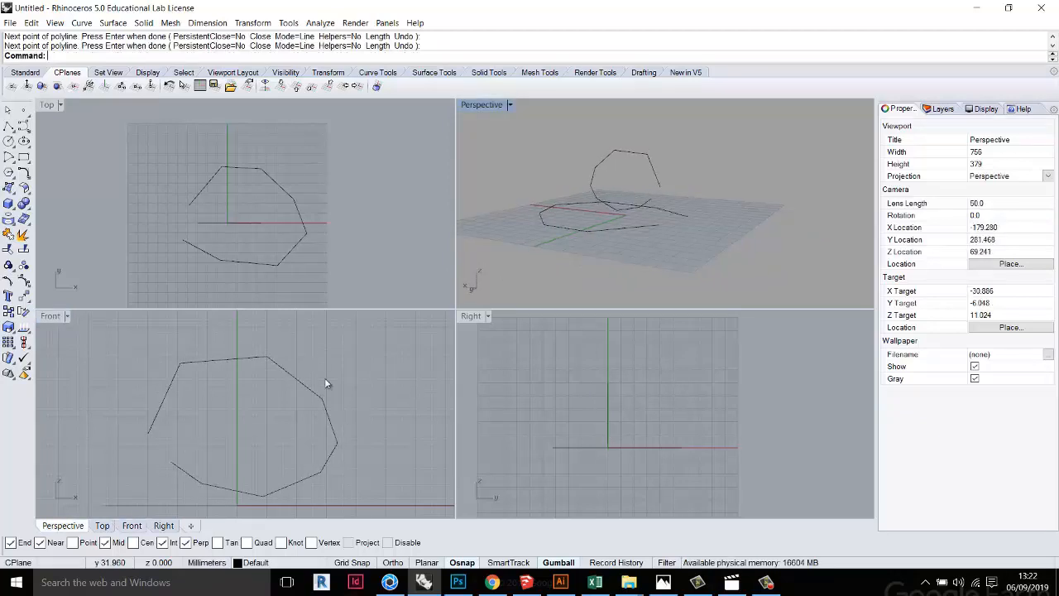
pyautogui.click(273, 361)
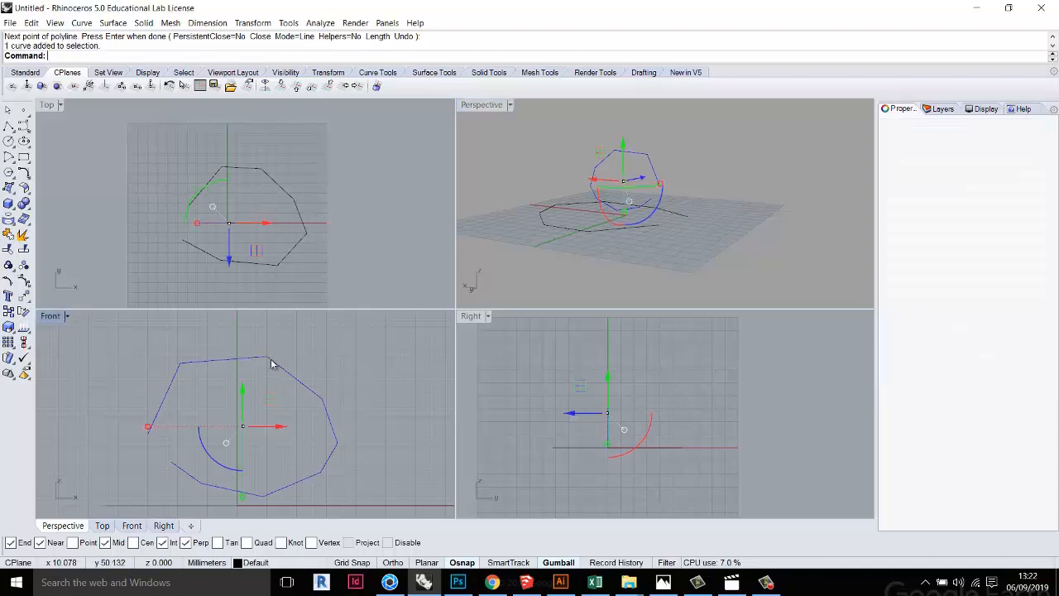
pyautogui.press('Delete')
pyautogui.moveTo(604, 187); pyautogui.dragTo(584, 216, button='right')
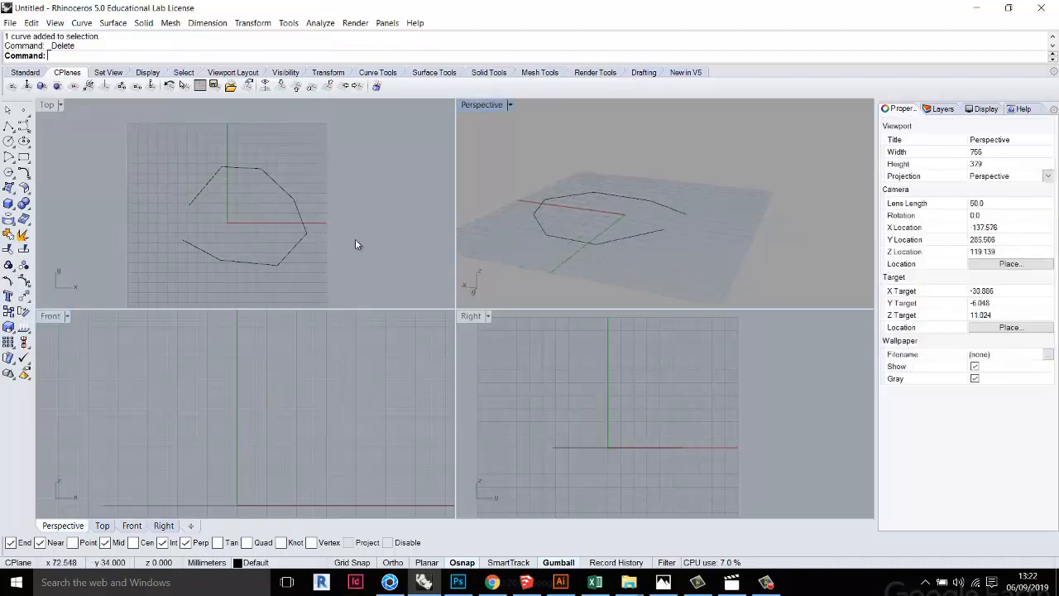
# Draw a vertical polyline about 42 mm tall from the origin (0) in the Front viewport, using Ortho only for its endpoint
pyautogui.click(9, 127)
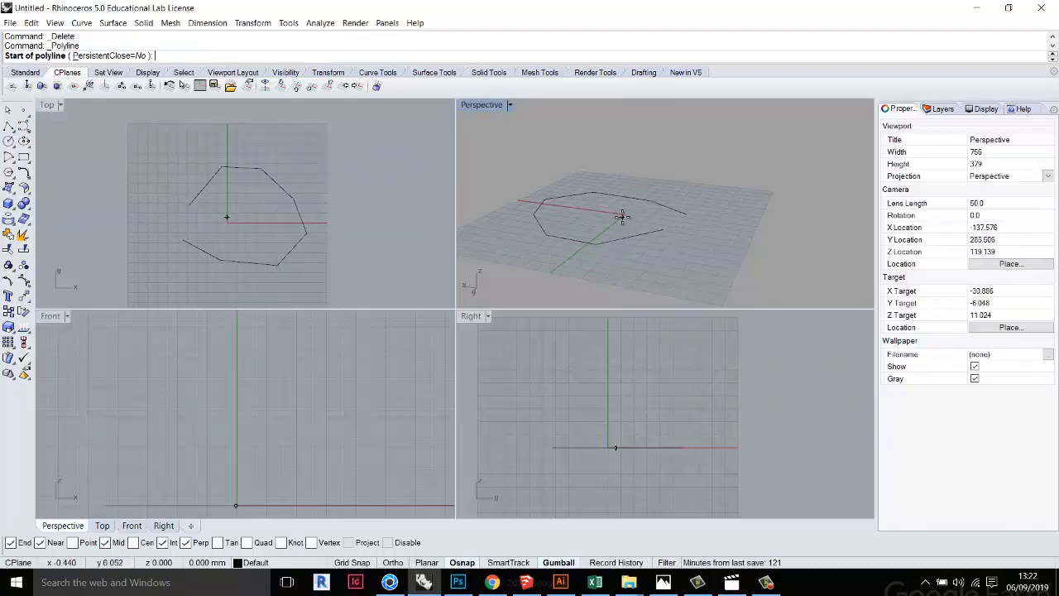
pyautogui.press('Return')
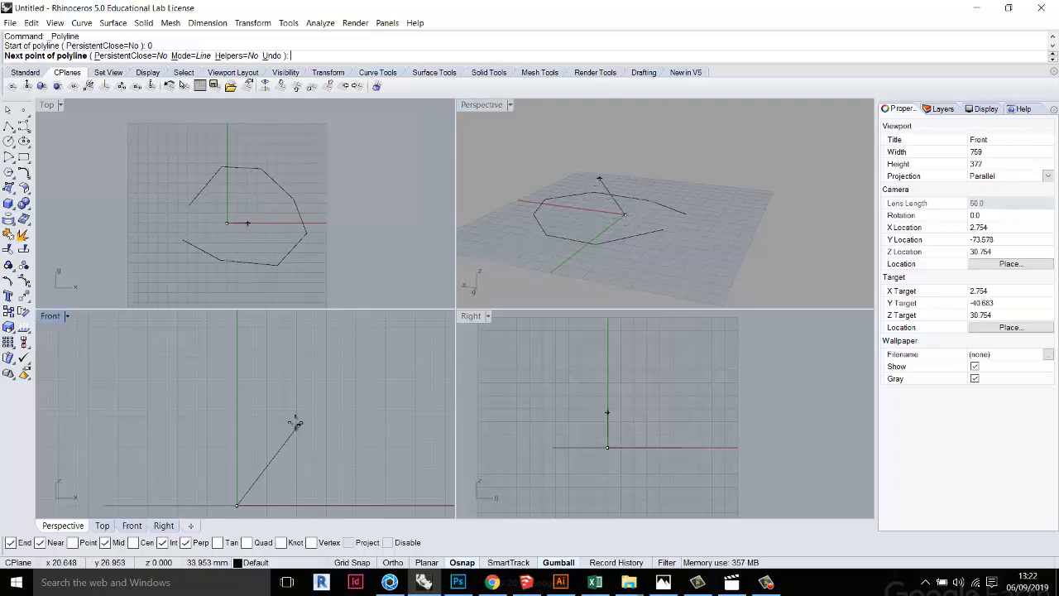
pyautogui.press('F8')
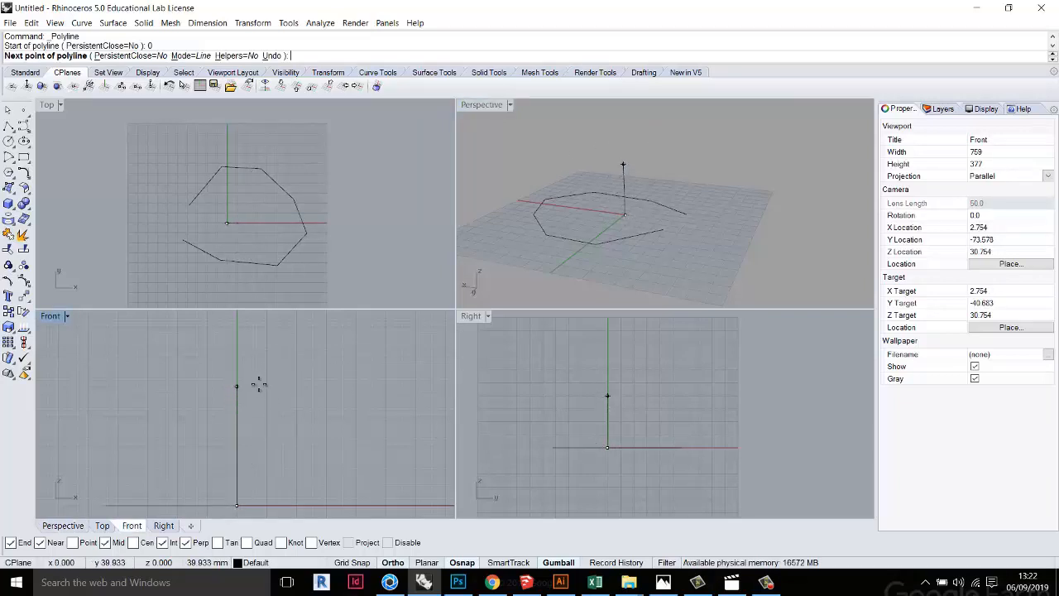
pyautogui.click(258, 382)
pyautogui.press('F8')
pyautogui.press('Return')
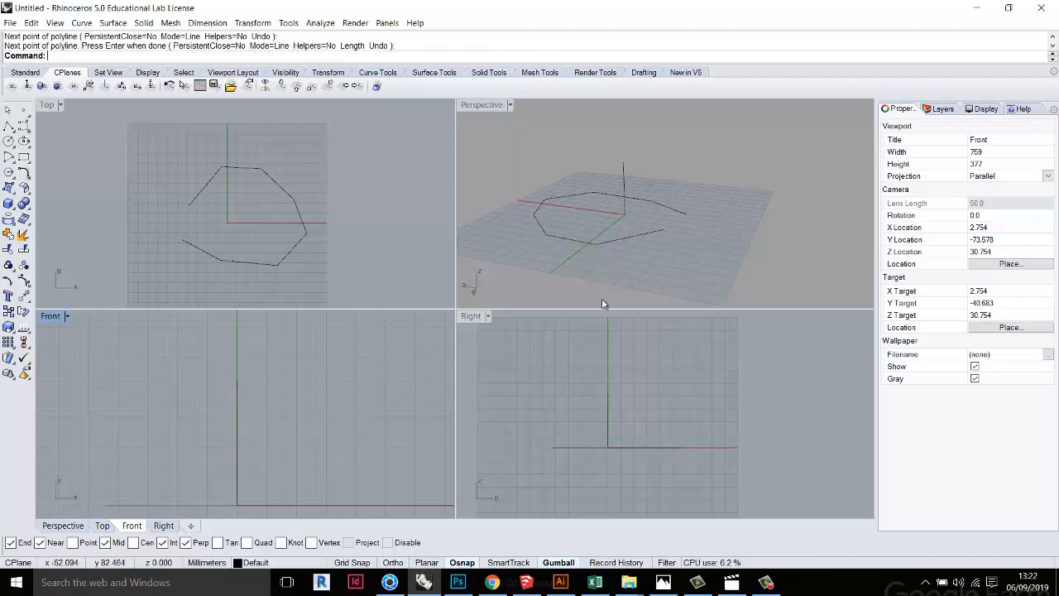
pyautogui.click(624, 178)
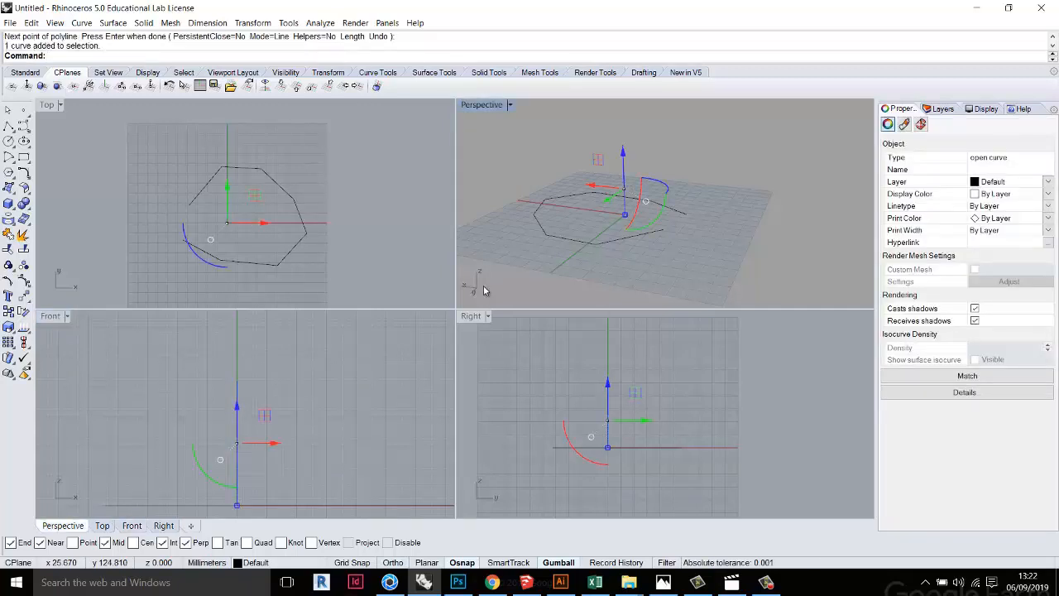
pyautogui.press('Delete')
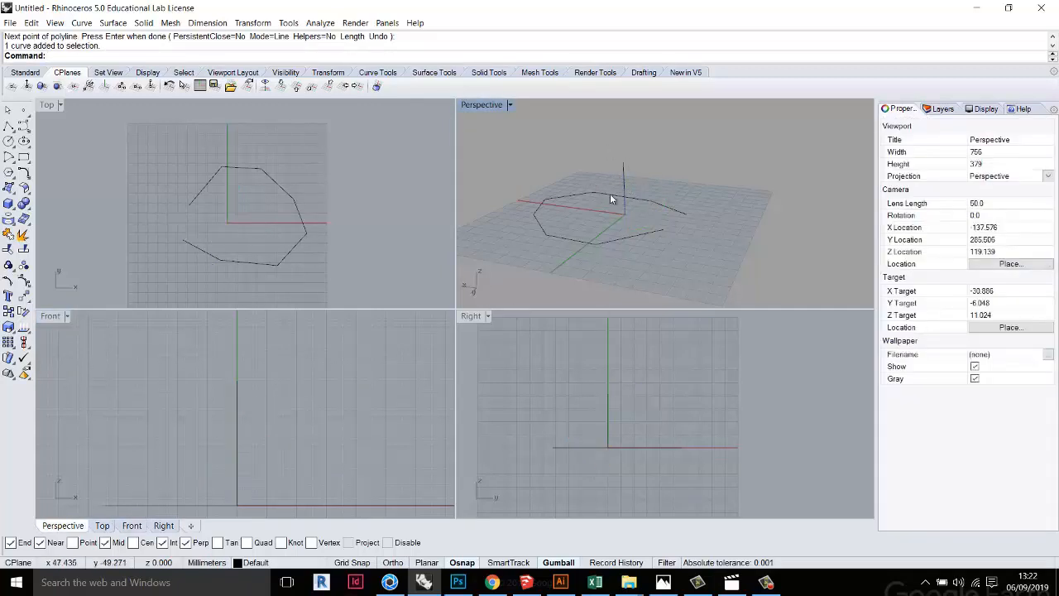
# With Planar off, try a polyline from the vertical line's upper end around the first loop in the Top viewport, and undo it
pyautogui.scroll(3, 610, 198)
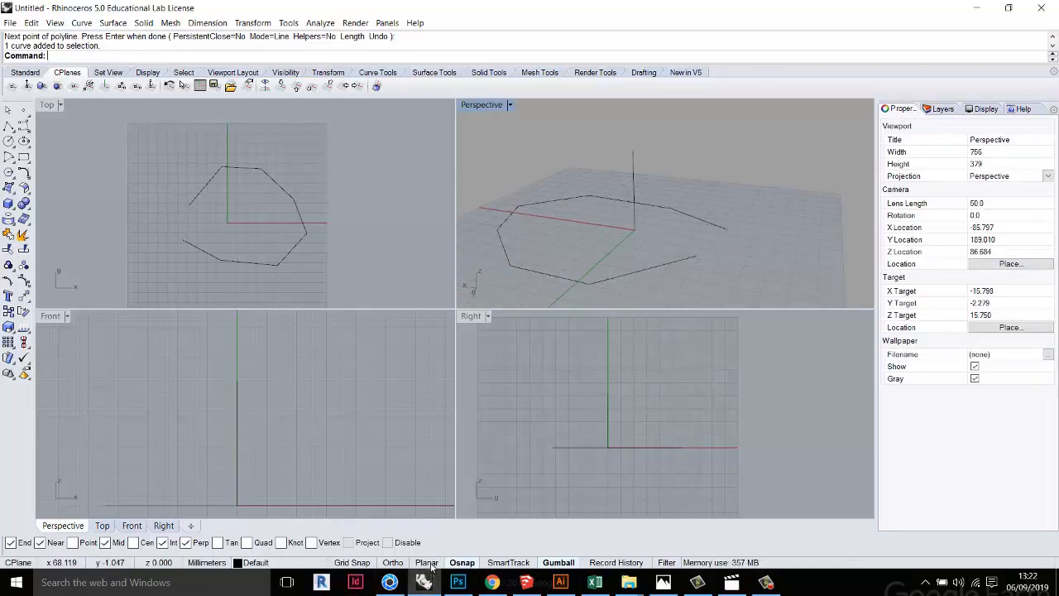
pyautogui.click(8, 126)
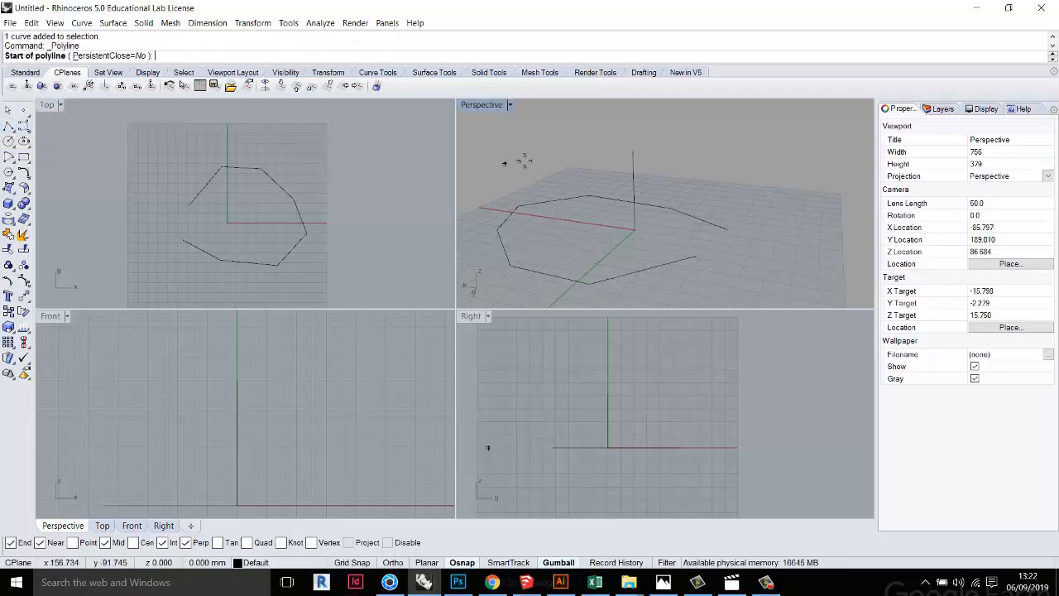
pyautogui.click(632, 149)
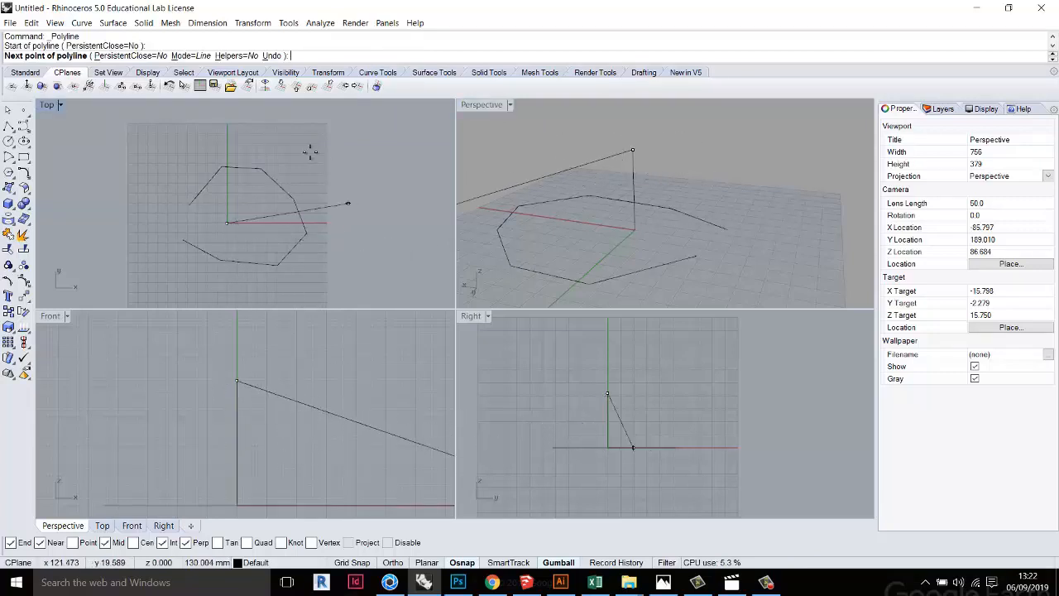
pyautogui.click(160, 169)
pyautogui.click(241, 127)
pyautogui.click(316, 142)
pyautogui.click(365, 215)
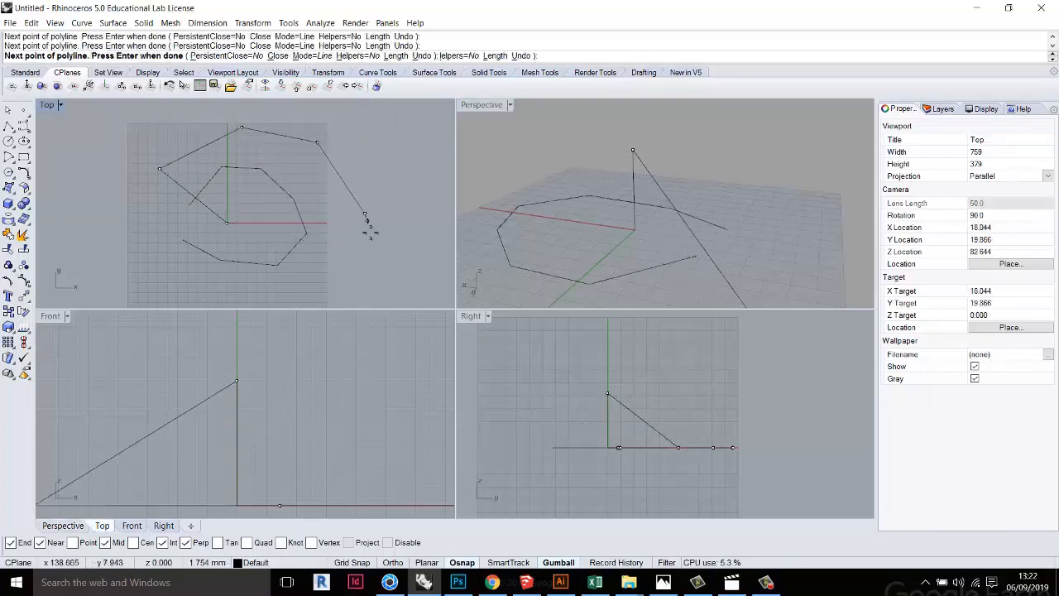
pyautogui.click(368, 248)
pyautogui.click(275, 292)
pyautogui.click(168, 271)
pyautogui.press('Return')
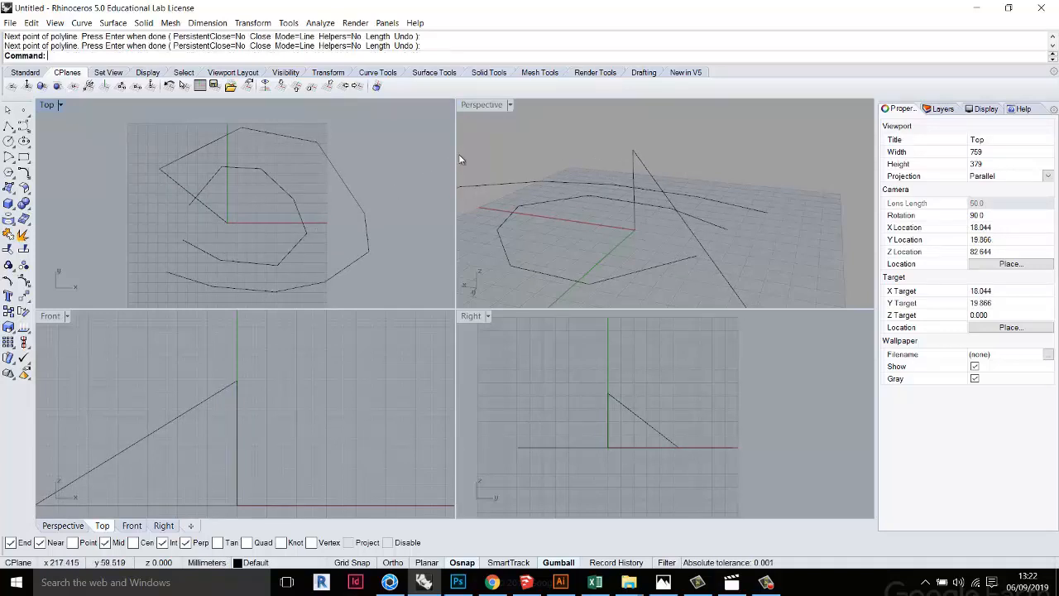
pyautogui.moveTo(461, 159); pyautogui.dragTo(647, 166, button='right')
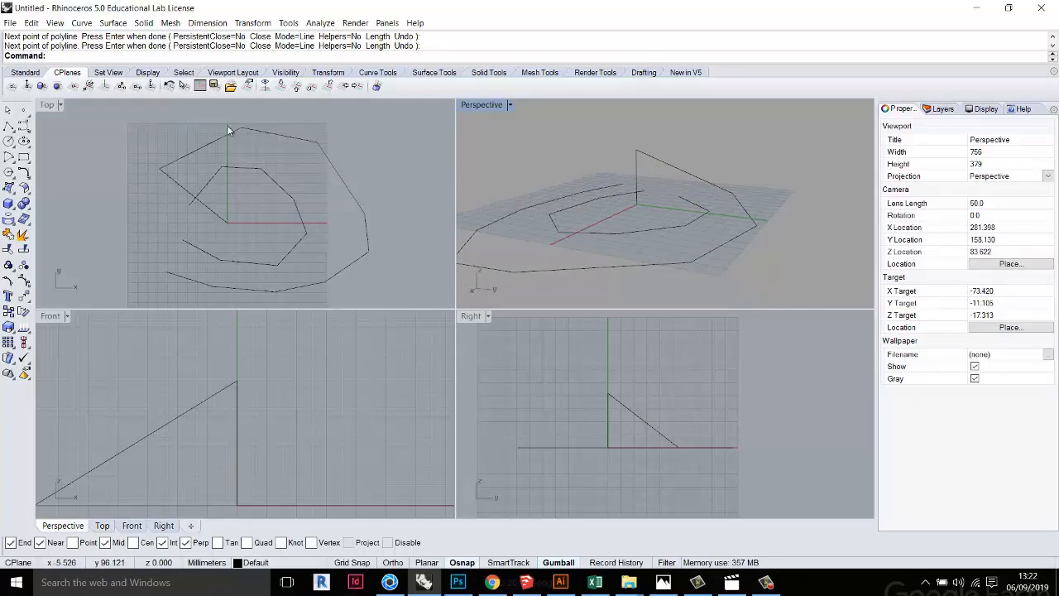
pyautogui.hotkey('ctrl', 'z')
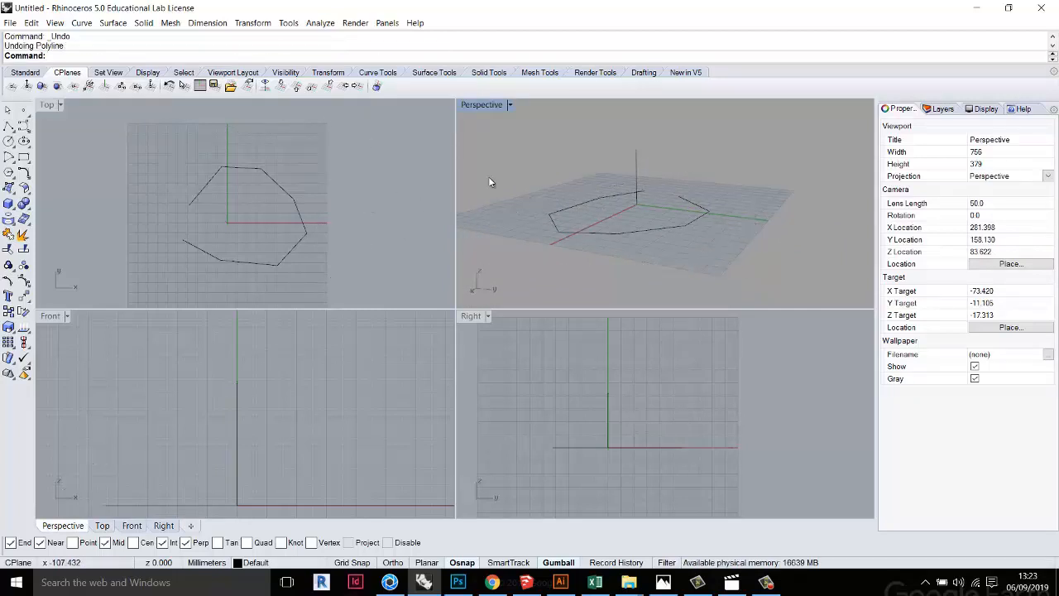
# With Planar on, draw an open polyline from the vertical line's upper end around the first loop in the Top viewport
pyautogui.click(427, 562)
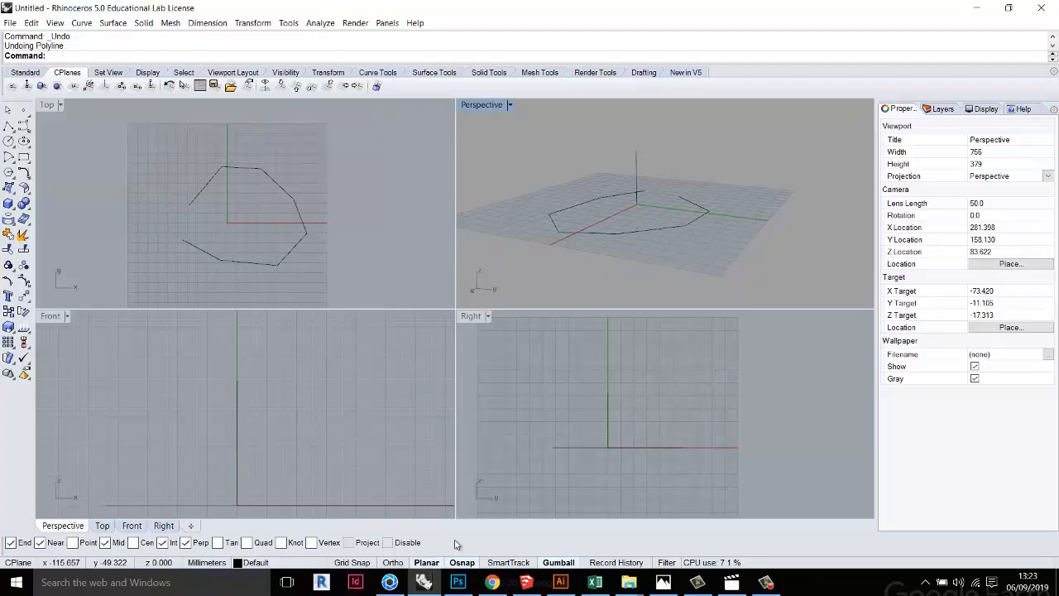
pyautogui.click(8, 125)
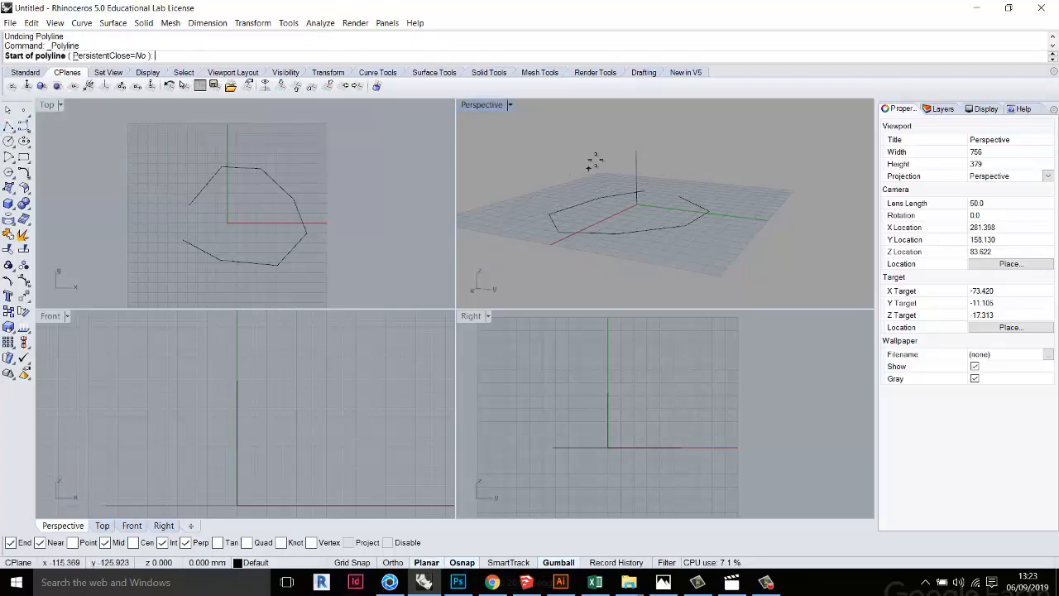
pyautogui.click(636, 149)
pyautogui.click(294, 146)
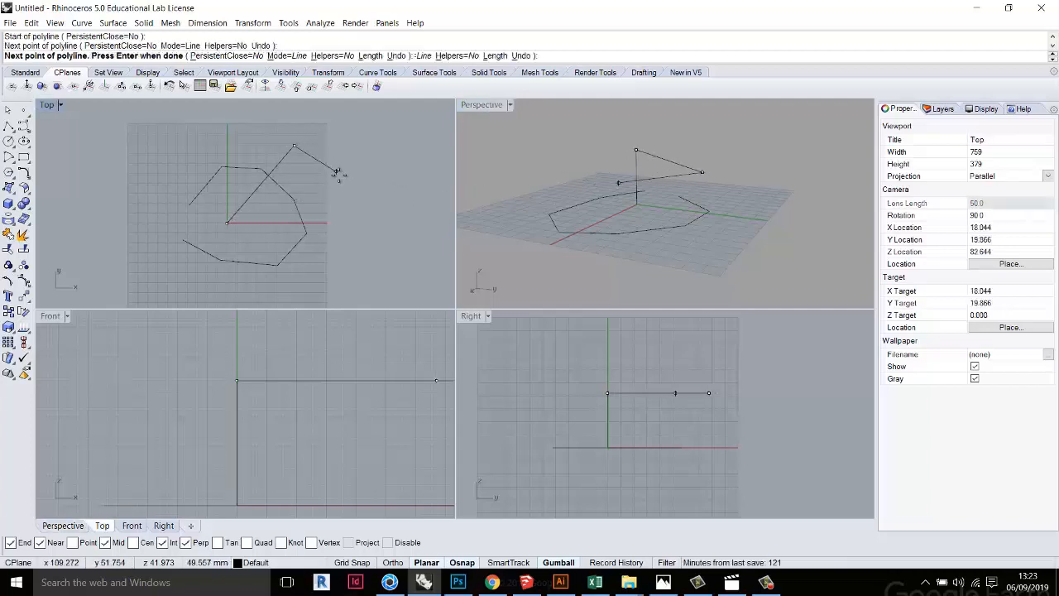
pyautogui.click(338, 174)
pyautogui.click(358, 226)
pyautogui.click(347, 256)
pyautogui.click(302, 284)
pyautogui.click(231, 291)
pyautogui.click(190, 278)
pyautogui.click(152, 246)
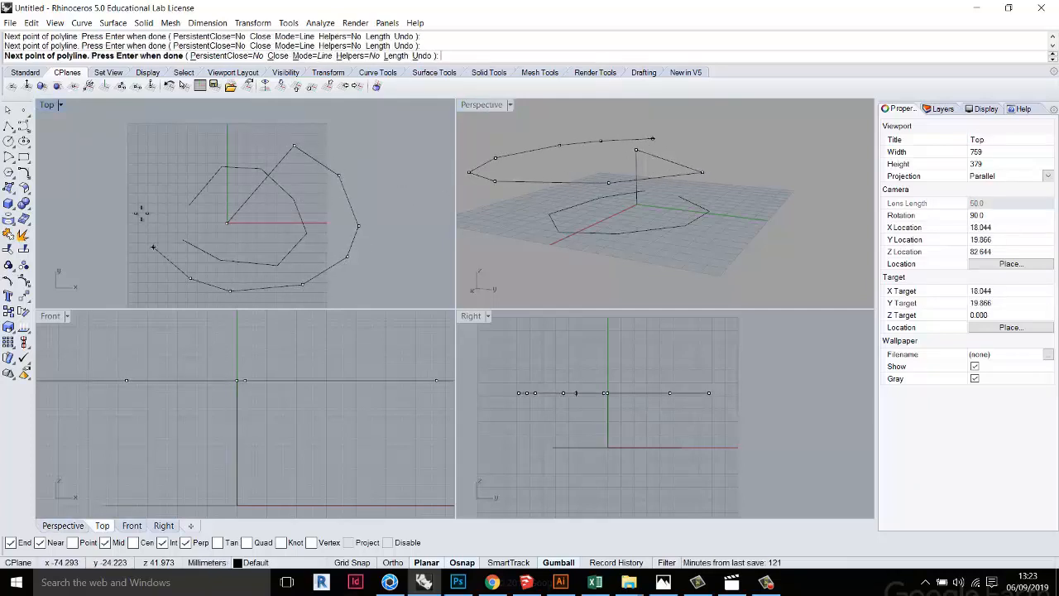
pyautogui.click(145, 200)
pyautogui.click(174, 161)
pyautogui.click(223, 147)
pyautogui.click(243, 147)
pyautogui.press('Return')
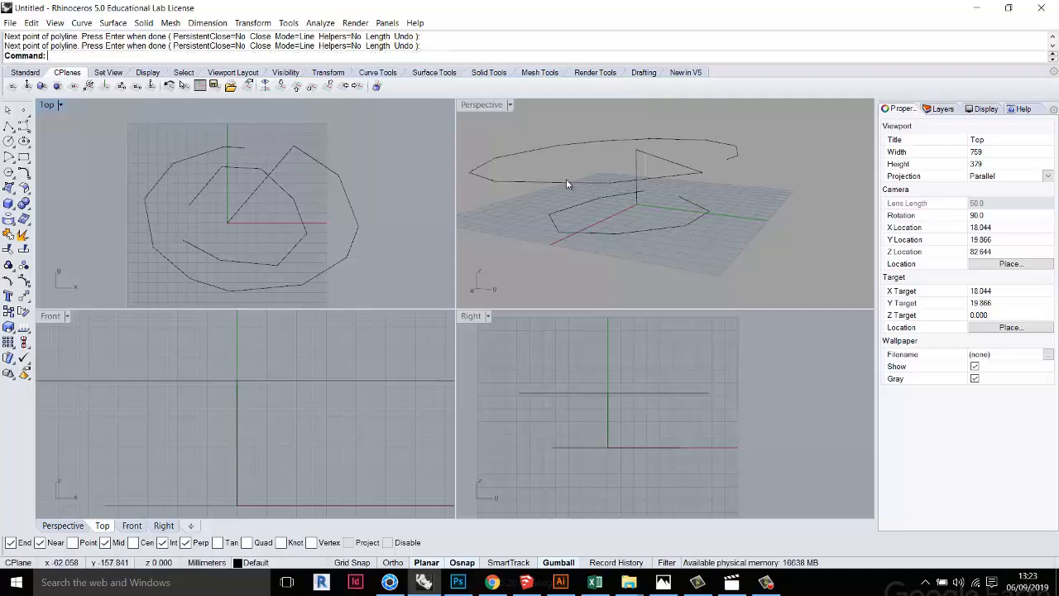
pyautogui.moveTo(566, 178); pyautogui.dragTo(657, 157, button='right')
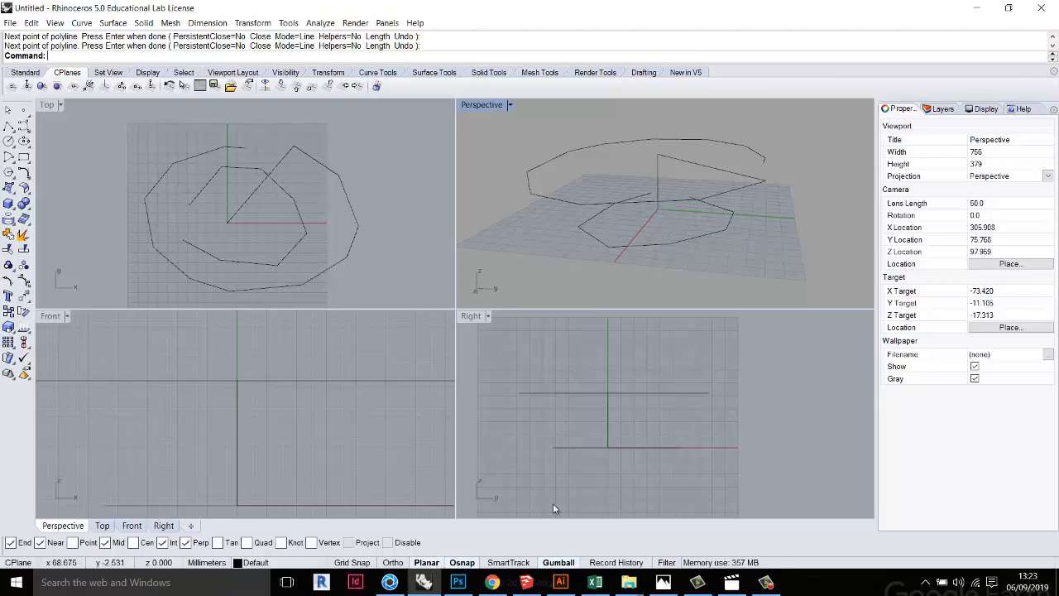
# Turn Planar off and delete all the curves in the model
pyautogui.click(428, 564)
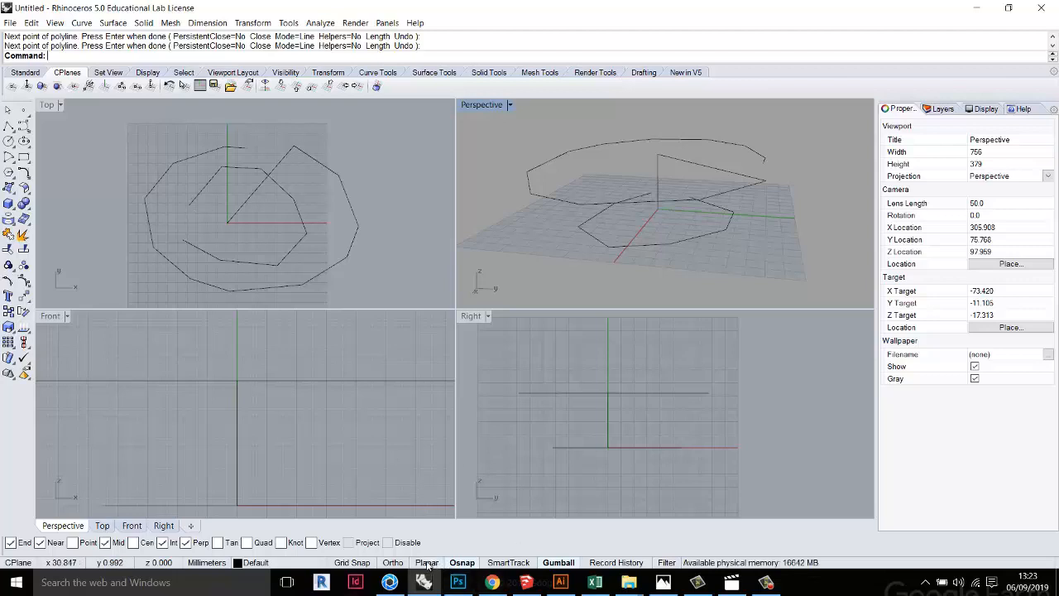
pyautogui.moveTo(127, 122); pyautogui.dragTo(386, 300)
pyautogui.press('Delete')
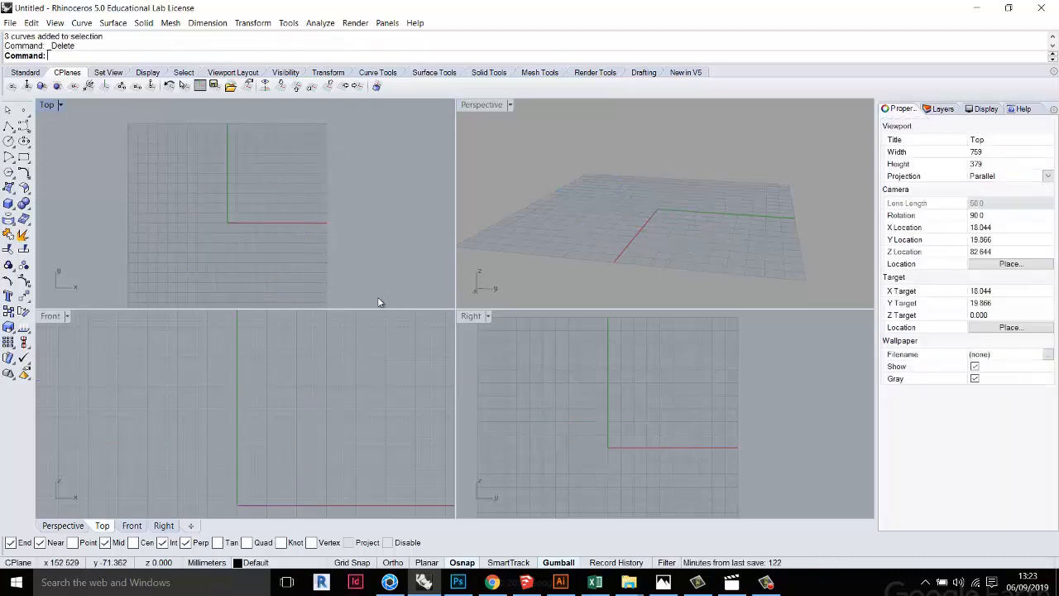
# Maximize the Top viewport and place a polyline's first point at the origin (0)
pyautogui.doubleClick(47, 105)
pyautogui.scroll(-3, 460, 323)
pyautogui.scroll(3, 473, 226)
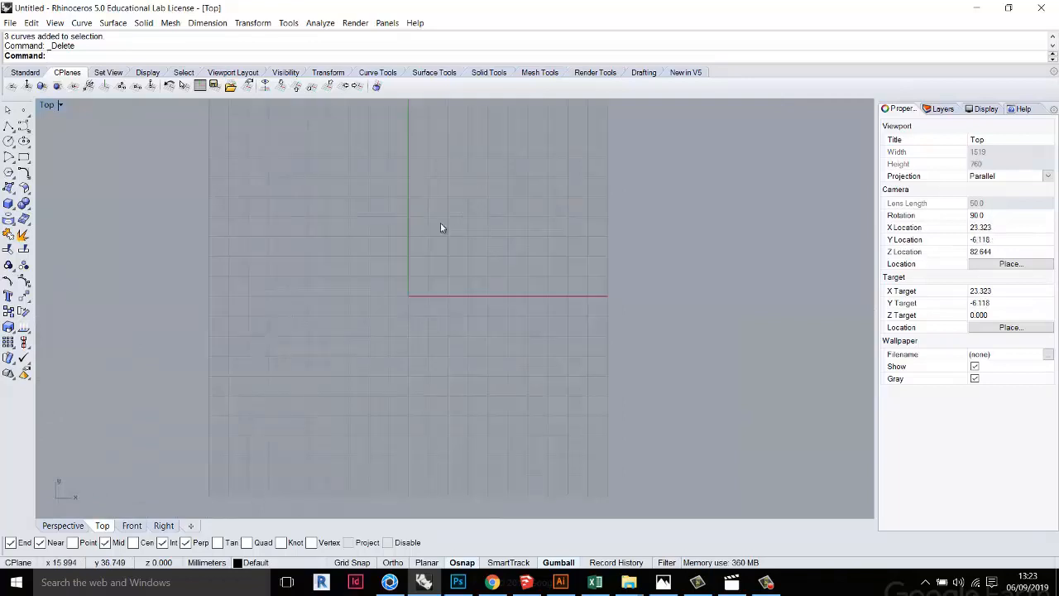
pyautogui.click(9, 126)
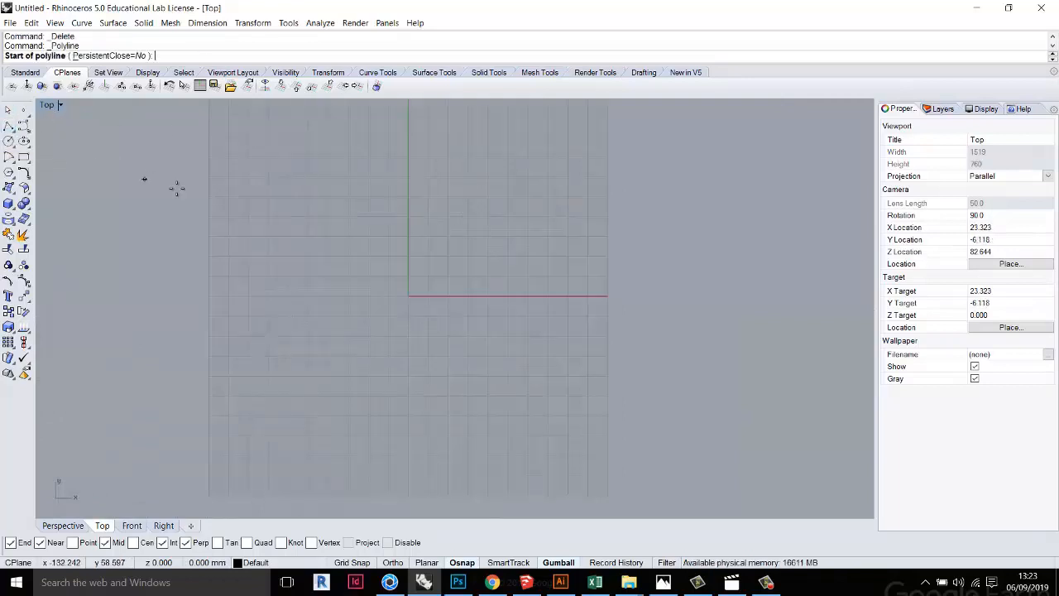
pyautogui.write('0')
pyautogui.press('Return')
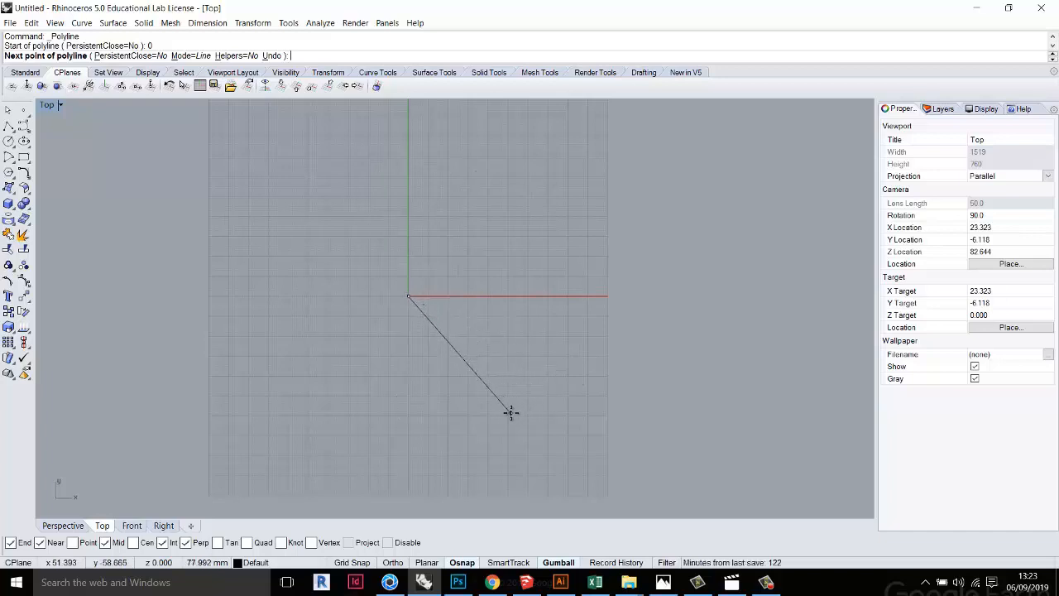
# Toggle Ortho on and off to compare constrained and free directions for the polyline's second point
pyautogui.press('F8')
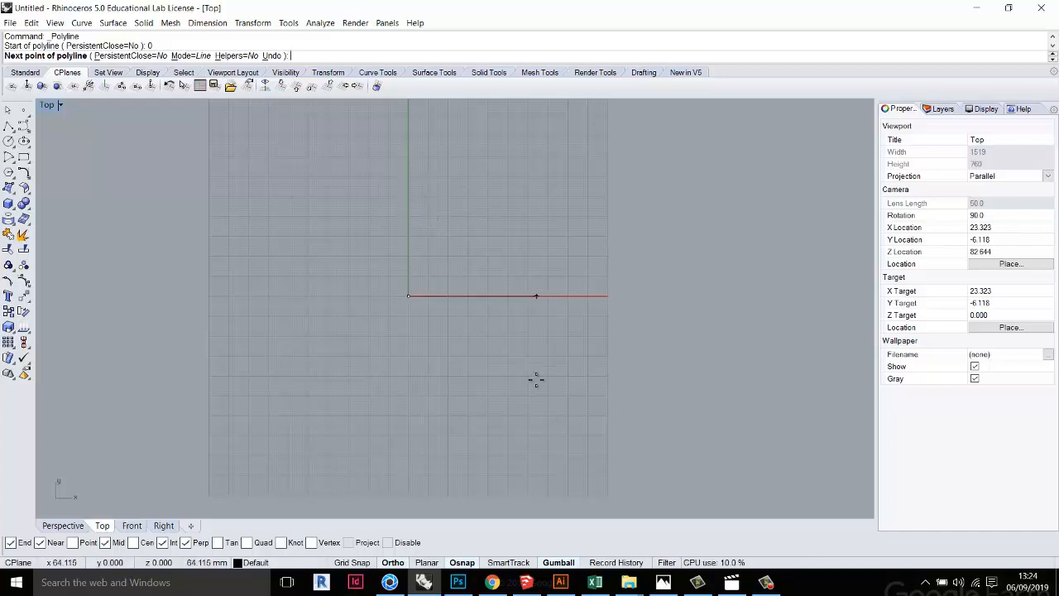
pyautogui.press('F8')
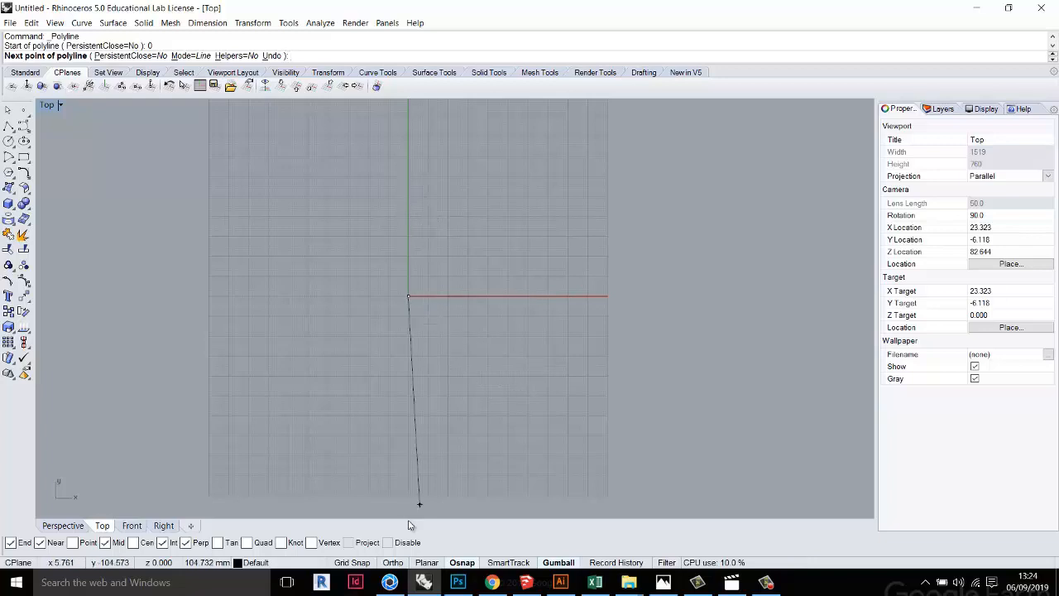
pyautogui.click(395, 563)
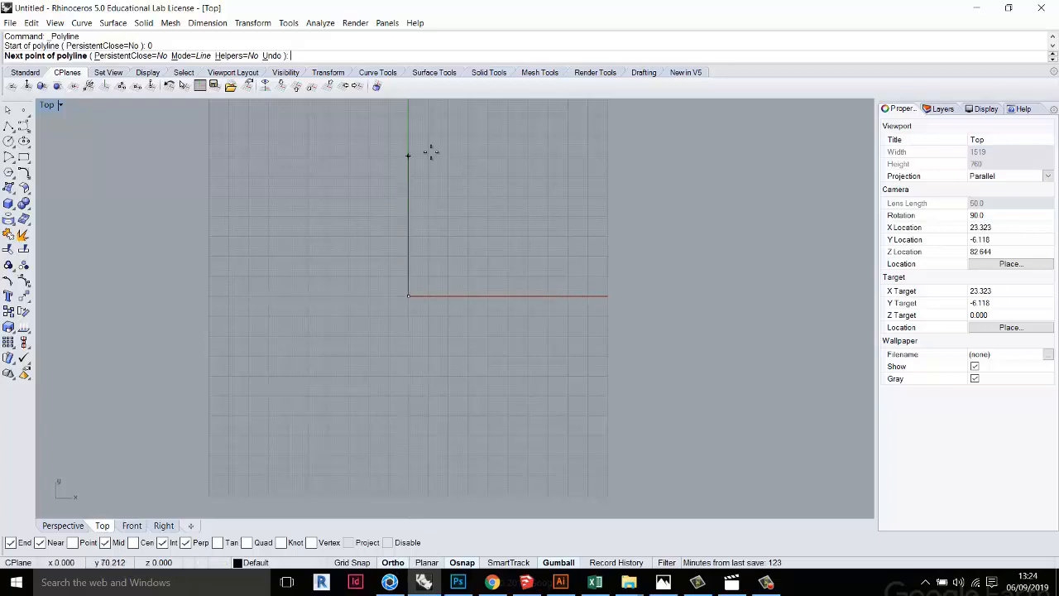
pyautogui.click(394, 562)
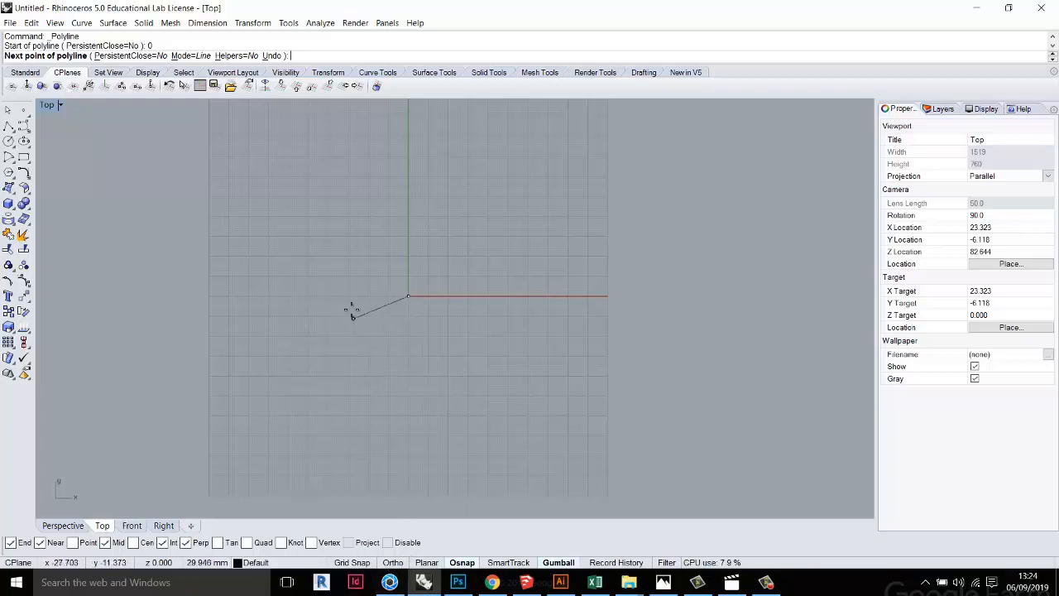
pyautogui.press('F8')
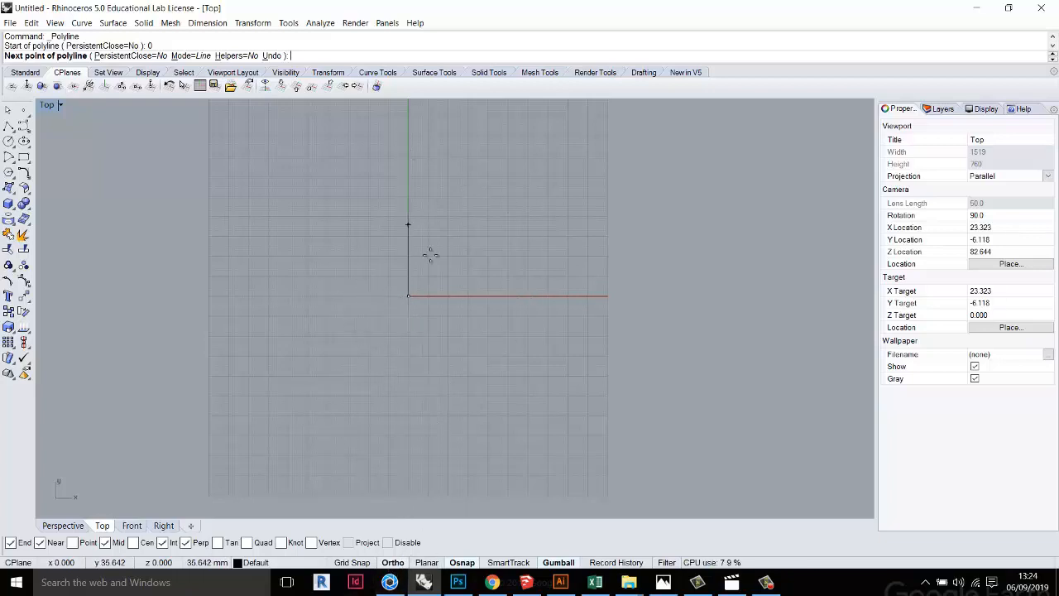
pyautogui.press('F8')
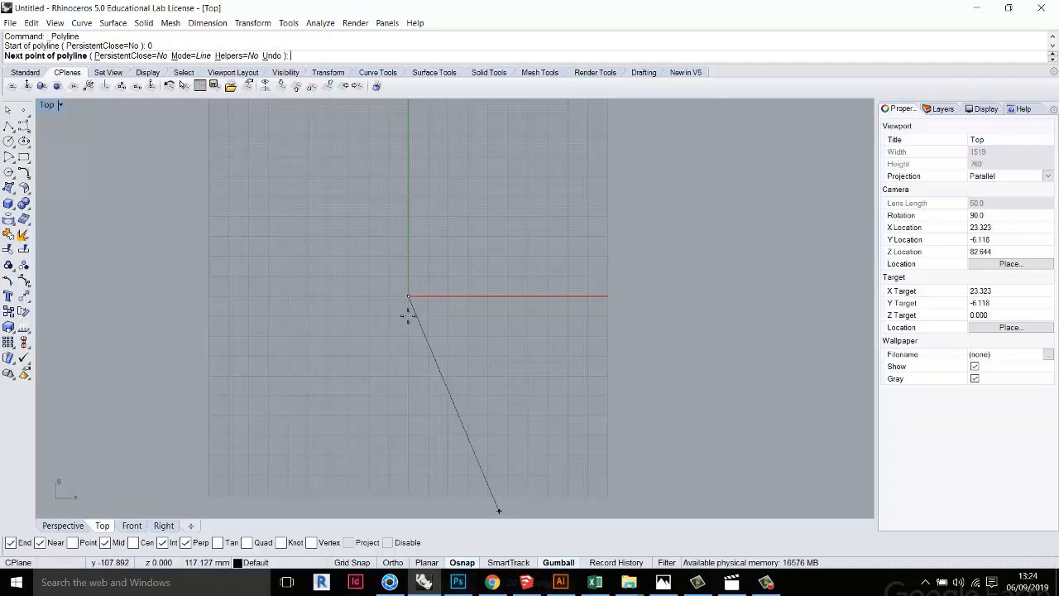
# With Ortho on, end the polyline about 69 mm up the Y axis
pyautogui.press('F8')
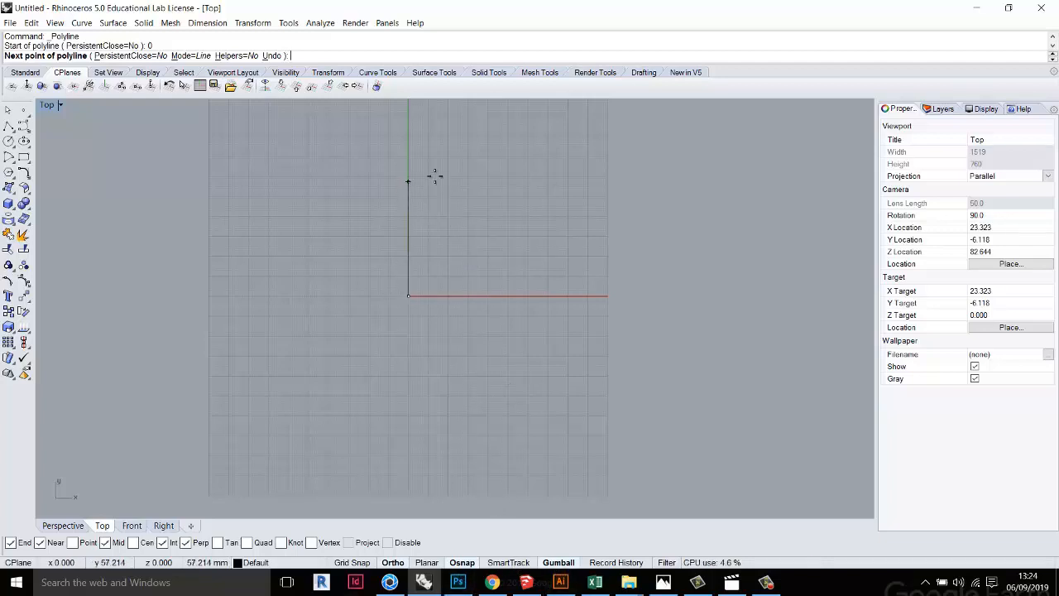
pyautogui.click(434, 159)
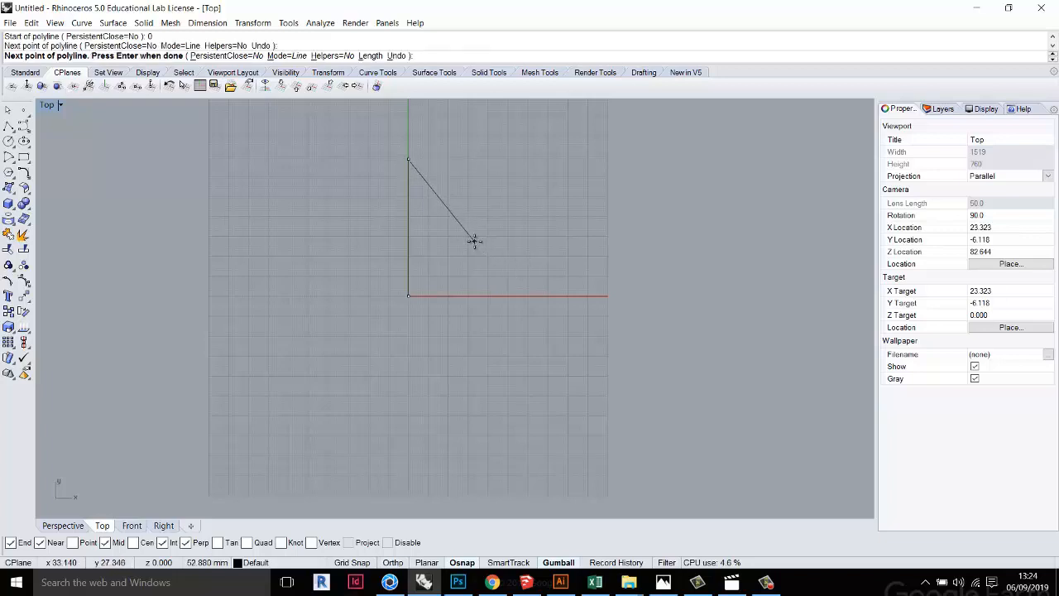
pyautogui.press('Return')
pyautogui.scroll(4, 453, 122)
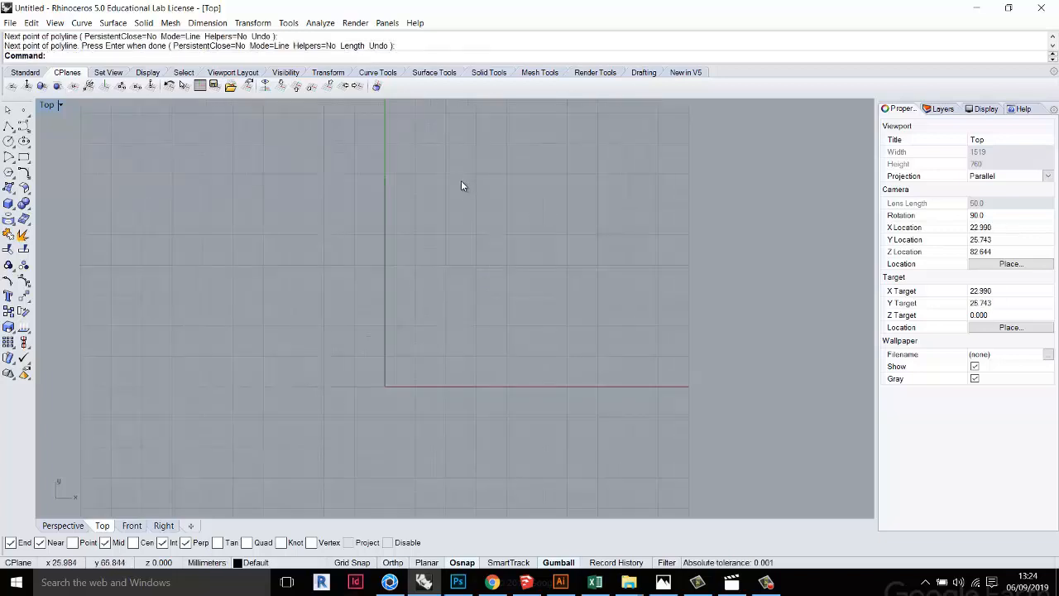
# Draw a horizontal polyline about 40 mm long from the vertical line's upper end, and a separate vertical one down from its far end
pyautogui.click(9, 126)
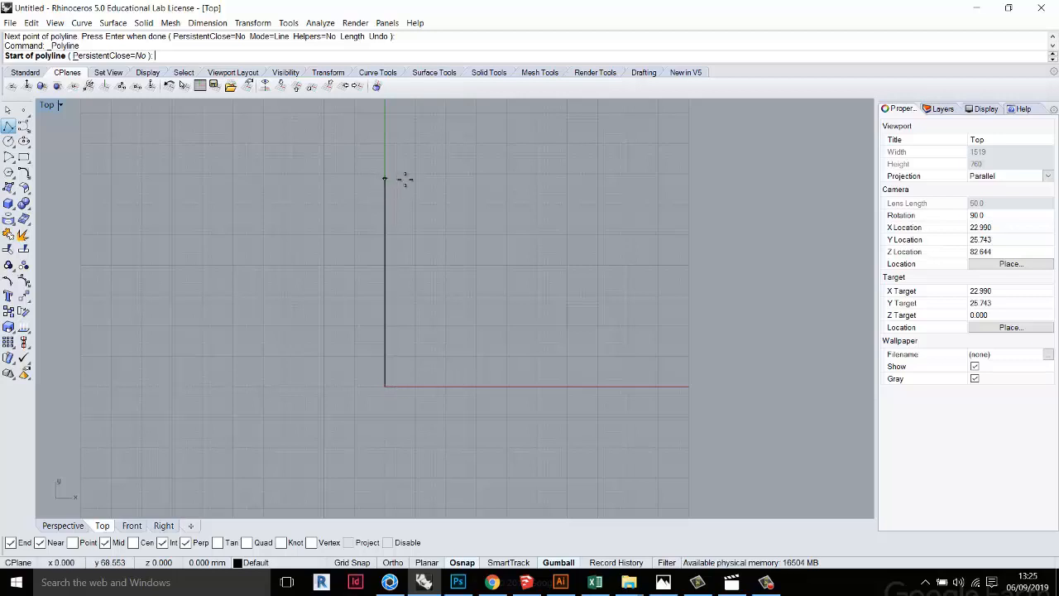
pyautogui.click(385, 179)
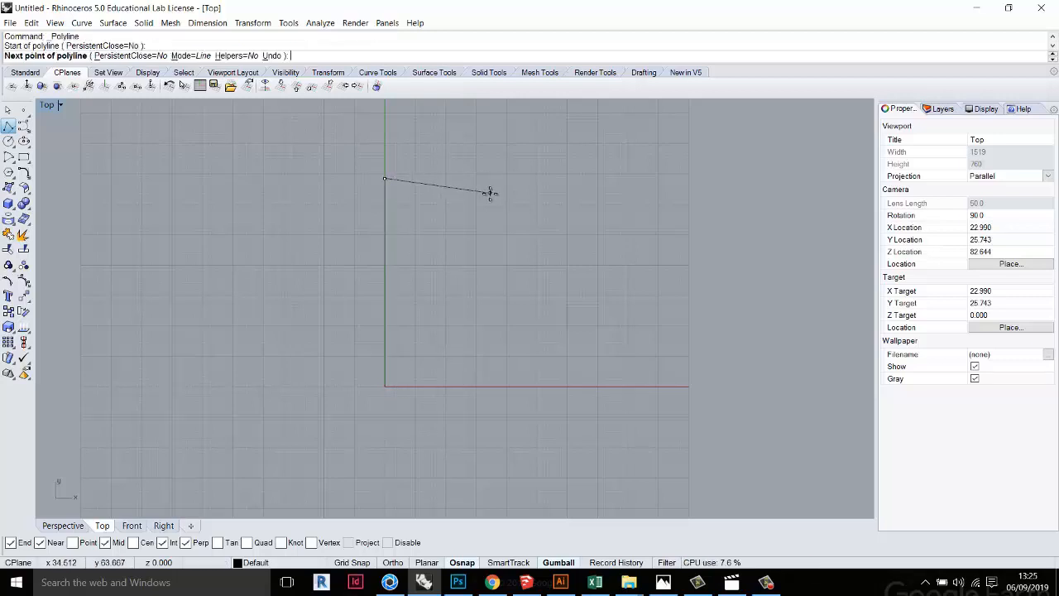
pyautogui.click(503, 180)
pyautogui.press('Return')
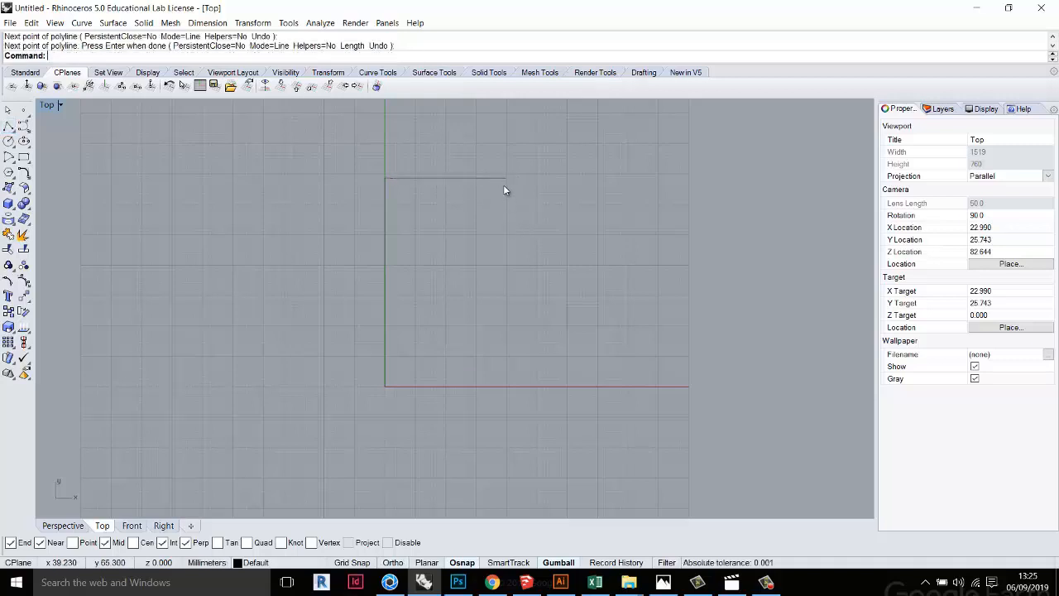
pyautogui.press('Return')
pyautogui.click(505, 178)
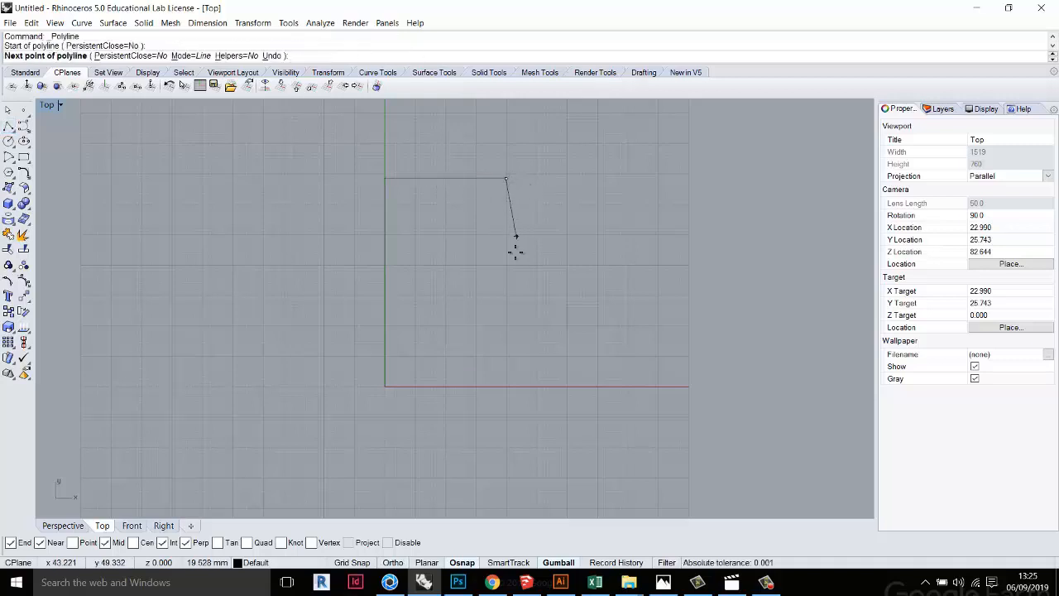
pyautogui.click(506, 311)
pyautogui.press('Return')
# Delete the horizontal line and the shorter vertical line, keeping the line along the Y axis
pyautogui.click(434, 180)
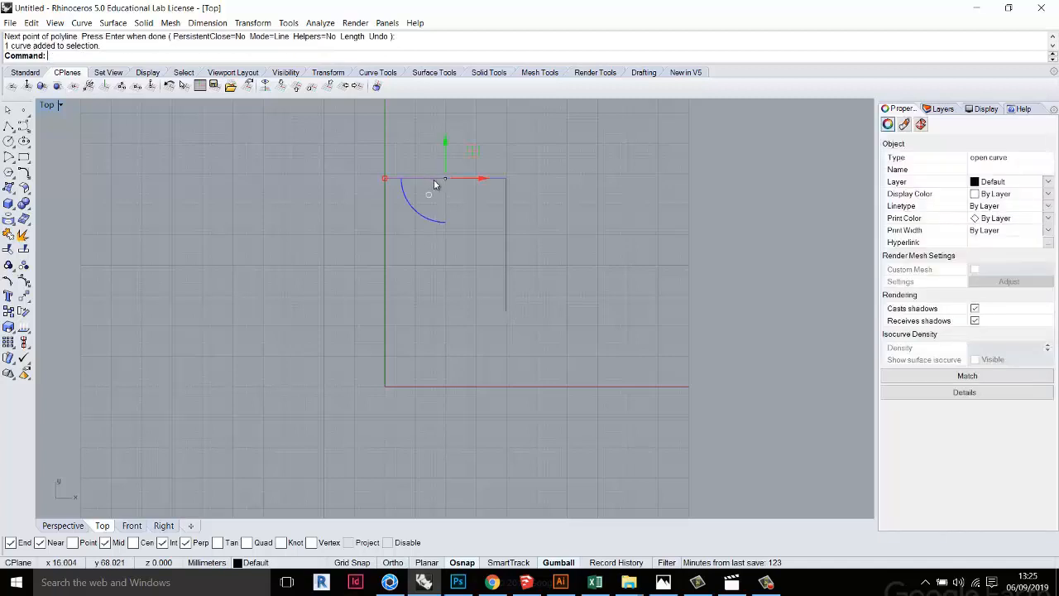
pyautogui.press('Delete')
pyautogui.click(489, 254)
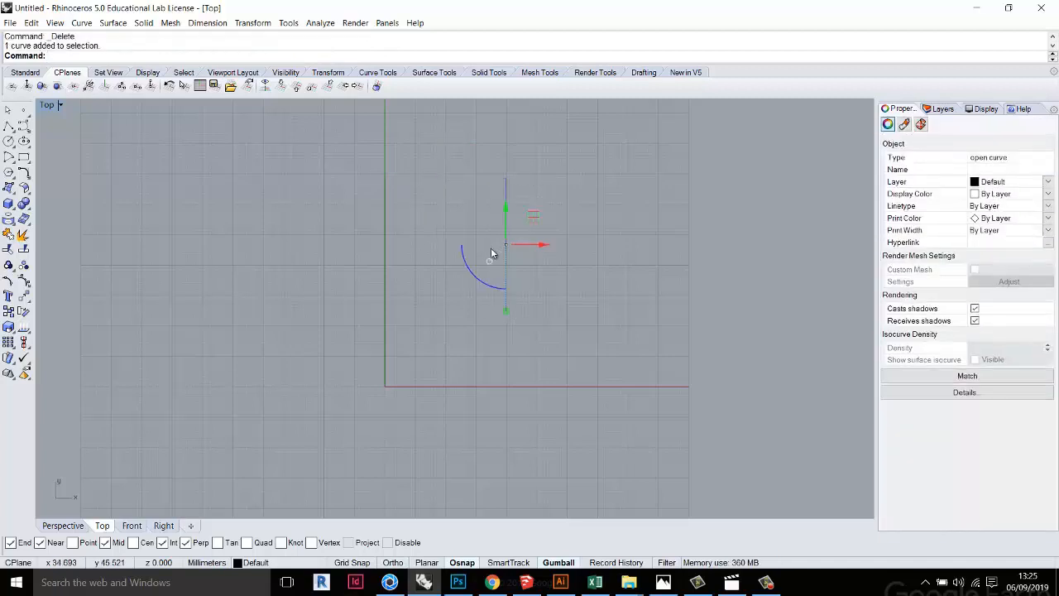
pyautogui.press('Delete')
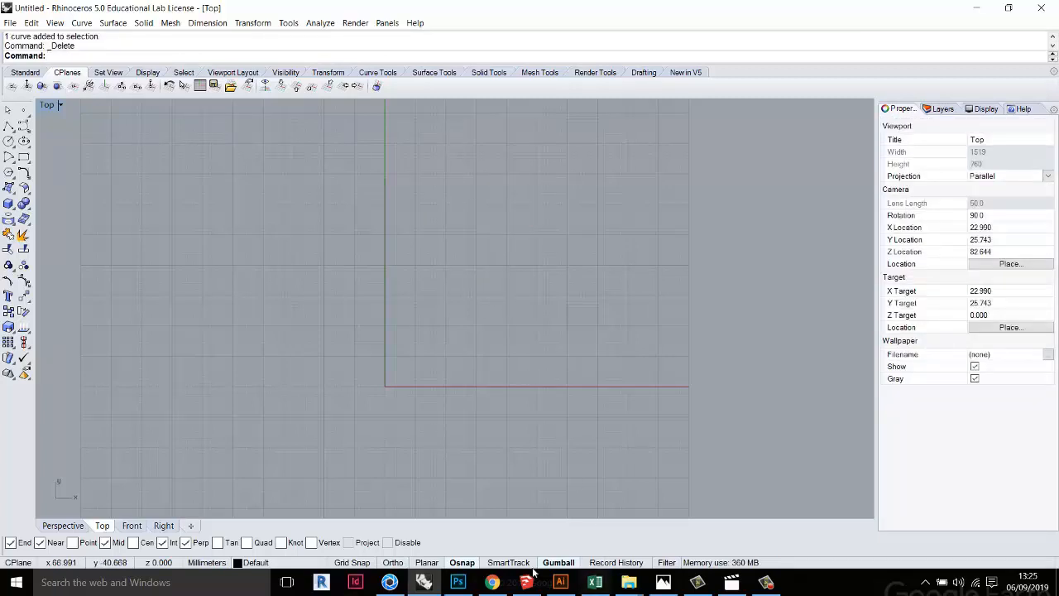
# Turn SmartTrack on and draw a parallel vertical polyline about 40 mm right of the first line, tracking both its ends
pyautogui.click(508, 562)
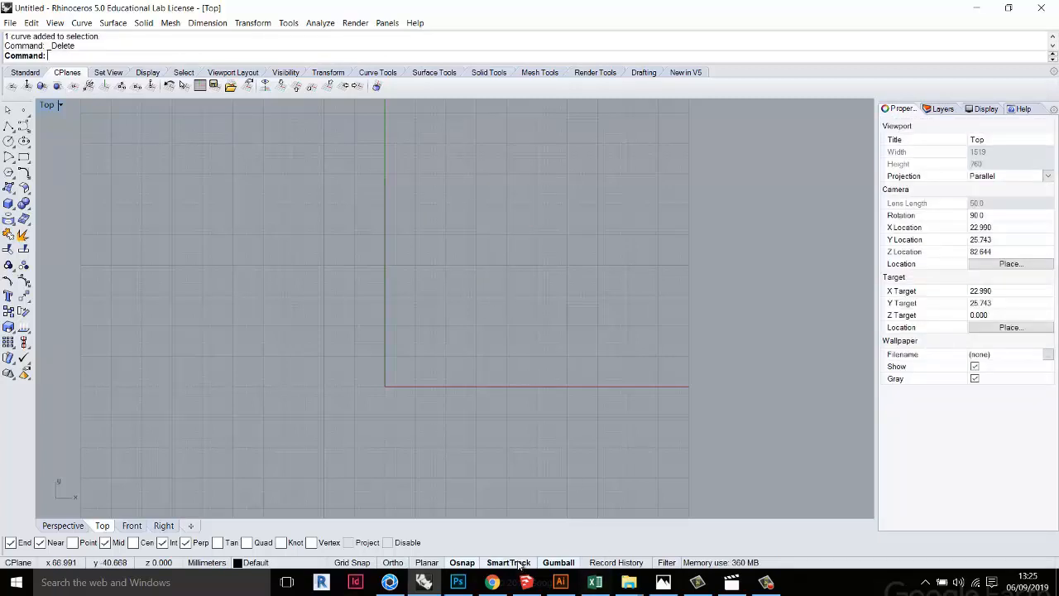
pyautogui.click(7, 126)
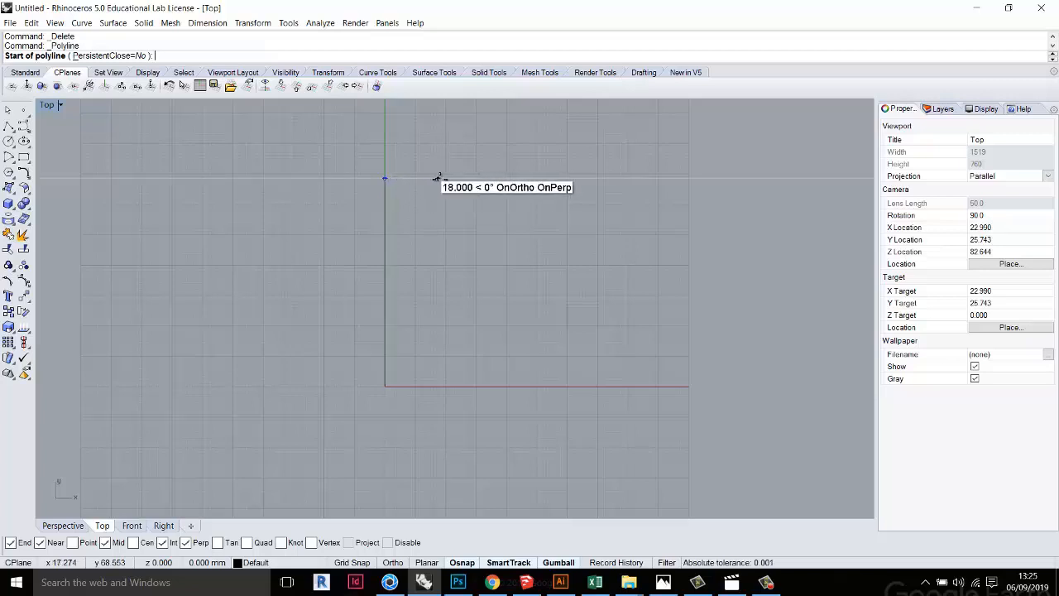
pyautogui.click(507, 178)
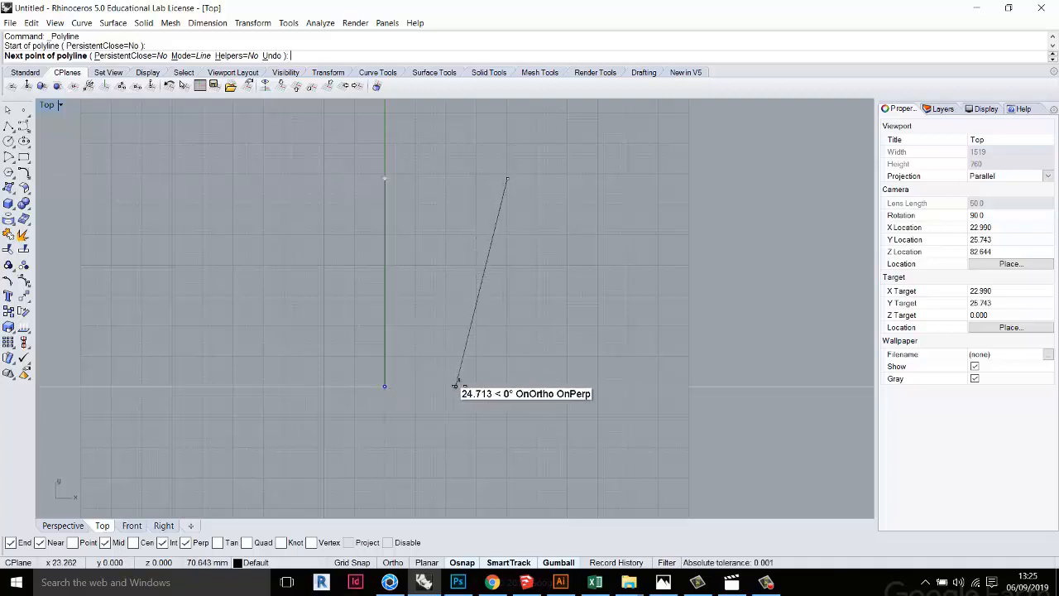
pyautogui.click(508, 386)
pyautogui.press('Return')
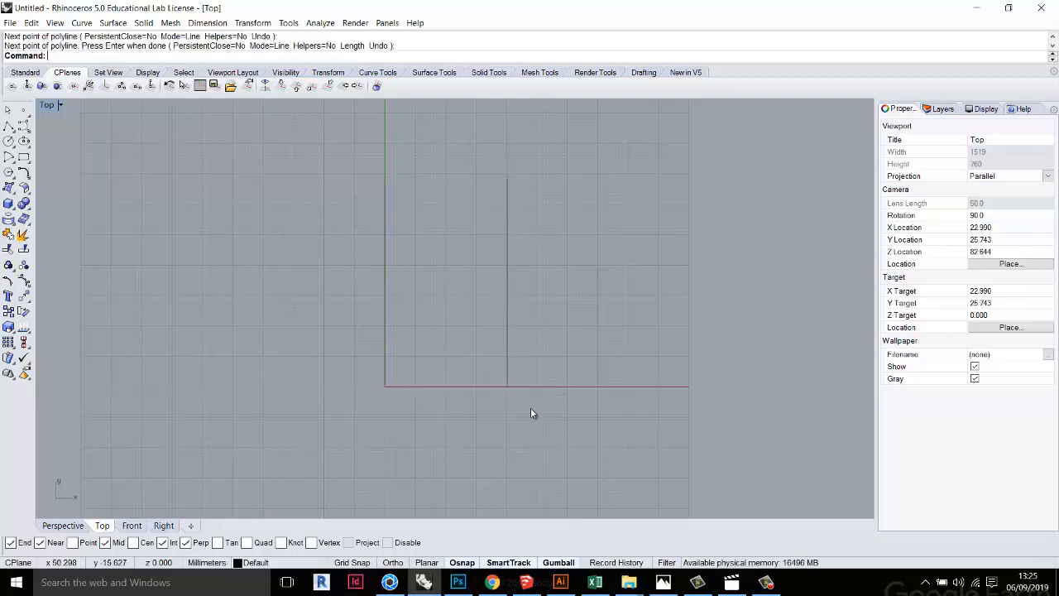
pyautogui.press('Return')
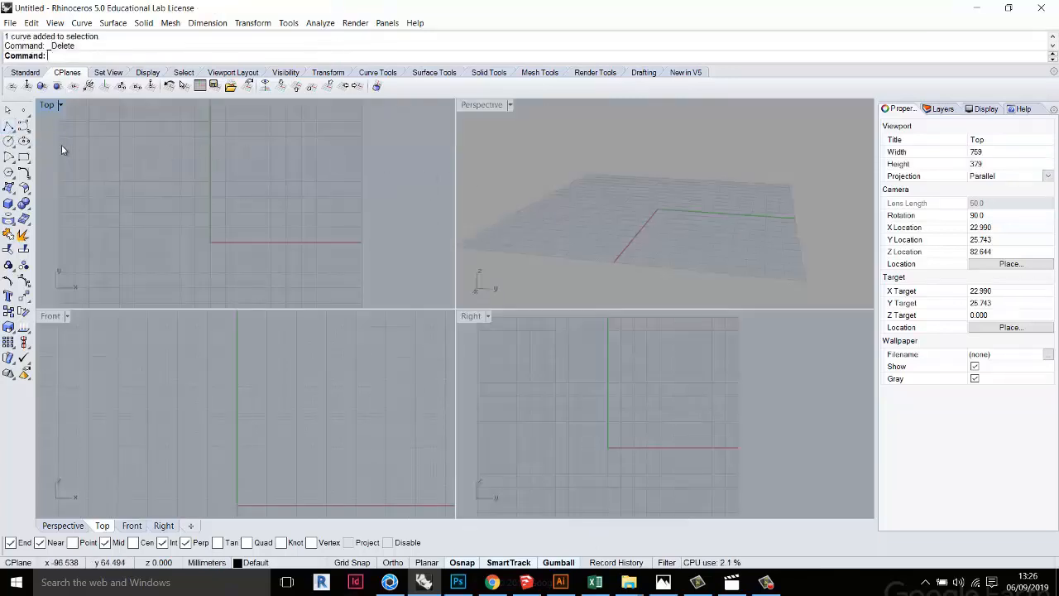
# Try an Ortho-constrained vertical polyline from the origin (0) in the Front viewport
pyautogui.click(9, 126)
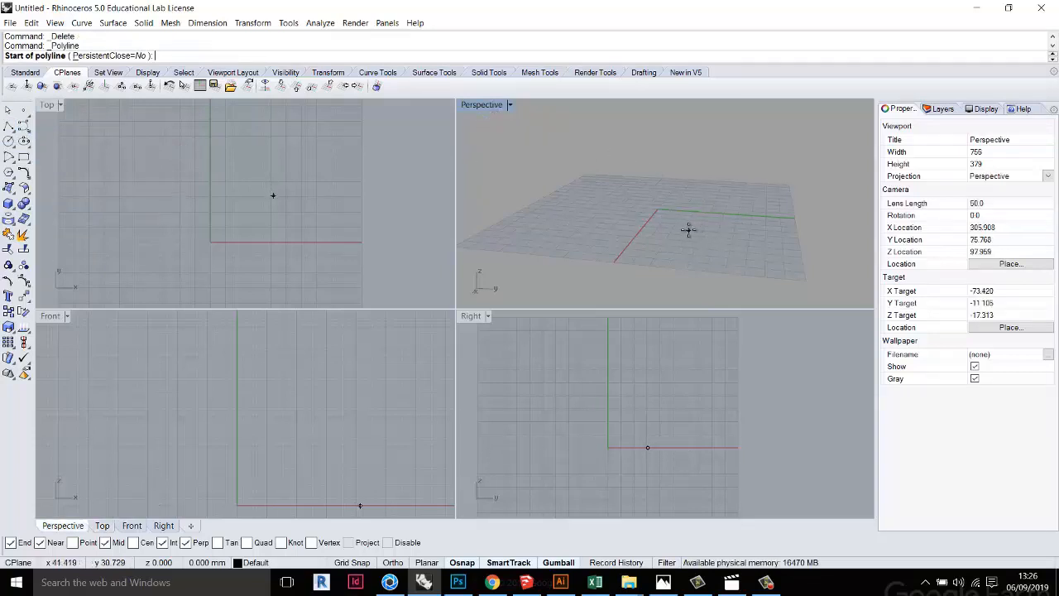
pyautogui.write('0')
pyautogui.press('Return')
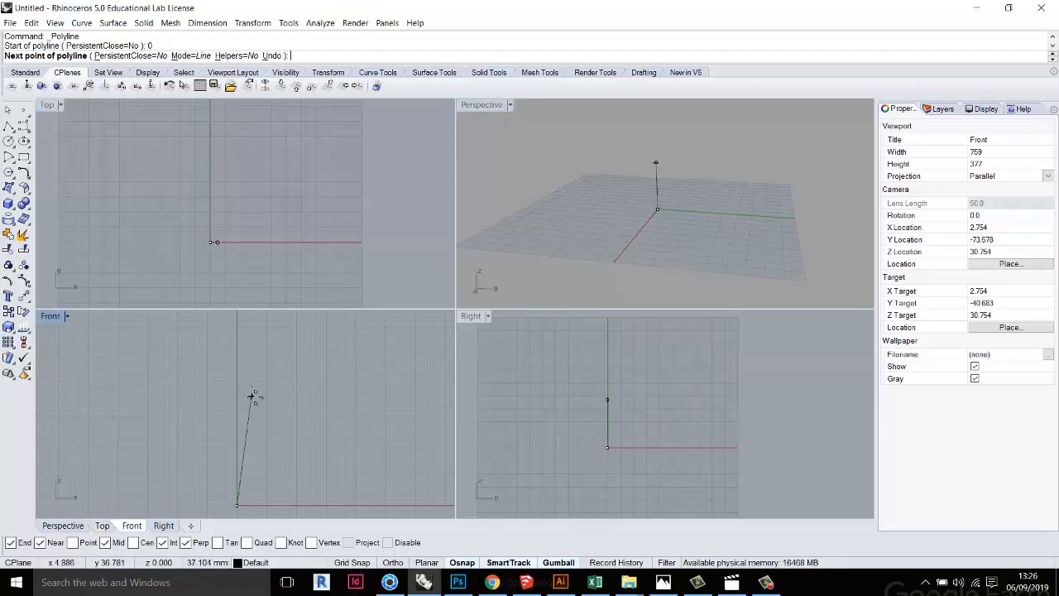
pyautogui.press('F8')
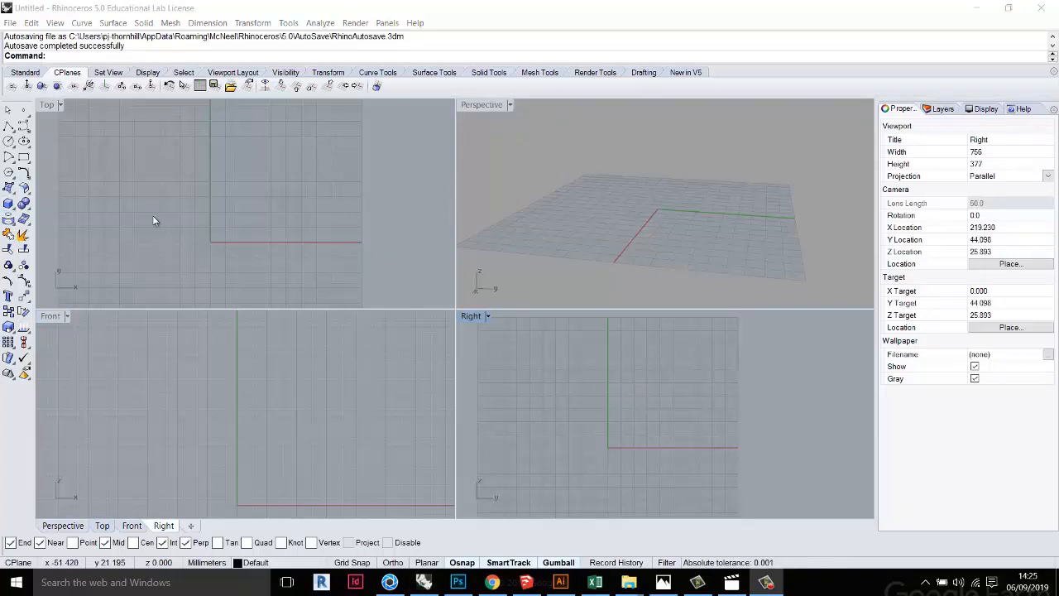
# Maximize the Top viewport and draw a slightly sloped, near-horizontal polyline crossing the Y axis above the origin
pyautogui.click(63, 139)
pyautogui.doubleClick(50, 106)
pyautogui.scroll(-4, 462, 259)
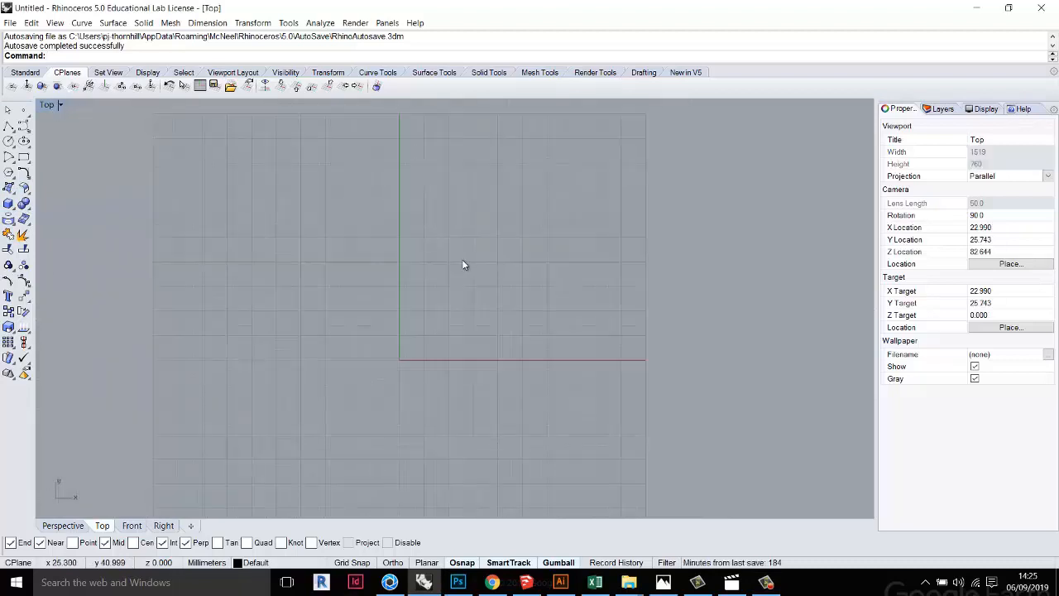
pyautogui.click(8, 126)
pyautogui.click(335, 279)
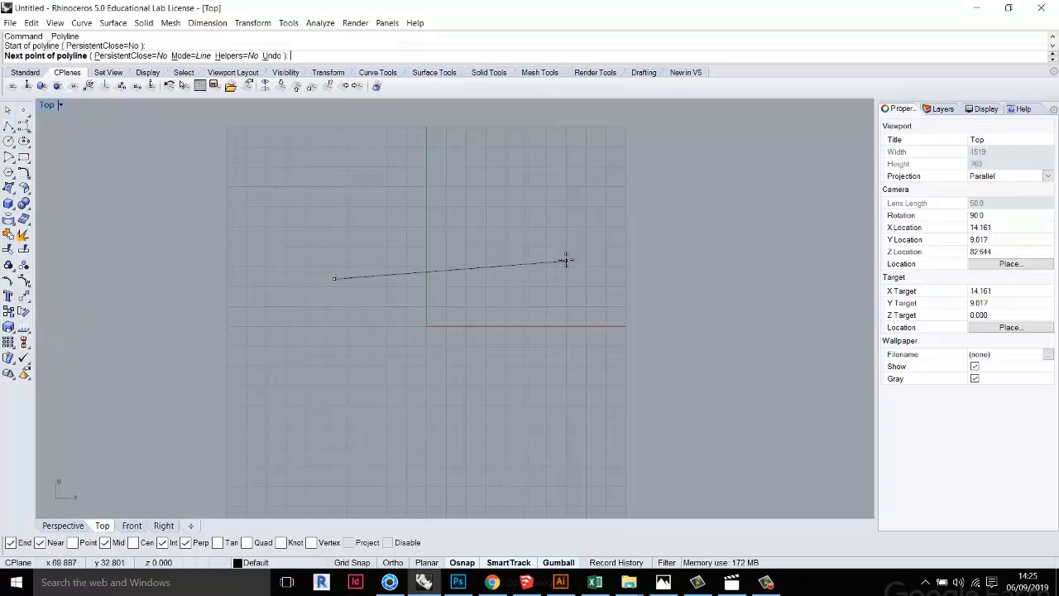
pyautogui.click(566, 260)
pyautogui.press('Return')
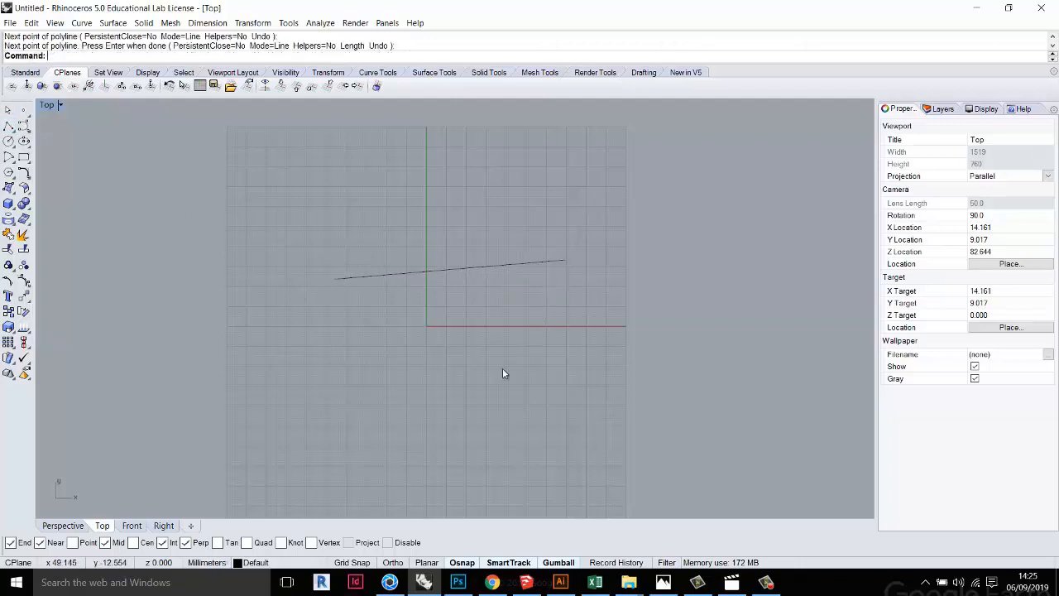
# Draw a steep, near-vertical polyline from below the X axis up through the near-horizontal line
pyautogui.rightClick(456, 391)
pyautogui.click(454, 398)
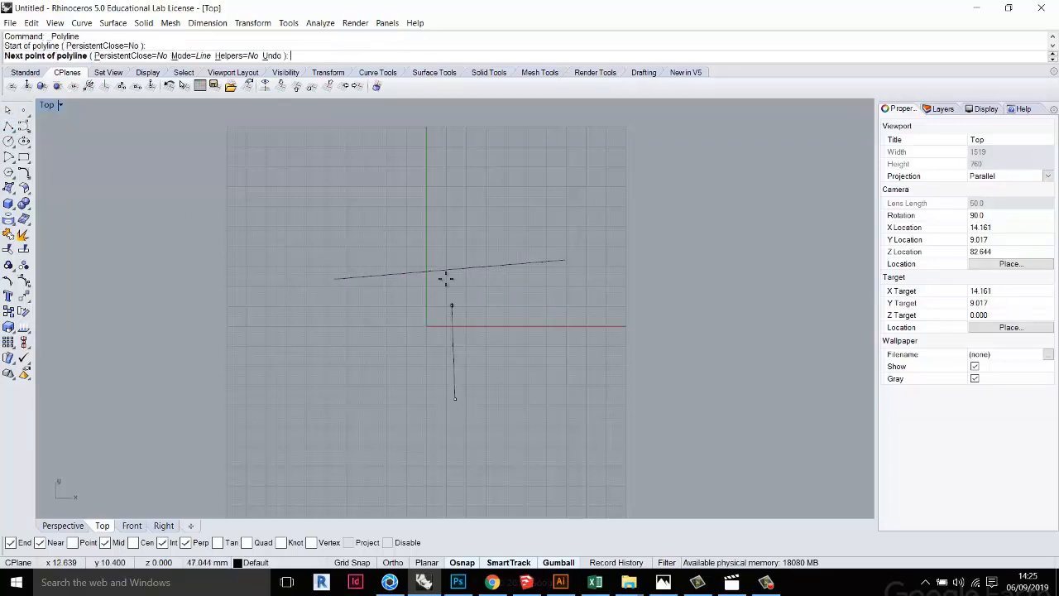
pyautogui.click(419, 168)
pyautogui.rightClick(558, 229)
pyautogui.scroll(3, 464, 240)
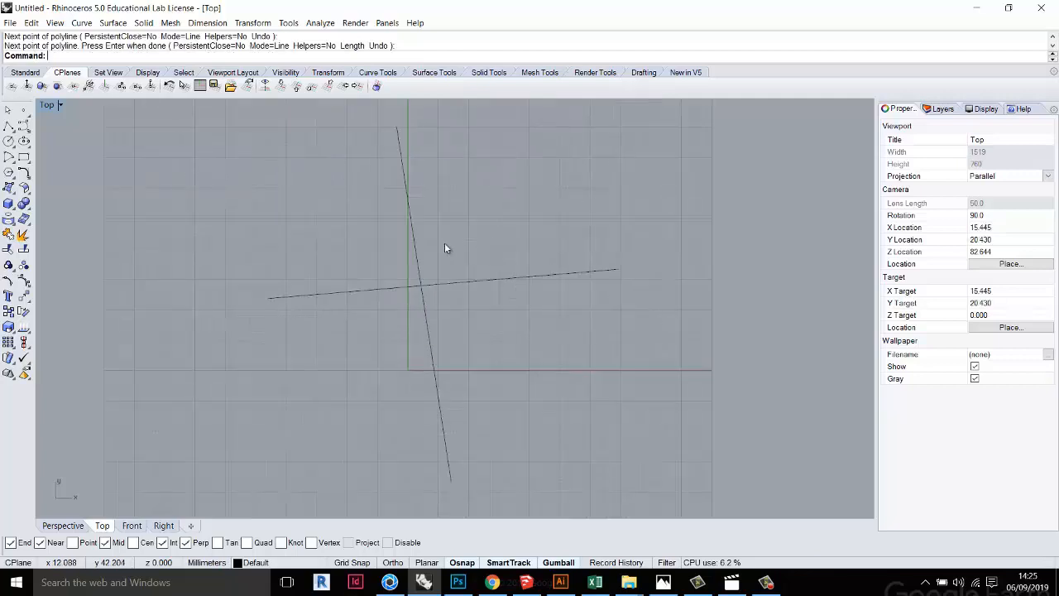
# Split the near-horizontal line, using the steep line that crosses it as the cutting object
pyautogui.click(464, 292)
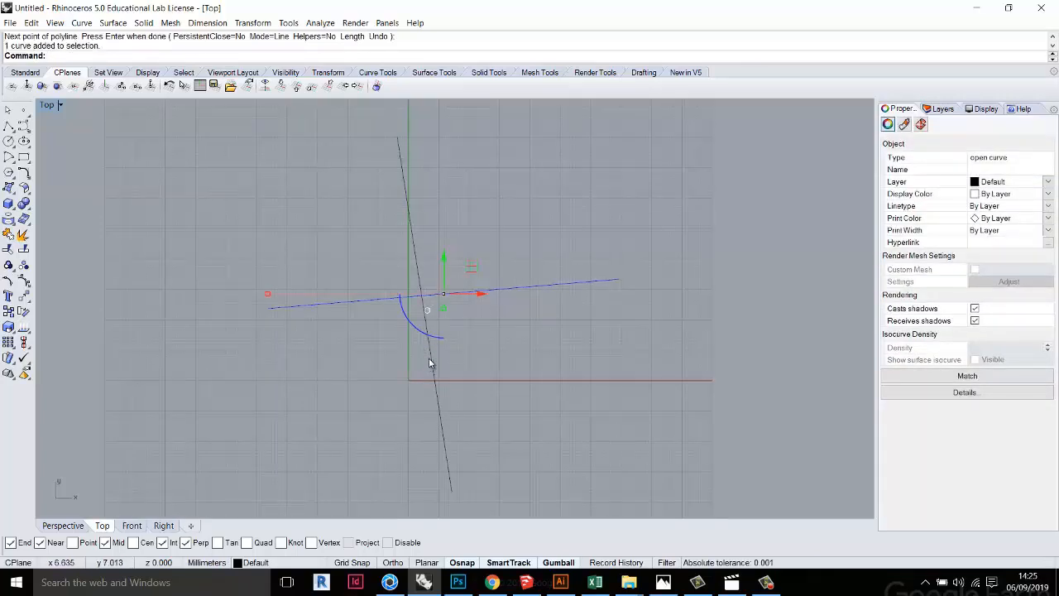
pyautogui.click(430, 358)
pyautogui.click(483, 317)
pyautogui.click(473, 290)
pyautogui.click(478, 323)
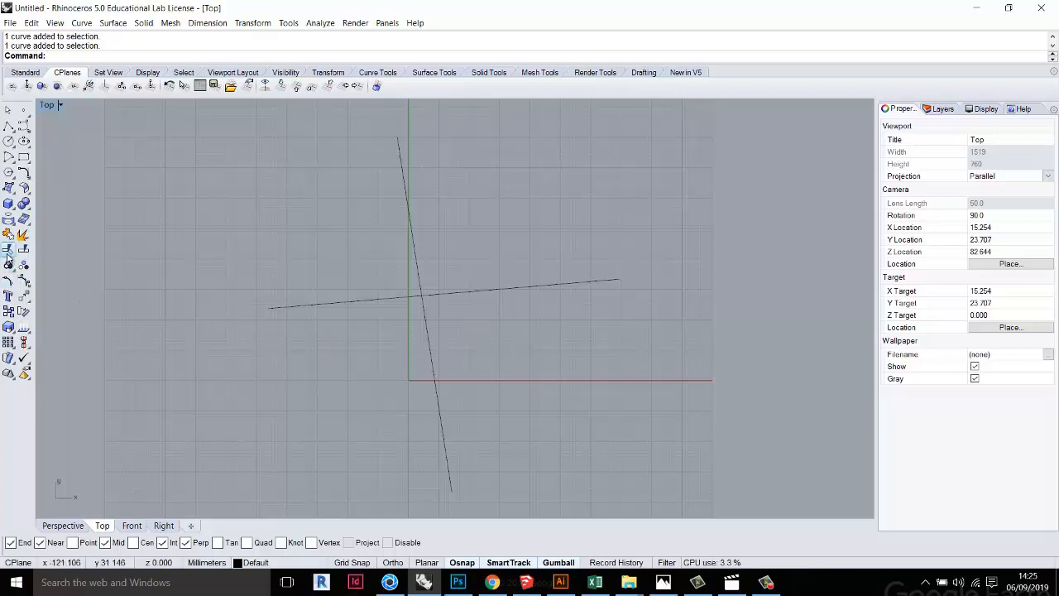
pyautogui.click(25, 73)
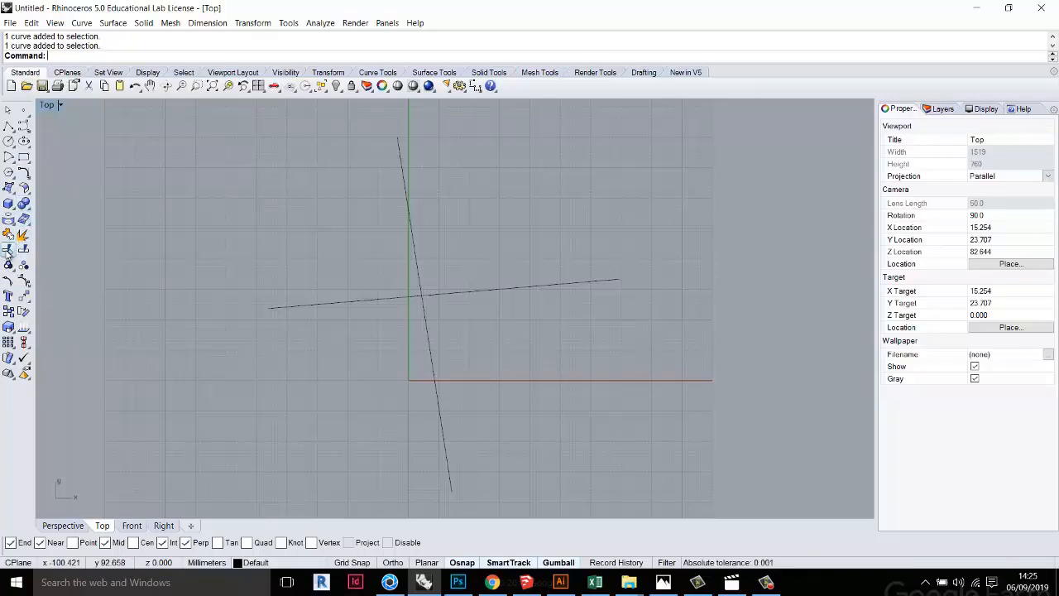
pyautogui.click(24, 250)
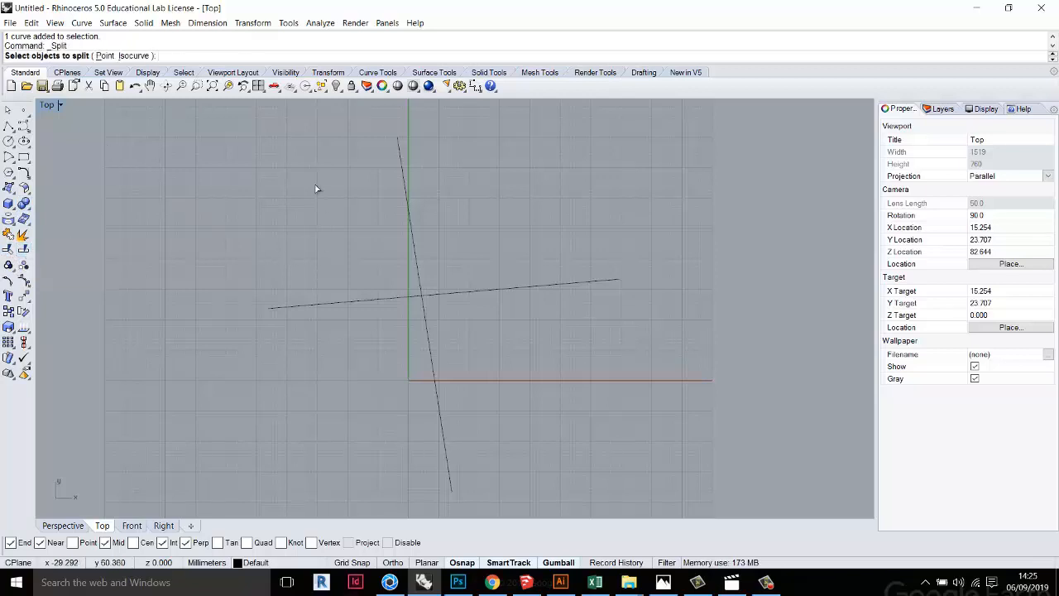
pyautogui.click(474, 291)
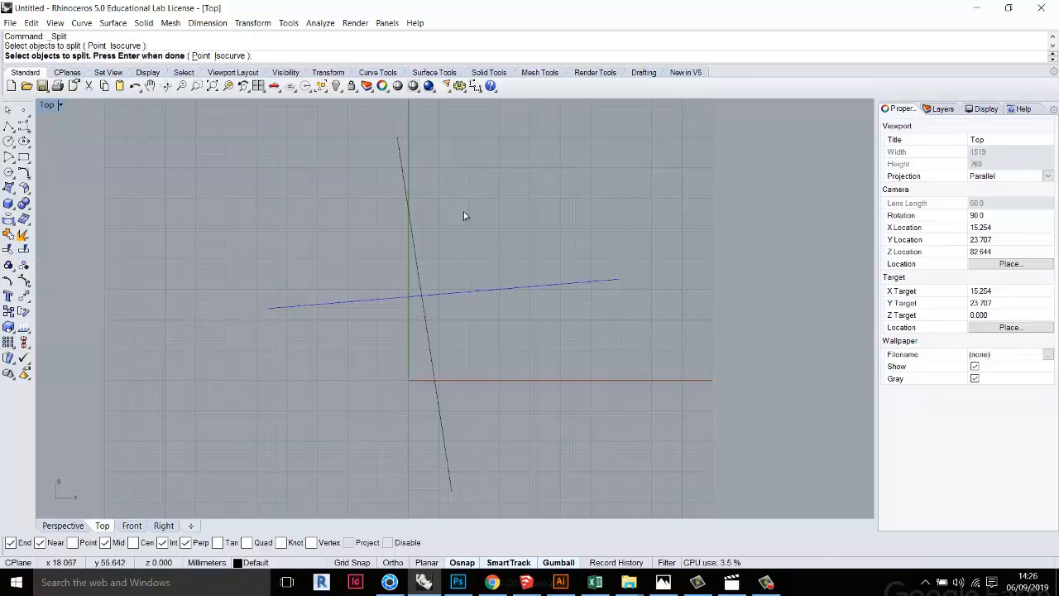
pyautogui.press('Return')
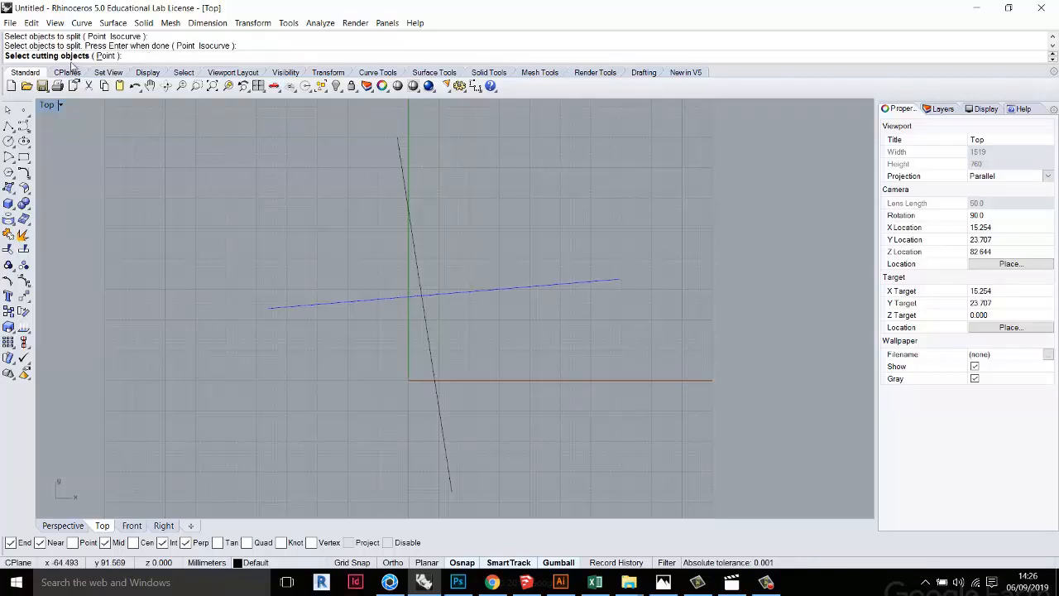
pyautogui.click(410, 215)
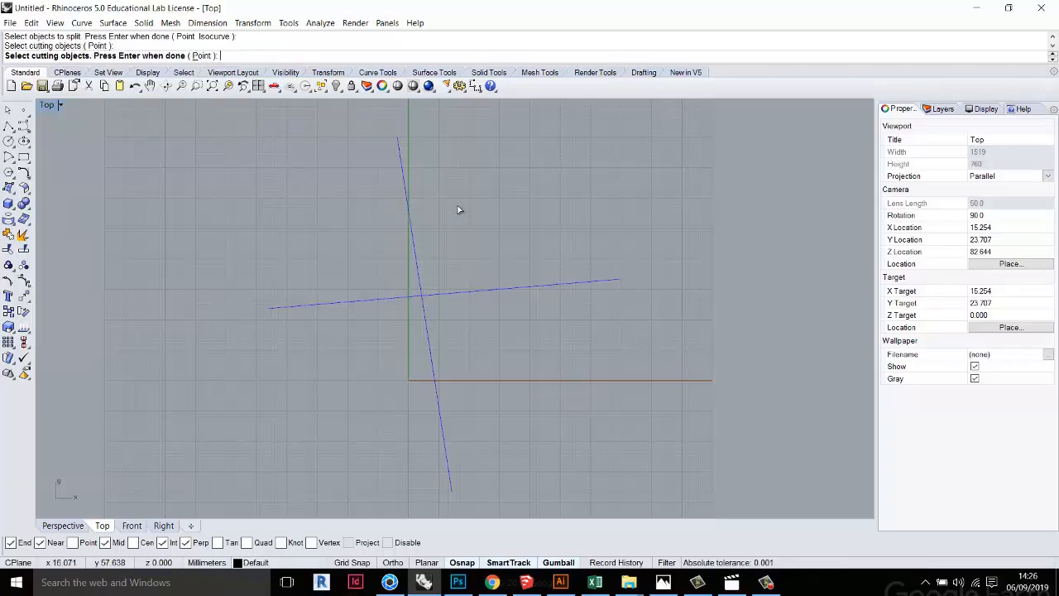
pyautogui.press('Return')
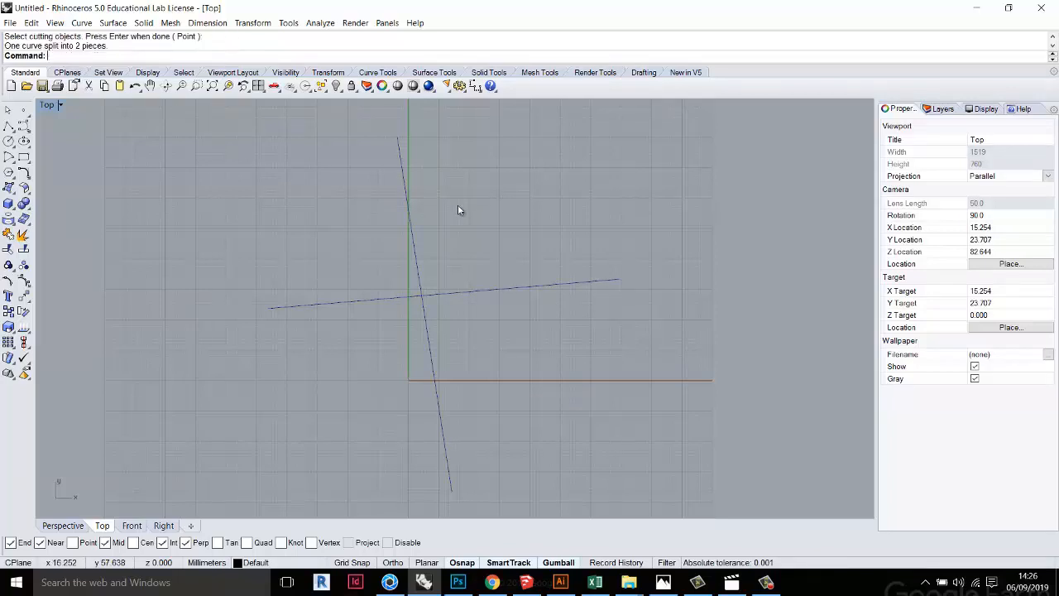
# Select the two split pieces in turn and move the piece right of the crossing straight up along Y
pyautogui.click(483, 295)
pyautogui.click(362, 301)
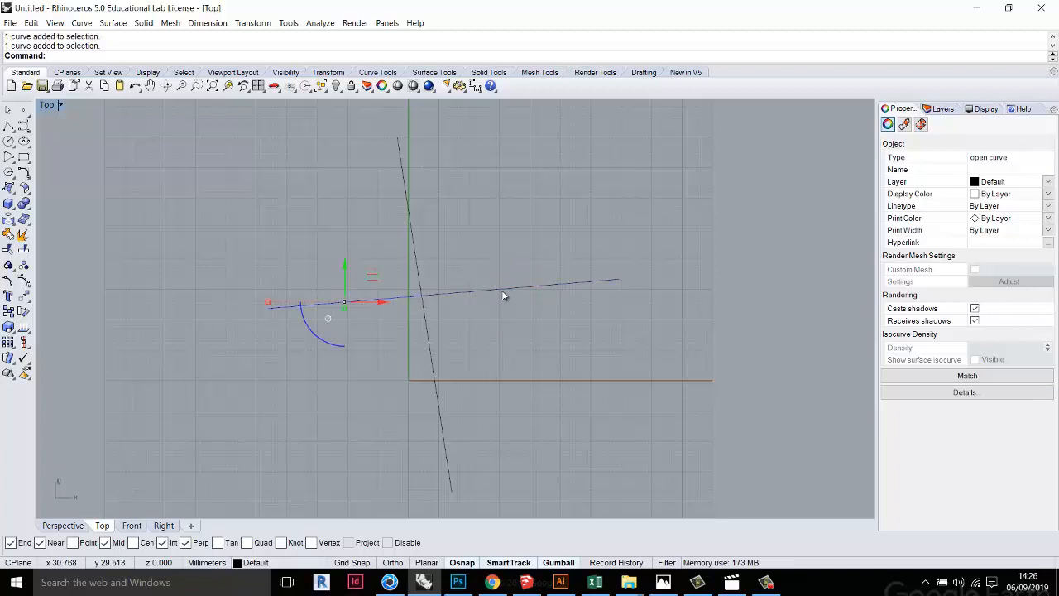
pyautogui.click(503, 291)
pyautogui.moveTo(522, 250); pyautogui.dragTo(522, 165)
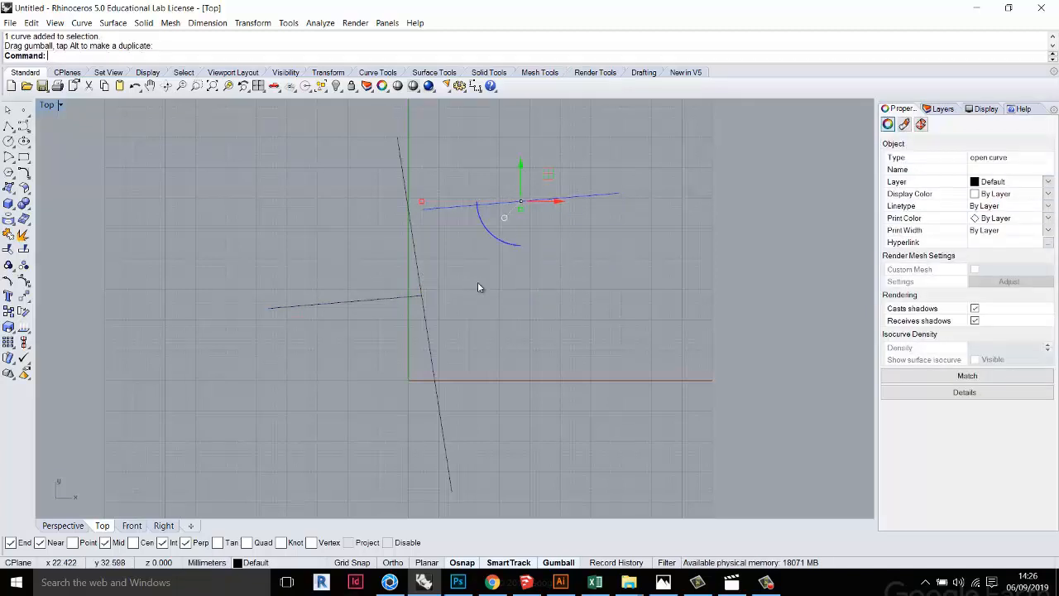
# Undo the piece's move and the split, and delete both crossing lines
pyautogui.hotkey('ctrl', 'z')
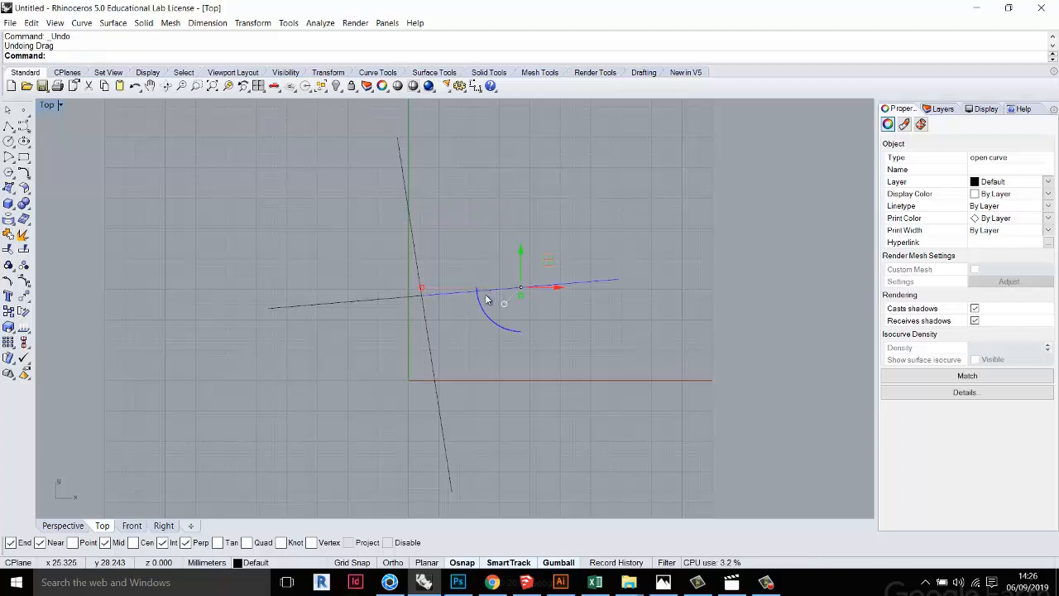
pyautogui.hotkey('ctrl', 'z')
pyautogui.moveTo(510, 362); pyautogui.dragTo(384, 275)
pyautogui.press('Delete')
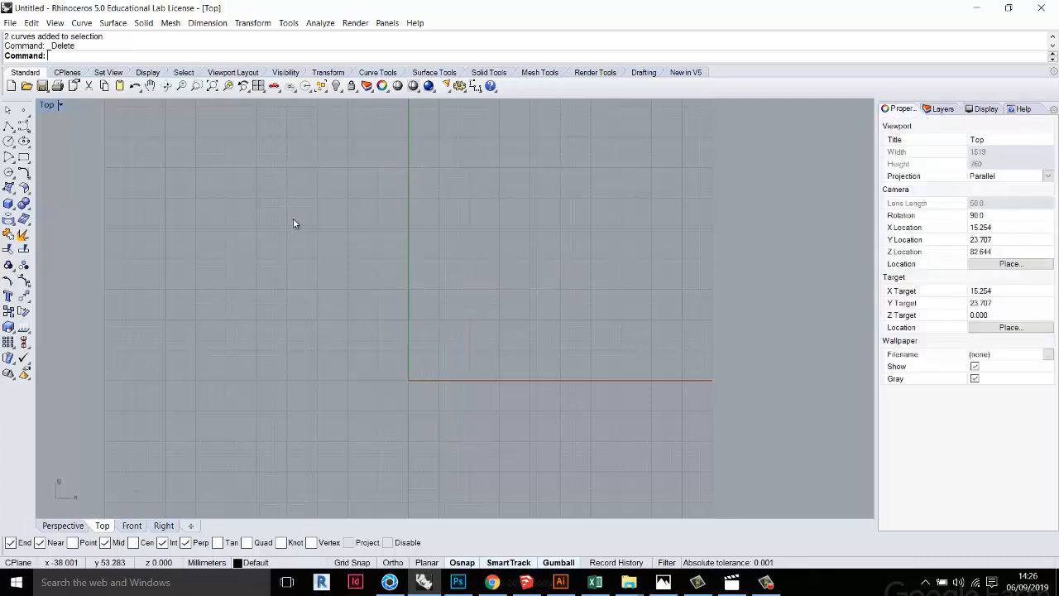
# Draw two separate sloping polylines, one rising left of the Y axis and one falling to the X axis on its right
pyautogui.click(8, 126)
pyautogui.click(248, 336)
pyautogui.click(349, 196)
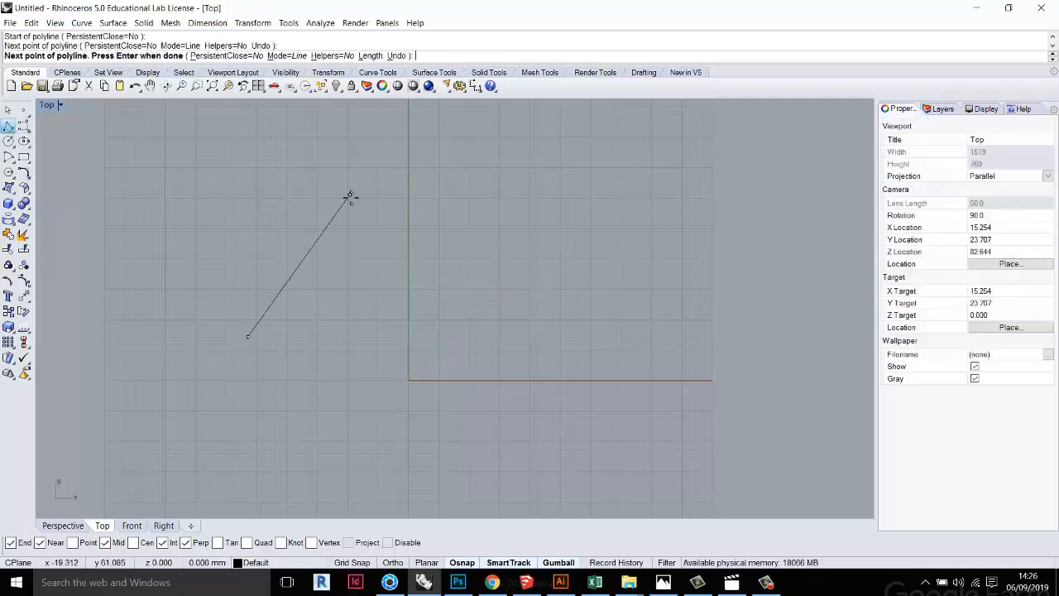
pyautogui.press('Return')
pyautogui.press('Return')
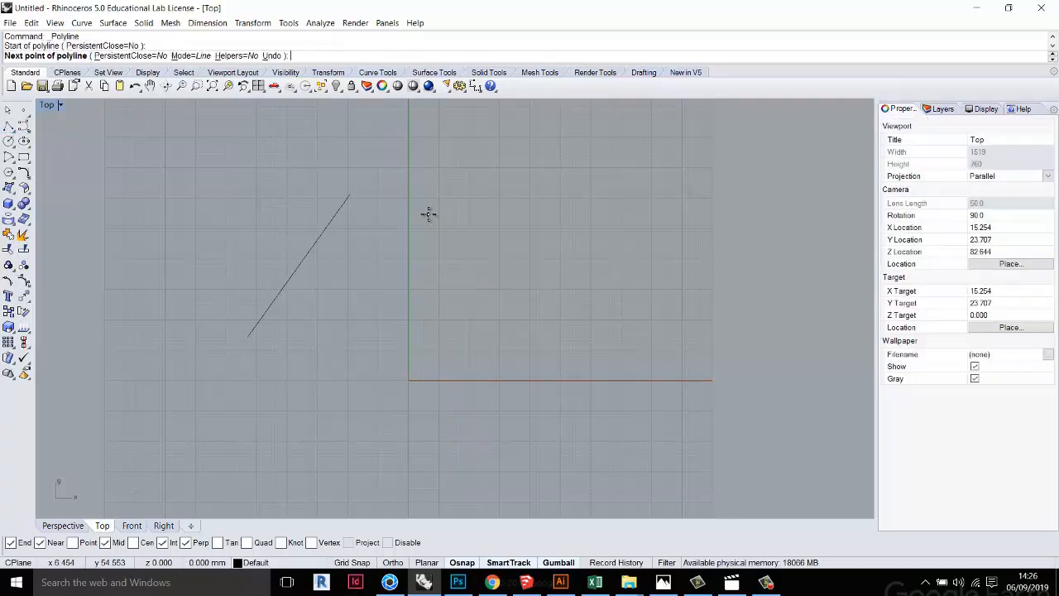
pyautogui.click(428, 215)
pyautogui.click(608, 378)
pyautogui.press('Return')
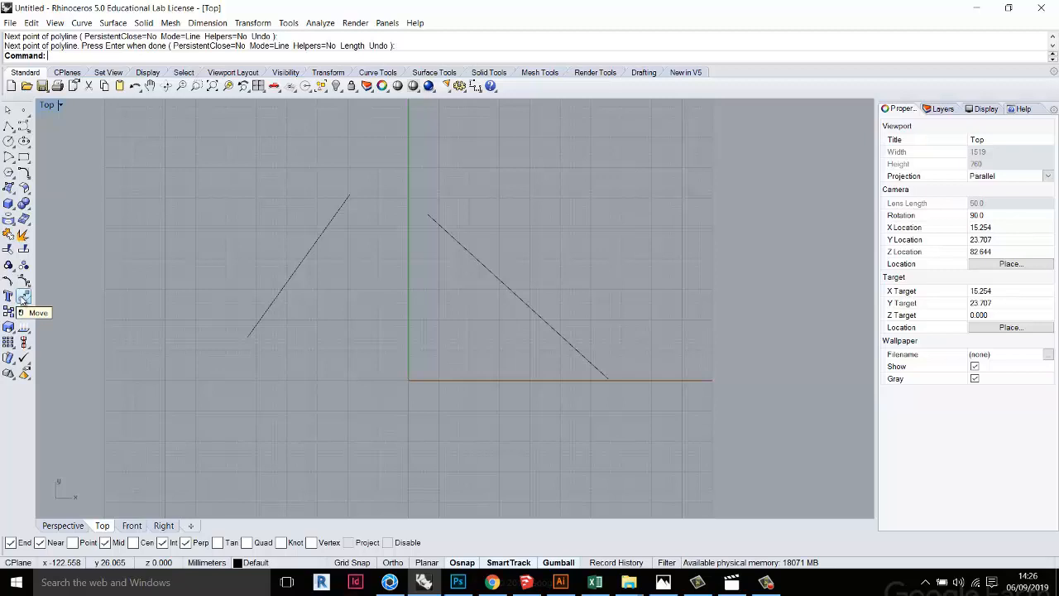
# Move the right-hand line by its upper endpoint onto the upper endpoint of the left-hand line with the Move command
pyautogui.write('Move')
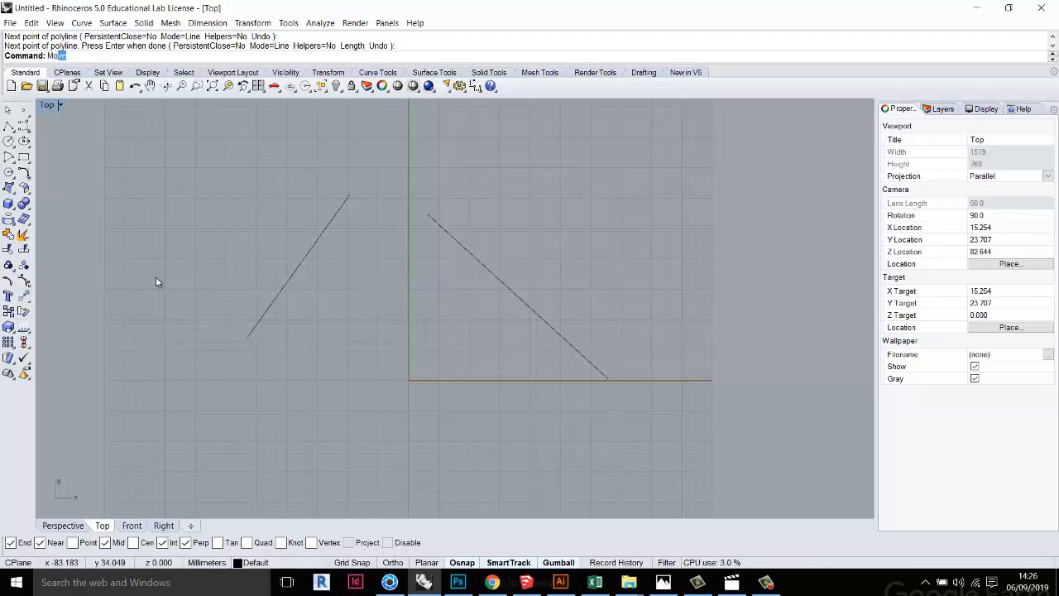
pyautogui.press('Return')
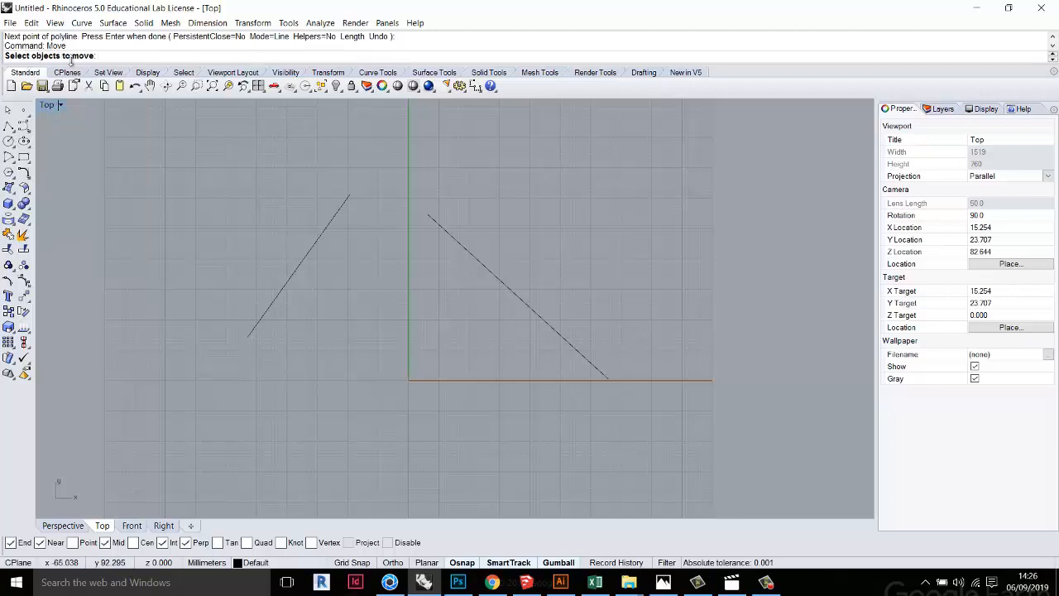
pyautogui.click(447, 238)
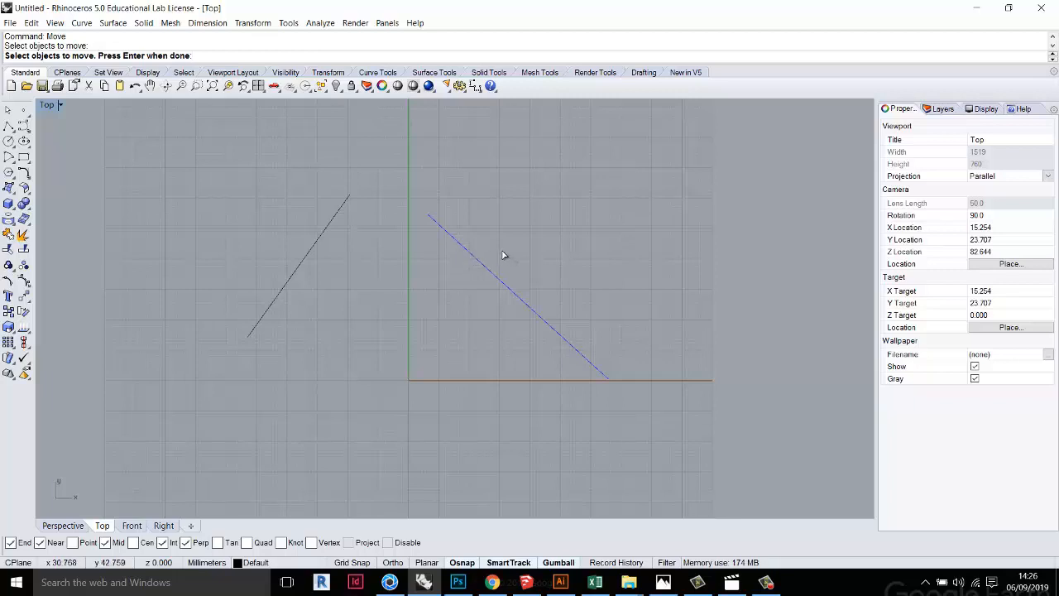
pyautogui.press('Return')
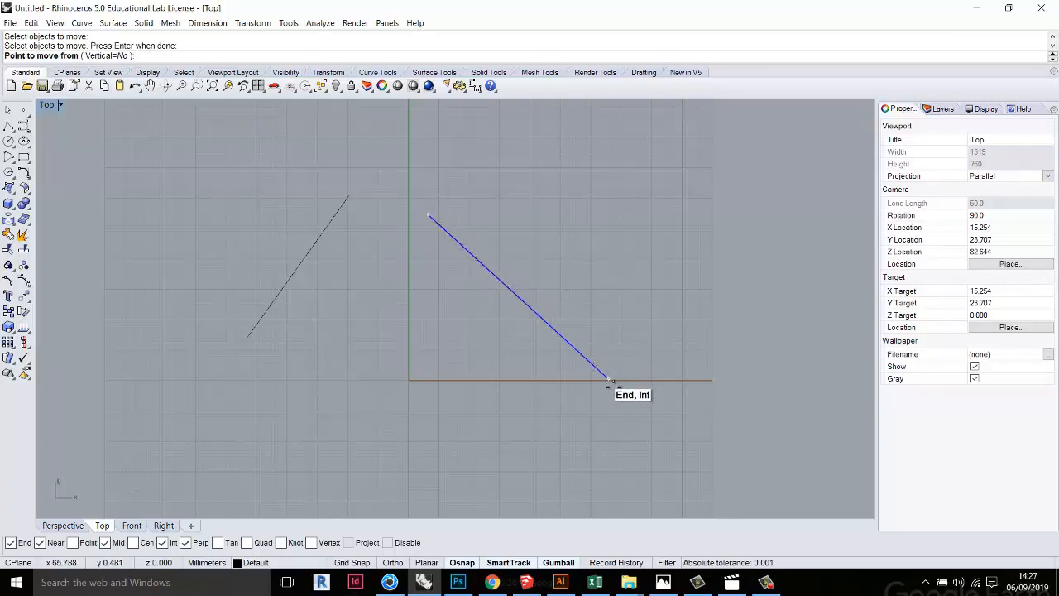
pyautogui.click(428, 213)
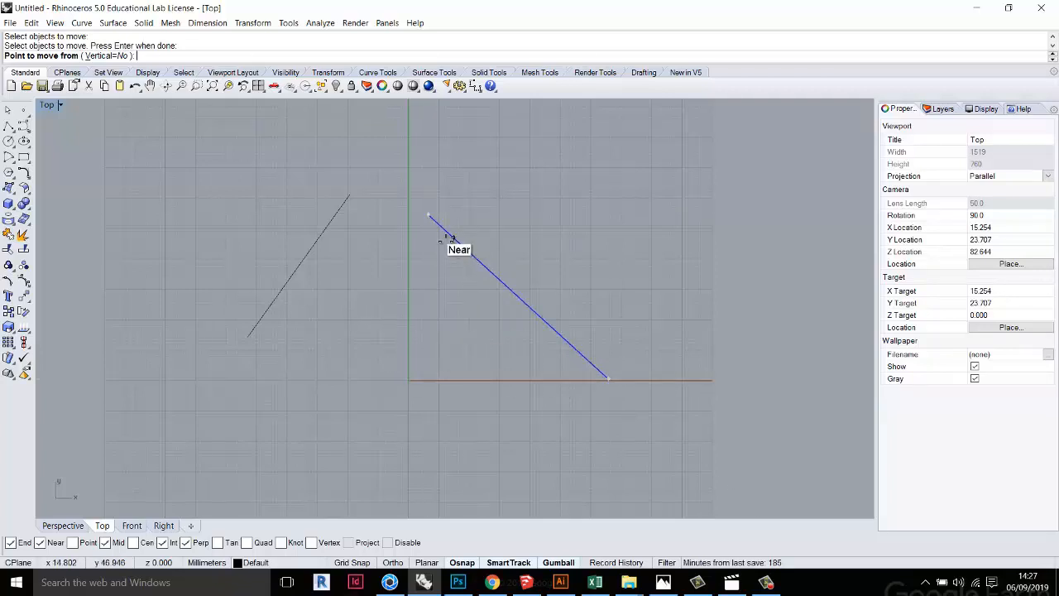
pyautogui.click(428, 213)
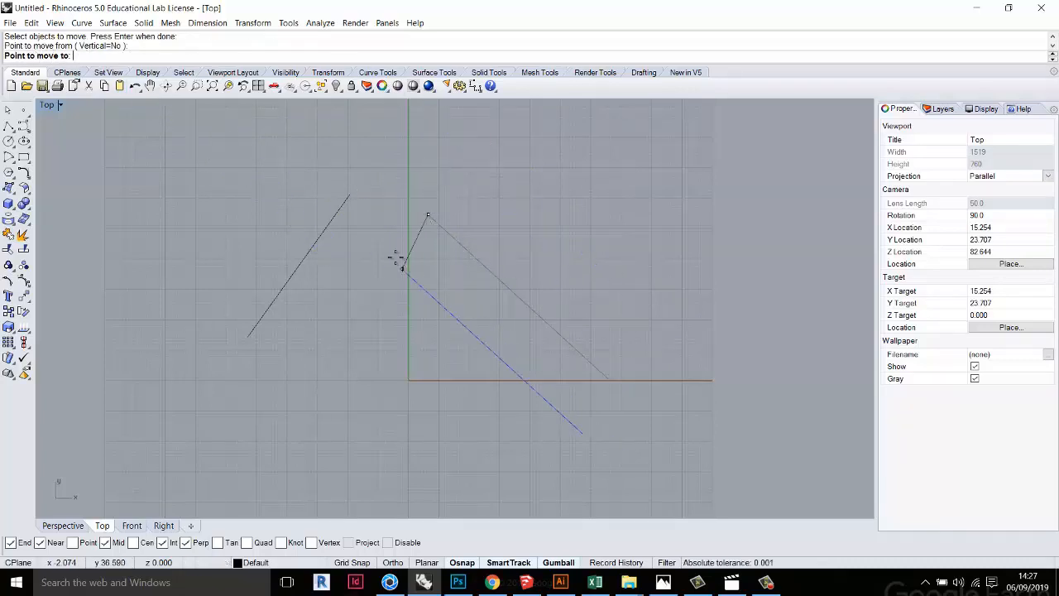
pyautogui.click(350, 196)
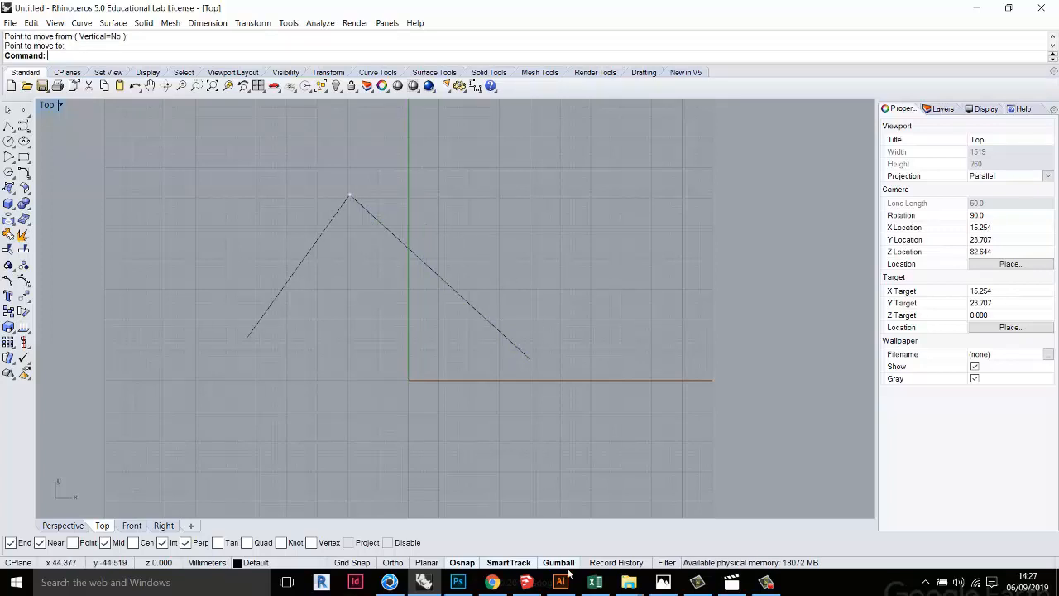
# Try relocating the right-hand line up and away from the left line with the Gumball, and undo it
pyautogui.click(497, 328)
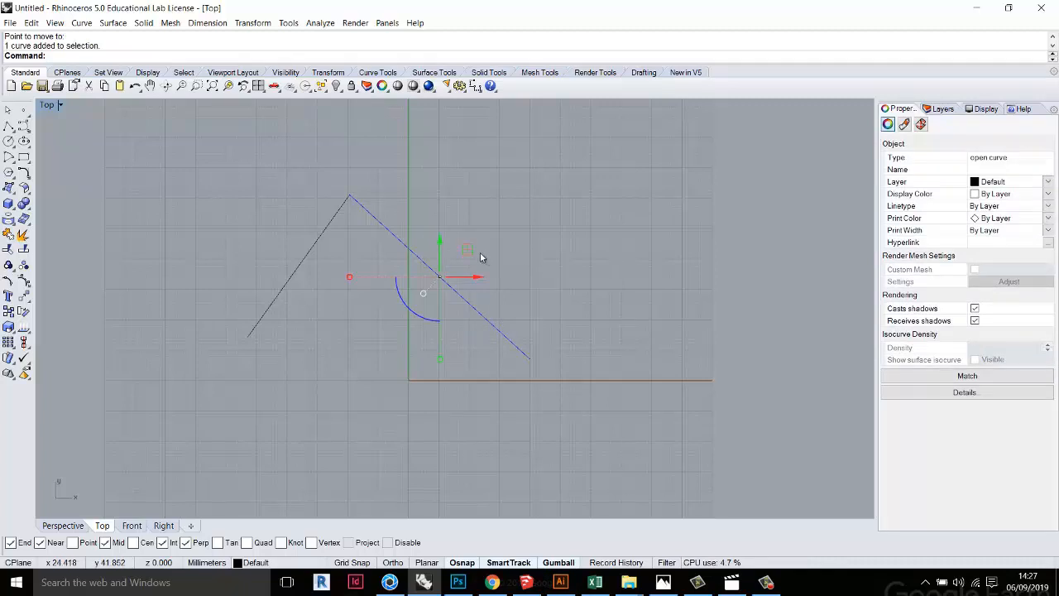
pyautogui.moveTo(440, 247); pyautogui.dragTo(607, 205)
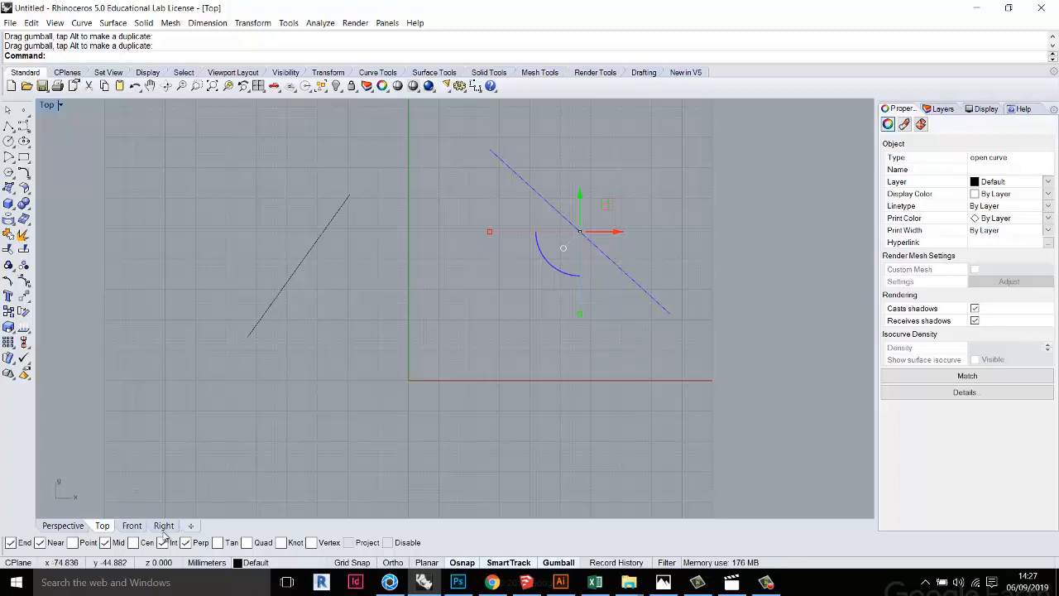
pyautogui.click(456, 252)
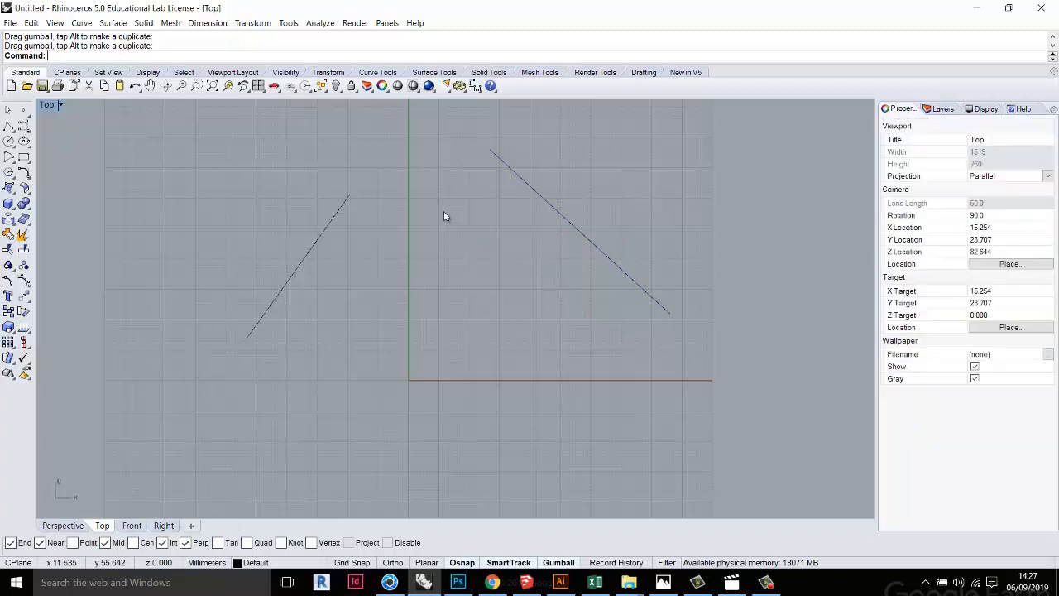
pyautogui.hotkey('ctrl', 'z')
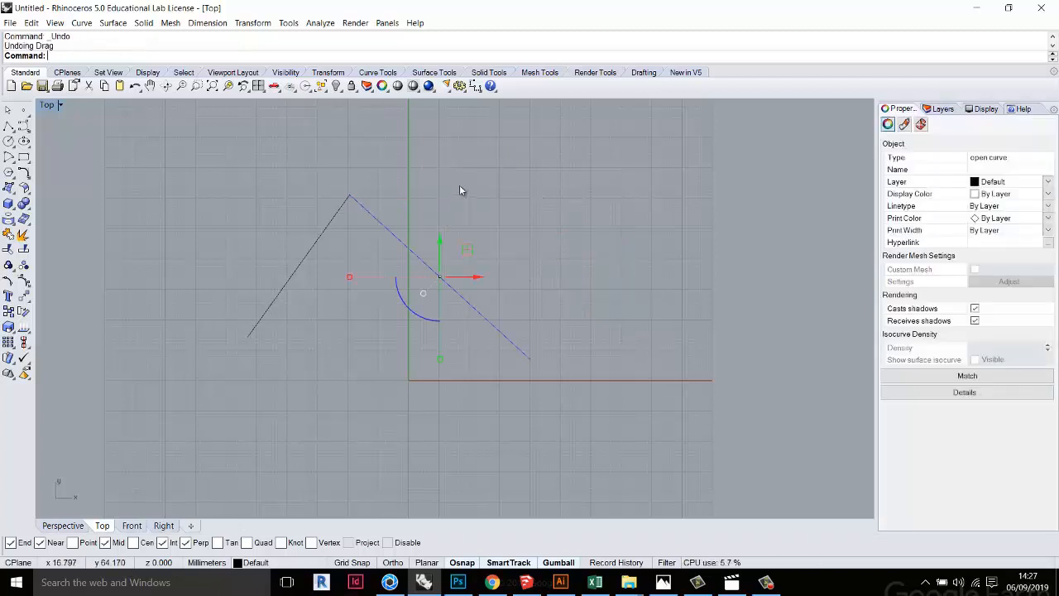
pyautogui.click(461, 190)
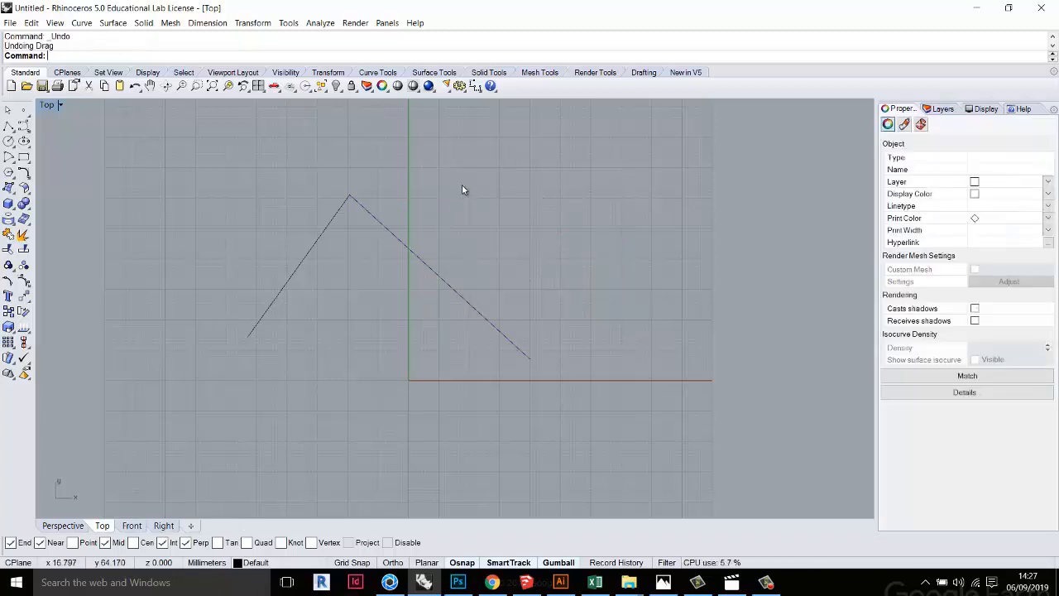
# Join the two sloping lines that meet at the upper endpoint into one open curve with the Join command, and check its selection
pyautogui.click(372, 214)
pyautogui.click(339, 213)
pyautogui.click(420, 193)
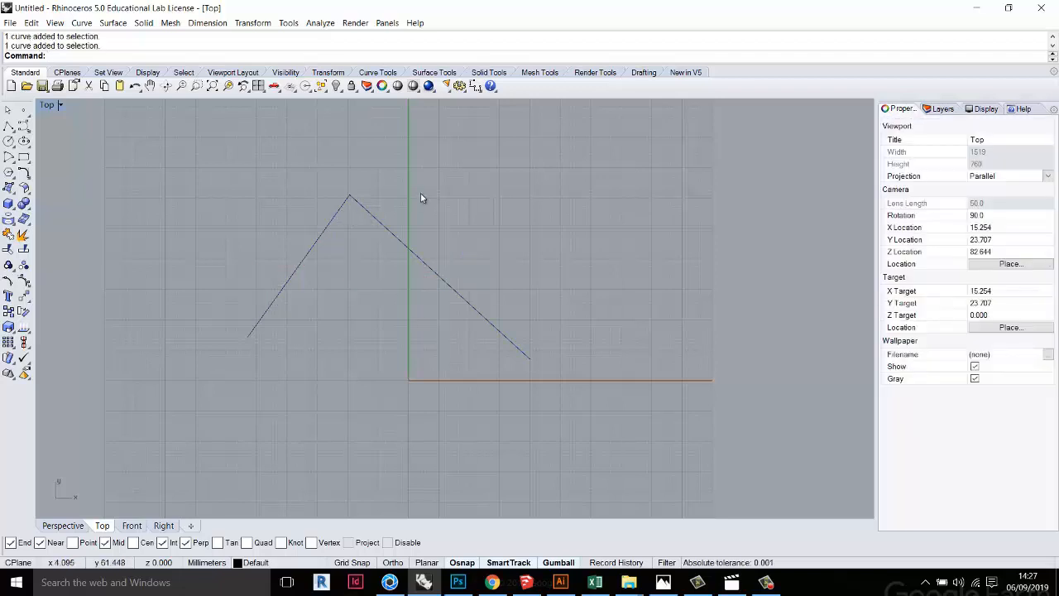
pyautogui.click(10, 237)
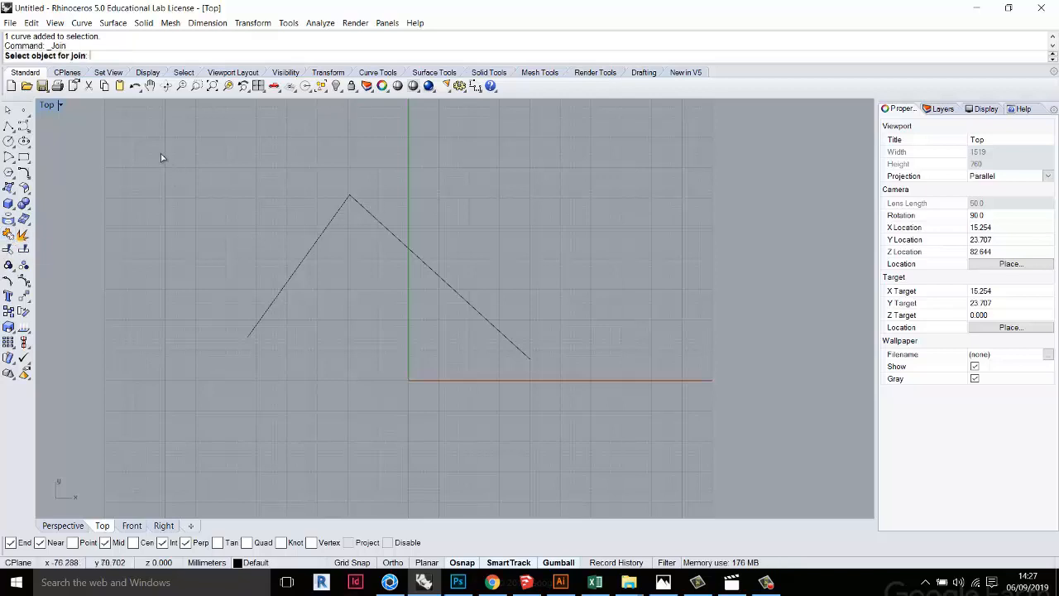
pyautogui.click(331, 225)
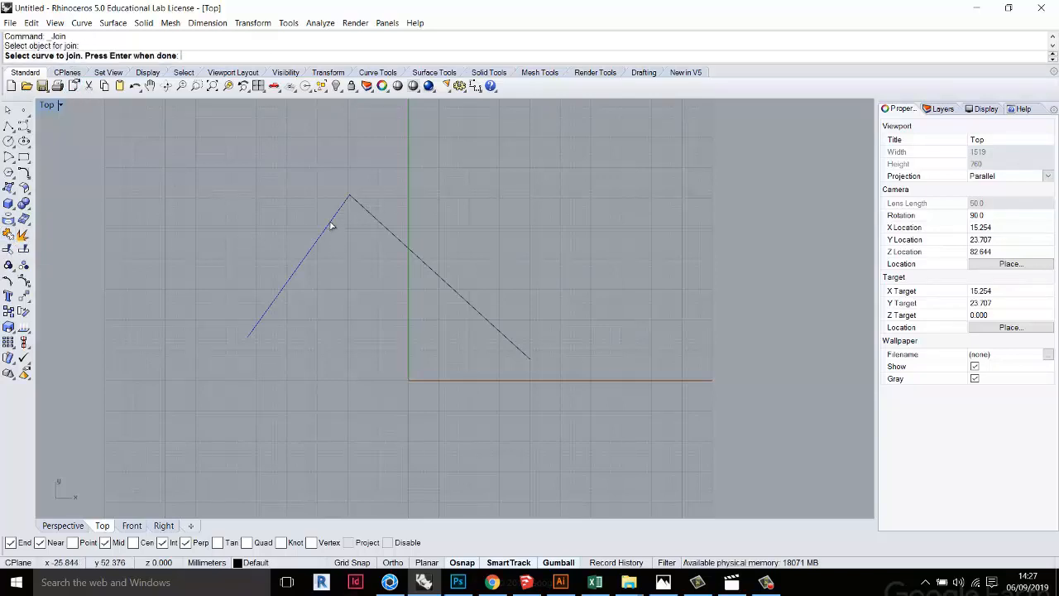
pyautogui.click(372, 216)
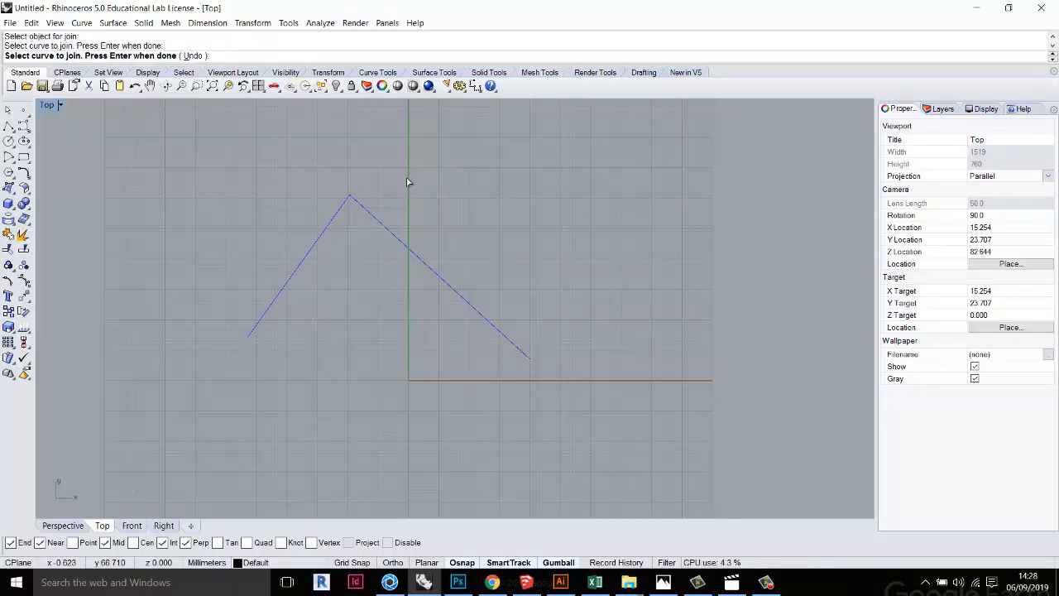
pyautogui.press('Return')
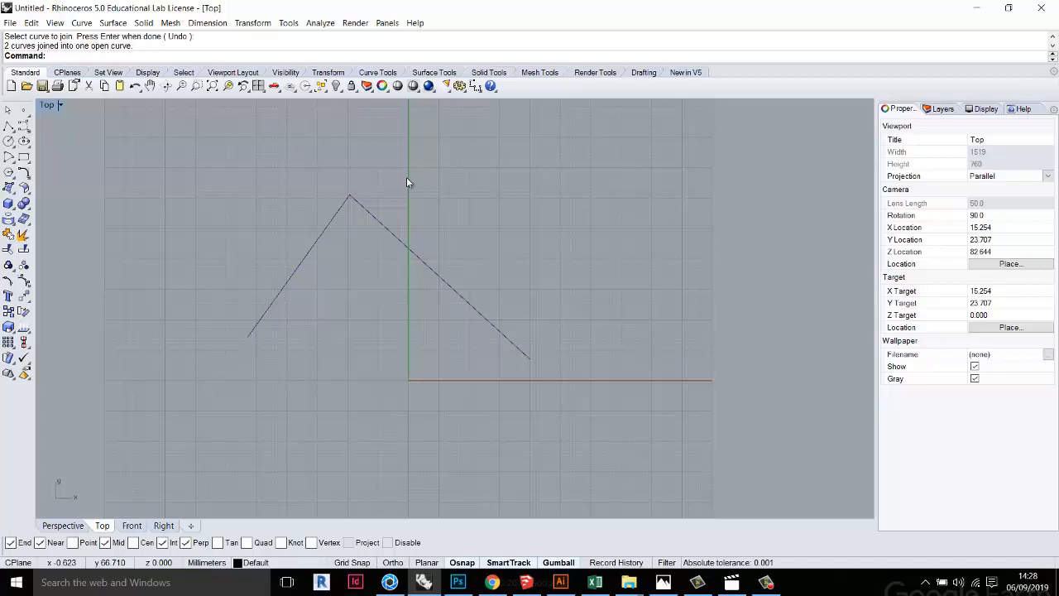
pyautogui.click(389, 231)
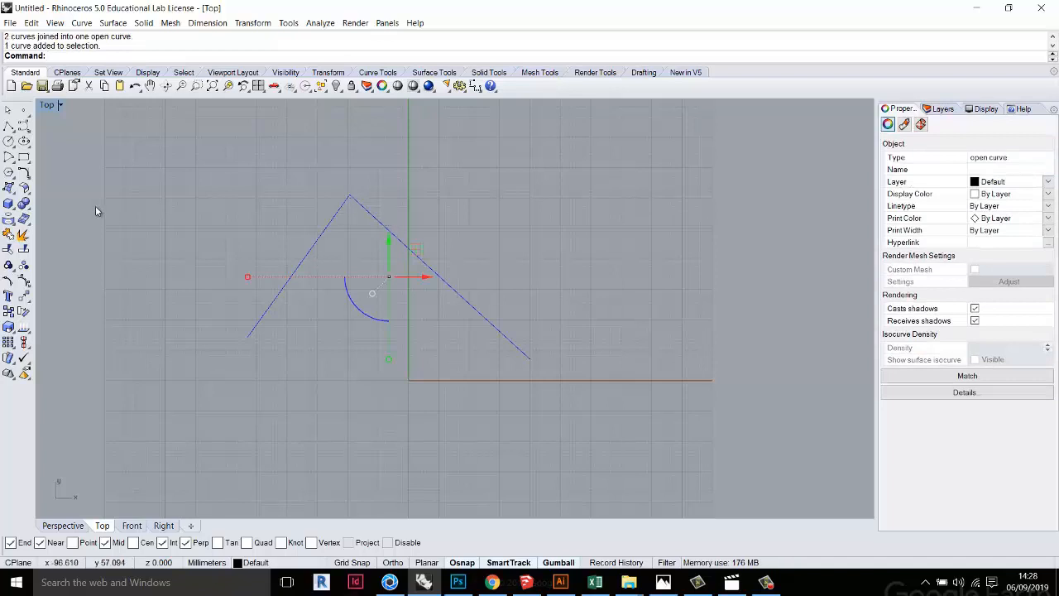
pyautogui.press('Escape')
# Draw a two-segment peaked polyline above the joined curve and select it to check that it is a single curve
pyautogui.click(9, 126)
pyautogui.click(280, 207)
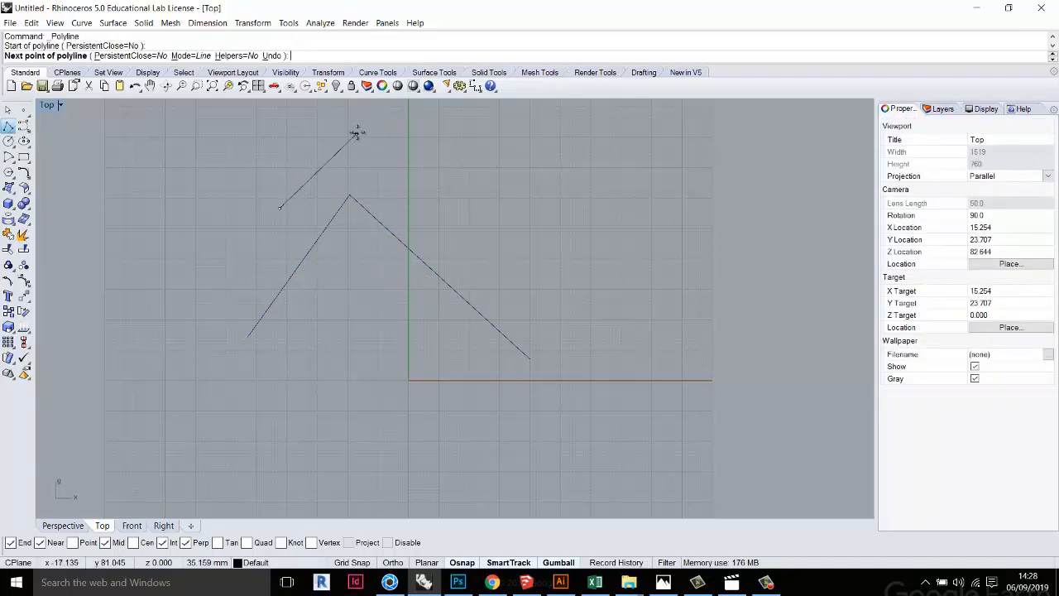
pyautogui.click(356, 132)
pyautogui.click(534, 283)
pyautogui.press('Return')
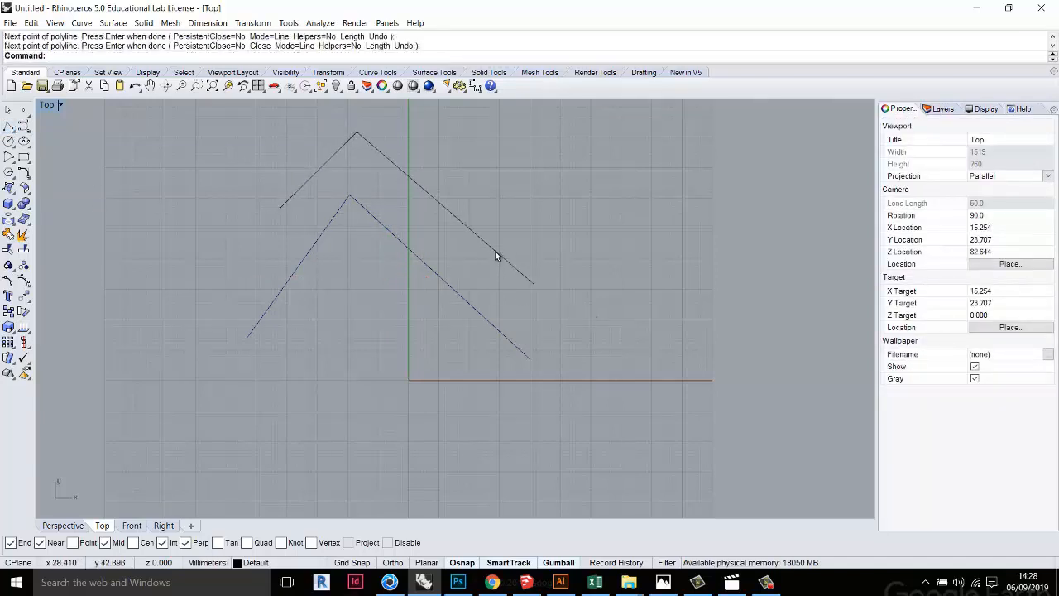
pyautogui.click(495, 252)
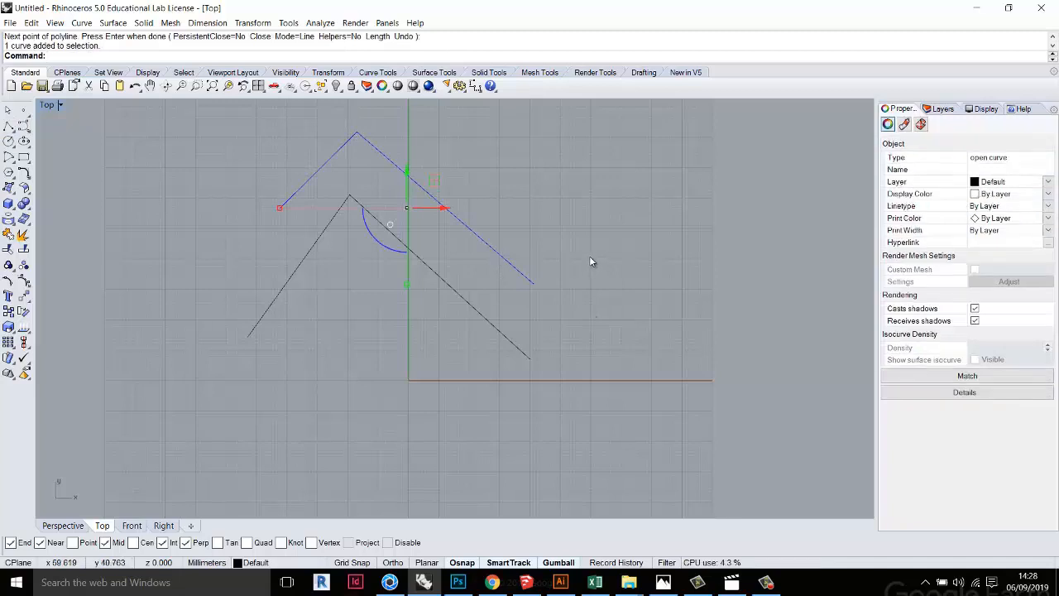
pyautogui.press('Escape')
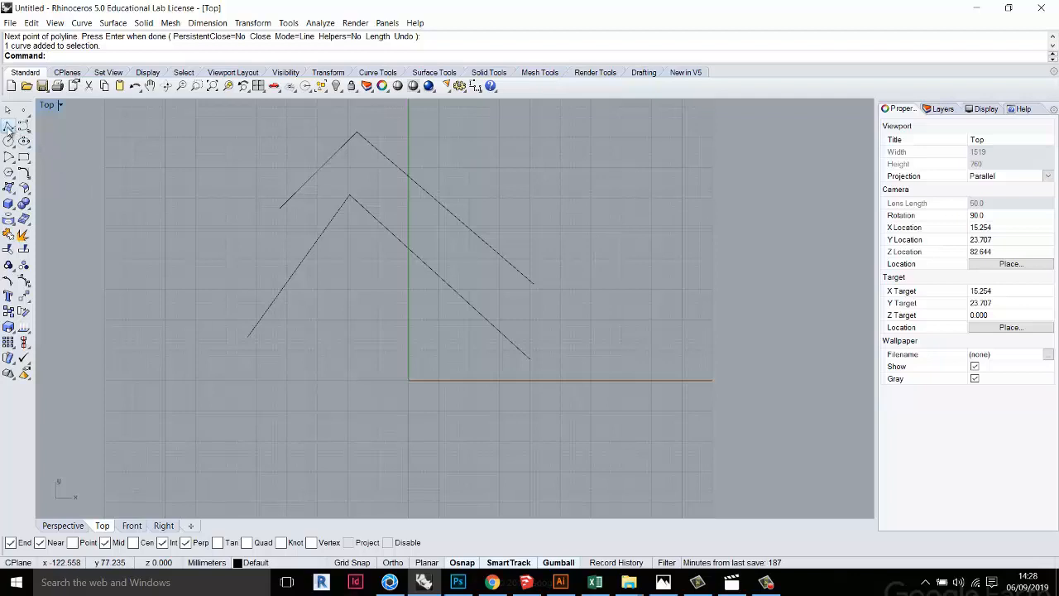
# Delete the upper polyline and the joined curve below it
pyautogui.click(435, 201)
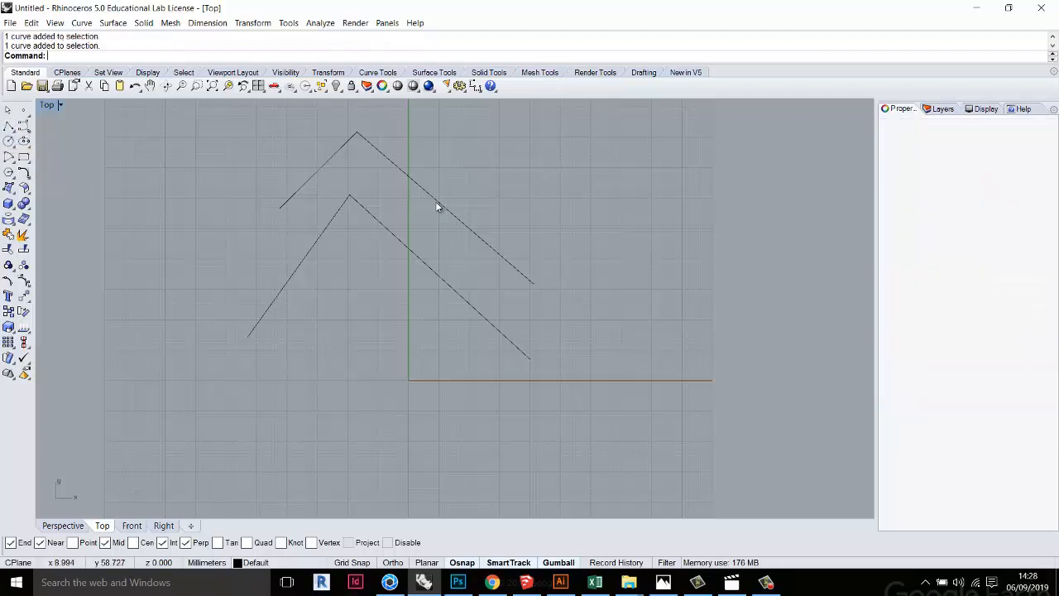
pyautogui.press('Delete')
pyautogui.click(405, 246)
pyautogui.press('Delete')
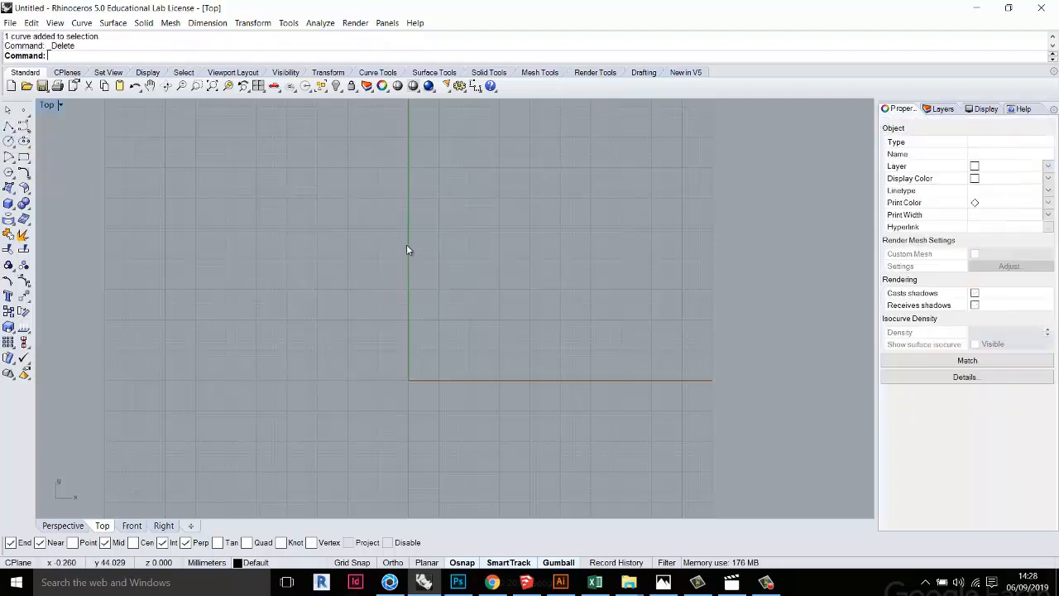
# Draw two crossing single-segment polylines, a steep one left of the Y axis and a longer one falling across the Y axis
pyautogui.click(6, 128)
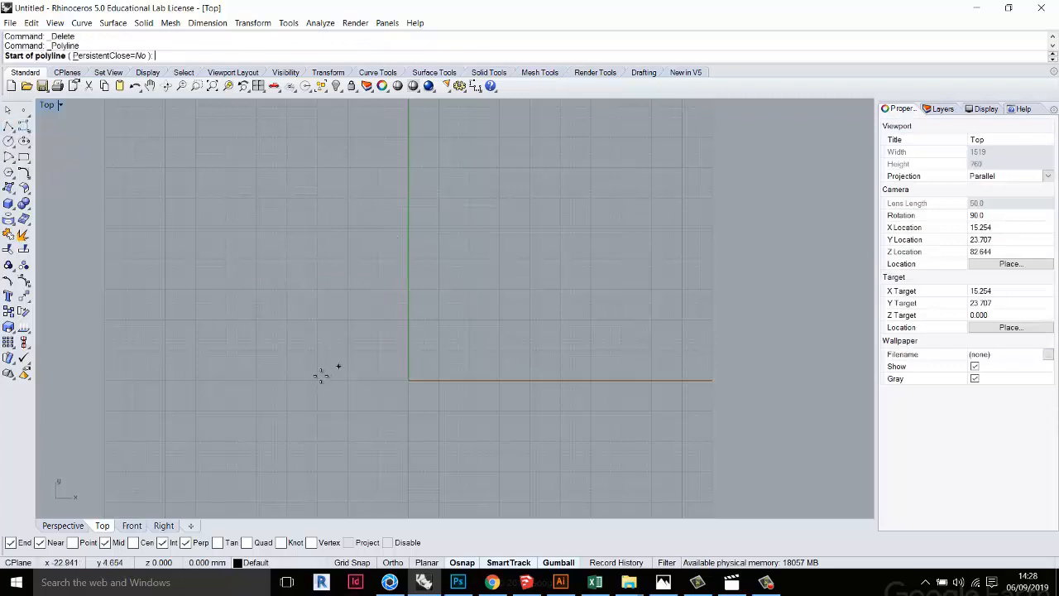
pyautogui.click(265, 405)
pyautogui.click(377, 146)
pyautogui.press('Return')
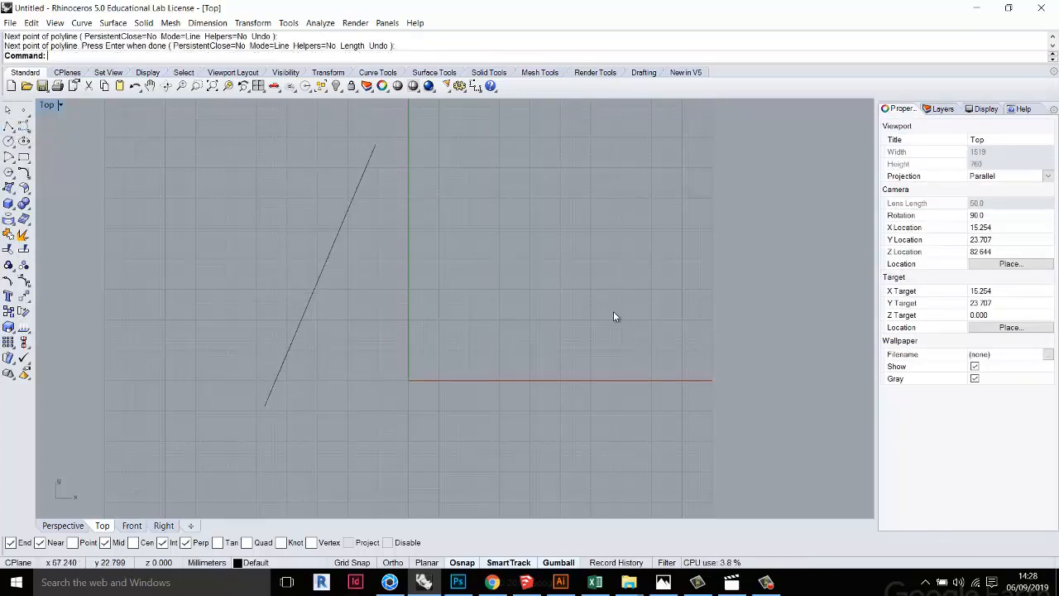
pyautogui.press('Return')
pyautogui.click(593, 320)
pyautogui.click(228, 163)
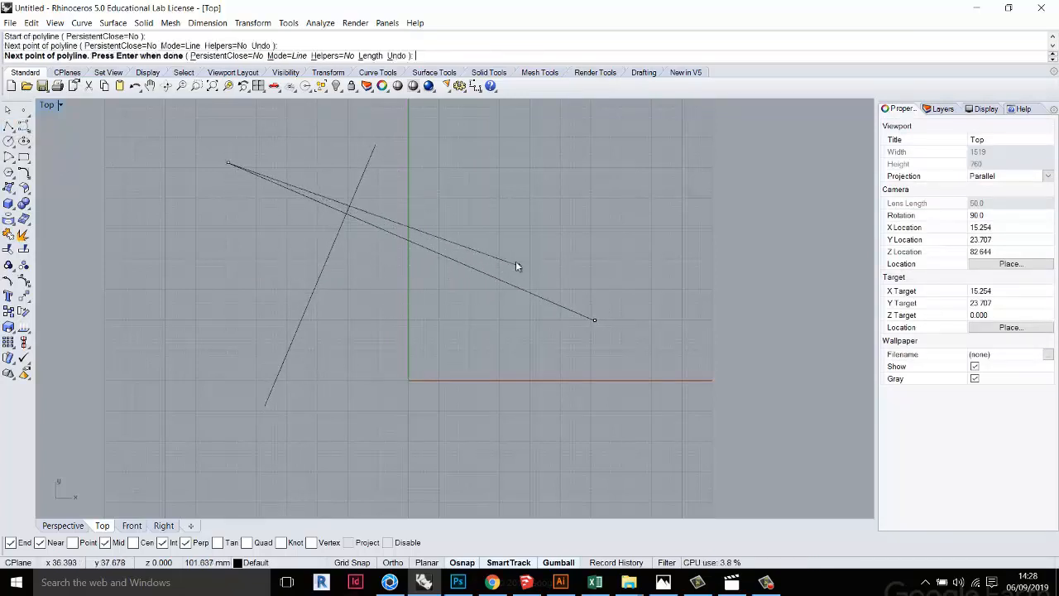
pyautogui.press('Return')
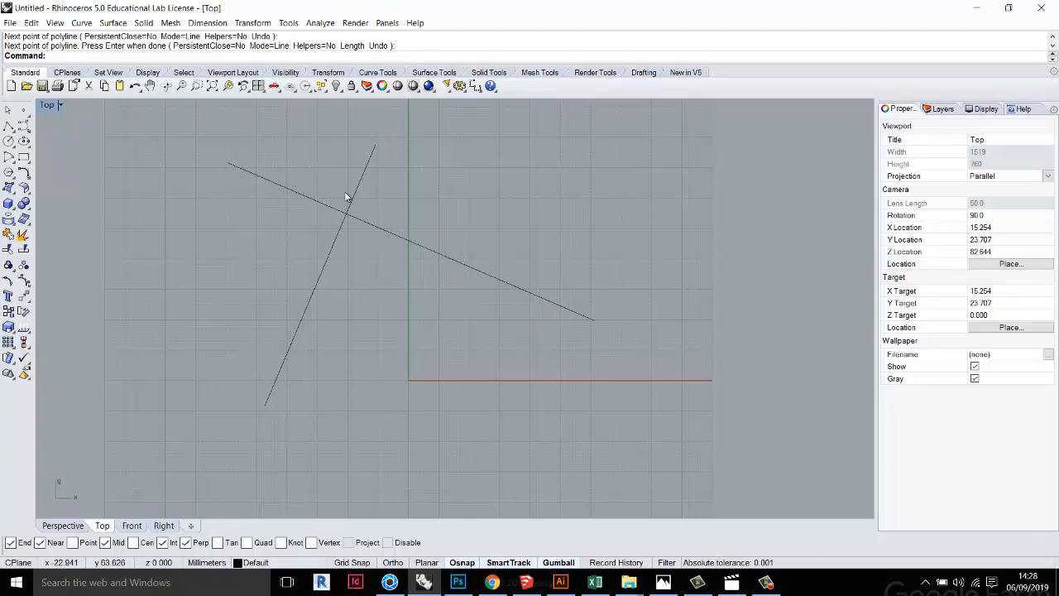
# With the steep line as cutting object, try trimming the falling line's left part, right part and left part again, undoing each trim
pyautogui.click(8, 251)
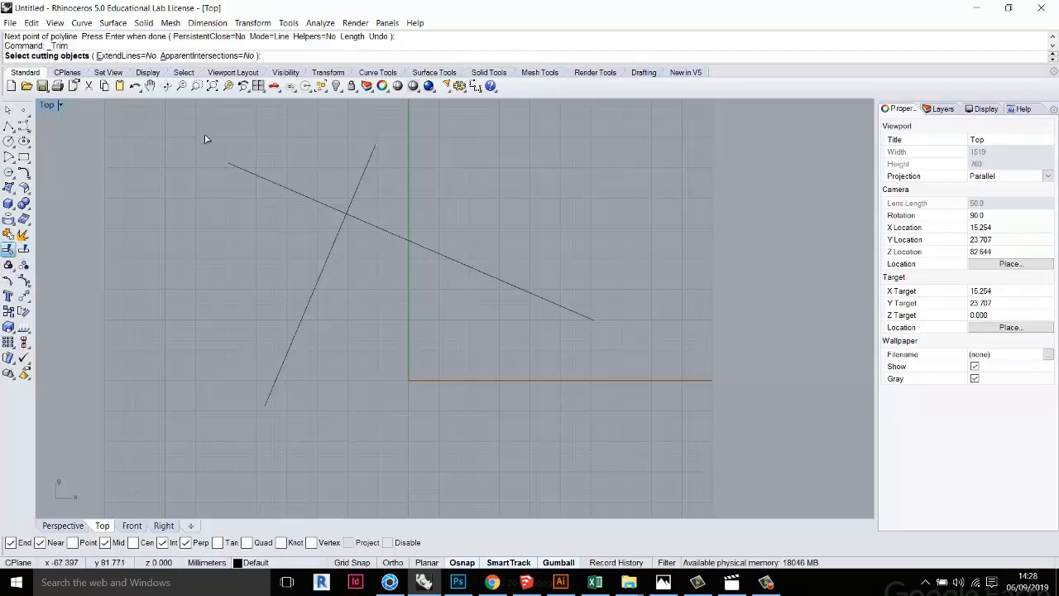
pyautogui.click(358, 184)
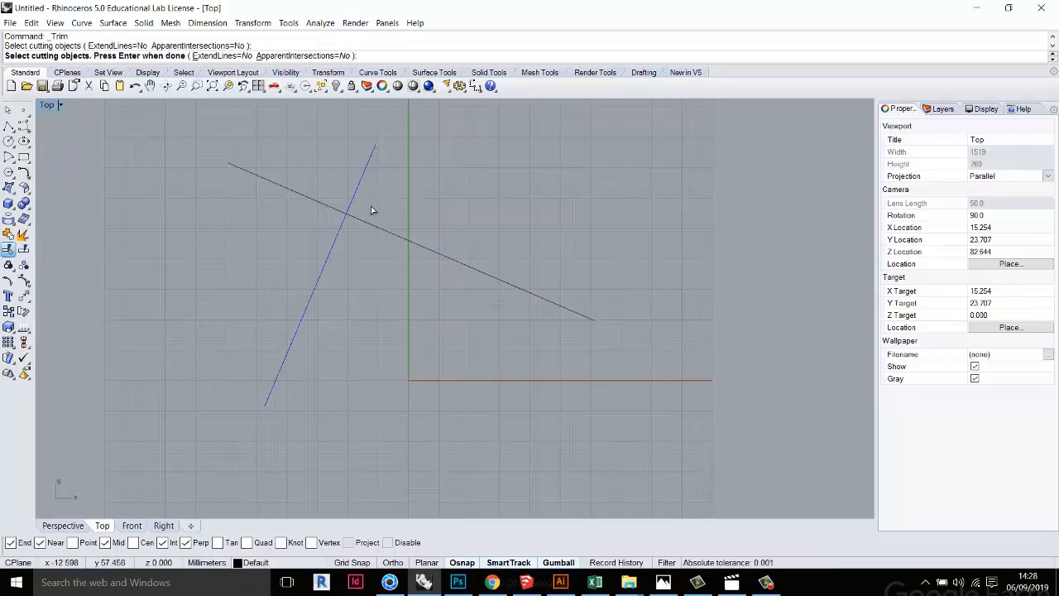
pyautogui.press('Return')
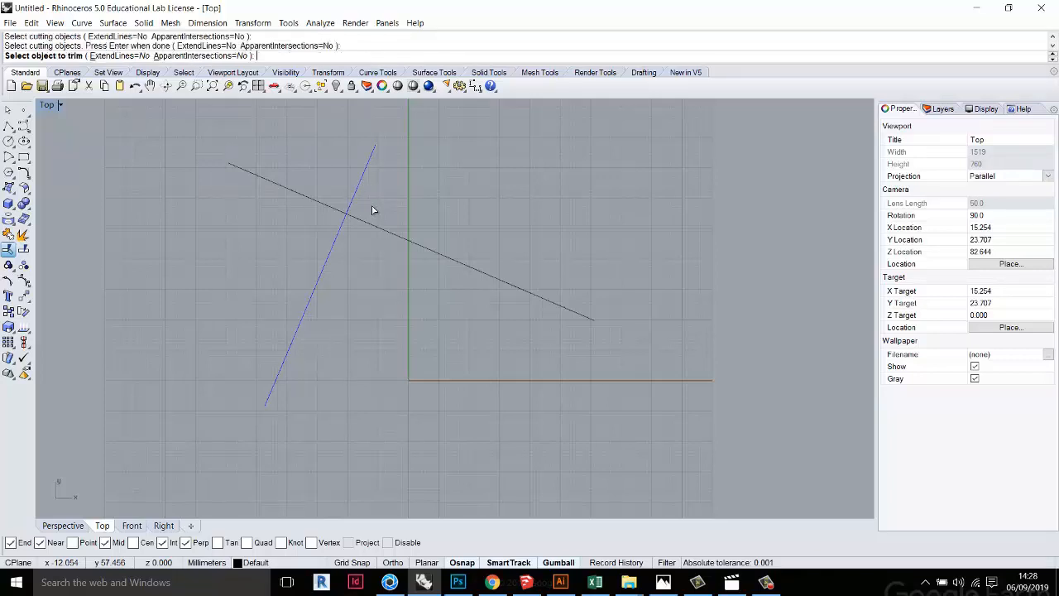
pyautogui.click(285, 191)
pyautogui.hotkey('ctrl', 'z')
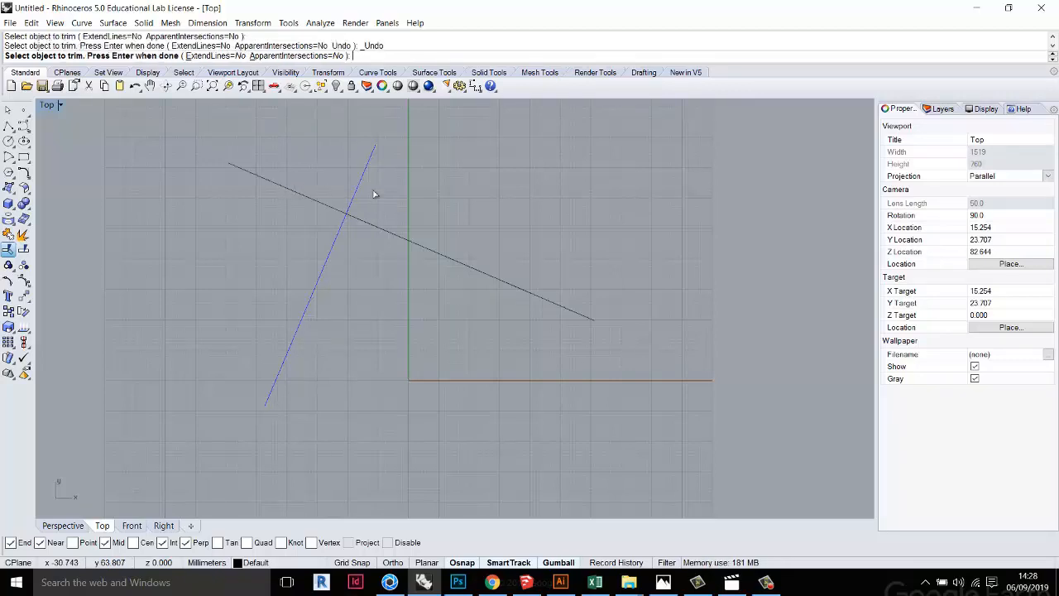
pyautogui.click(389, 234)
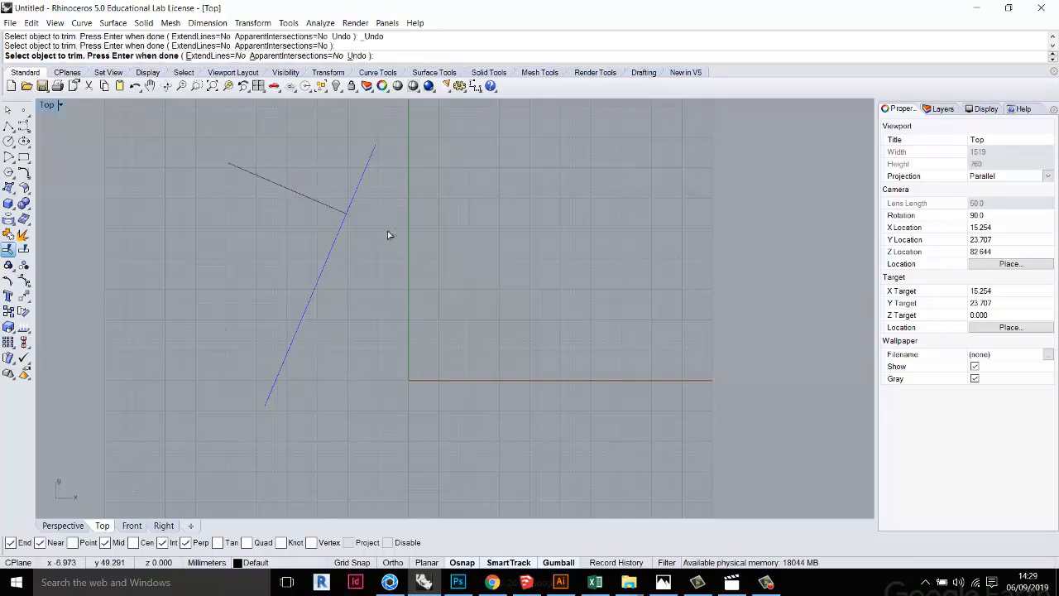
pyautogui.hotkey('ctrl', 'z')
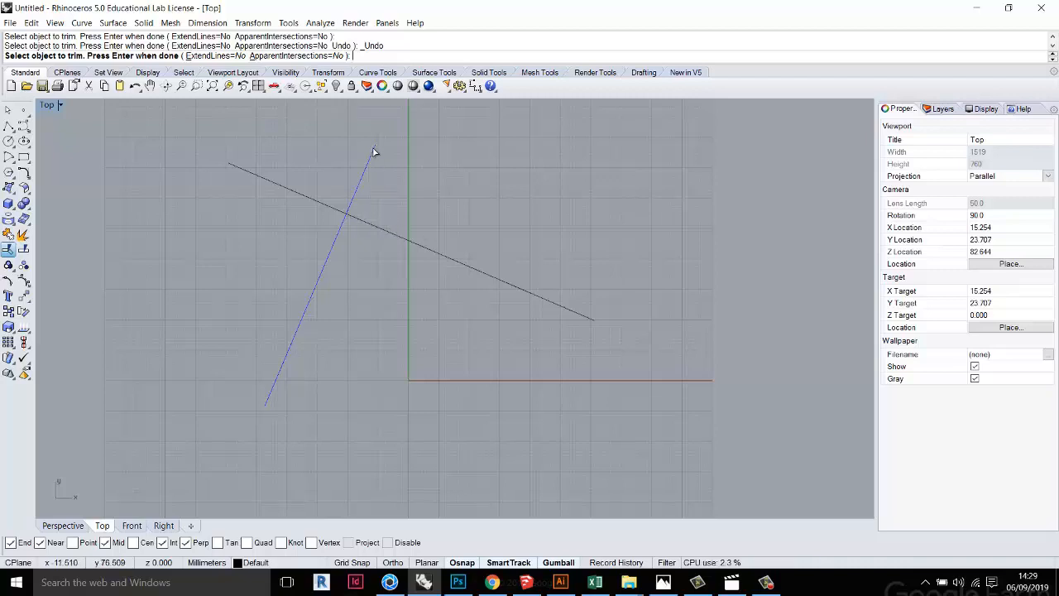
pyautogui.click(323, 207)
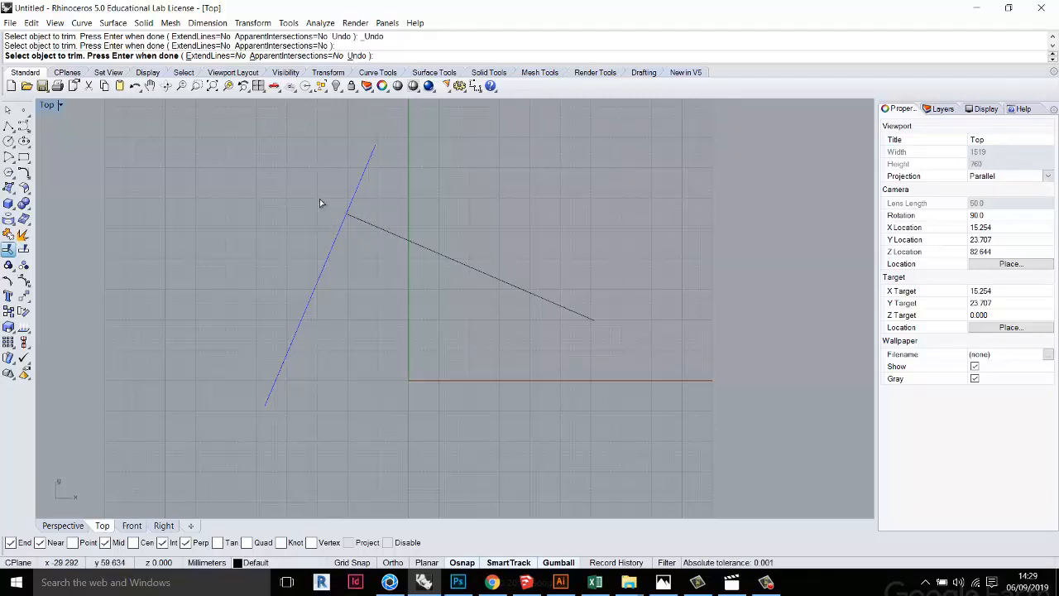
pyautogui.hotkey('ctrl', 'z')
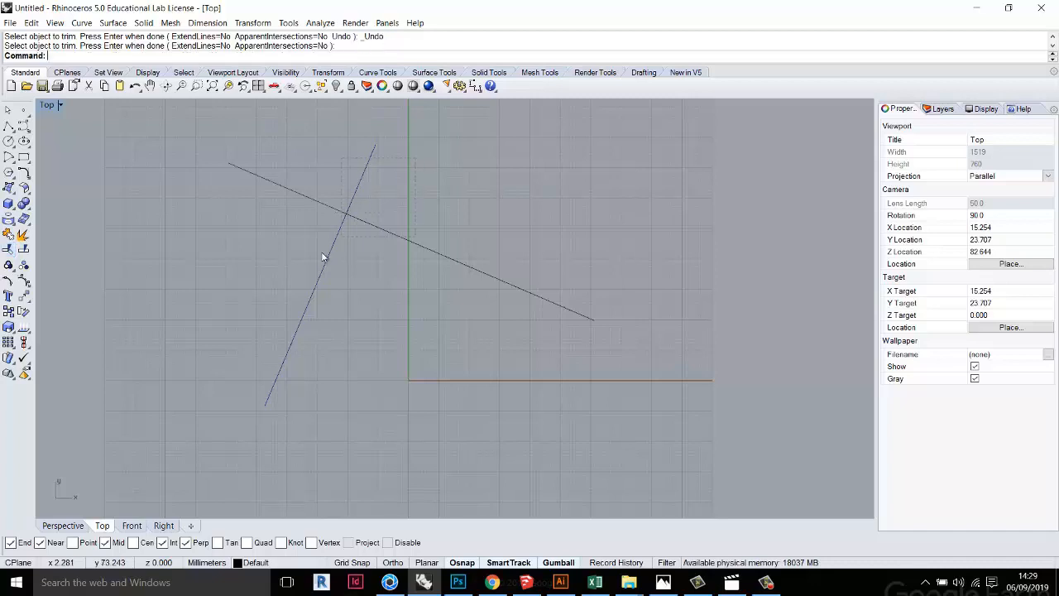
# End the Trim command and delete both crossing lines
pyautogui.press('Return')
pyautogui.press('Delete')
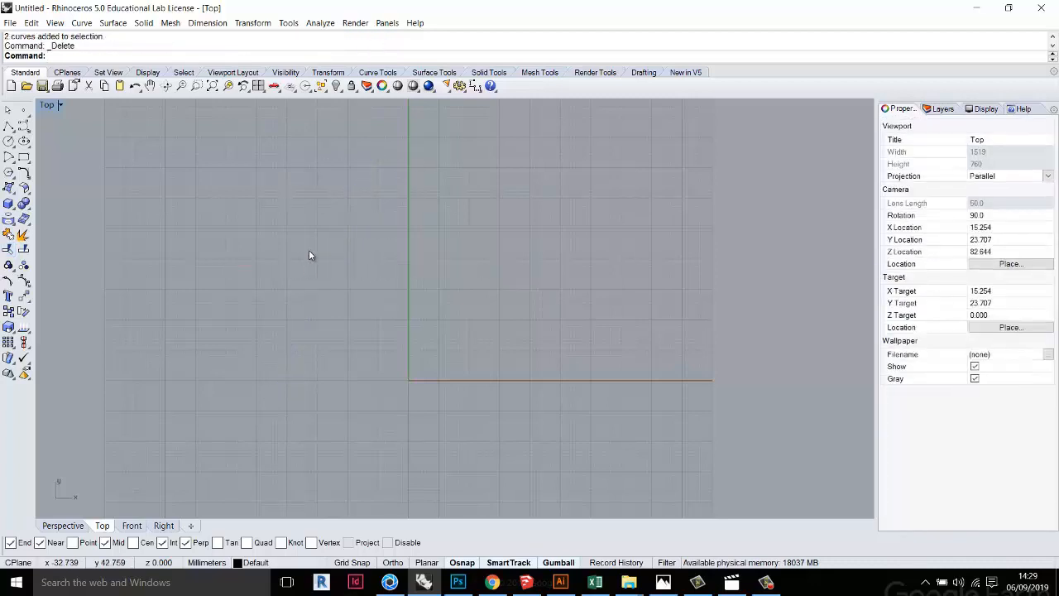
# Draw a rectangle enclosing the origin and explode it into separate line segments
pyautogui.click(24, 158)
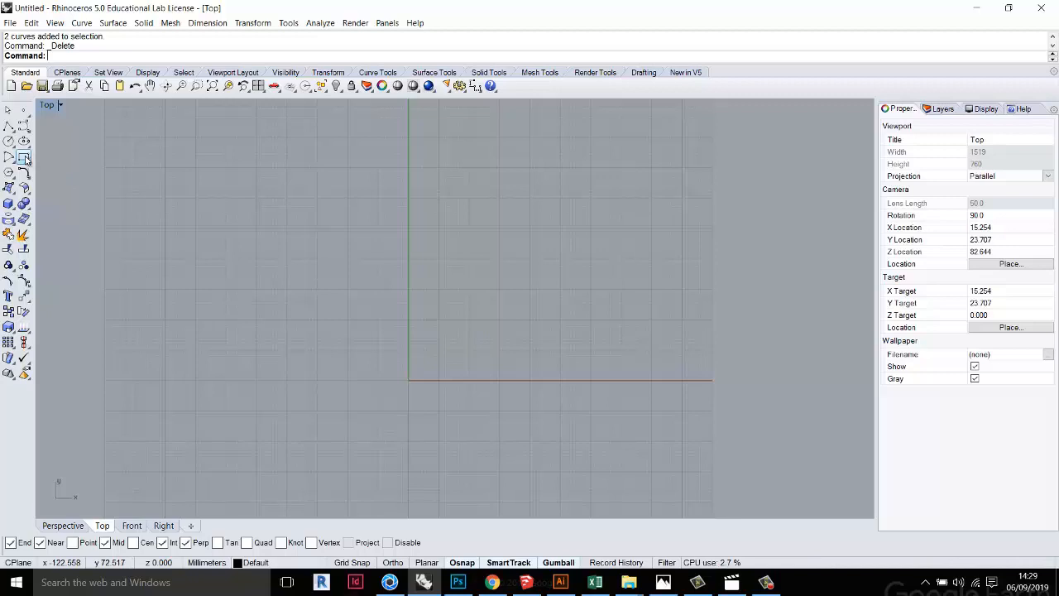
pyautogui.click(305, 237)
pyautogui.click(543, 461)
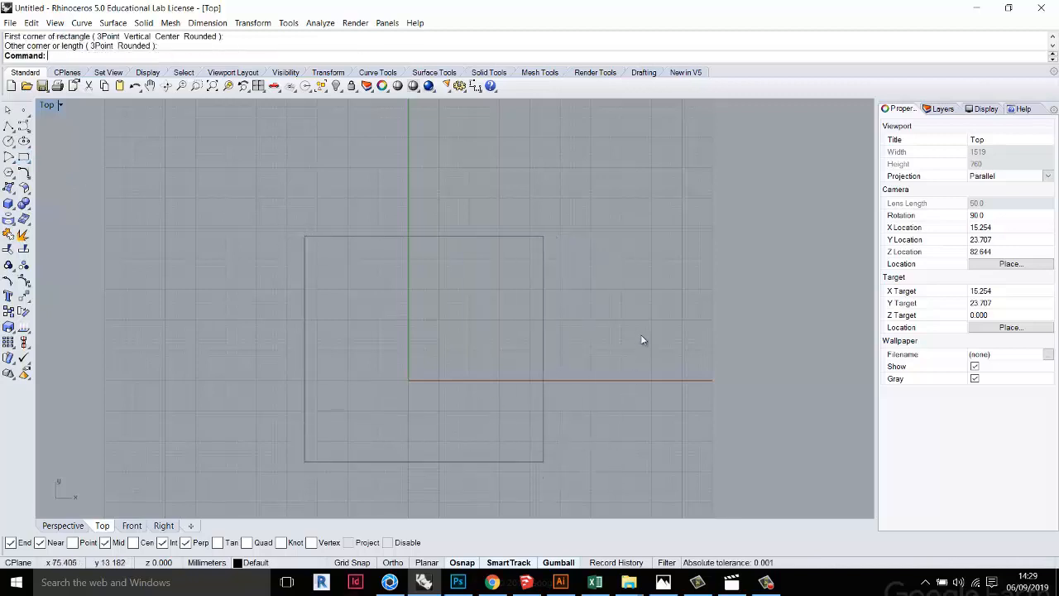
pyautogui.scroll(1, 518, 393)
pyautogui.click(546, 289)
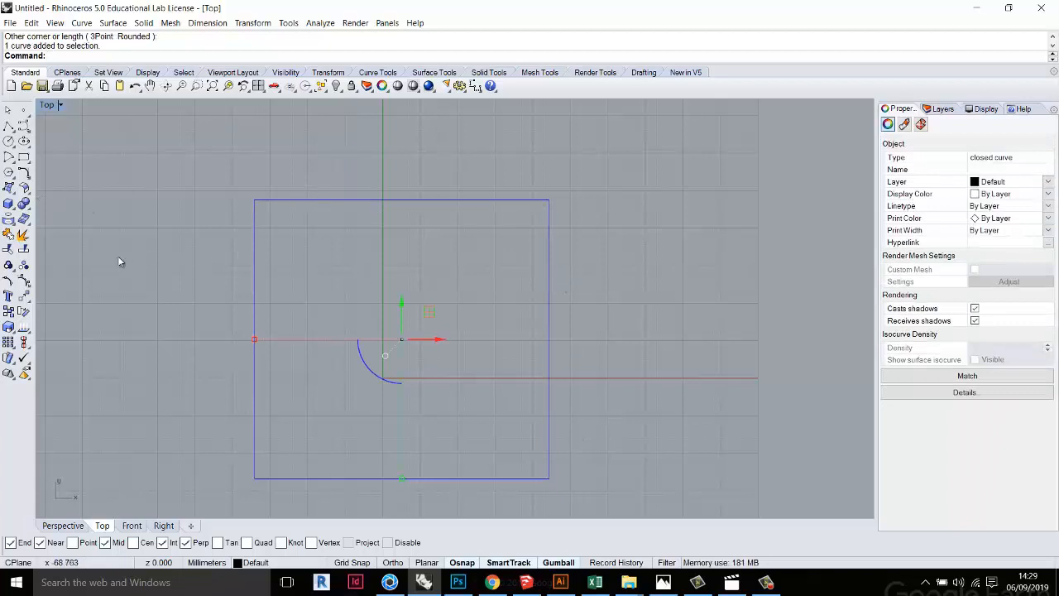
pyautogui.click(23, 236)
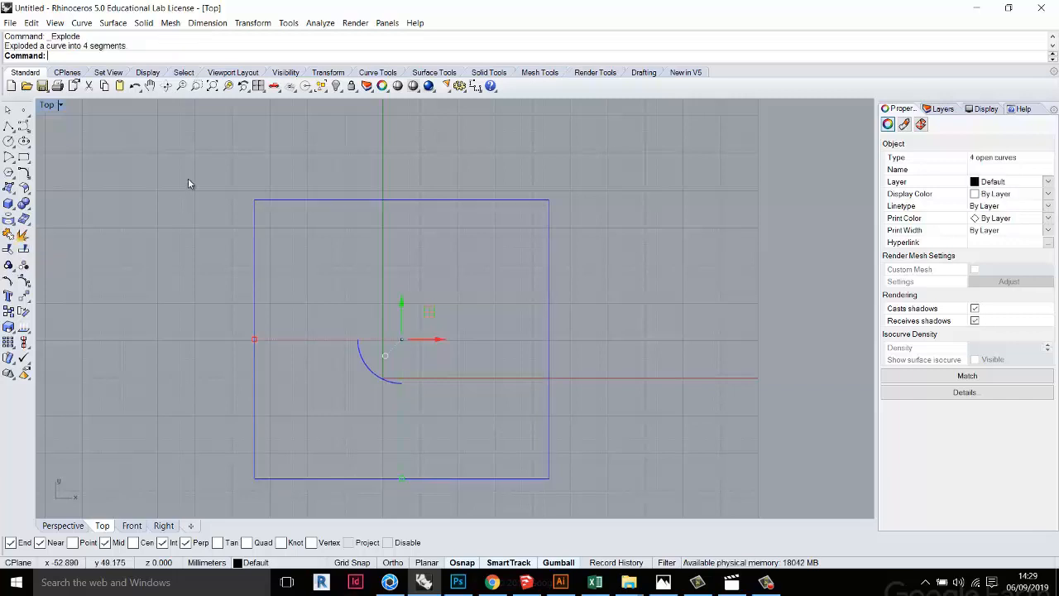
# Select the exploded rectangle's top, right and bottom edges individually to check them, and delete all four segments
pyautogui.click(188, 175)
pyautogui.click(282, 201)
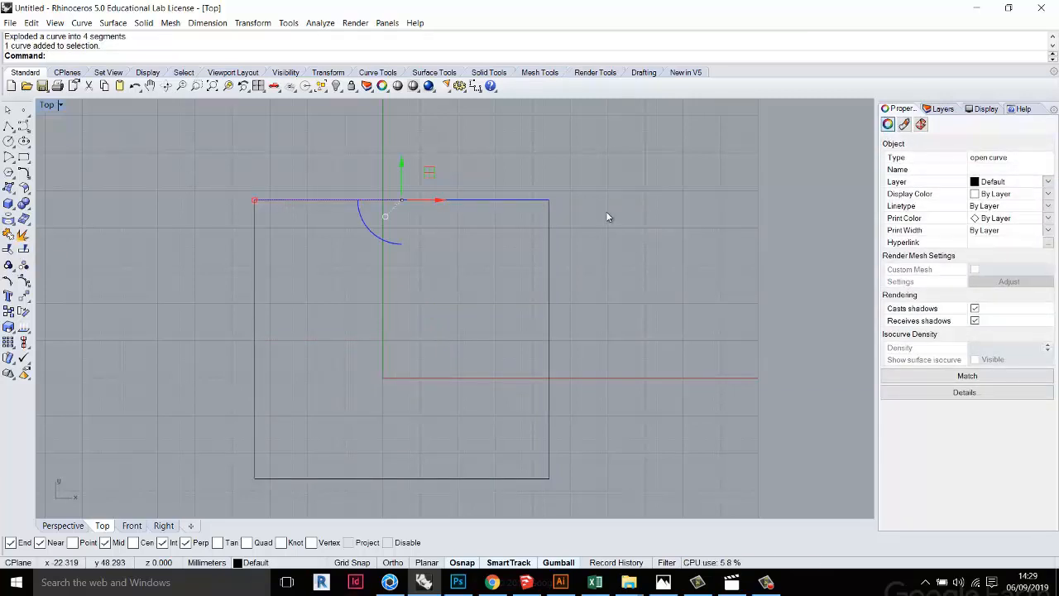
pyautogui.click(550, 226)
pyautogui.click(522, 447)
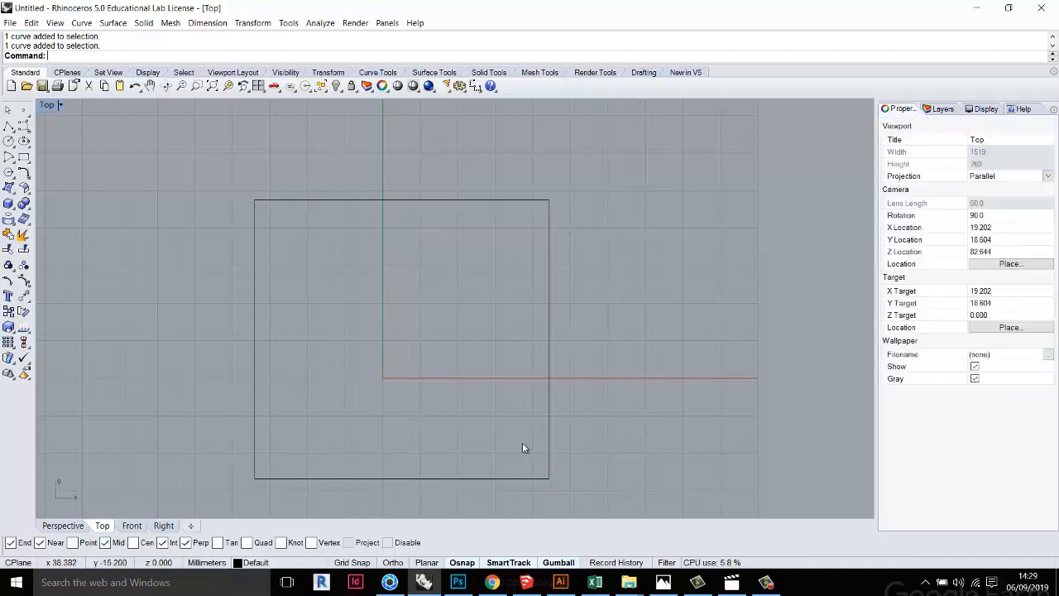
pyautogui.click(511, 484)
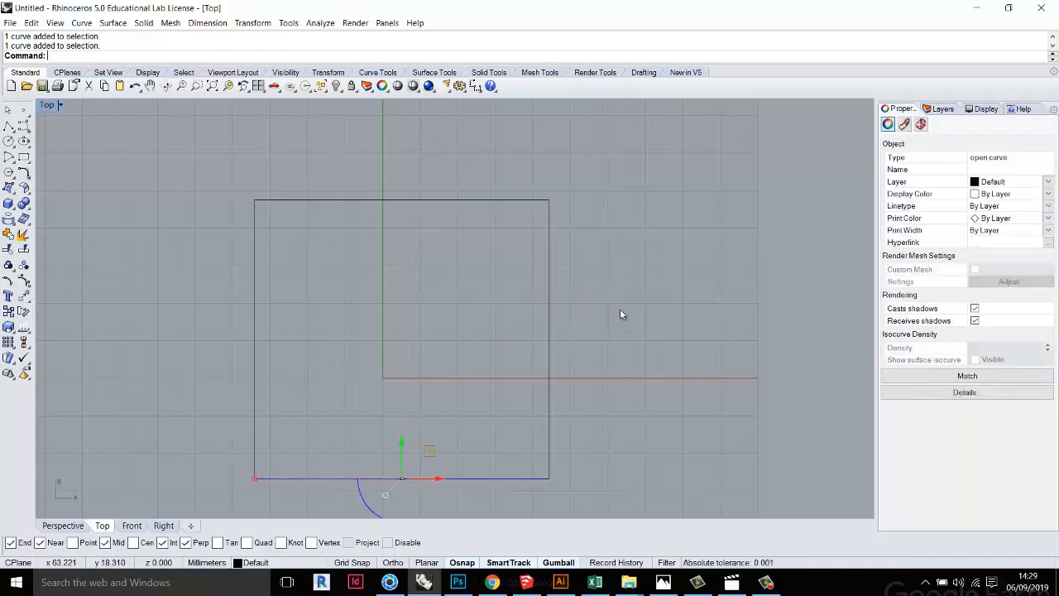
pyautogui.click(620, 310)
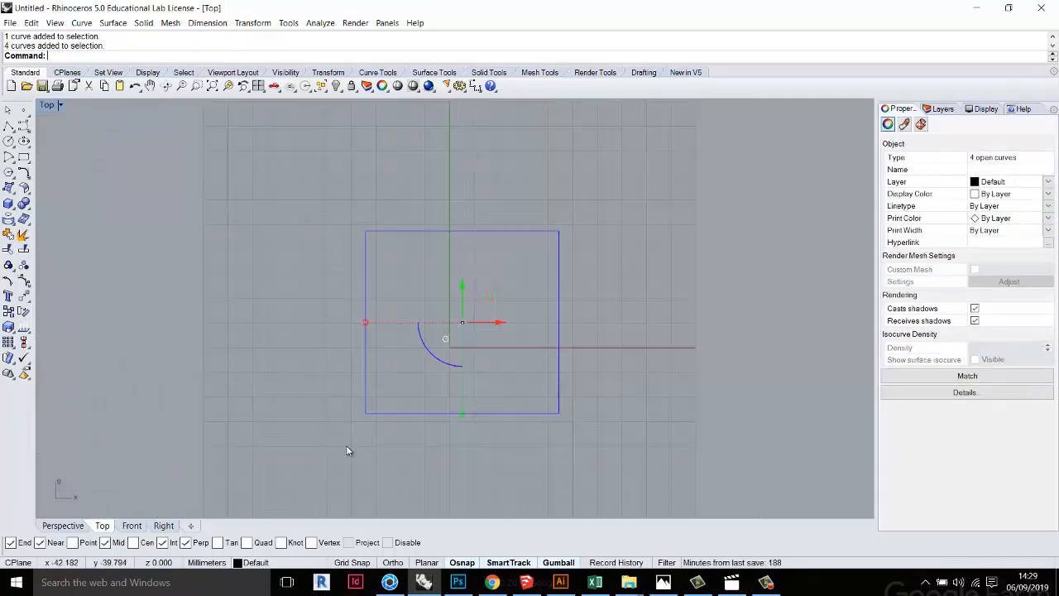
pyautogui.press('Delete')
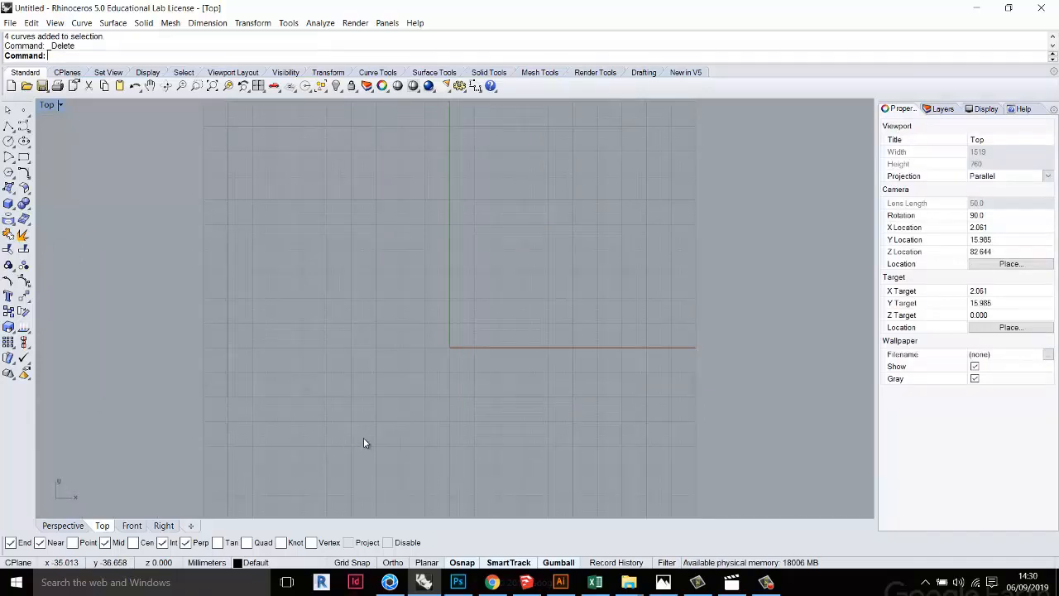
# Draw a large rectangle that encloses the origin and crosses both axes
pyautogui.click(24, 157)
pyautogui.click(311, 194)
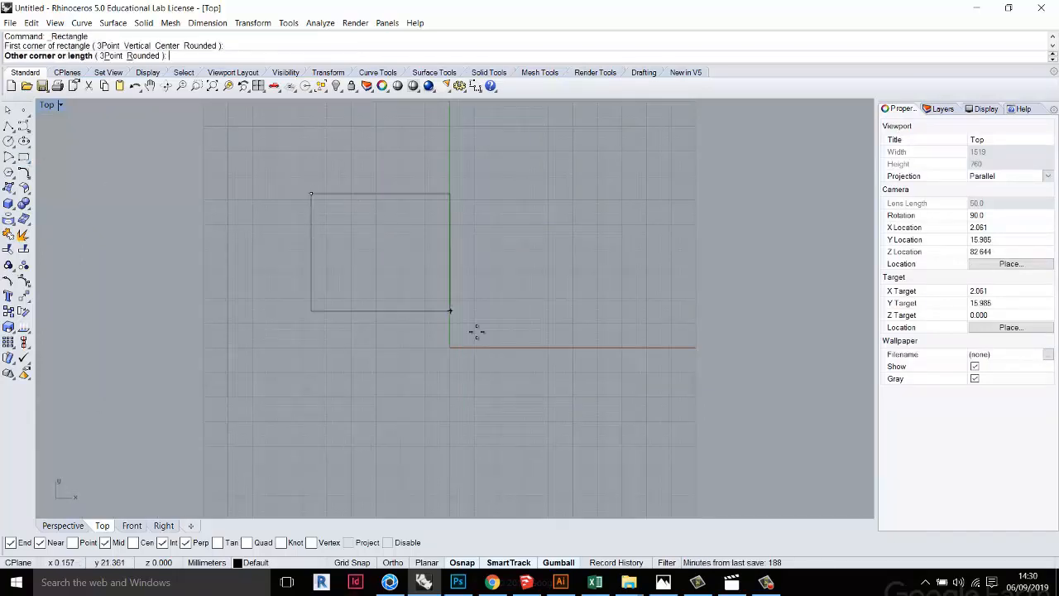
pyautogui.click(547, 410)
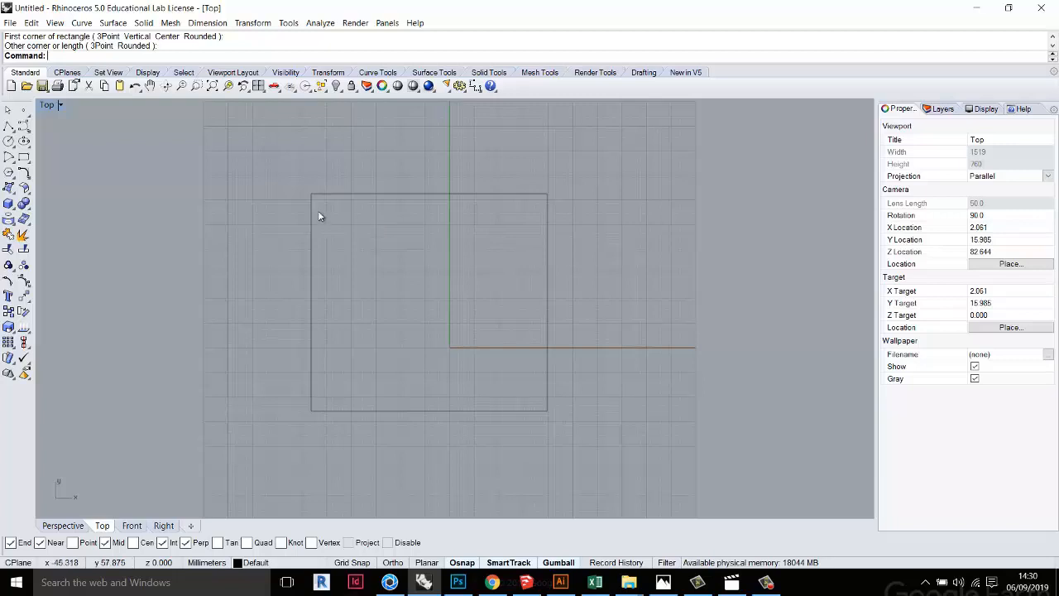
# Rotate the rectangle 45 degrees about its upper-right corner, taking an Ortho-constrained horizontal direction as the first reference
pyautogui.click(25, 313)
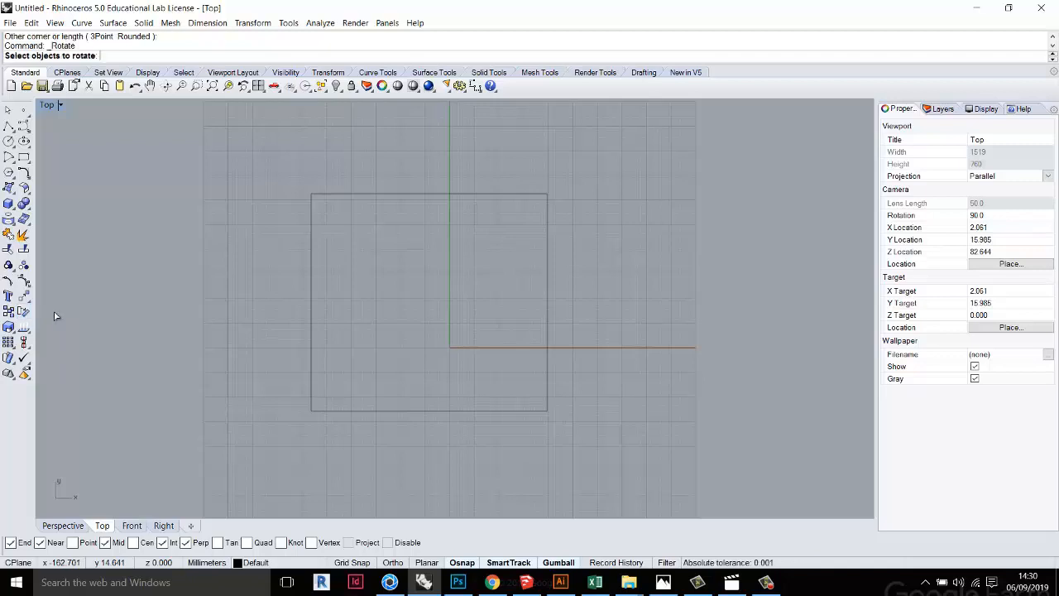
pyautogui.click(349, 198)
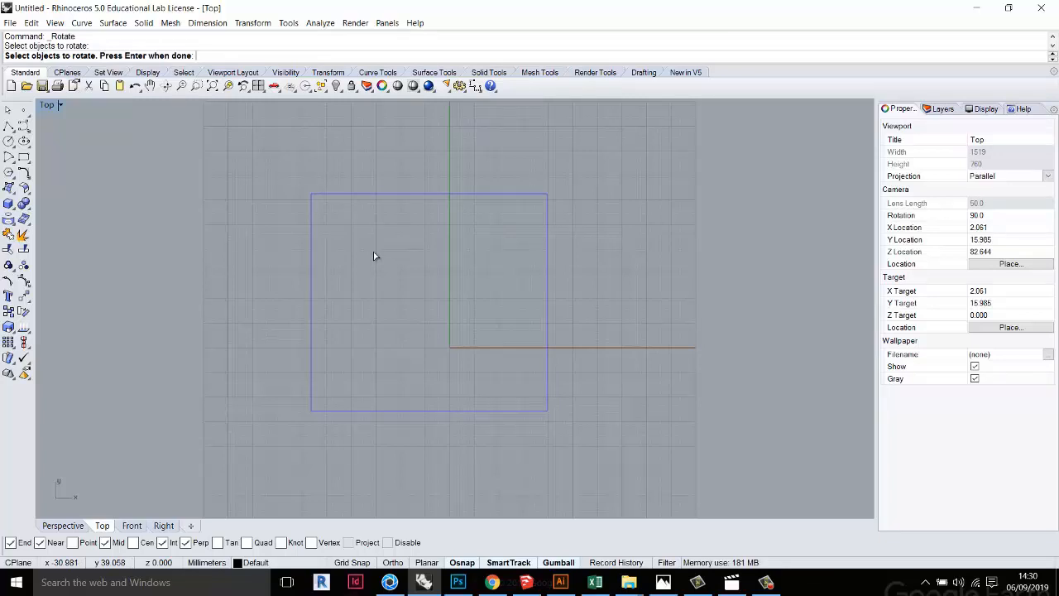
pyautogui.press('Return')
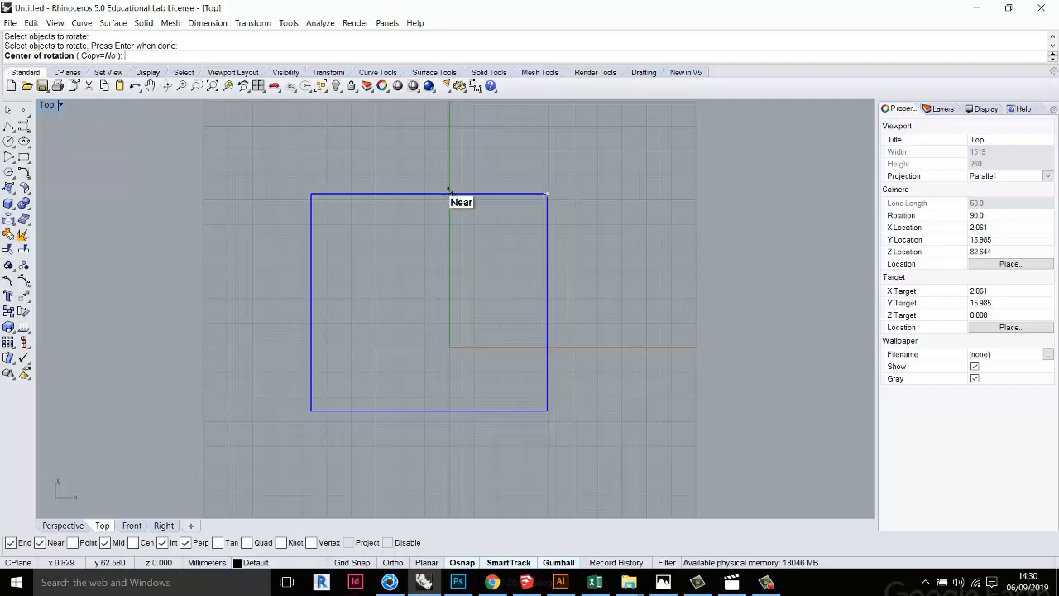
pyautogui.click(546, 193)
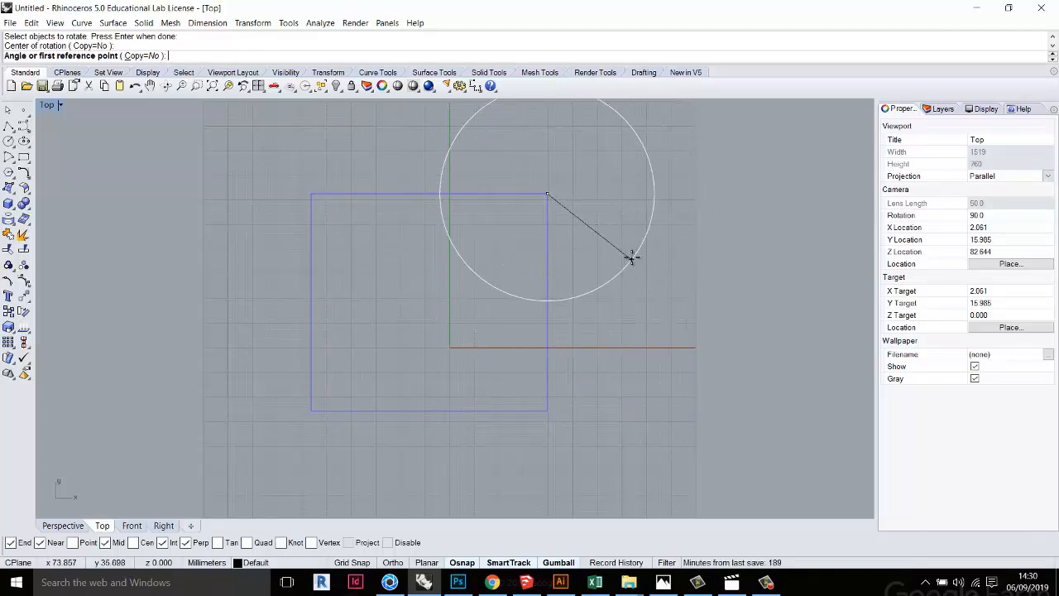
pyautogui.press('F8')
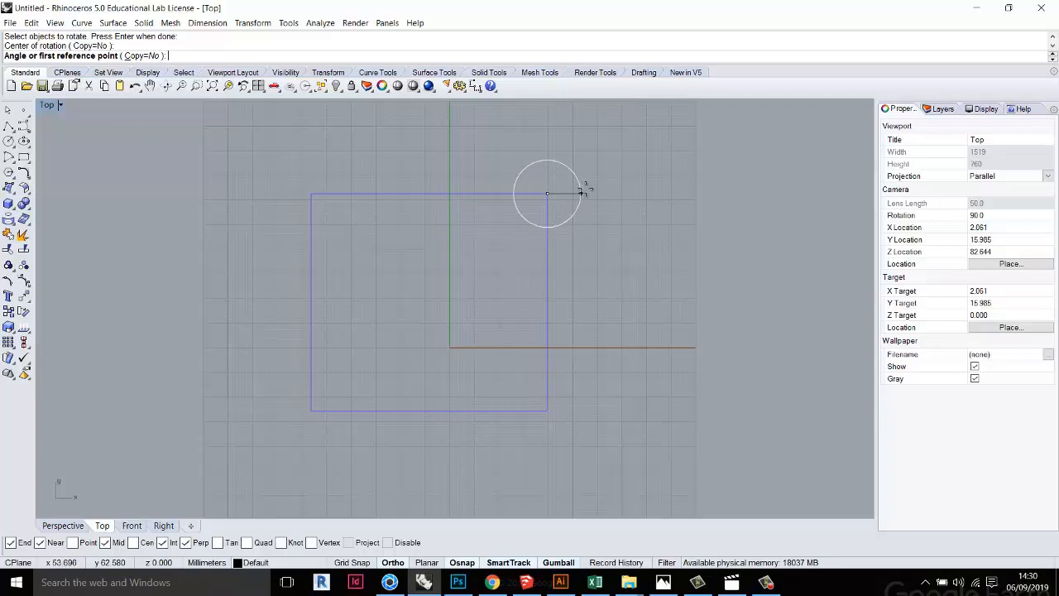
pyautogui.click(656, 192)
pyautogui.press('F8')
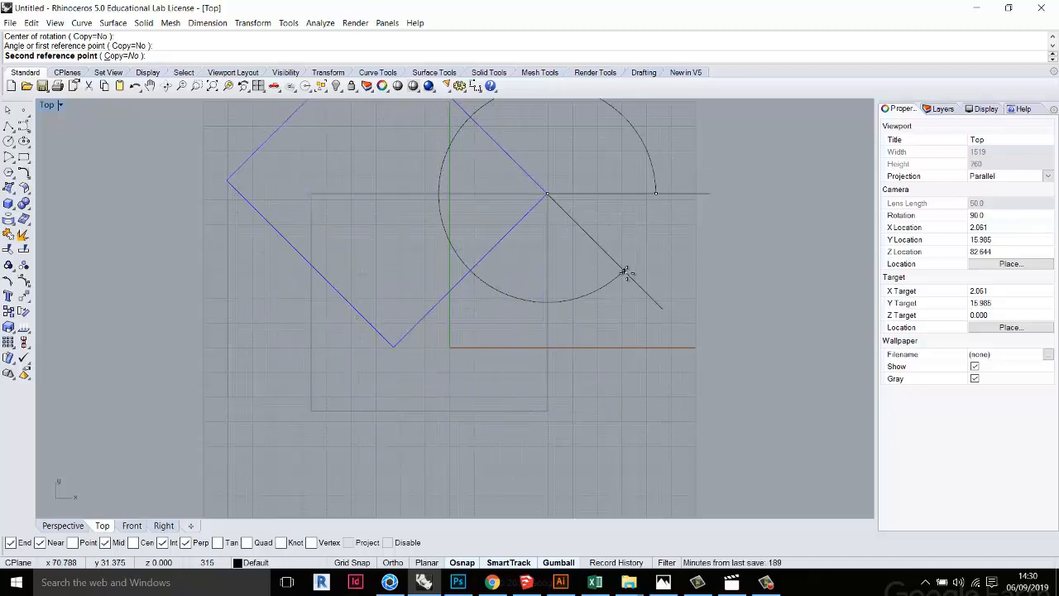
pyautogui.write('4')
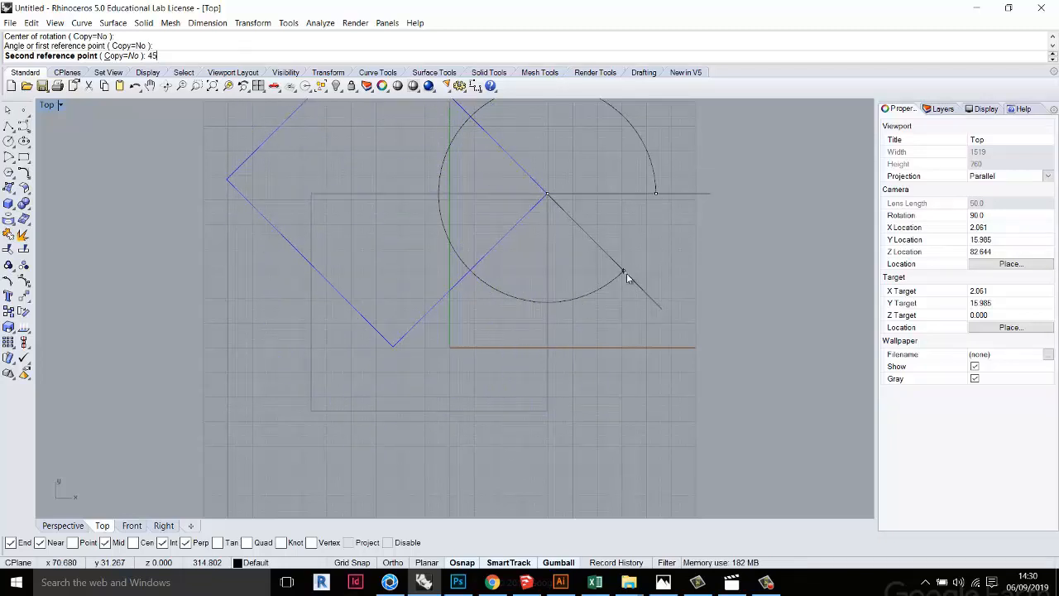
pyautogui.write('5')
pyautogui.press('Return')
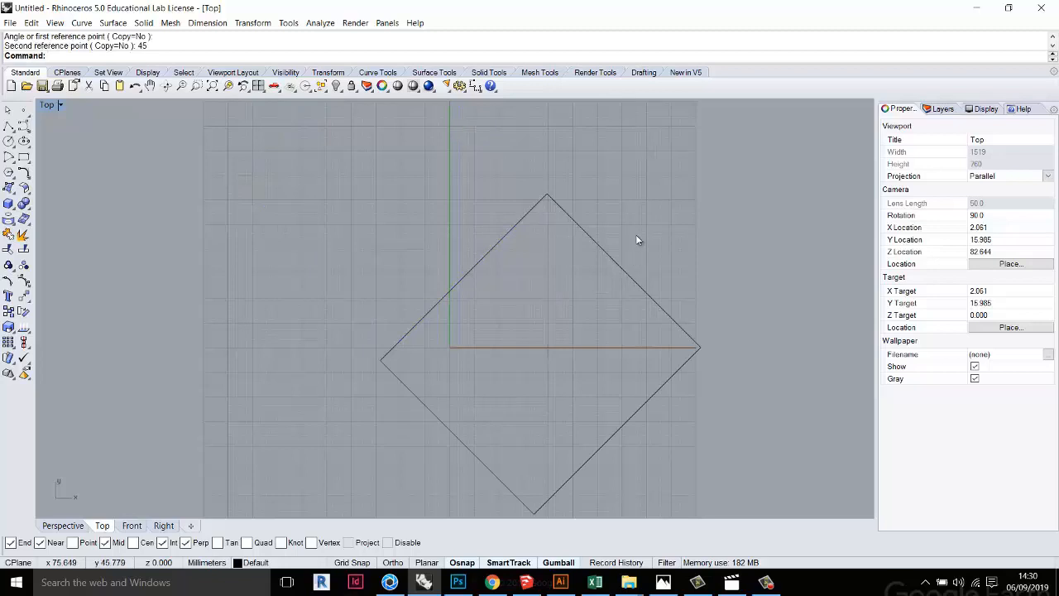
# Select the rotated rectangle with a crossing selection and delete it
pyautogui.scroll(-10, 626, 222)
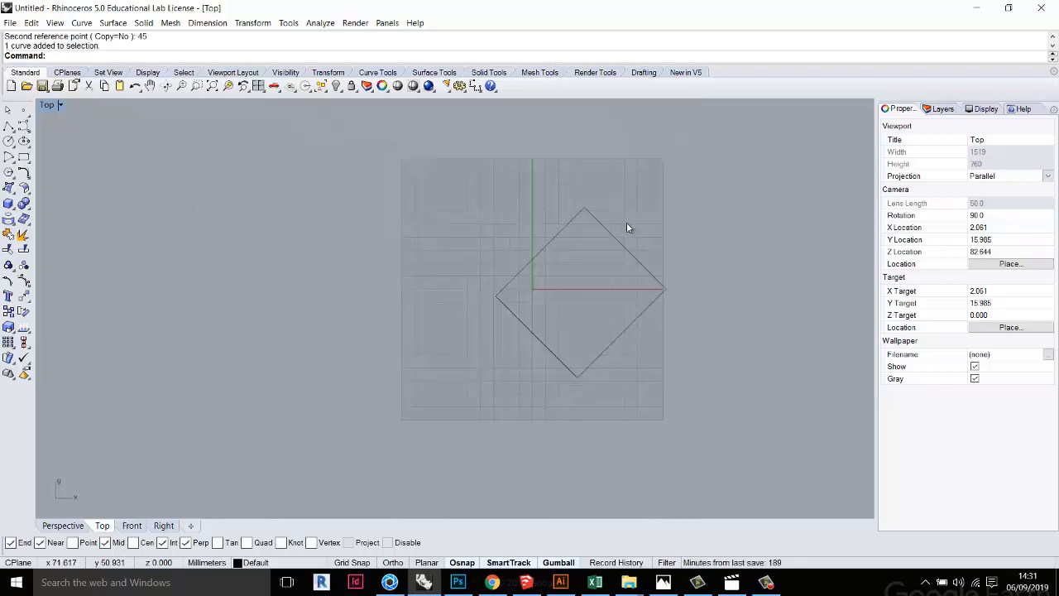
pyautogui.scroll(6, 693, 259)
pyautogui.moveTo(621, 212); pyautogui.dragTo(550, 305)
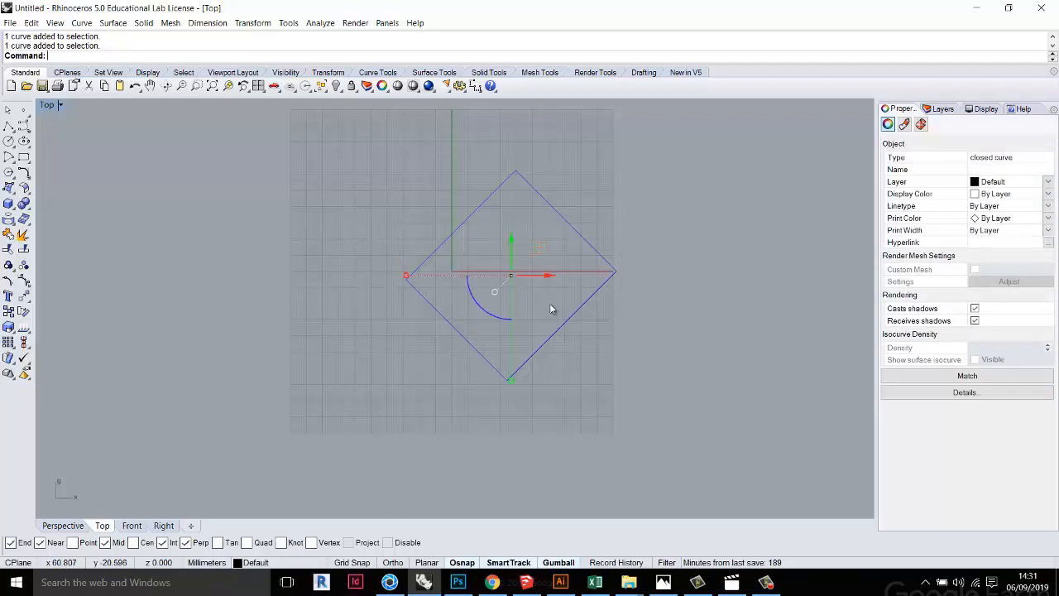
pyautogui.press('Delete')
pyautogui.scroll(3, 43, 153)
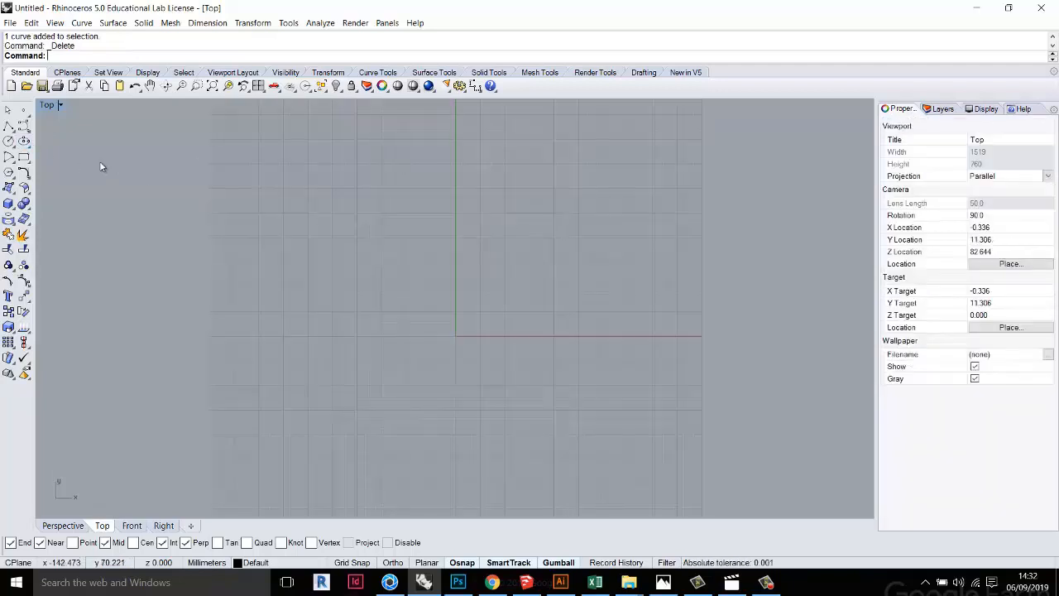
# Draw a small rectangle above the X axis, on the negative X side of the Y axis
pyautogui.click(24, 157)
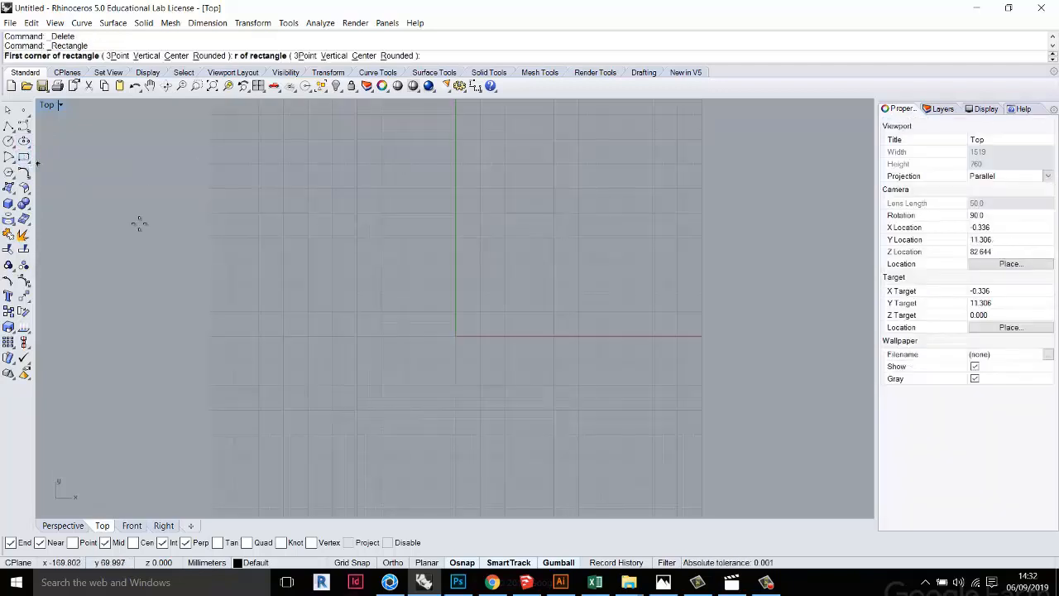
pyautogui.click(271, 303)
pyautogui.click(366, 212)
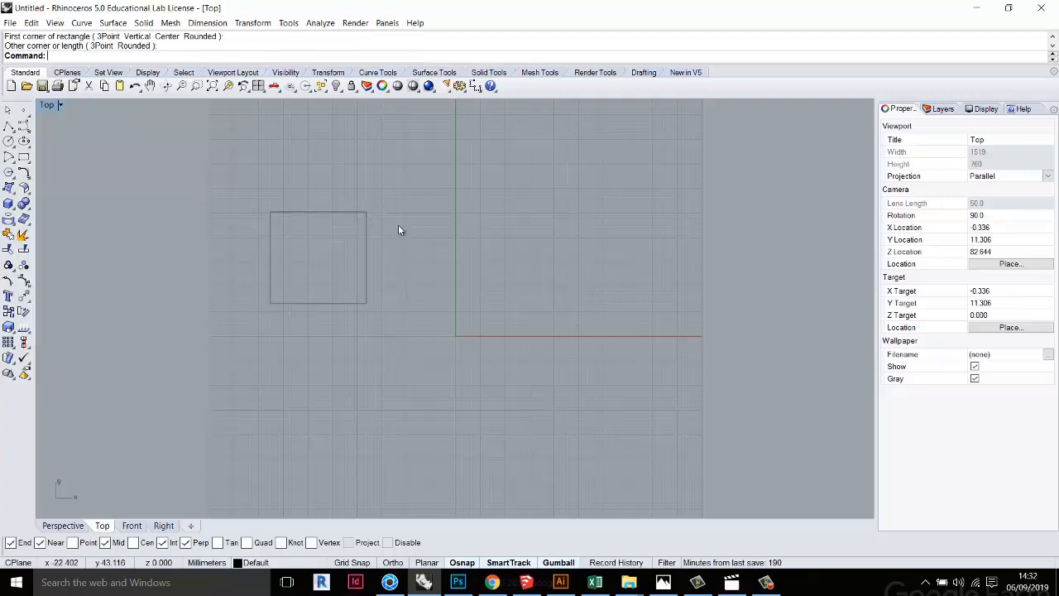
# Move the small rectangle by its upper-right corner up and across so that it straddles the Y axis
pyautogui.write('Move')
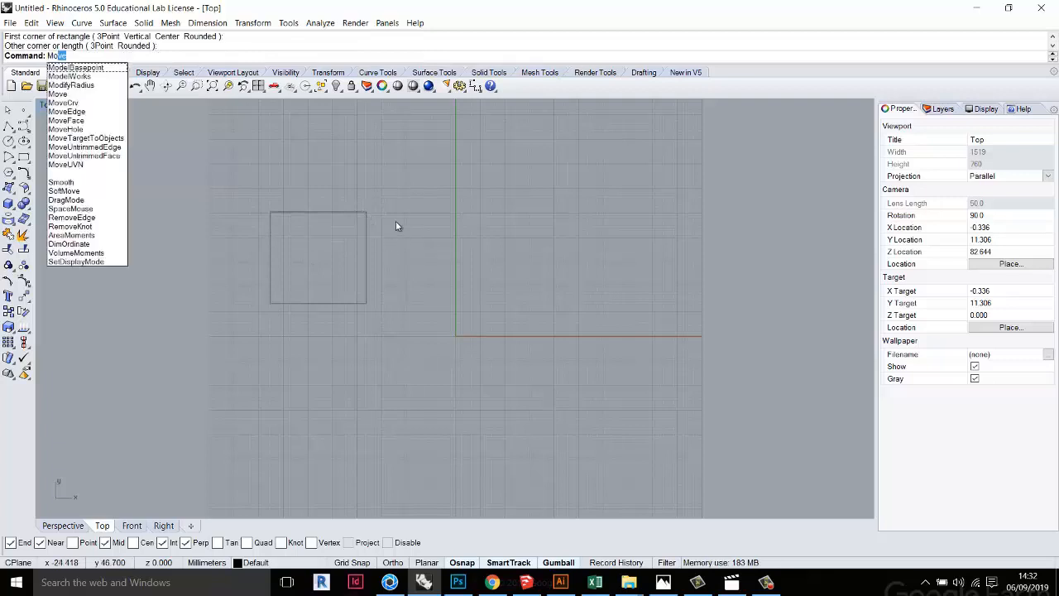
pyautogui.press('Return')
pyautogui.click(369, 227)
pyautogui.press('Return')
pyautogui.click(367, 213)
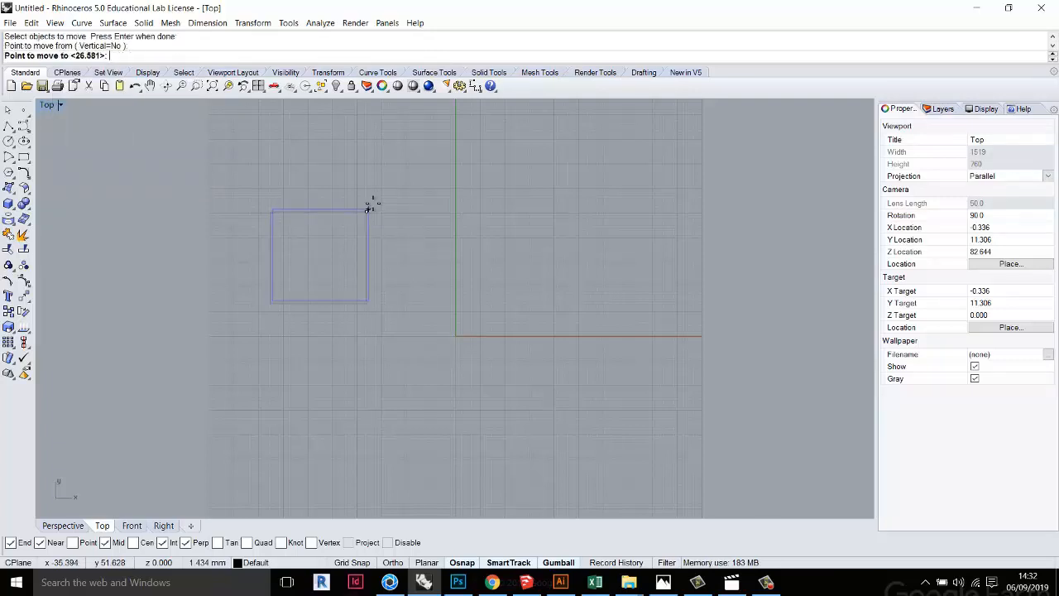
pyautogui.click(520, 146)
pyautogui.scroll(8, 561, 128)
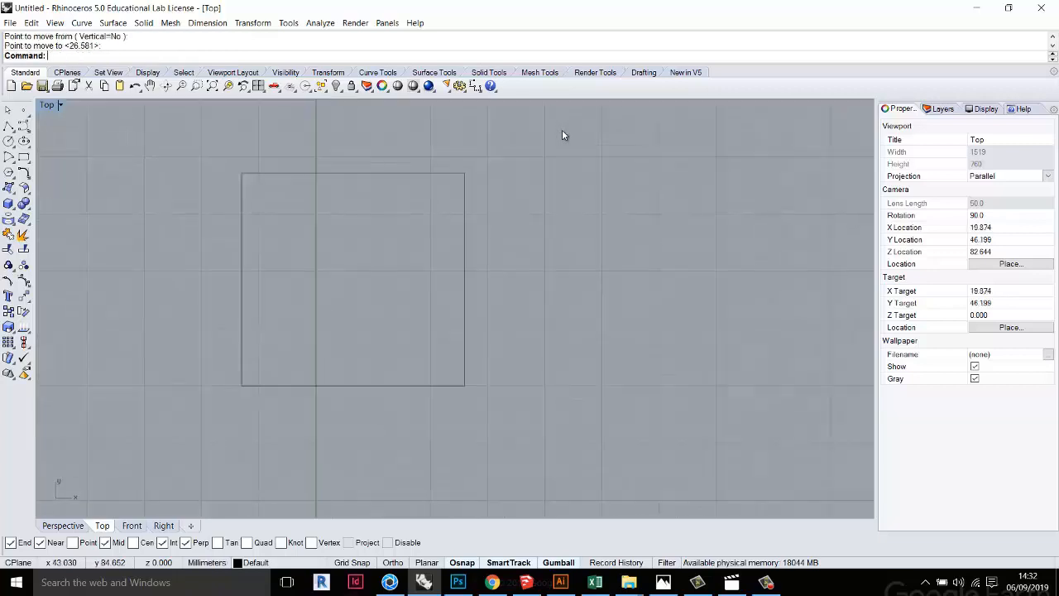
pyautogui.scroll(-10, 556, 136)
pyautogui.scroll(10, 591, 120)
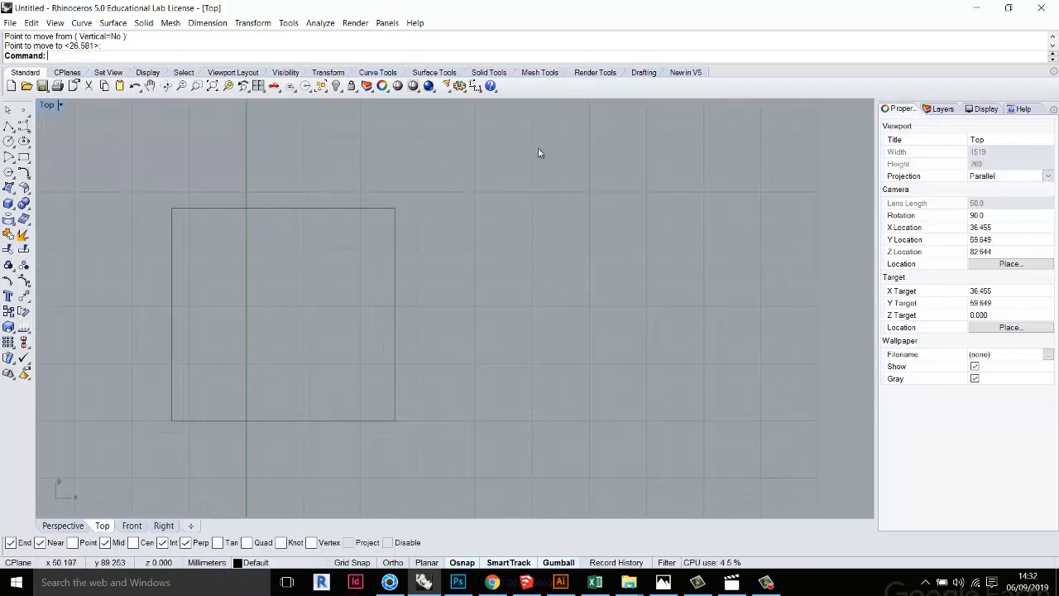
# Repeat Move on the rectangle, taking it by its upper-right corner and placing it entirely on the positive X side
pyautogui.rightClick(422, 226)
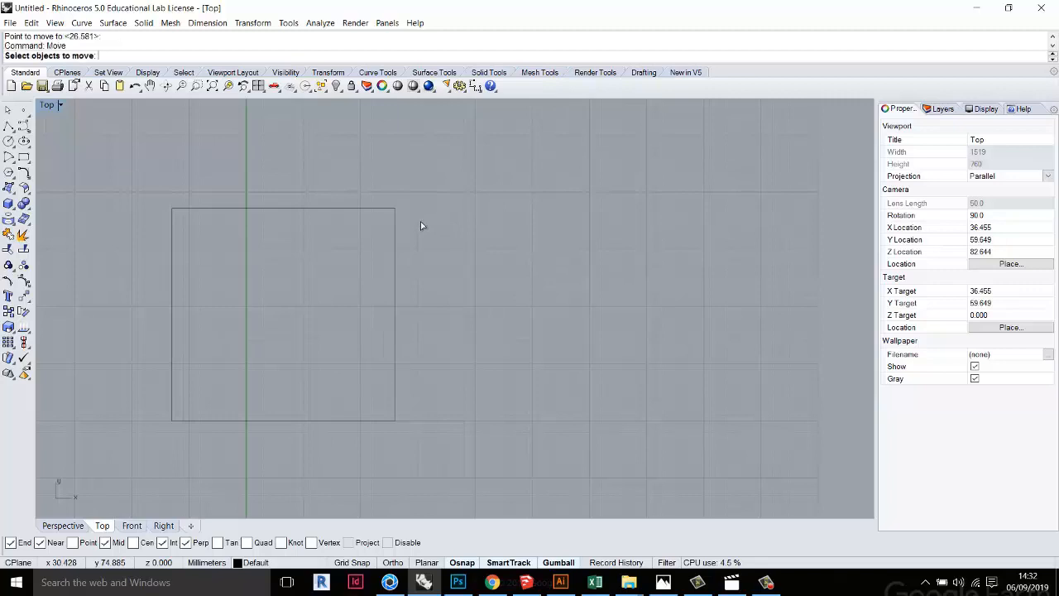
pyautogui.click(396, 210)
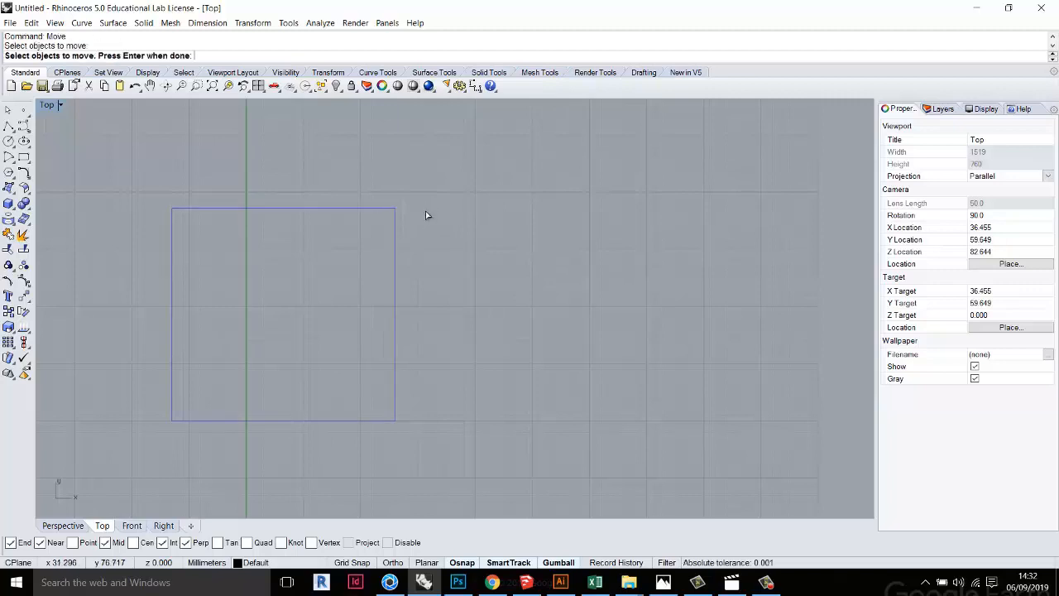
pyautogui.rightClick(425, 213)
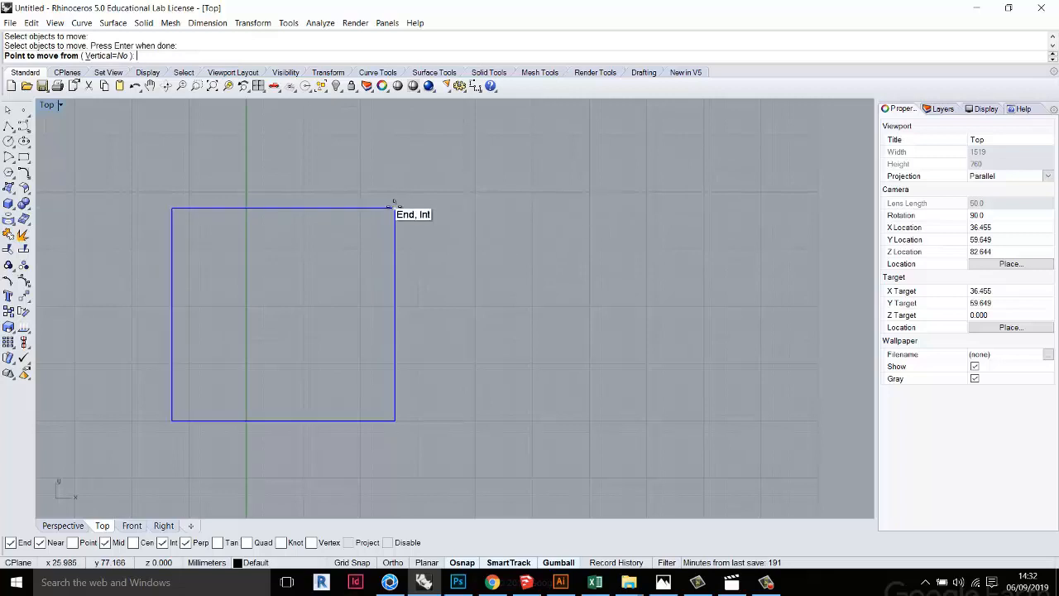
pyautogui.click(394, 202)
pyautogui.click(571, 152)
pyautogui.scroll(-1, 572, 224)
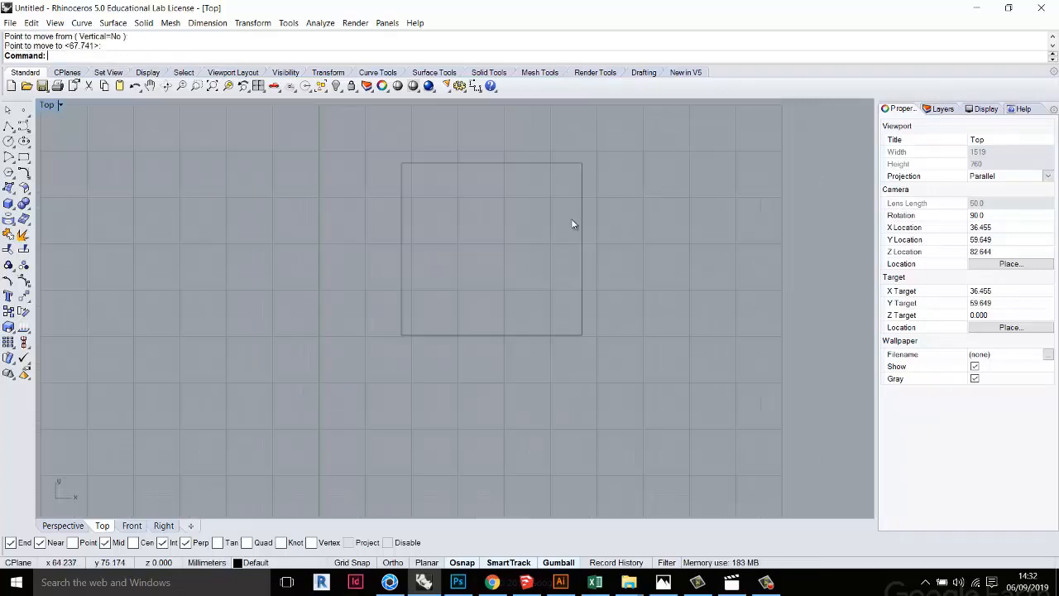
pyautogui.scroll(-12, 573, 224)
pyautogui.scroll(8, 609, 192)
pyautogui.scroll(2, 380, 273)
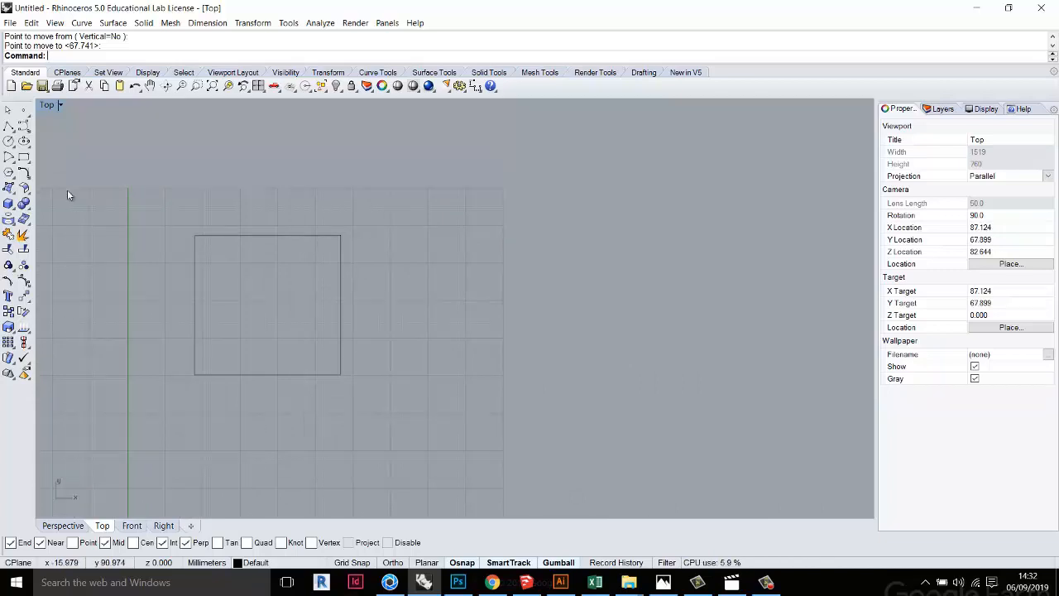
# Copy the rectangle from its upper-right corner to four freely chosen locations around it, and undo the copies
pyautogui.click(32, 24)
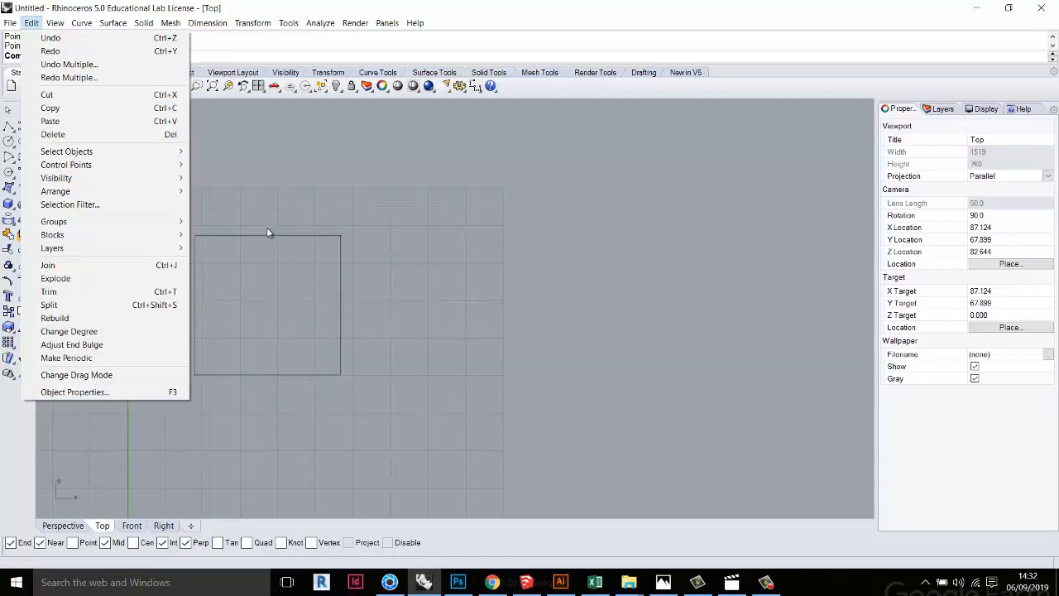
pyautogui.click(254, 208)
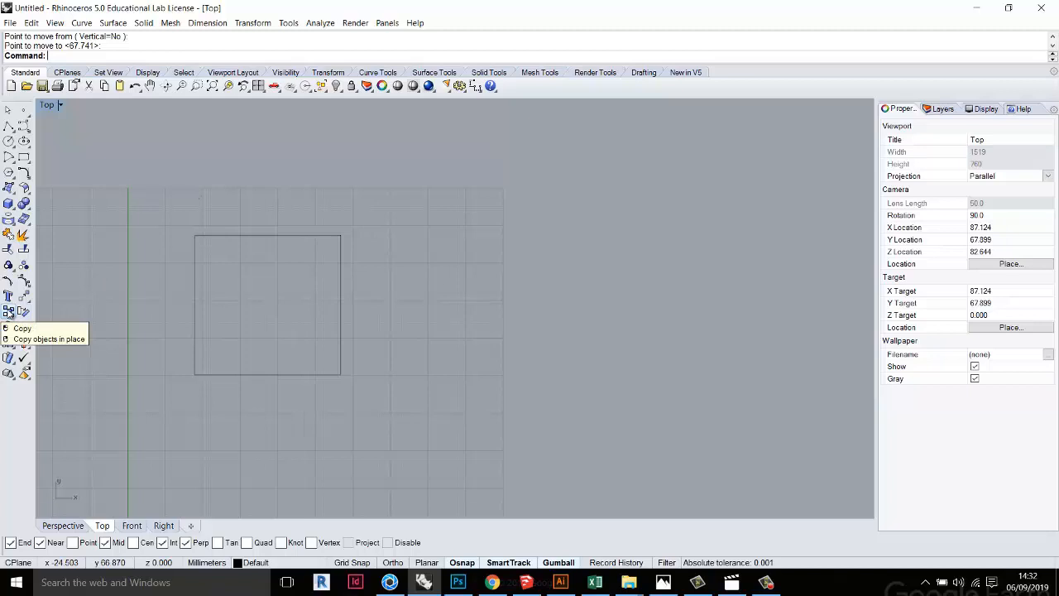
pyautogui.click(9, 311)
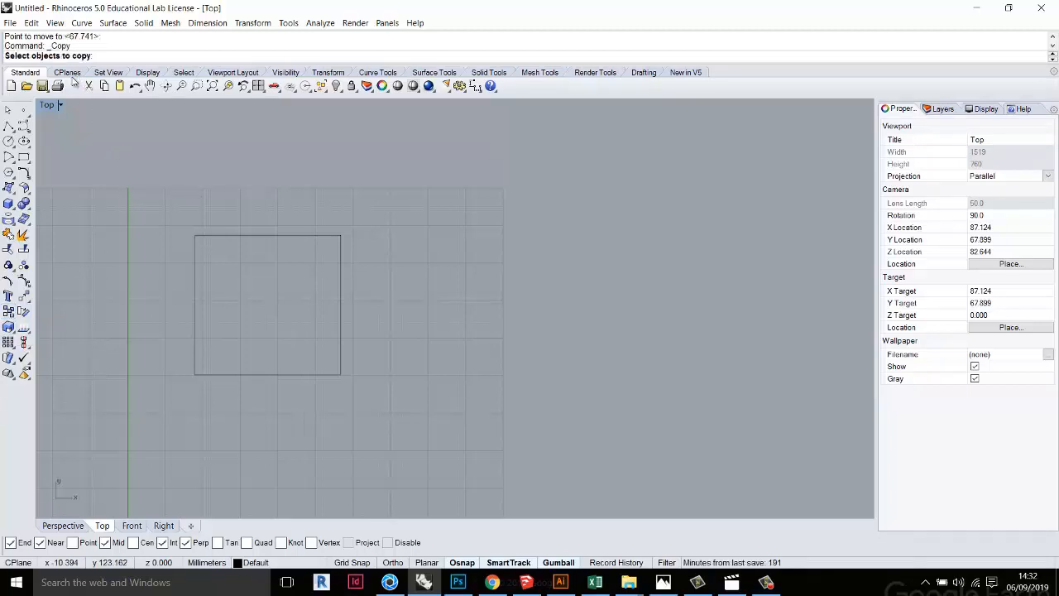
pyautogui.click(255, 235)
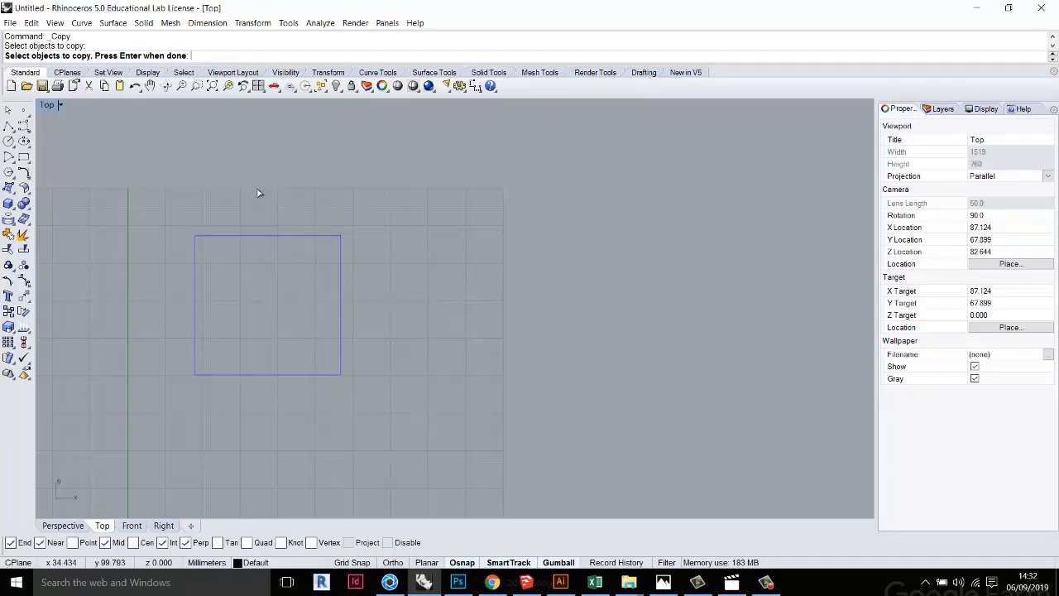
pyautogui.press('Return')
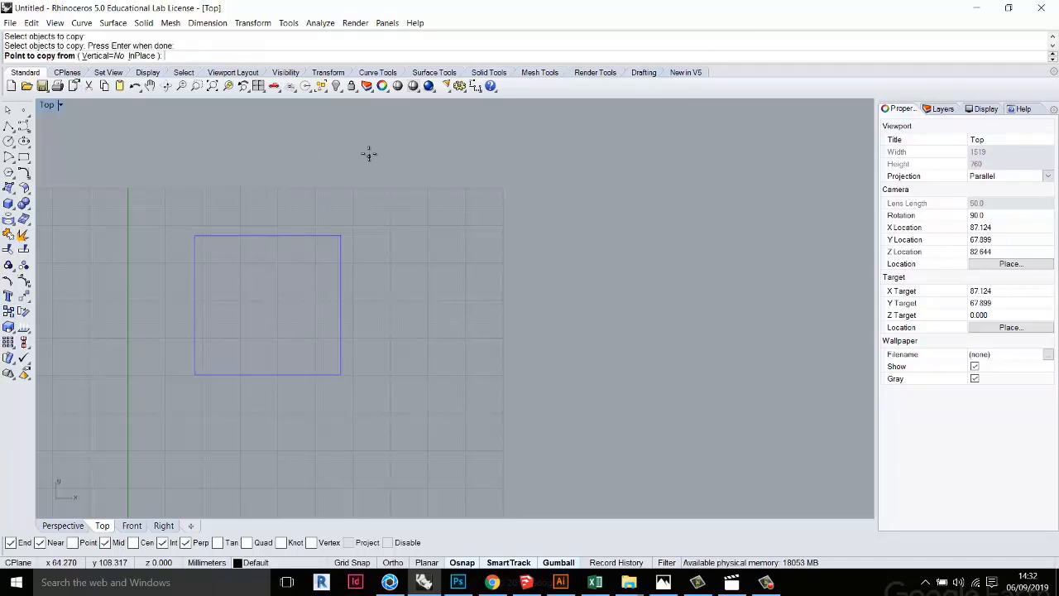
pyautogui.click(340, 236)
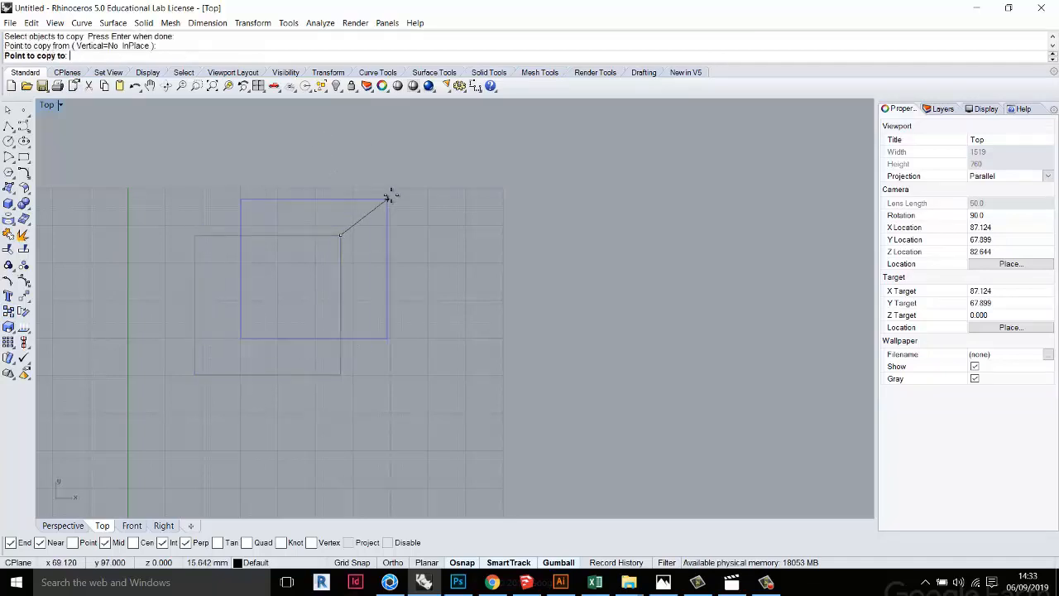
pyautogui.click(526, 149)
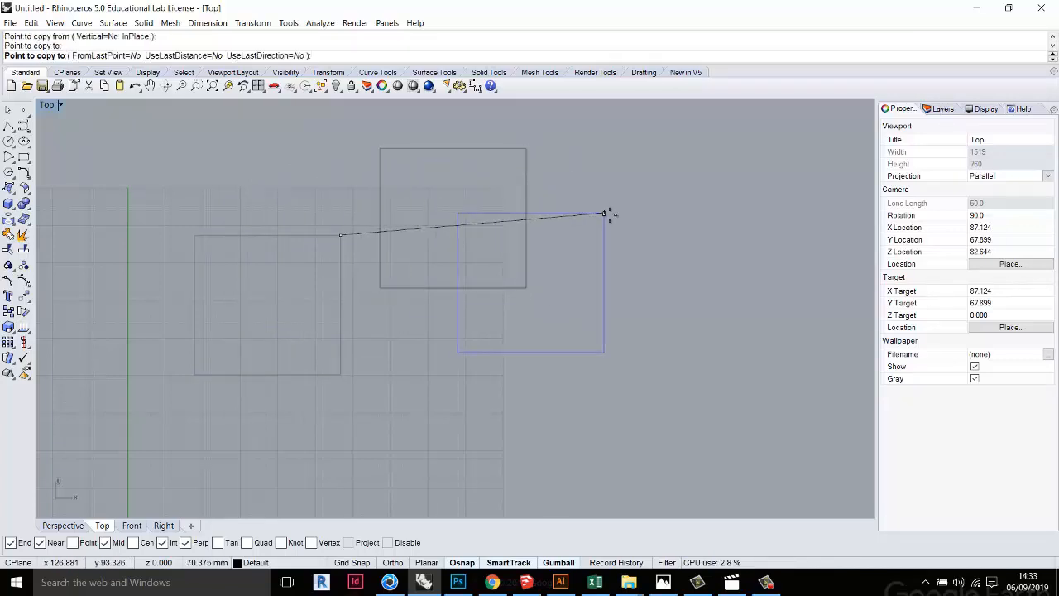
pyautogui.click(709, 164)
pyautogui.click(727, 350)
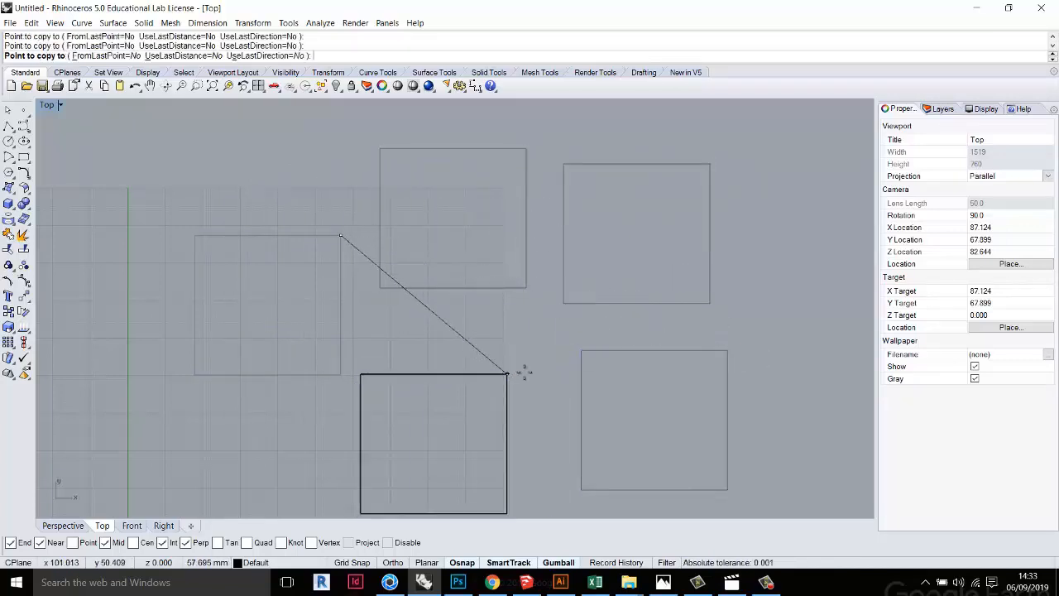
pyautogui.click(525, 373)
pyautogui.press('Return')
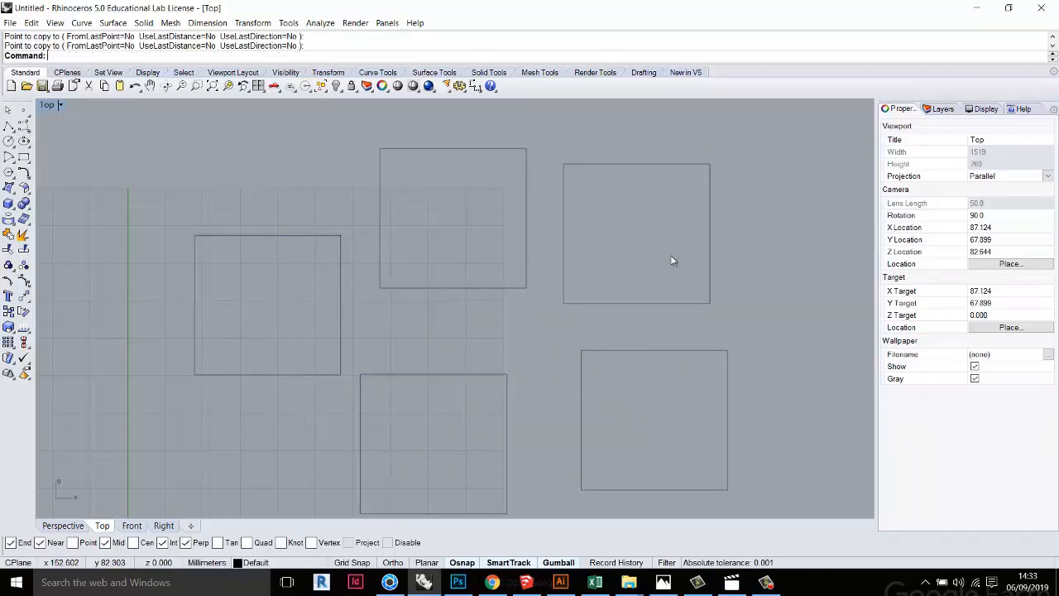
pyautogui.hotkey('ctrl', 'z')
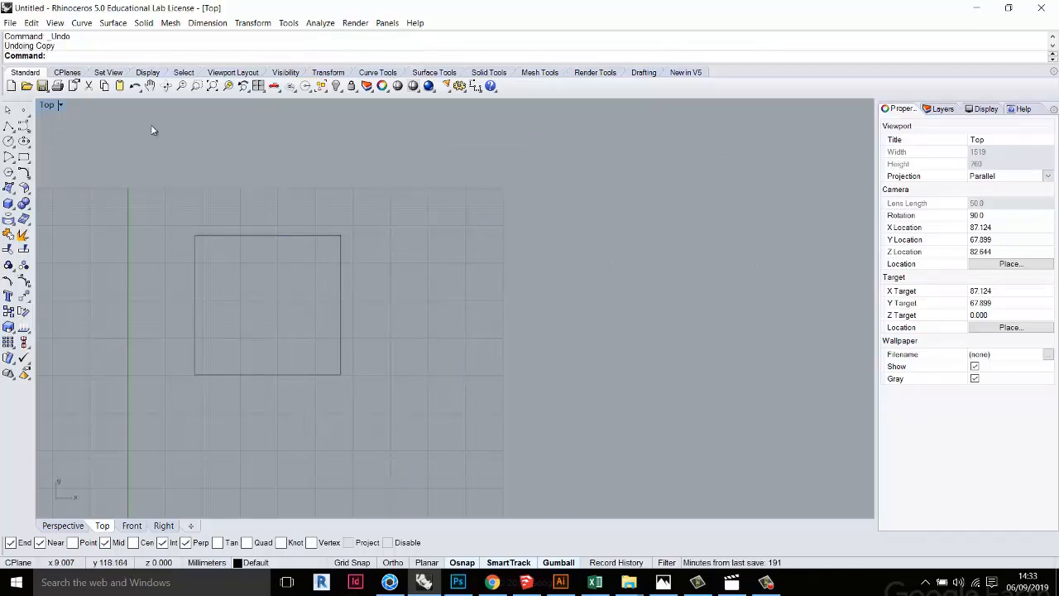
pyautogui.click(8, 311)
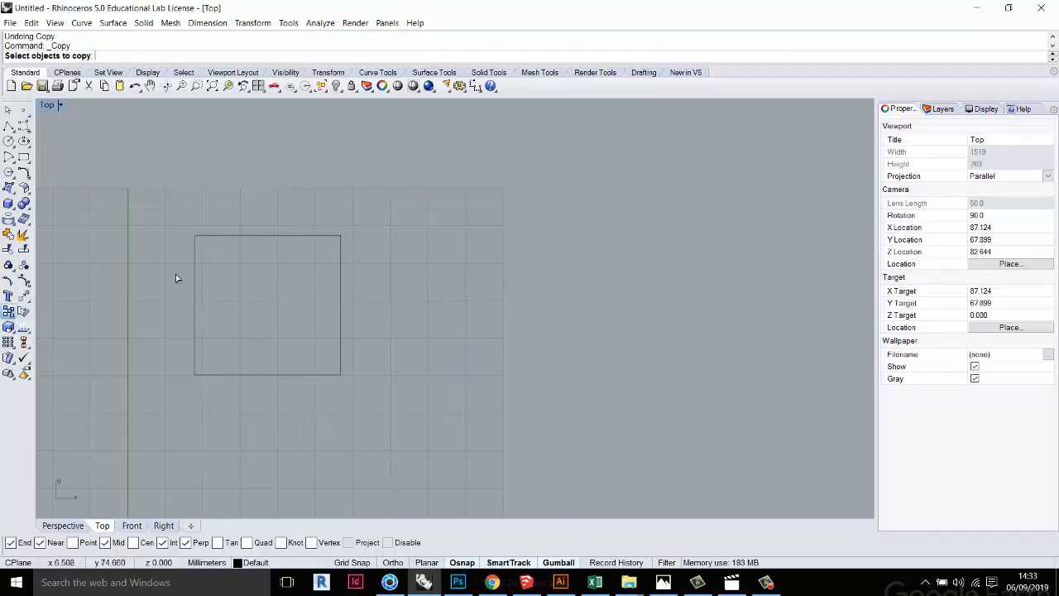
pyautogui.click(241, 237)
pyautogui.press('Return')
pyautogui.click(340, 236)
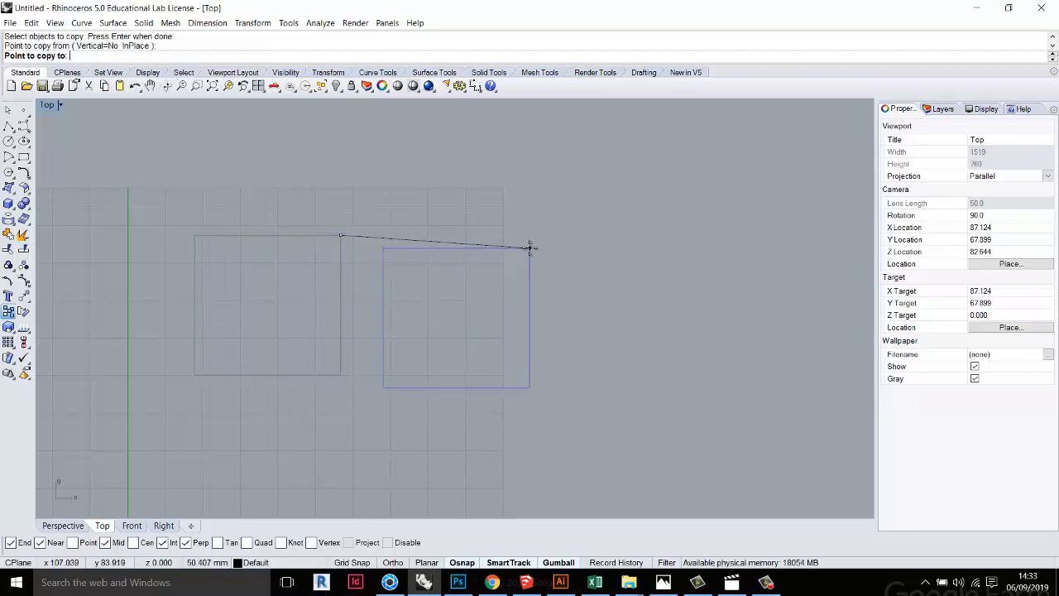
pyautogui.write('@')
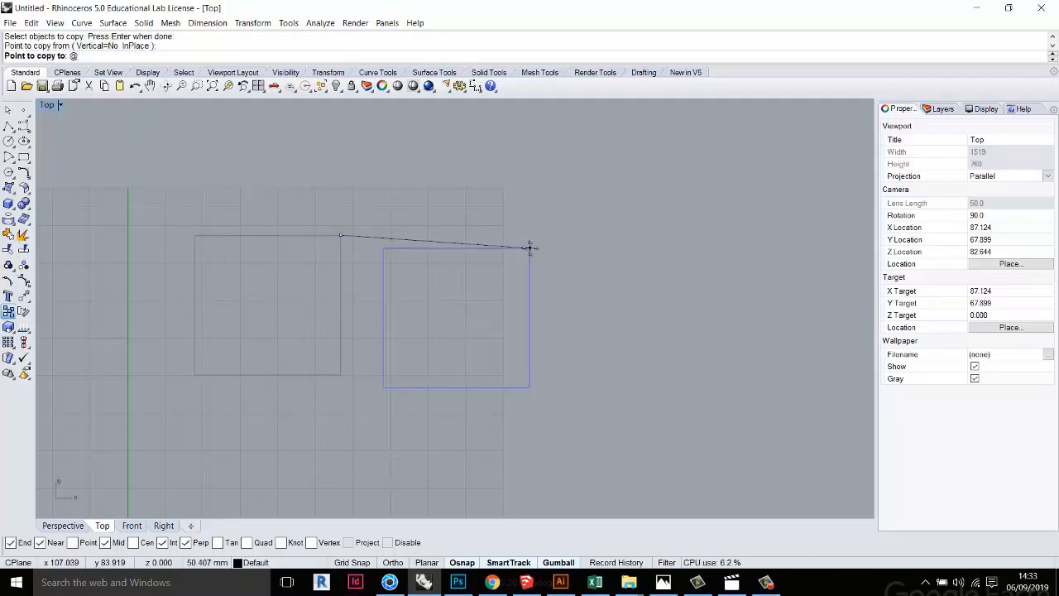
pyautogui.write('100,0')
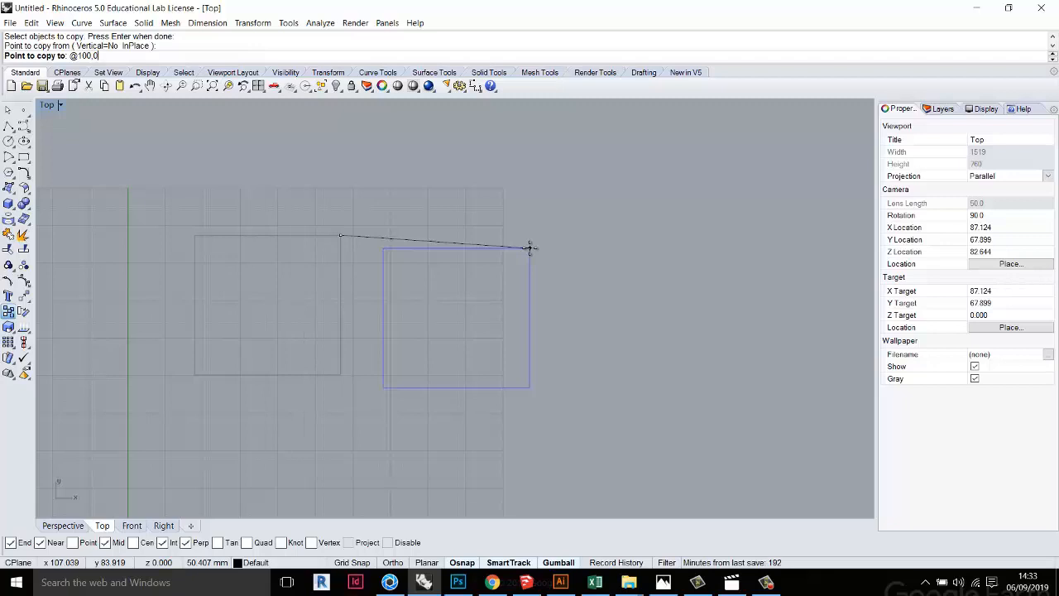
pyautogui.press('Return')
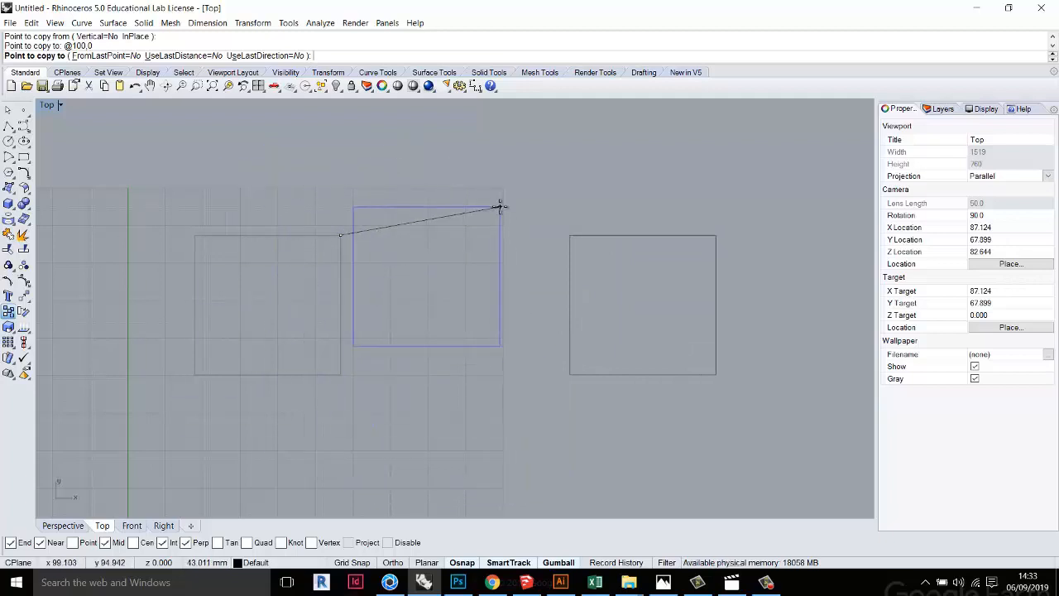
# Place a second copy of the rectangle at the relative point @0,100 and finish the Copy command
pyautogui.write('@0')
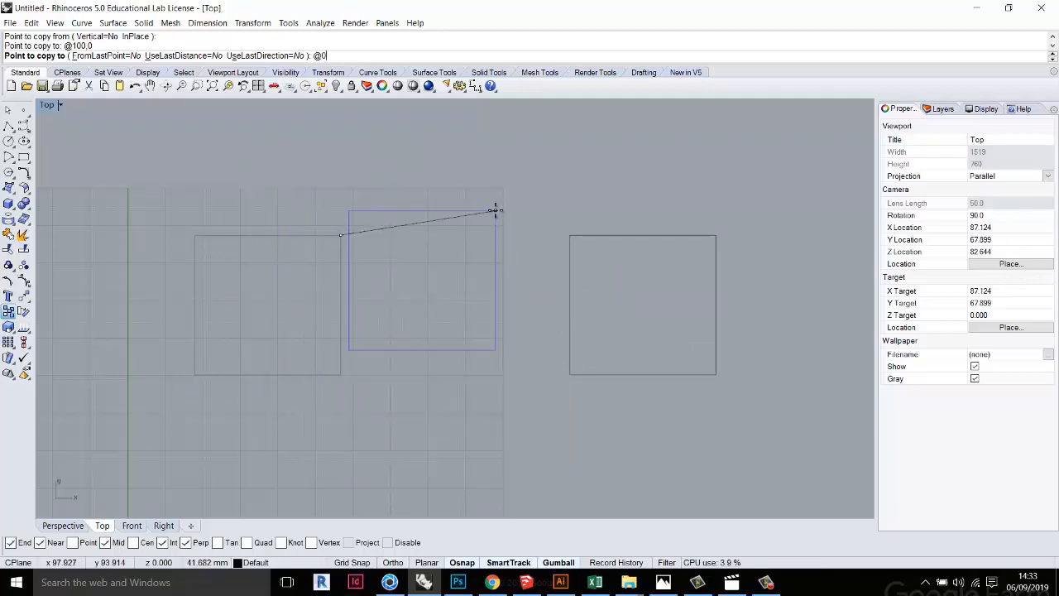
pyautogui.write(',100')
pyautogui.press('Return')
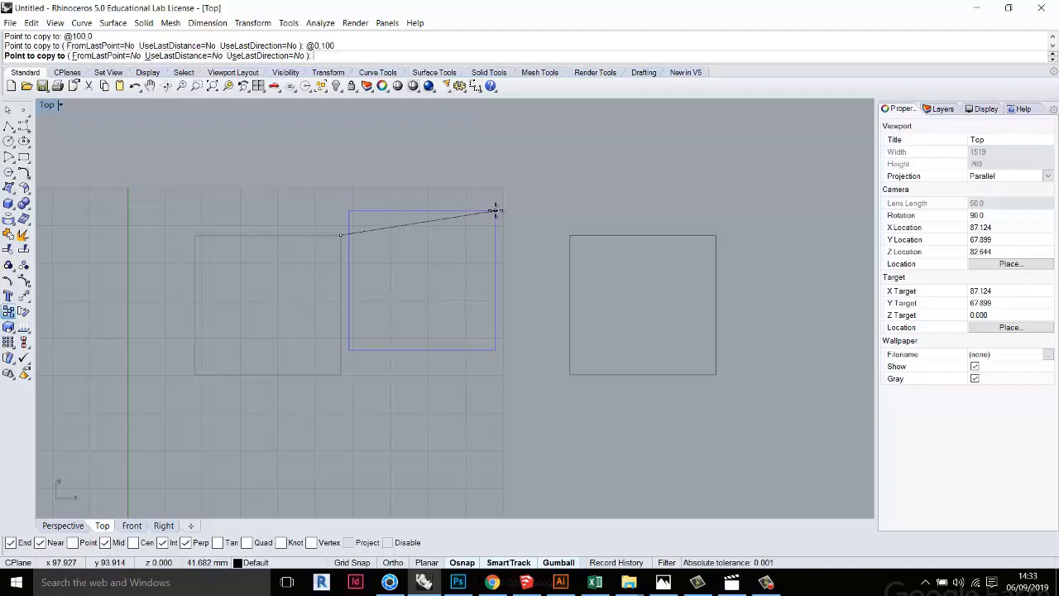
pyautogui.scroll(-10, 501, 213)
pyautogui.scroll(4, 538, 137)
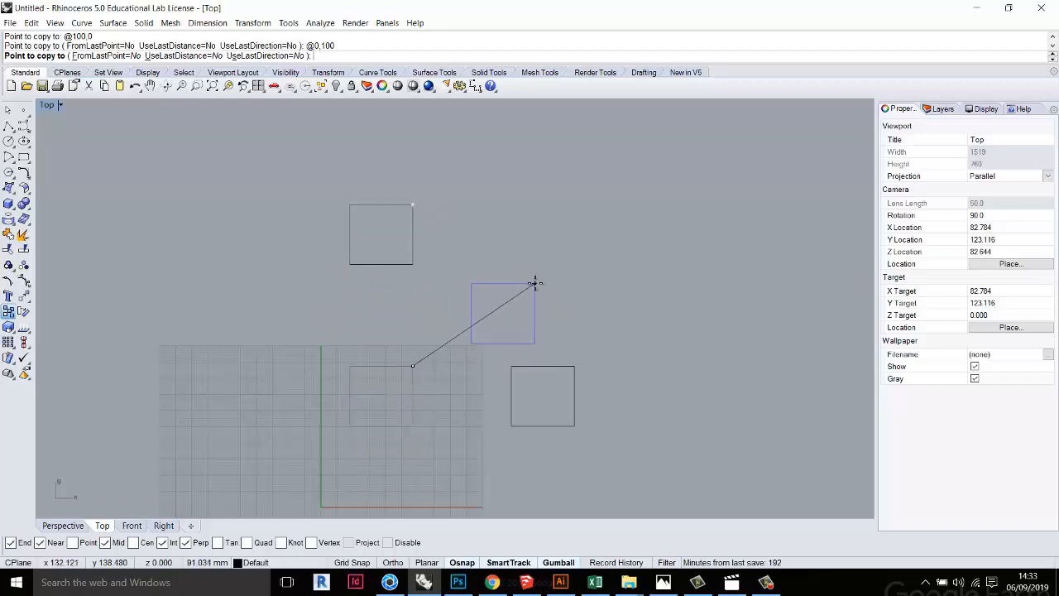
pyautogui.press('Return')
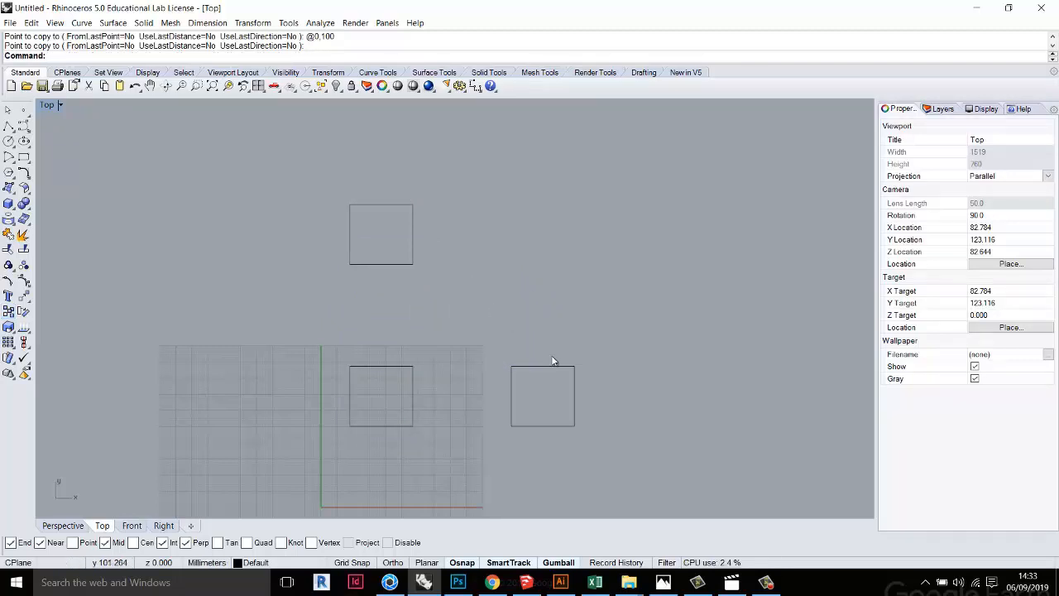
# Delete all three rectangles to clear the Top viewport
pyautogui.moveTo(611, 429); pyautogui.dragTo(299, 208)
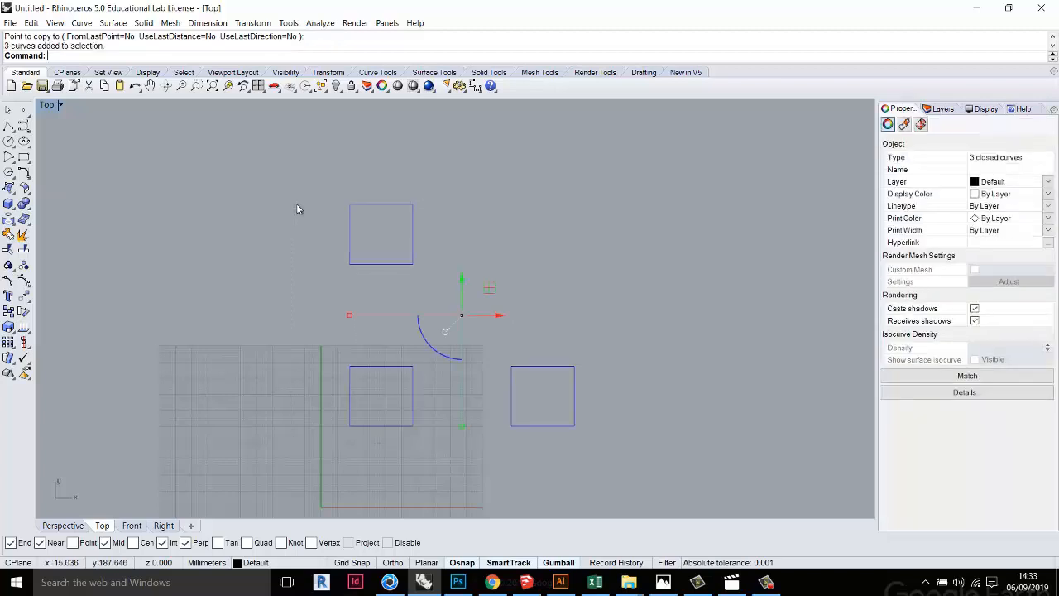
pyautogui.press('Delete')
pyautogui.scroll(-5, 300, 196)
pyautogui.scroll(5, 295, 335)
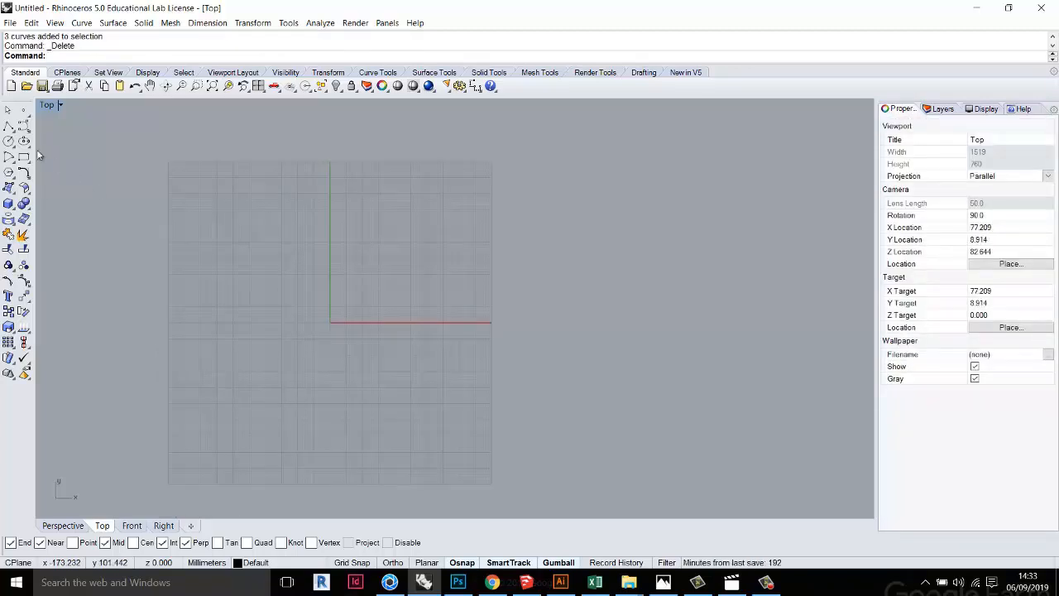
# Draw an open zigzag polyline of six segments running upward on the negative X side of the Y axis
pyautogui.click(8, 125)
pyautogui.click(312, 391)
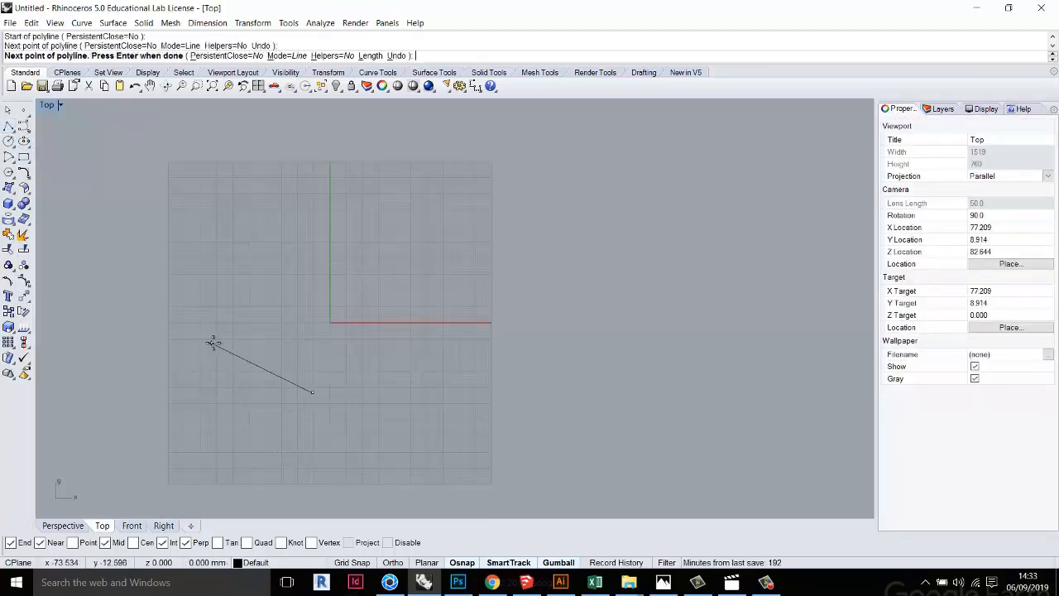
pyautogui.click(286, 308)
pyautogui.click(242, 270)
pyautogui.click(306, 246)
pyautogui.click(252, 200)
pyautogui.click(290, 196)
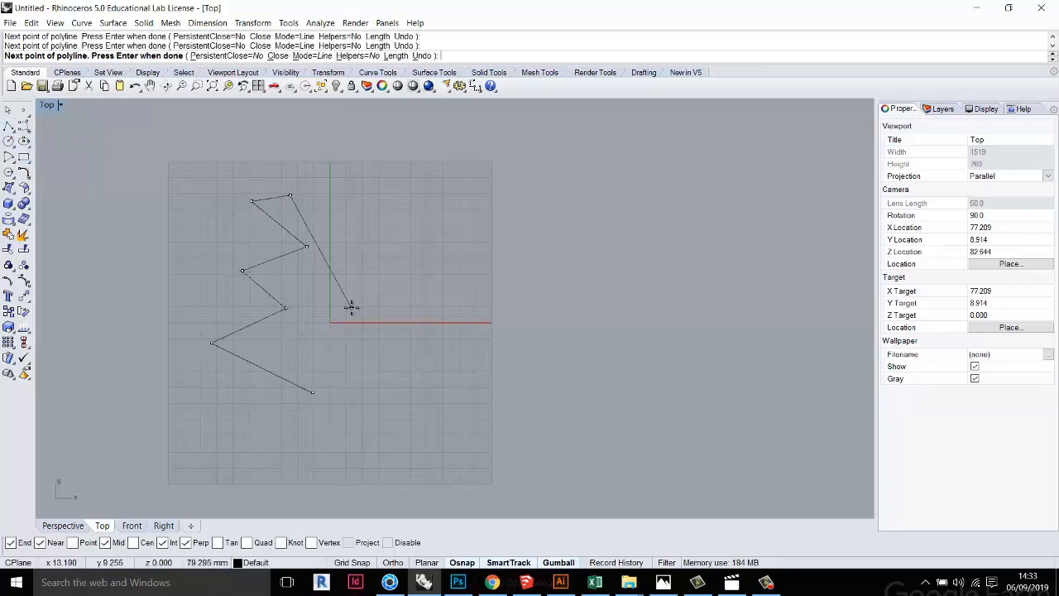
pyautogui.press('Return')
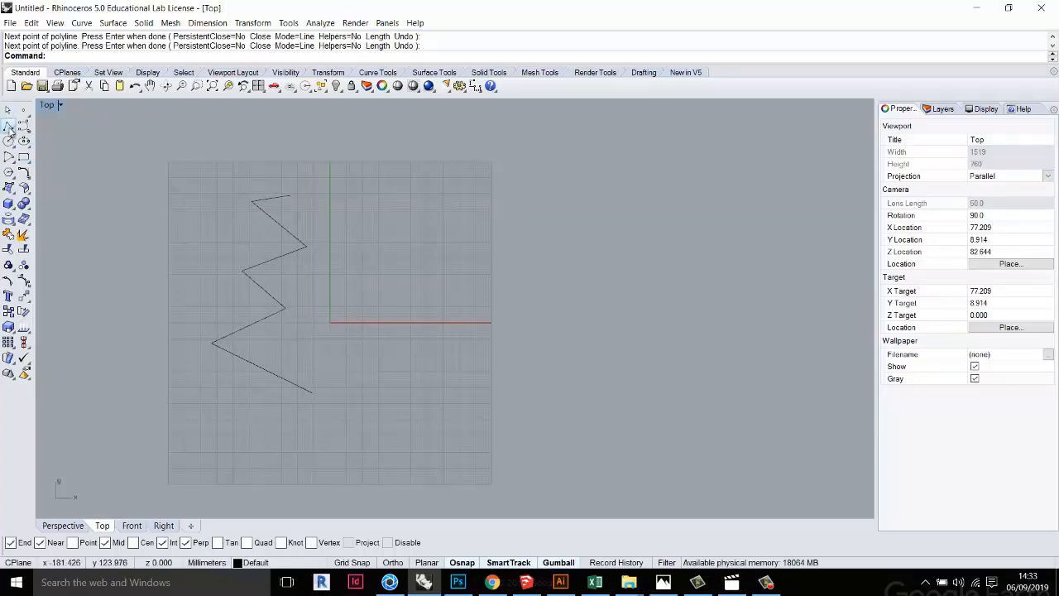
# Mirror the zigzag polyline about a freely placed vertical line just on the negative X side of the Y axis, and delete the mirrored copy
pyautogui.scroll(2, 327, 213)
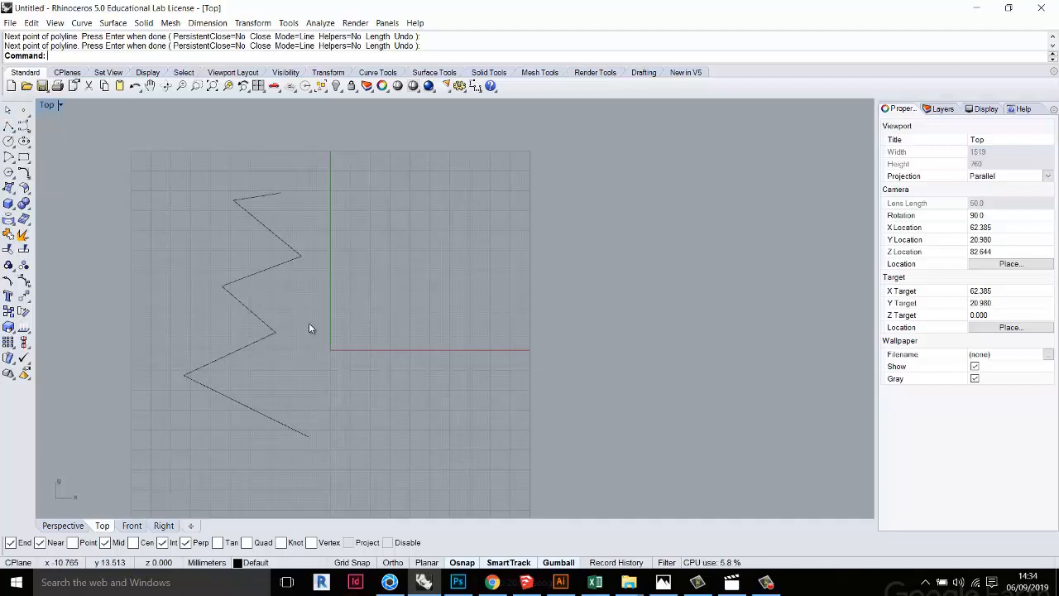
pyautogui.write('Mirror')
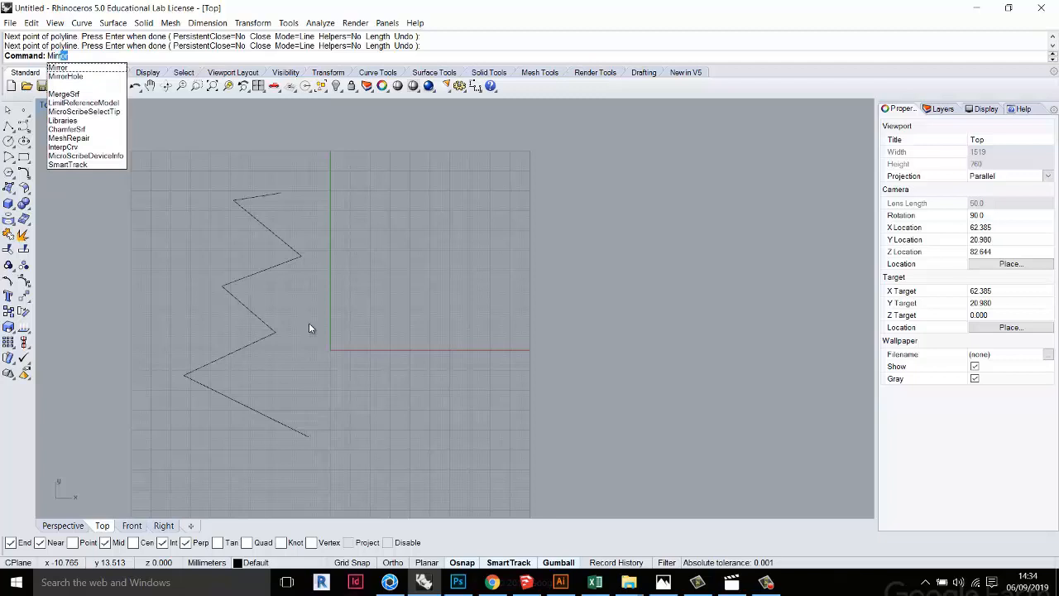
pyautogui.press('Return')
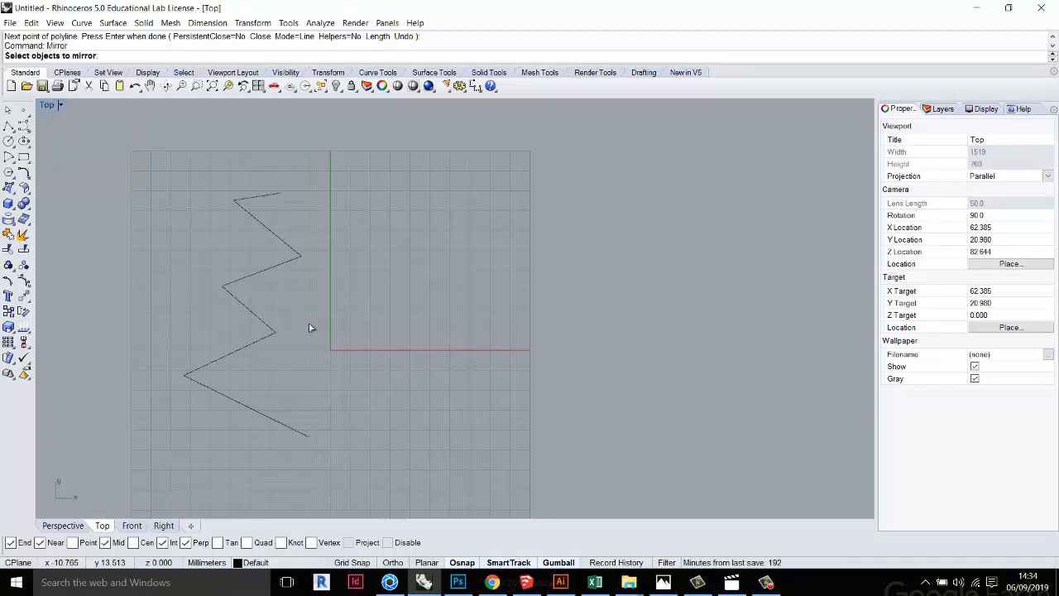
pyautogui.click(300, 257)
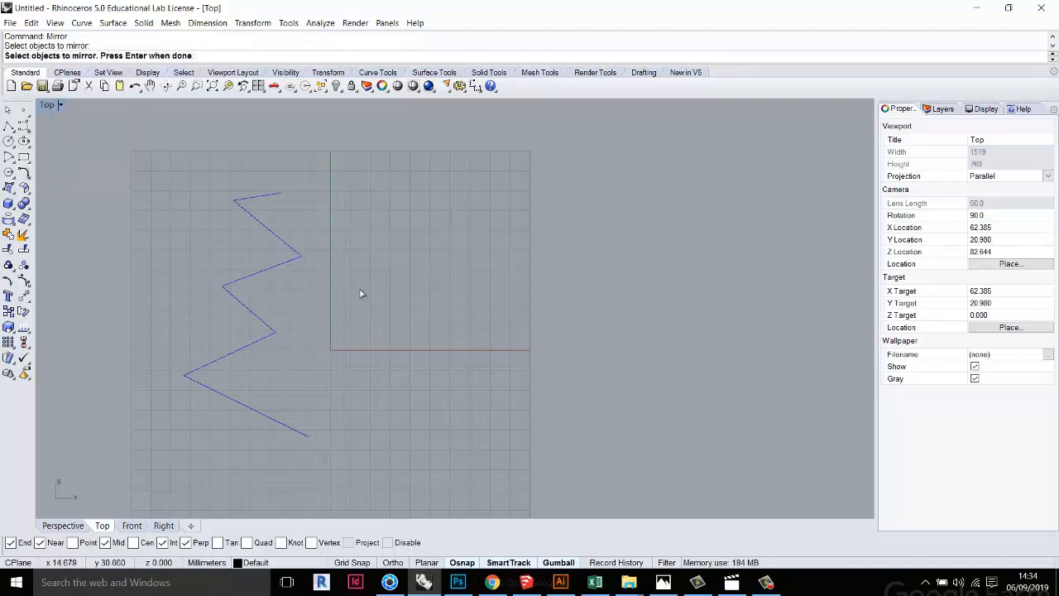
pyautogui.press('Return')
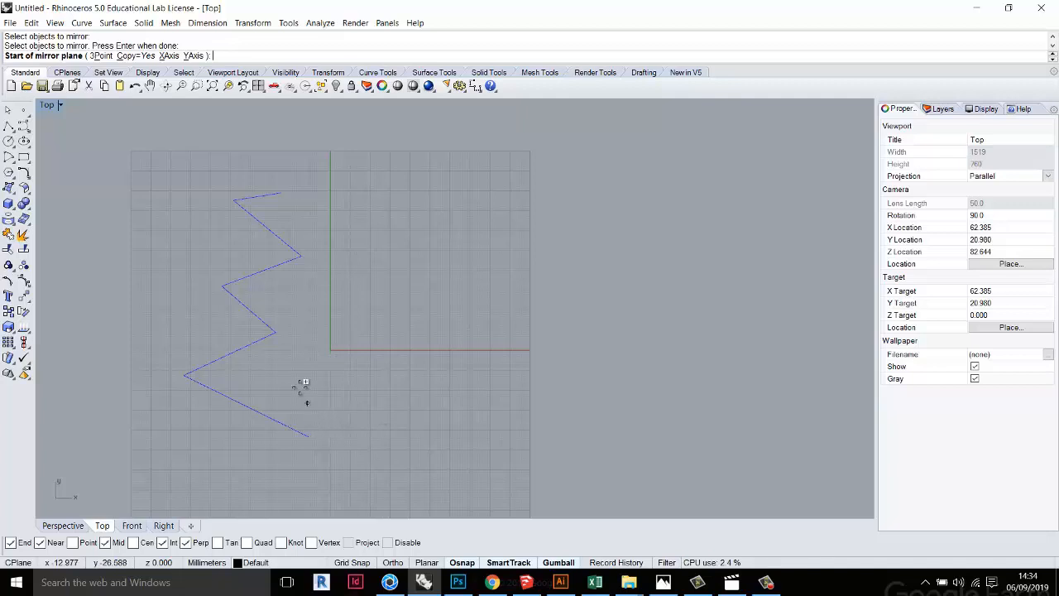
pyautogui.click(324, 460)
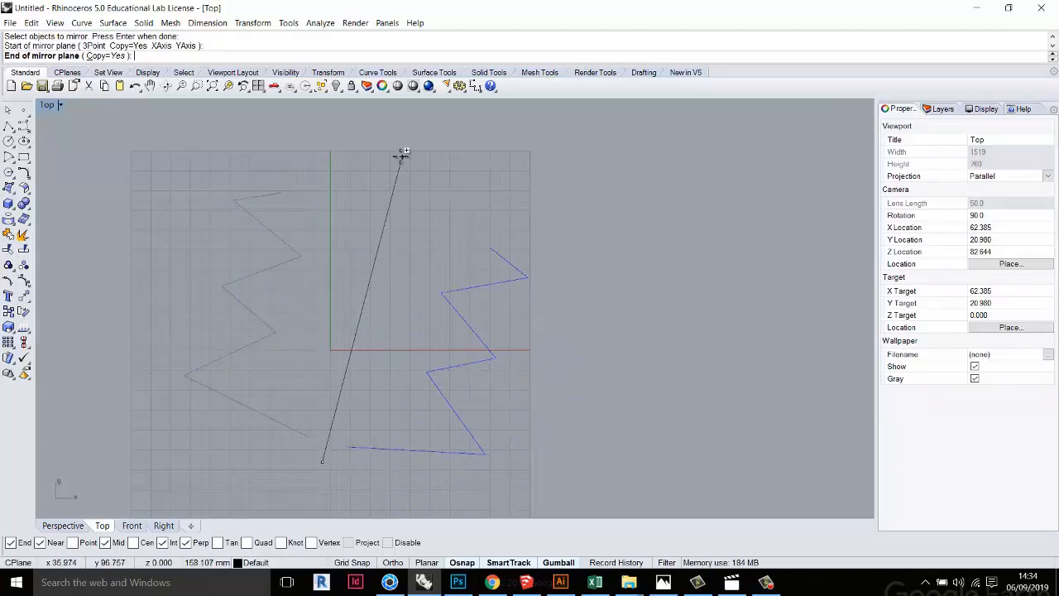
pyautogui.press('F8')
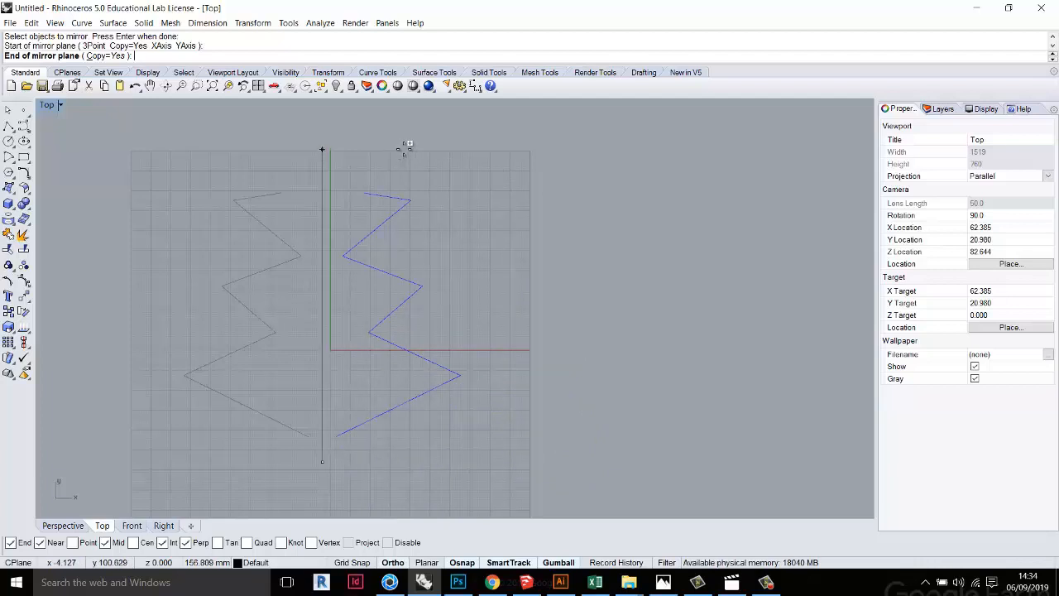
pyautogui.click(387, 142)
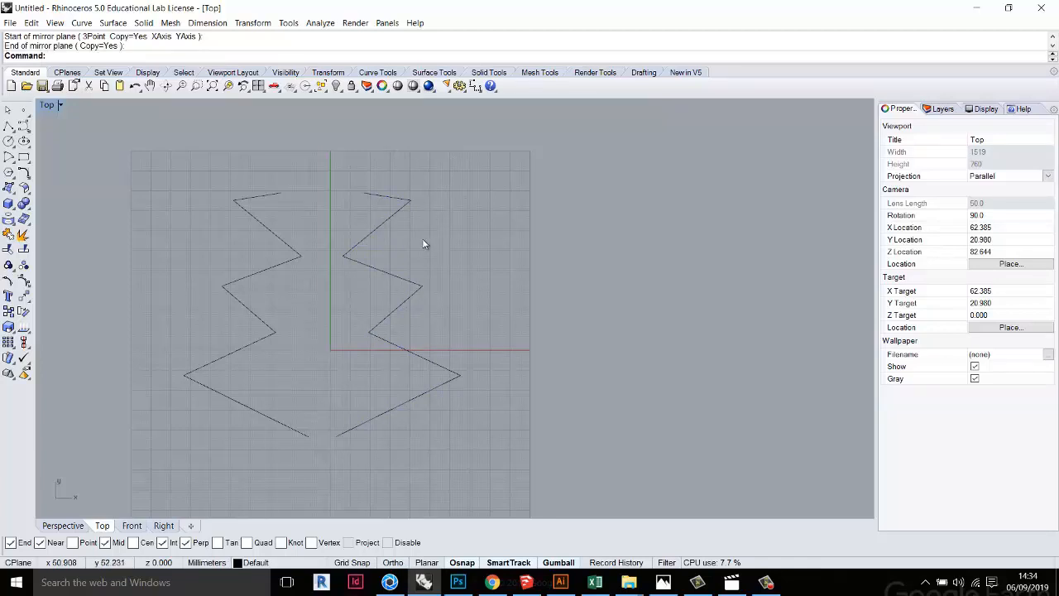
pyautogui.click(384, 197)
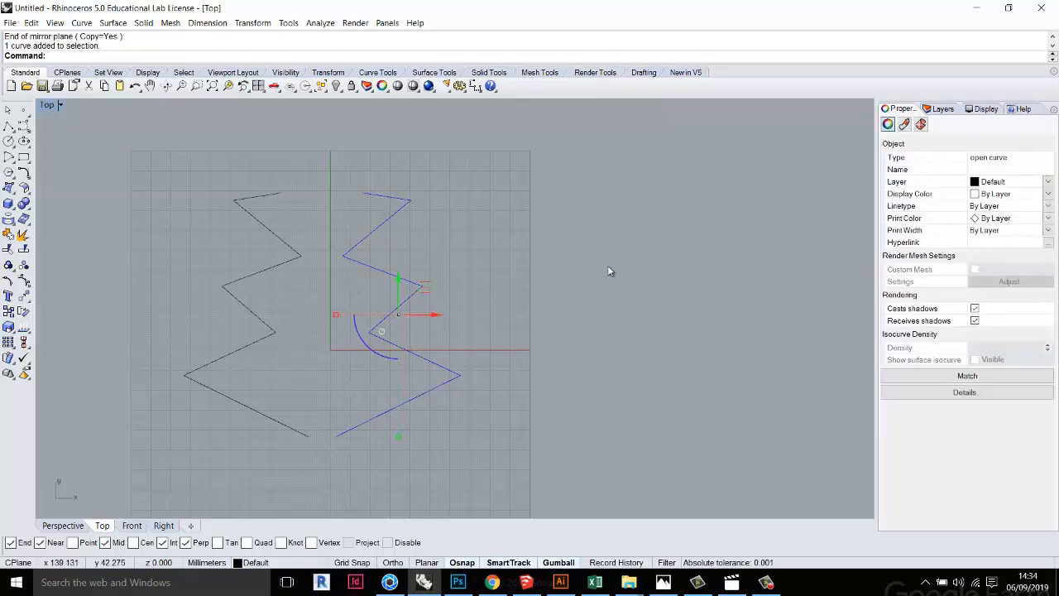
pyautogui.press('Delete')
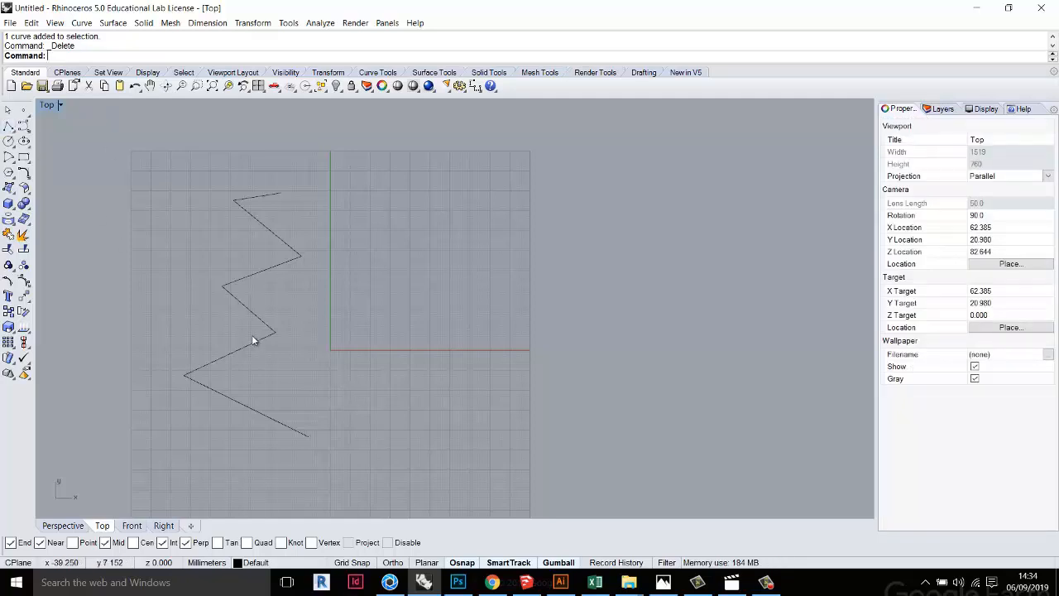
# Mirror the zigzag polyline about the Y axis, starting the mirror plane at the origin (0) and ending it vertically above
pyautogui.write('Mirror')
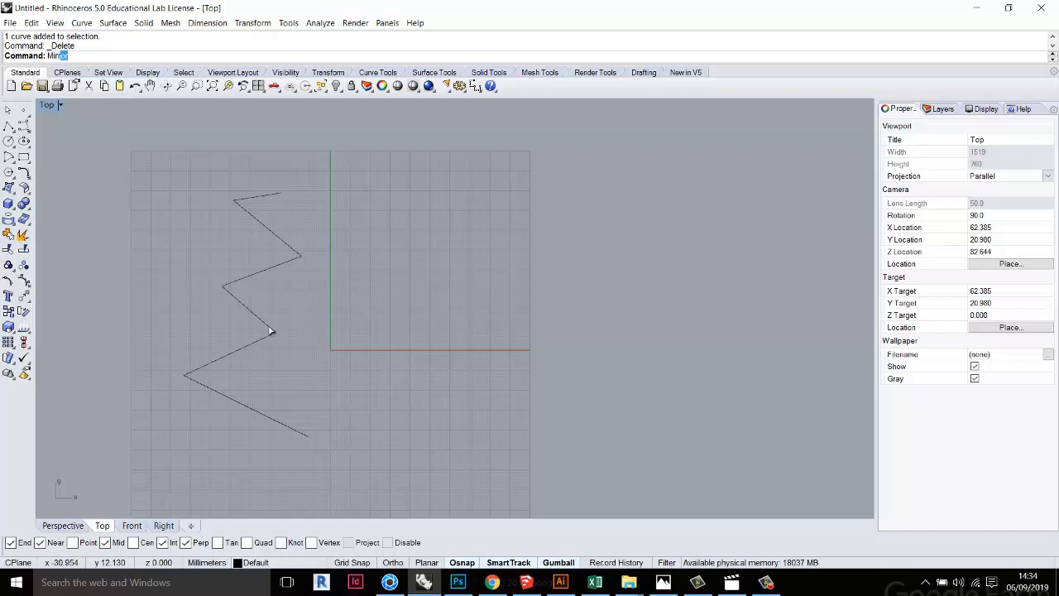
pyautogui.press('Return')
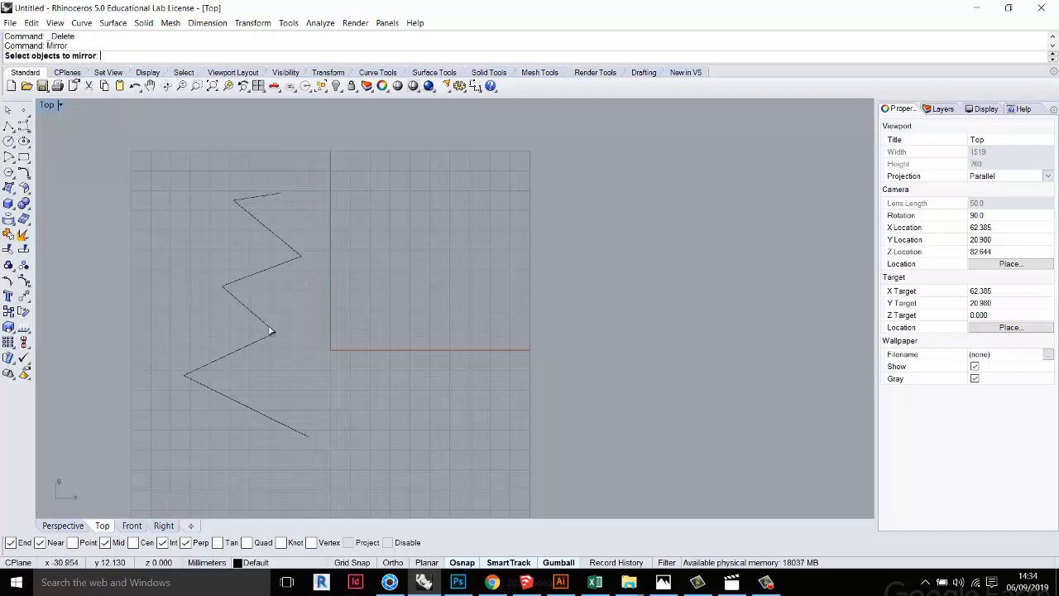
pyautogui.click(292, 264)
pyautogui.press('Return')
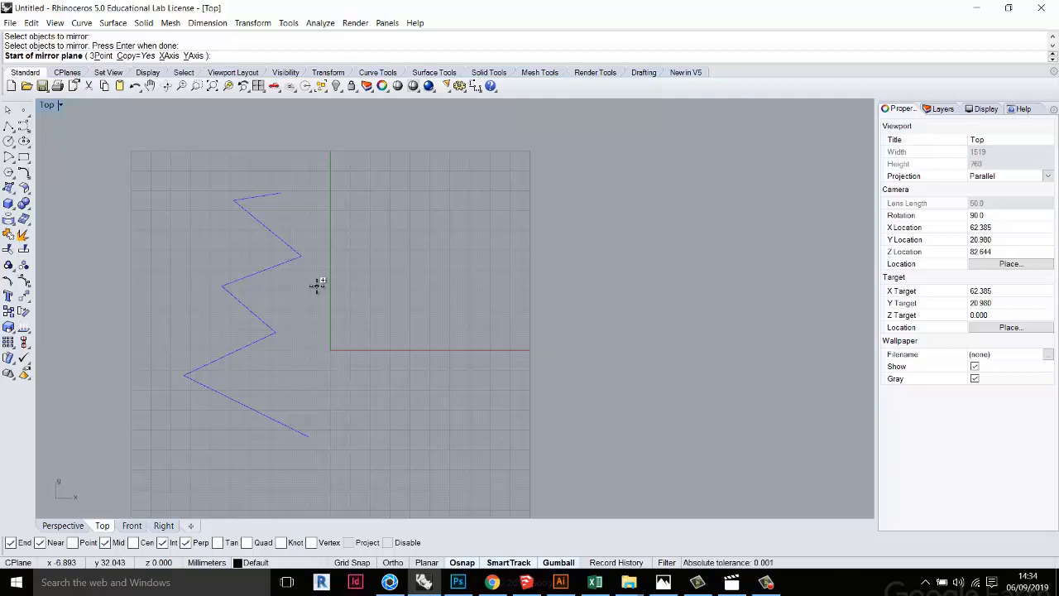
pyautogui.write('0')
pyautogui.press('Return')
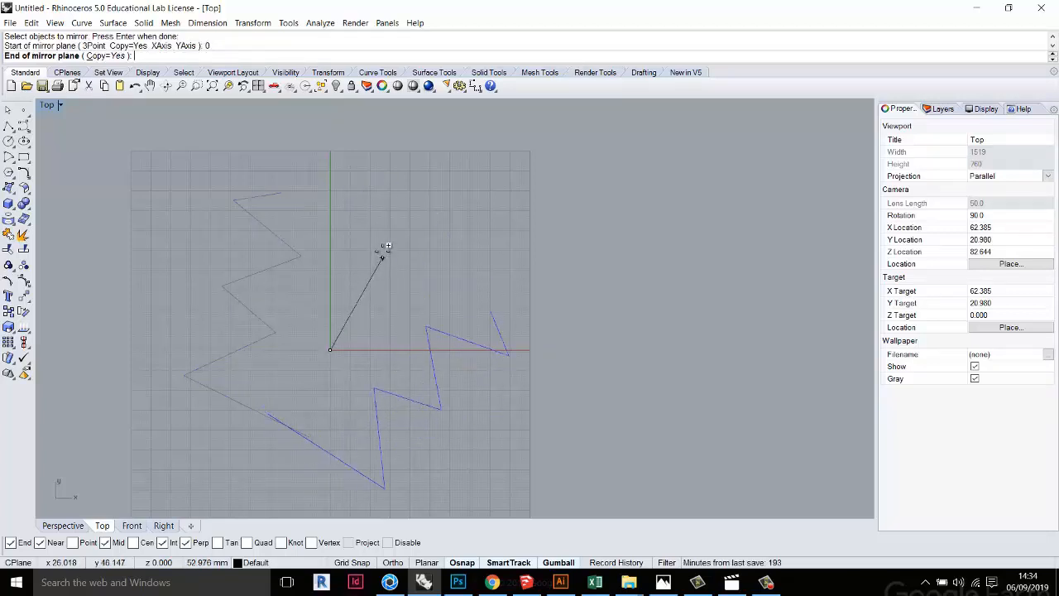
pyautogui.click(350, 140)
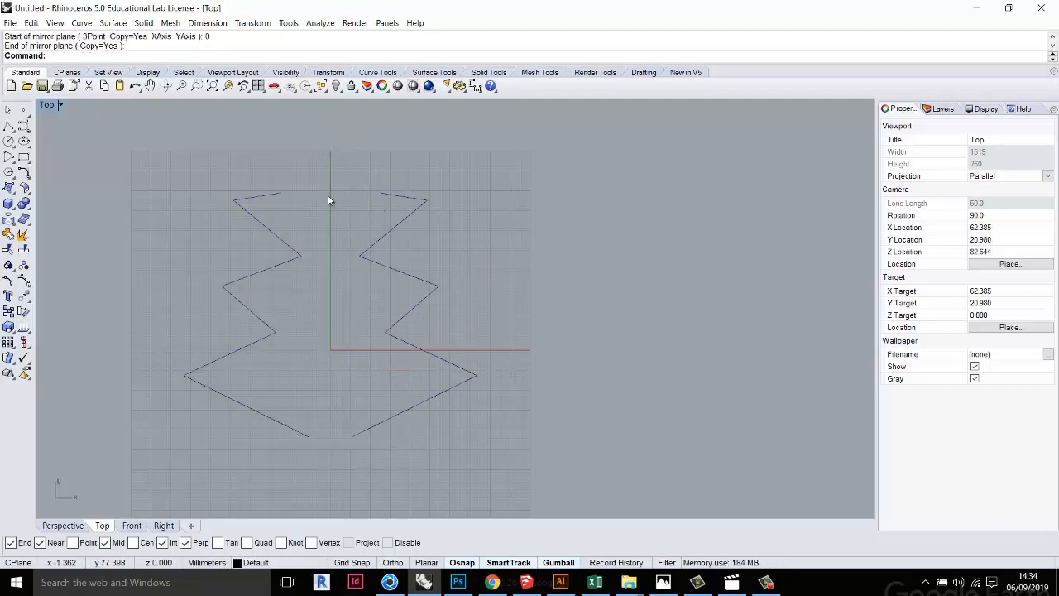
pyautogui.scroll(1, 234, 369)
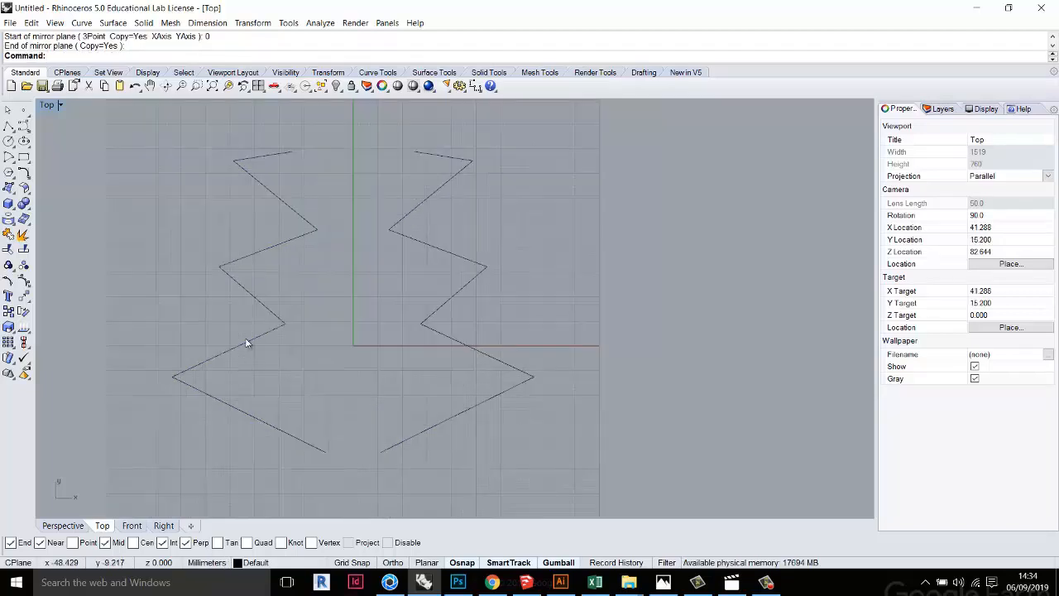
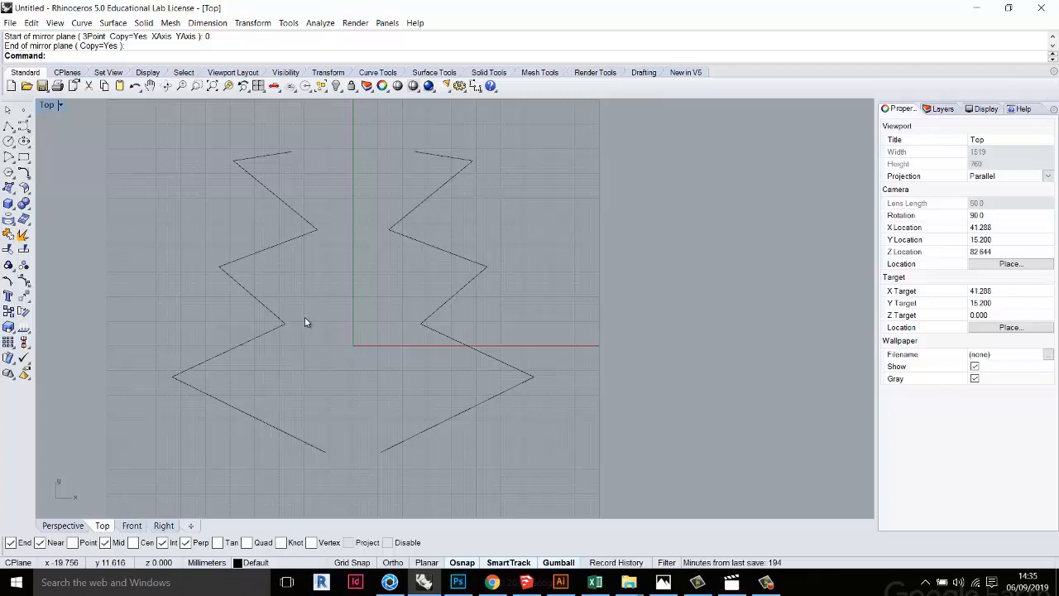
# Delete both zigzag polylines to empty the Top viewport
pyautogui.scroll(-3, 304, 317)
pyautogui.hotkey('ctrl', 'a')
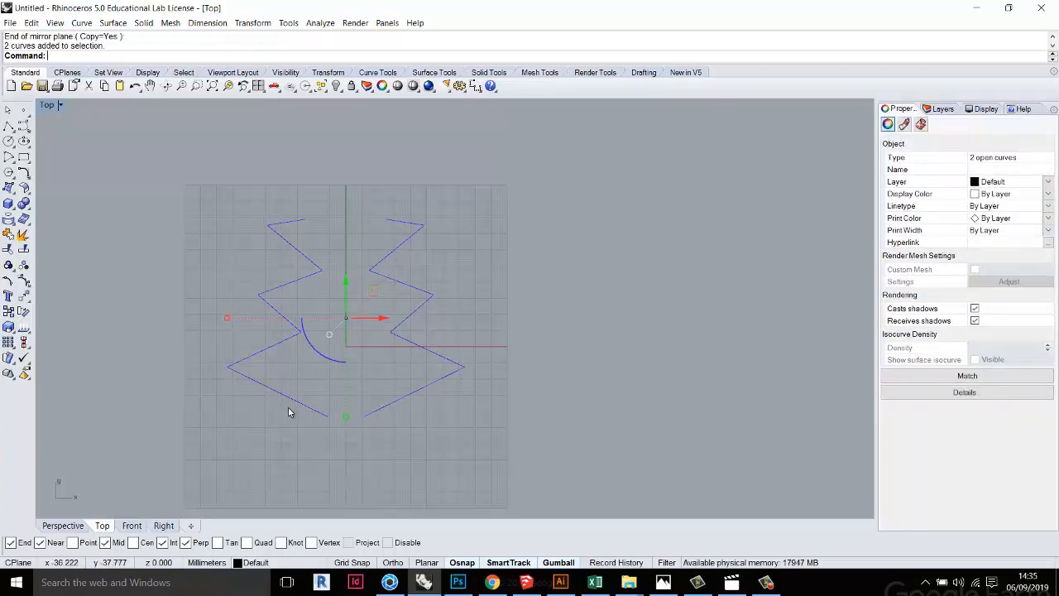
pyautogui.press('Delete')
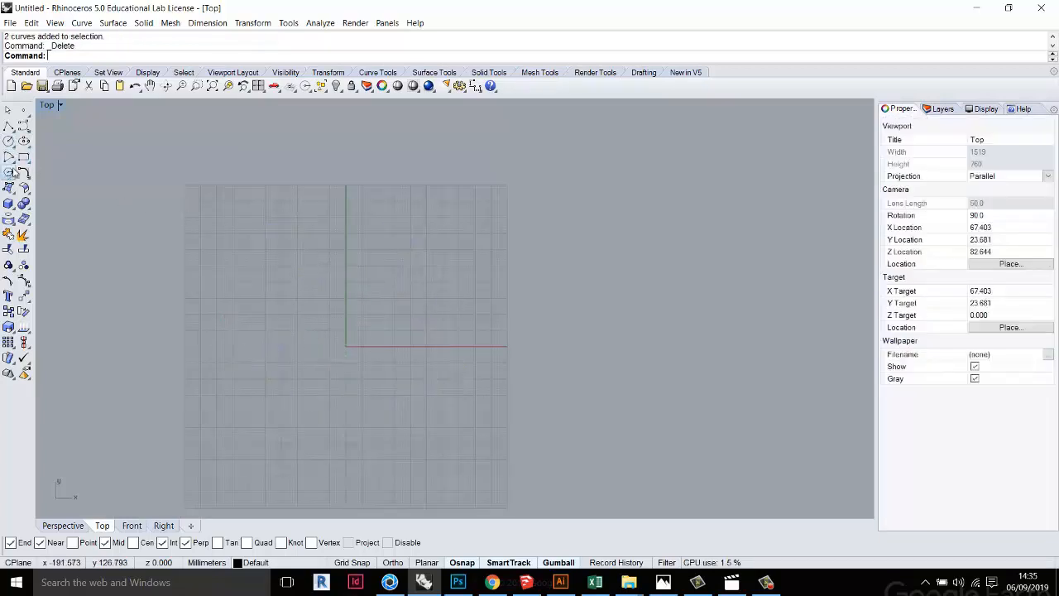
# Draw a freely sized rectangle that surrounds the origin, from its lower-left to its upper-right corner
pyautogui.click(24, 157)
pyautogui.click(306, 396)
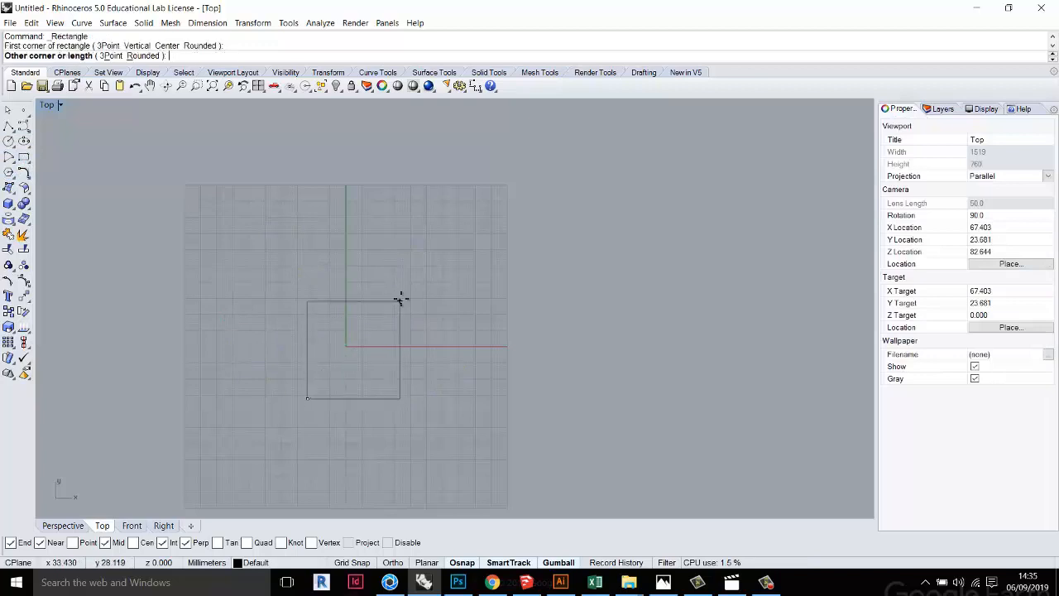
pyautogui.click(405, 289)
pyautogui.scroll(5, 383, 351)
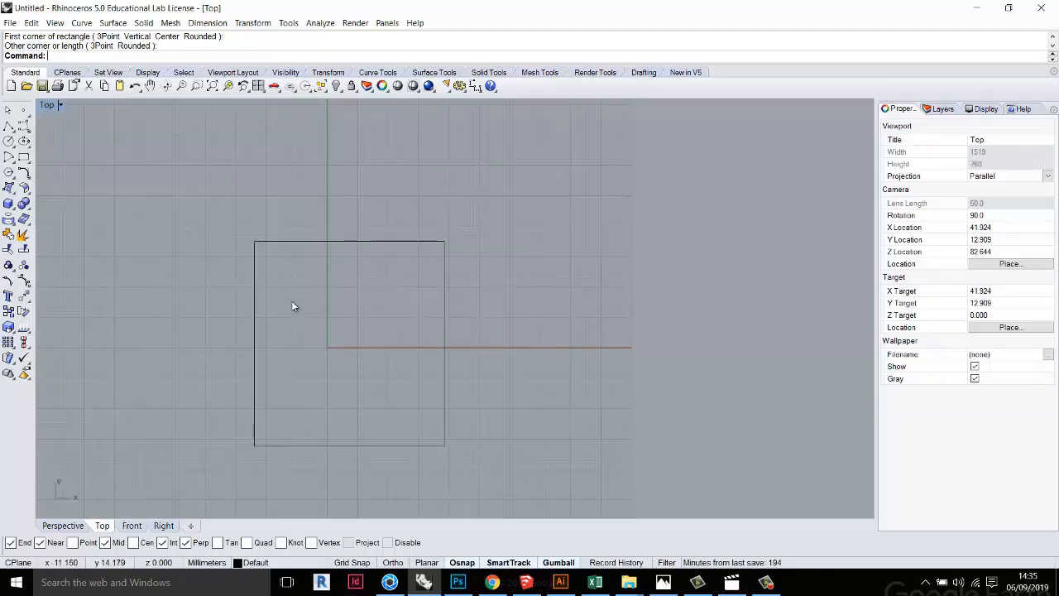
# Scale the rectangle uniformly from its lower-left corner, with the bottom edge's midpoint as first and its lower-right corner as second reference point
pyautogui.write('Scale')
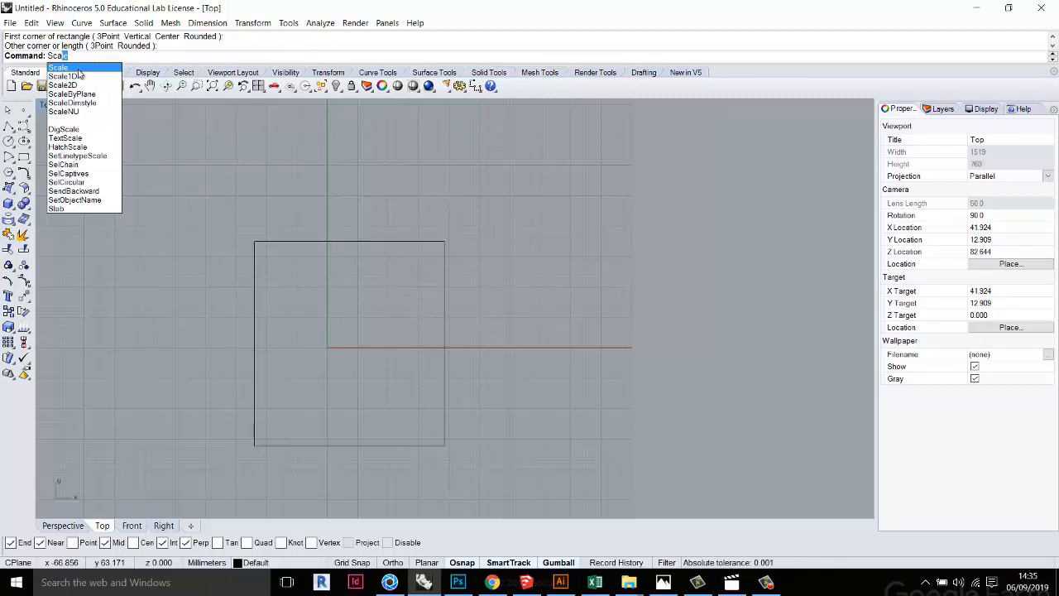
pyautogui.click(77, 70)
pyautogui.click(326, 242)
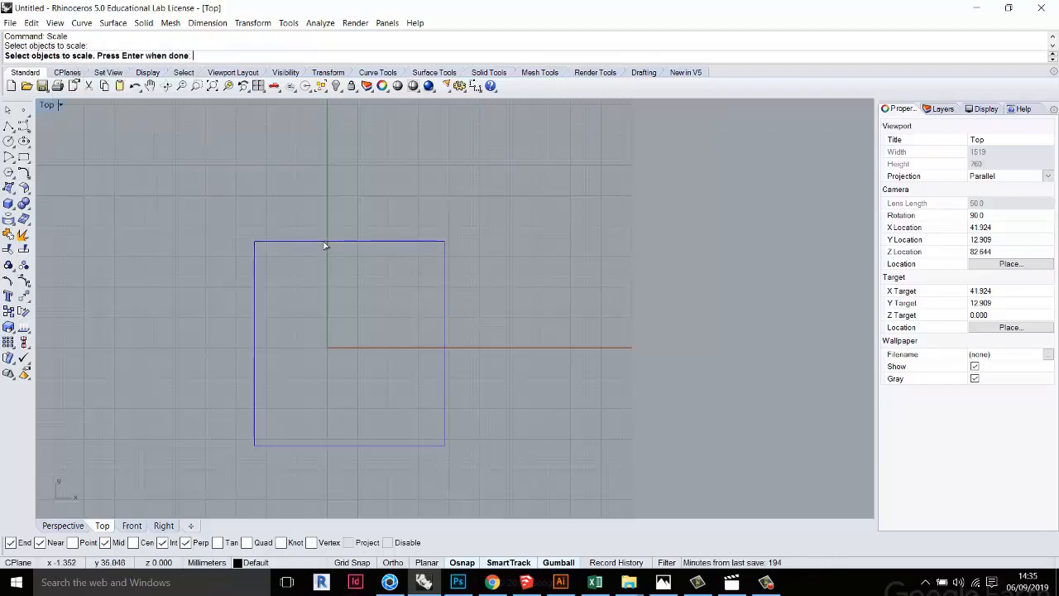
pyautogui.press('Return')
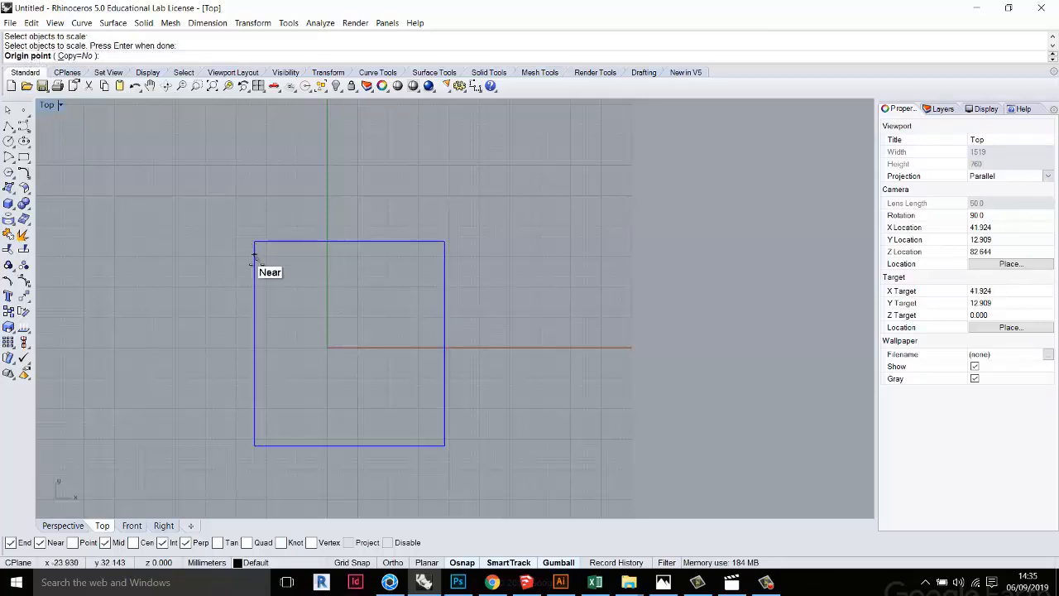
pyautogui.click(254, 444)
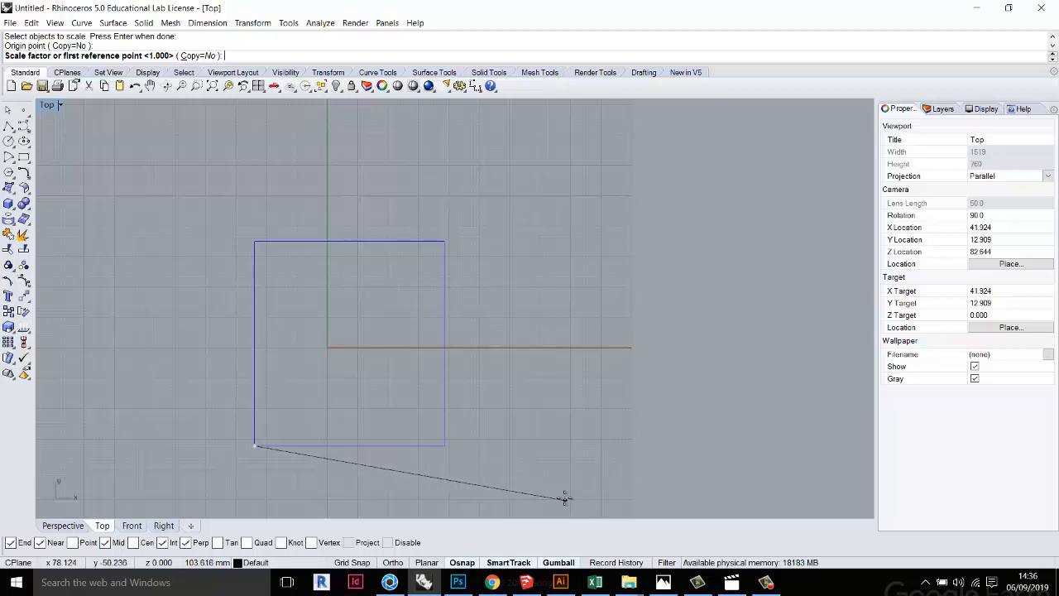
pyautogui.click(349, 446)
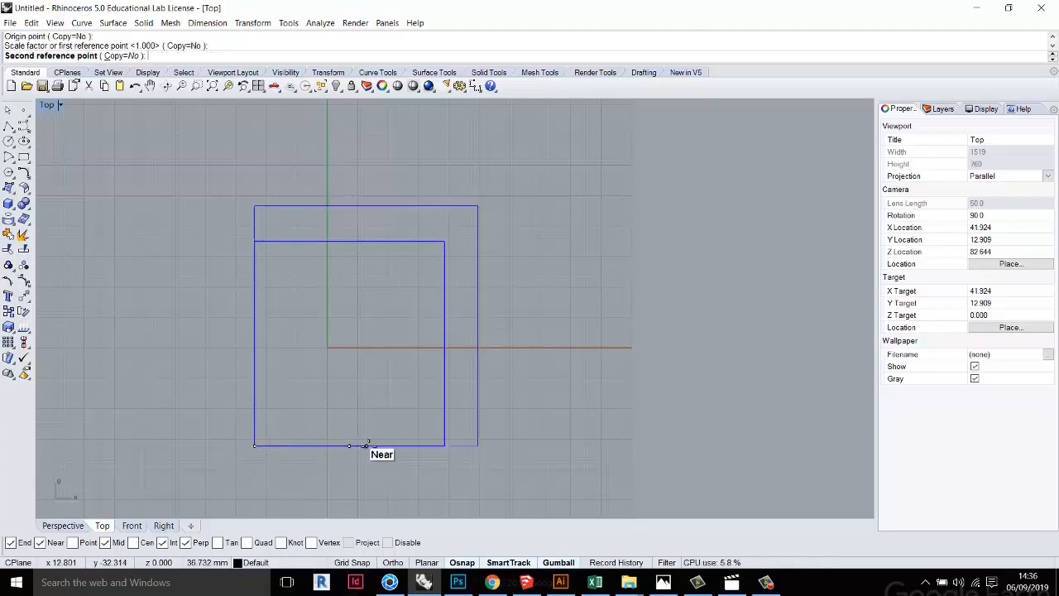
pyautogui.click(444, 445)
pyautogui.scroll(-5, 505, 364)
pyautogui.scroll(4, 471, 291)
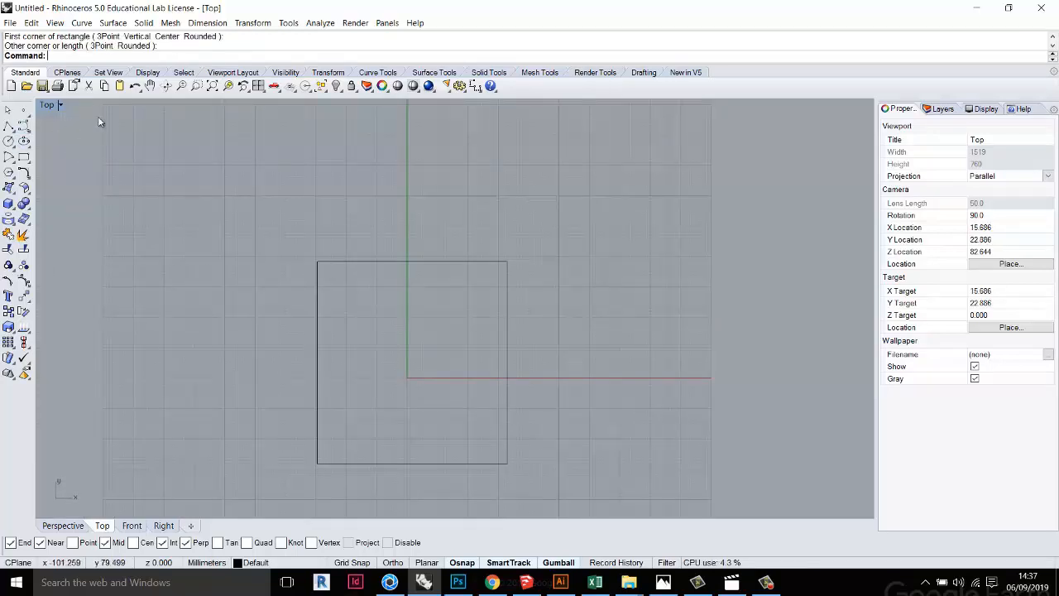
# Try Scale1D on the rectangle along its bottom edge, from the lower-left corner, with the lower-right corner as both reference points
pyautogui.write('Scale')
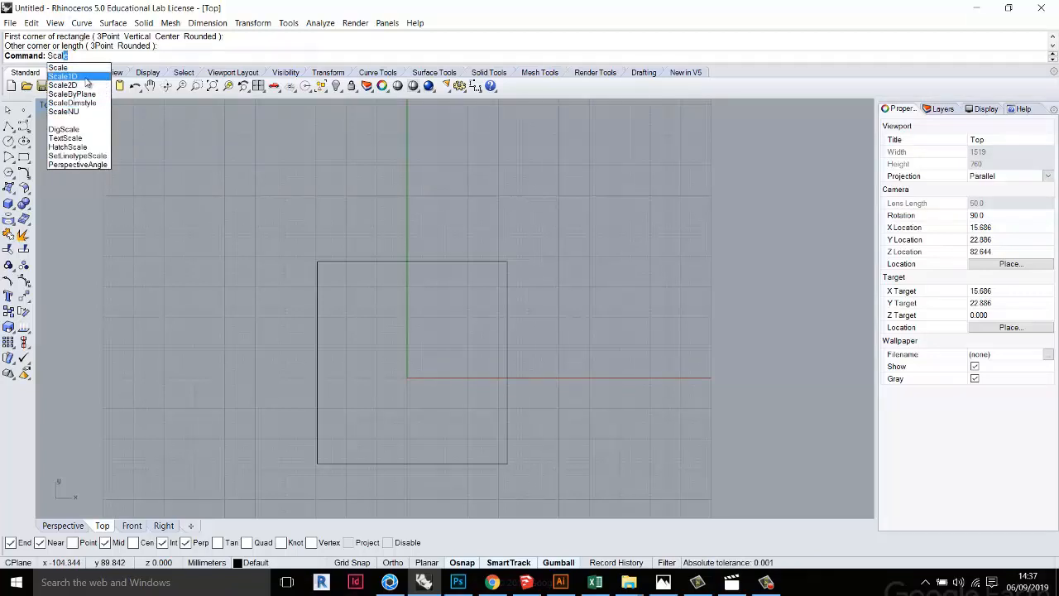
pyautogui.click(83, 76)
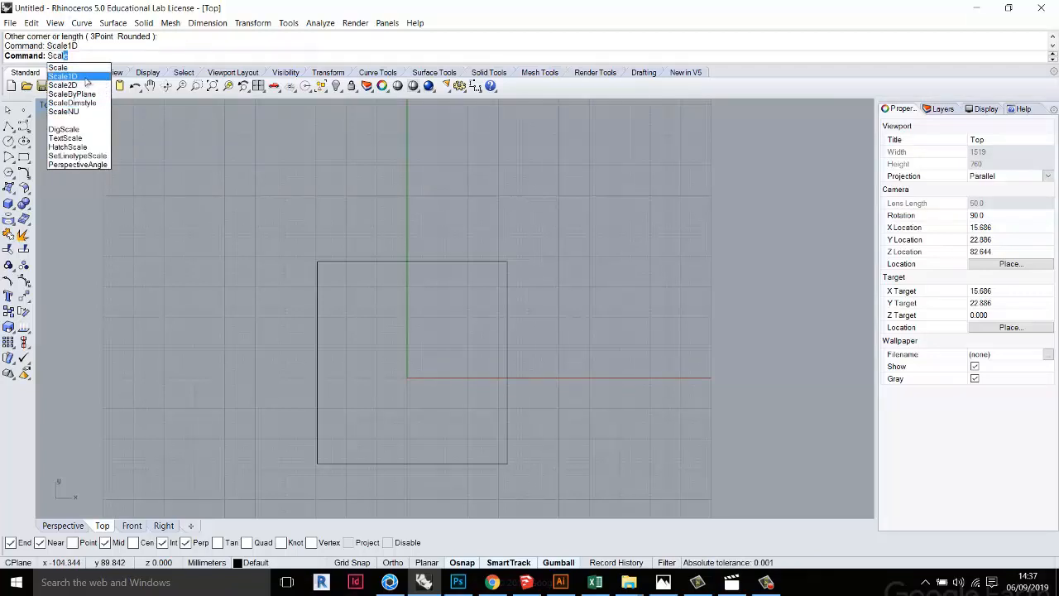
pyautogui.click(385, 268)
pyautogui.press('Return')
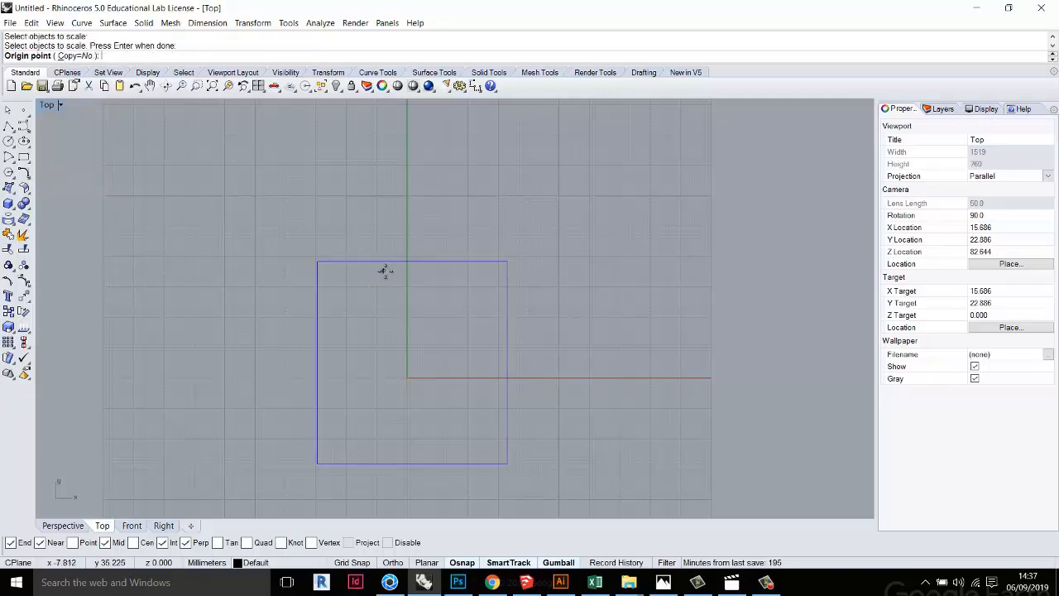
pyautogui.click(317, 461)
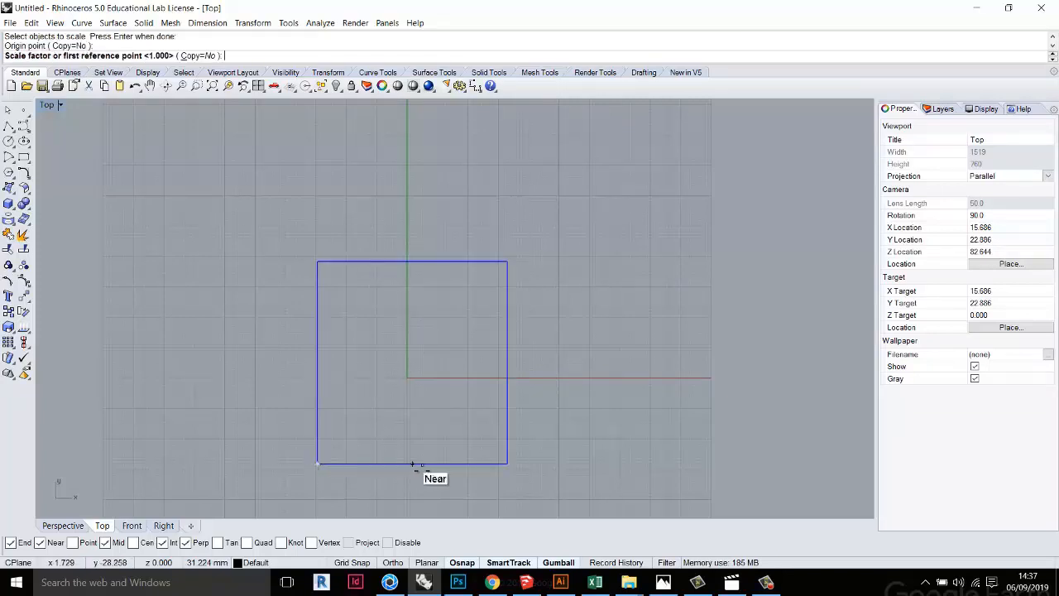
pyautogui.click(507, 463)
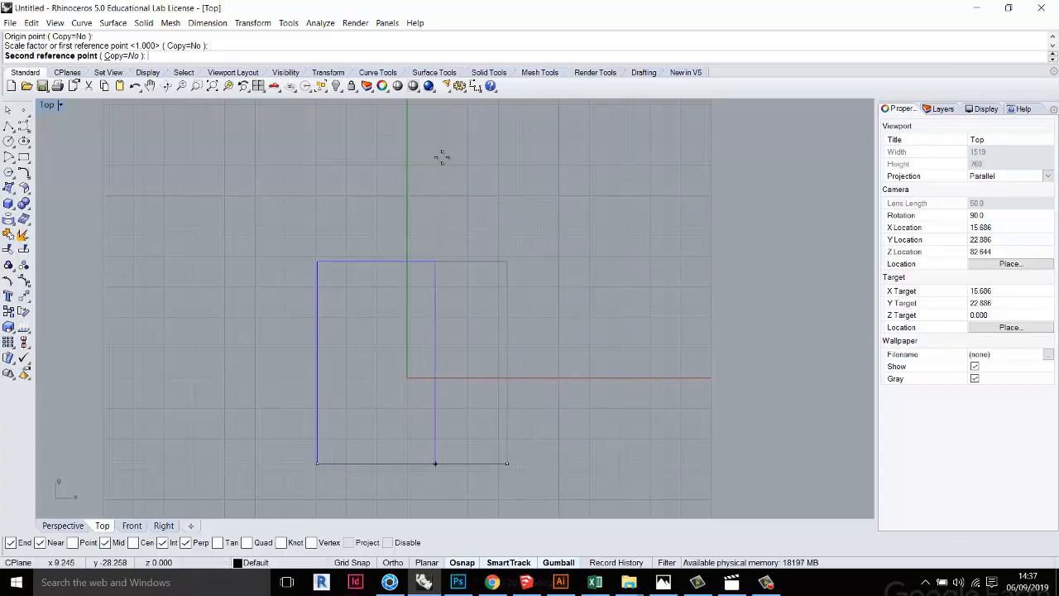
pyautogui.click(507, 463)
# Try Scale1D on the rectangle along its left edge, from the lower-left corner with the upper-left corner as first reference point
pyautogui.press('Return')
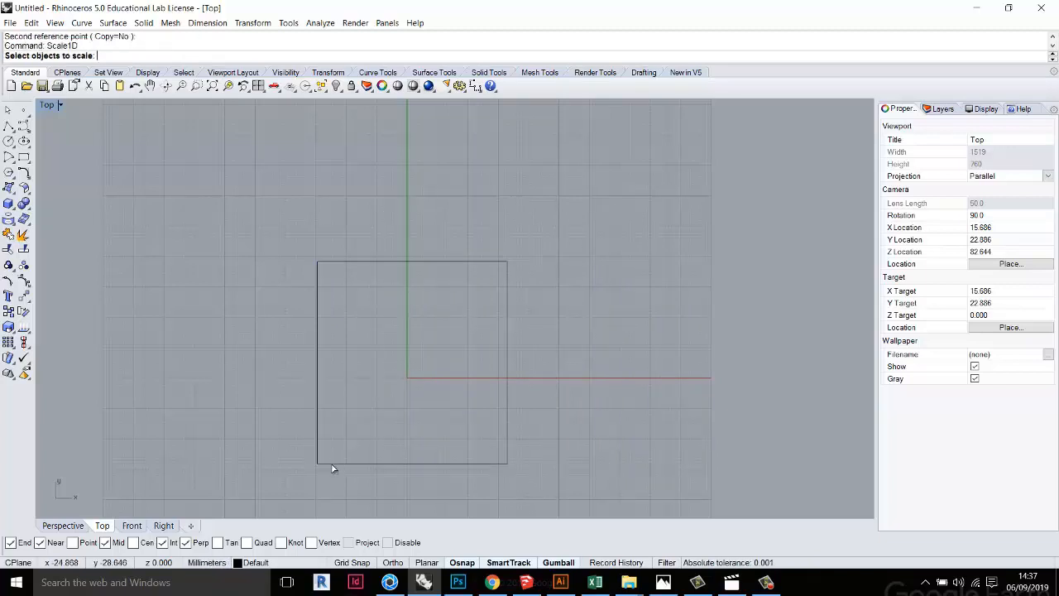
pyautogui.click(318, 457)
pyautogui.press('Return')
pyautogui.click(317, 463)
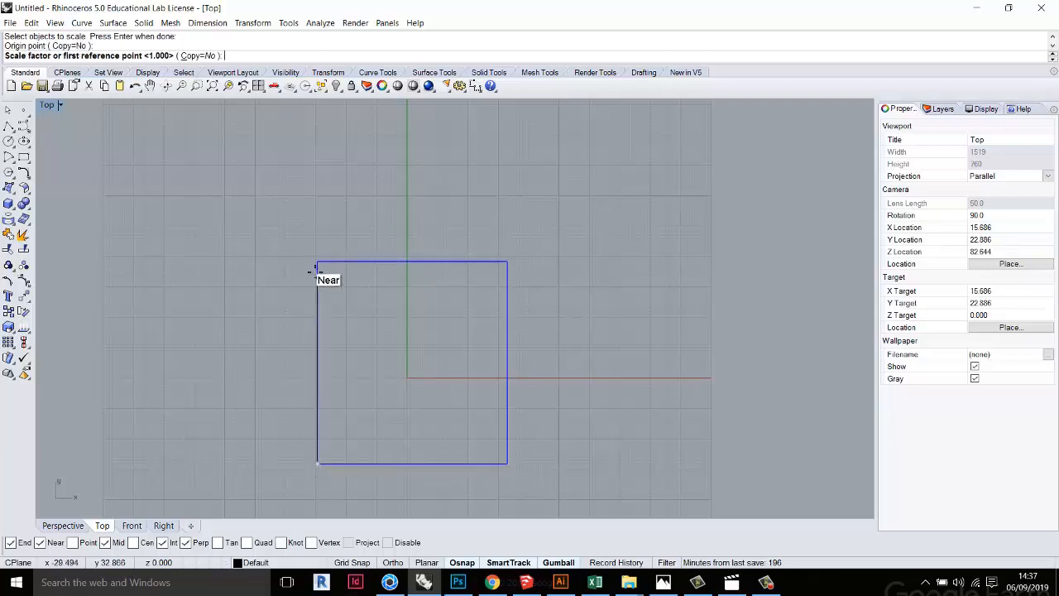
pyautogui.click(317, 262)
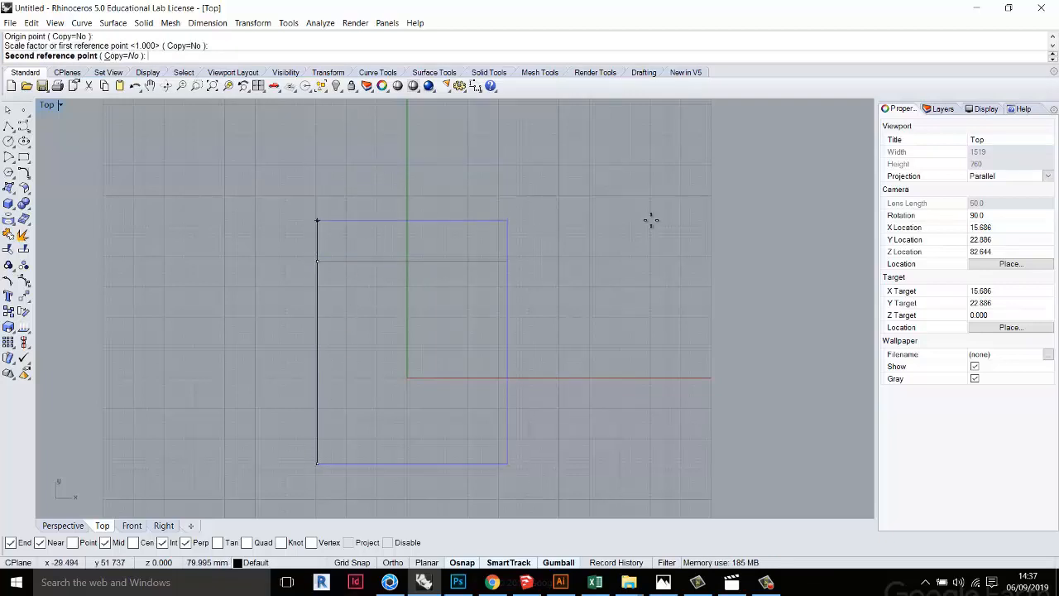
pyautogui.press('Escape')
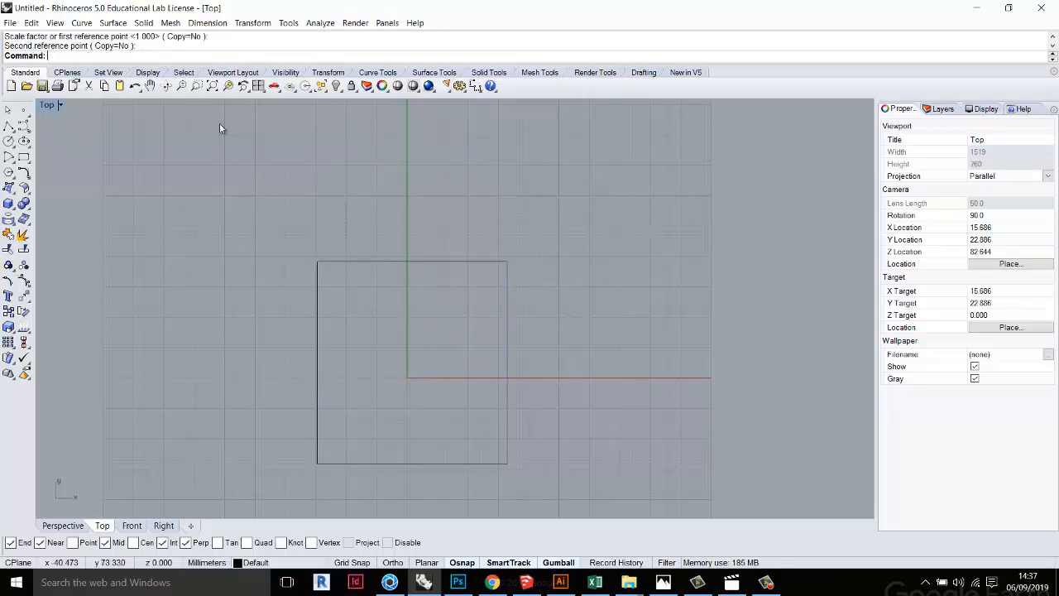
# Delete the rectangle and restore the four-viewport layout
pyautogui.scroll(-5, 508, 331)
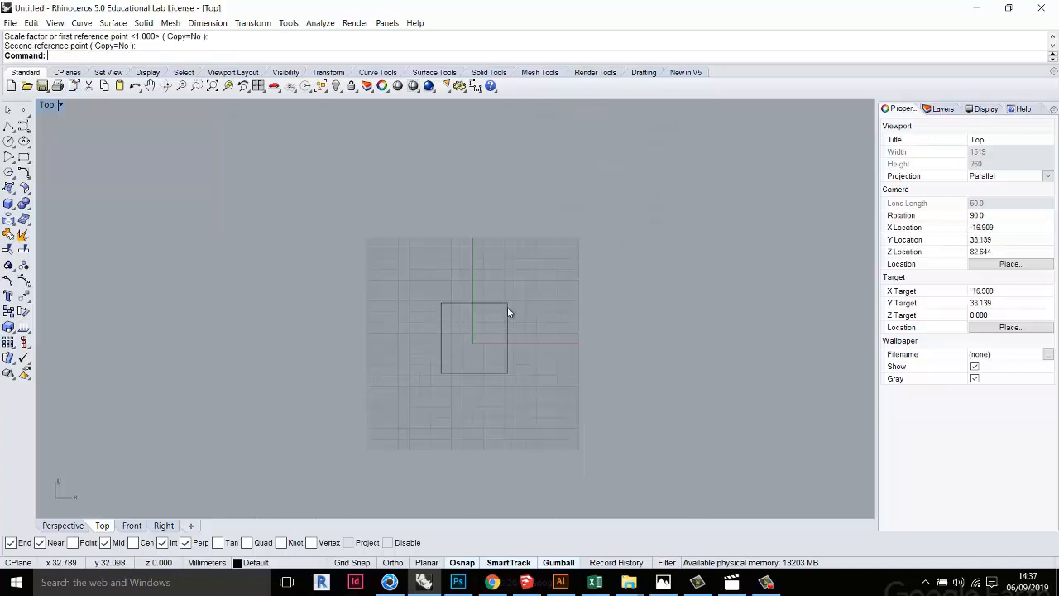
pyautogui.click(507, 308)
pyautogui.press('Delete')
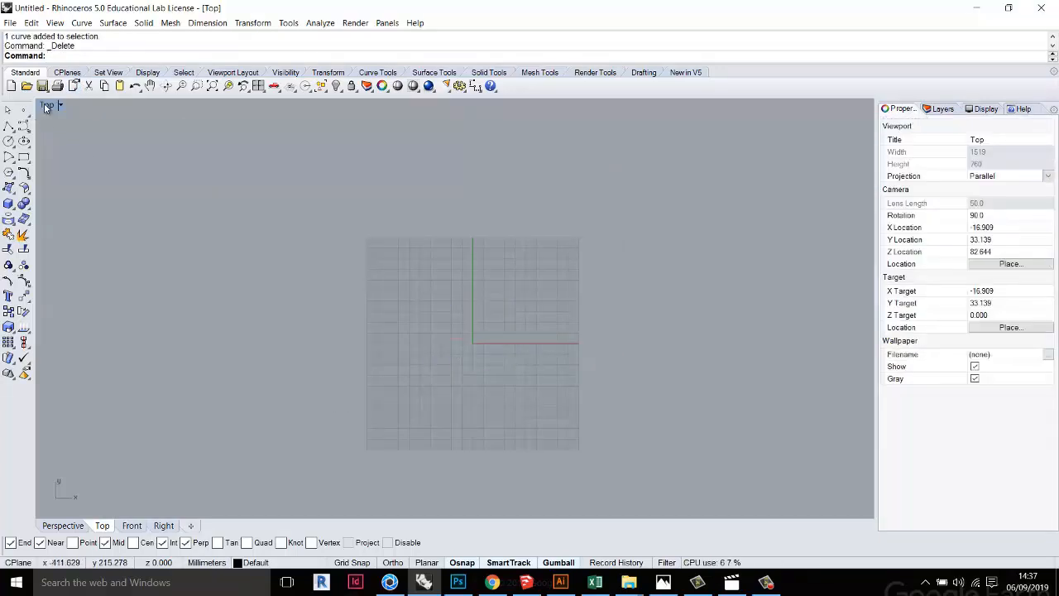
pyautogui.doubleClick(46, 104)
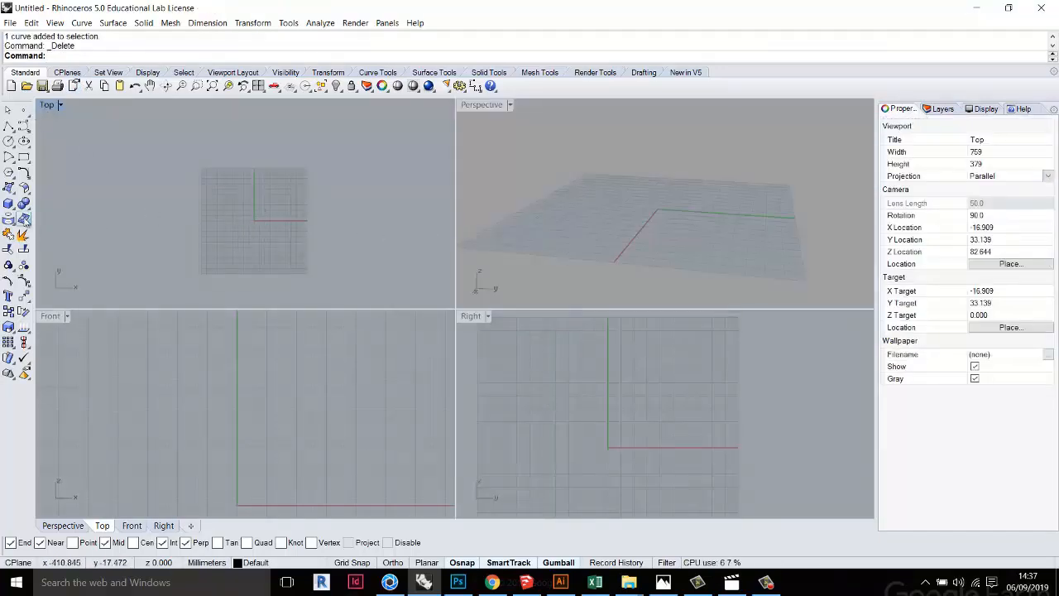
# Draw a freely sized upright box in the Perspective viewport, with its base lying across the X axis beside the origin
pyautogui.click(24, 218)
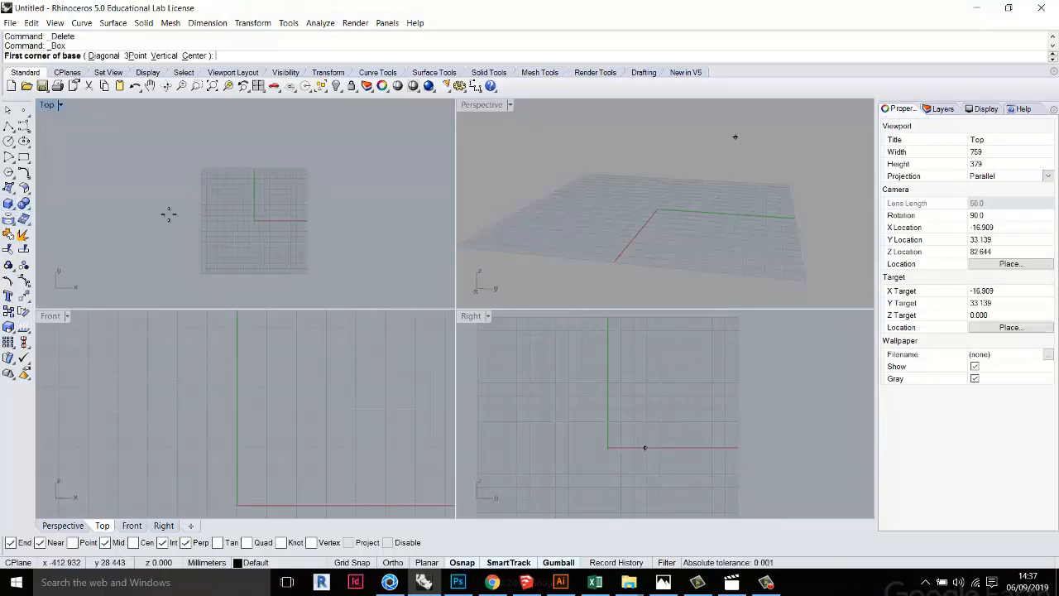
pyautogui.click(625, 222)
pyautogui.click(669, 219)
pyautogui.click(653, 151)
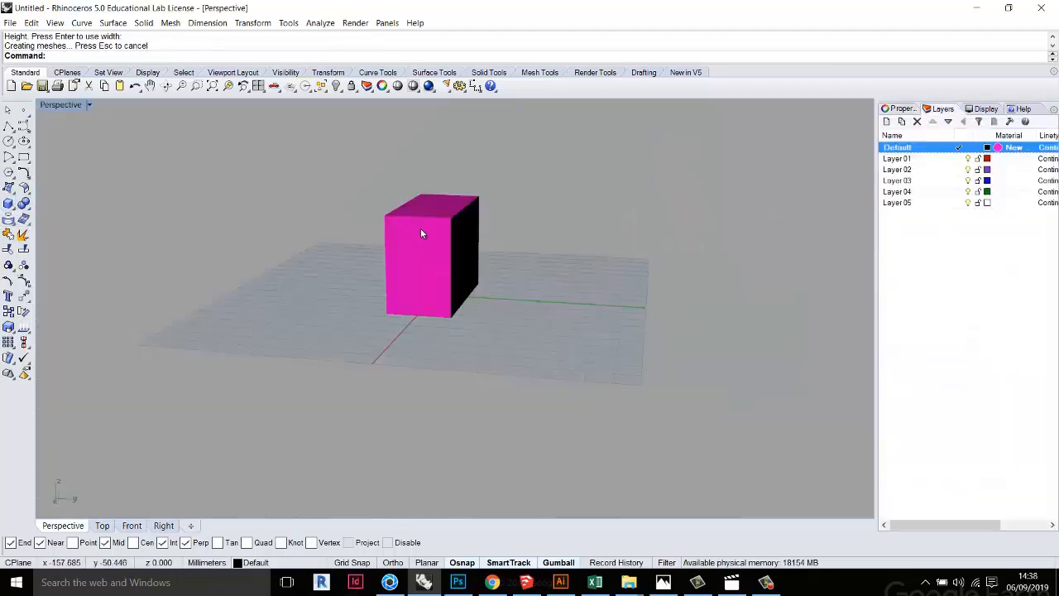
# Stretch the box along the Y direction with the Gumball scale handle to about 54 mm wide, and deselect it
pyautogui.scroll(5, 422, 228)
pyautogui.click(453, 216)
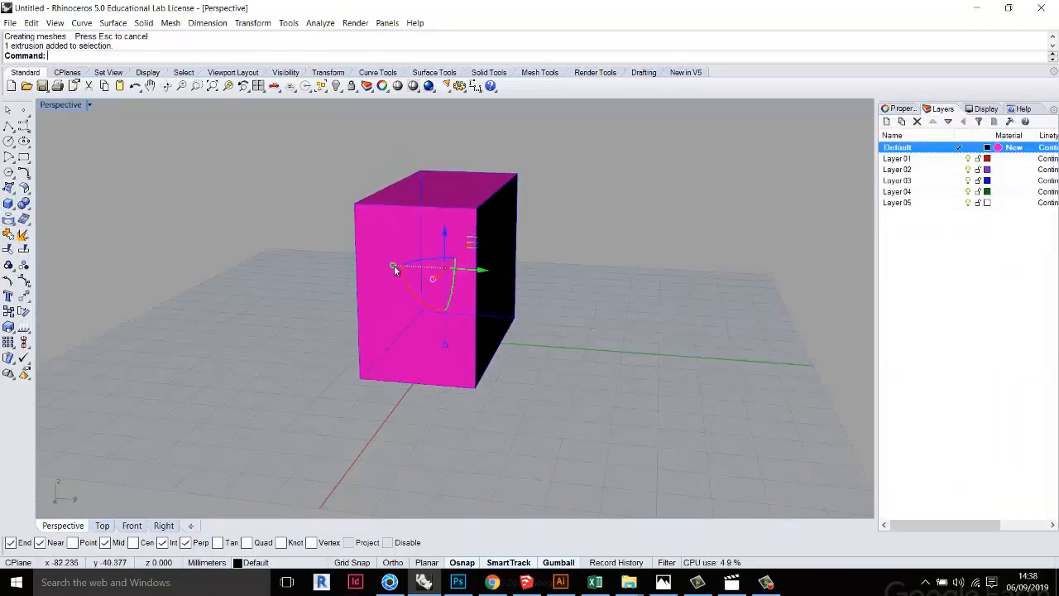
pyautogui.moveTo(394, 265); pyautogui.dragTo(352, 269)
pyautogui.click(550, 354)
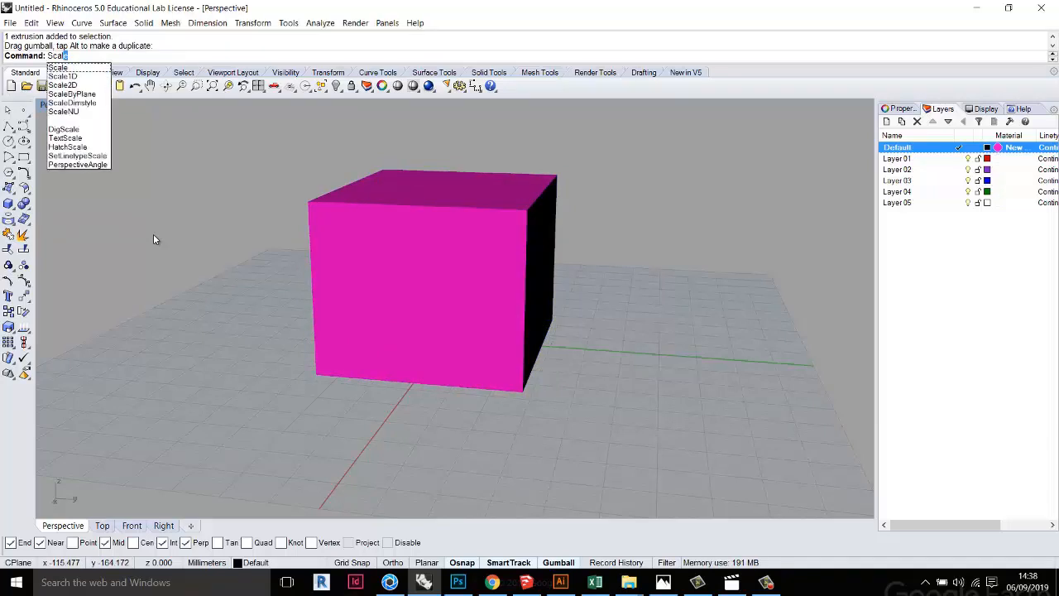
# Try Scale1D on the box along its front bottom edge, using the edge's left end as origin and right end as first reference
pyautogui.click(74, 77)
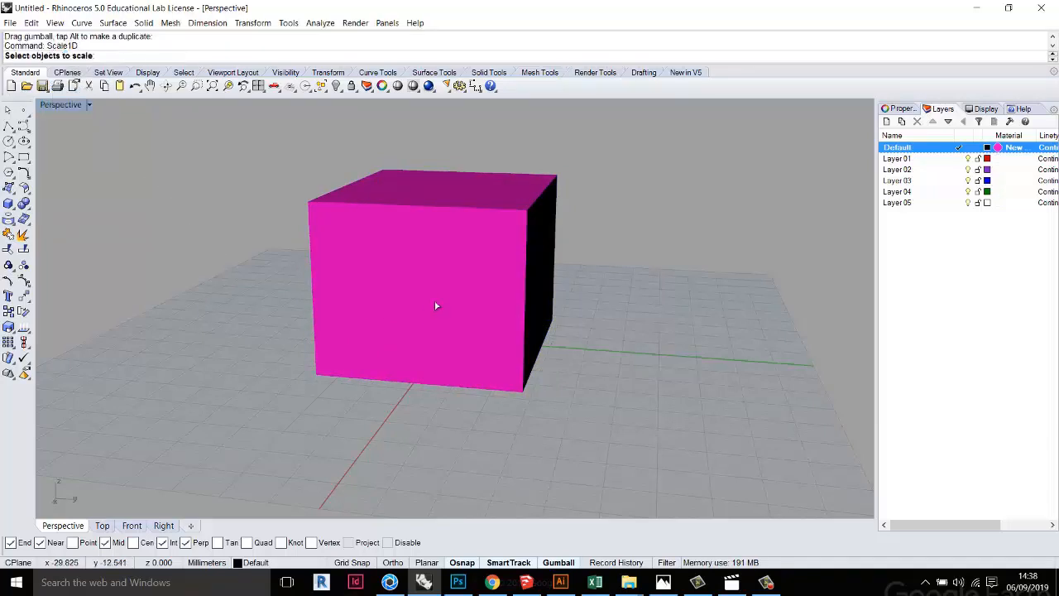
pyautogui.click(398, 352)
pyautogui.click(323, 385)
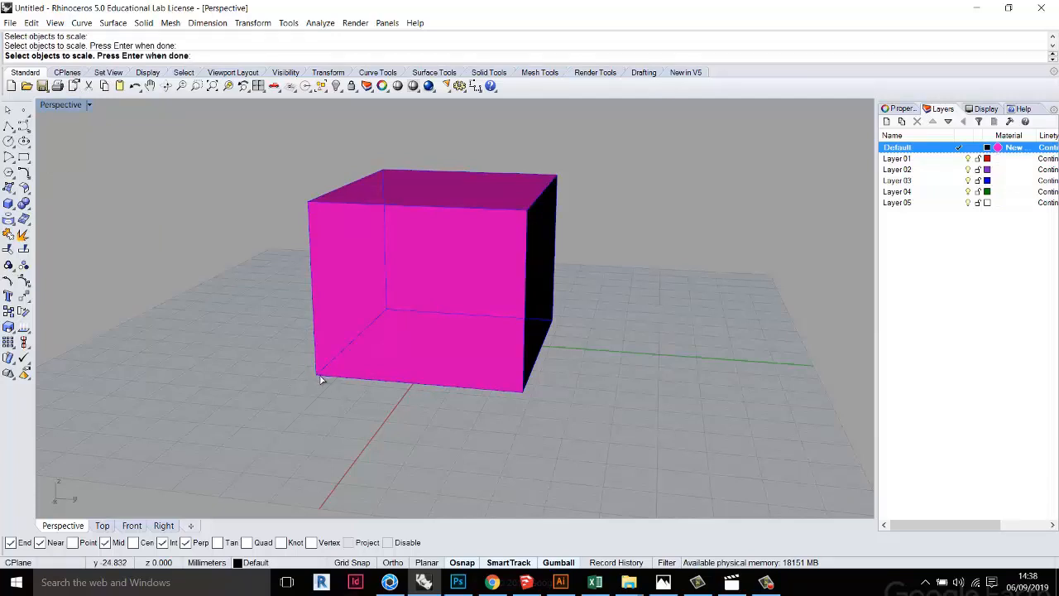
pyautogui.press('Return')
pyautogui.click(316, 374)
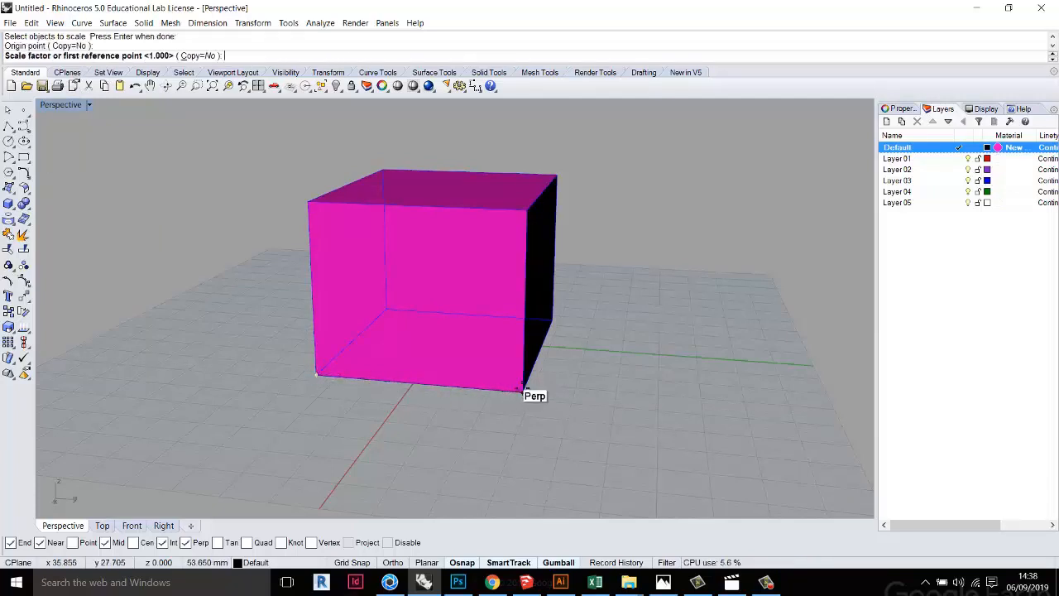
pyautogui.click(523, 390)
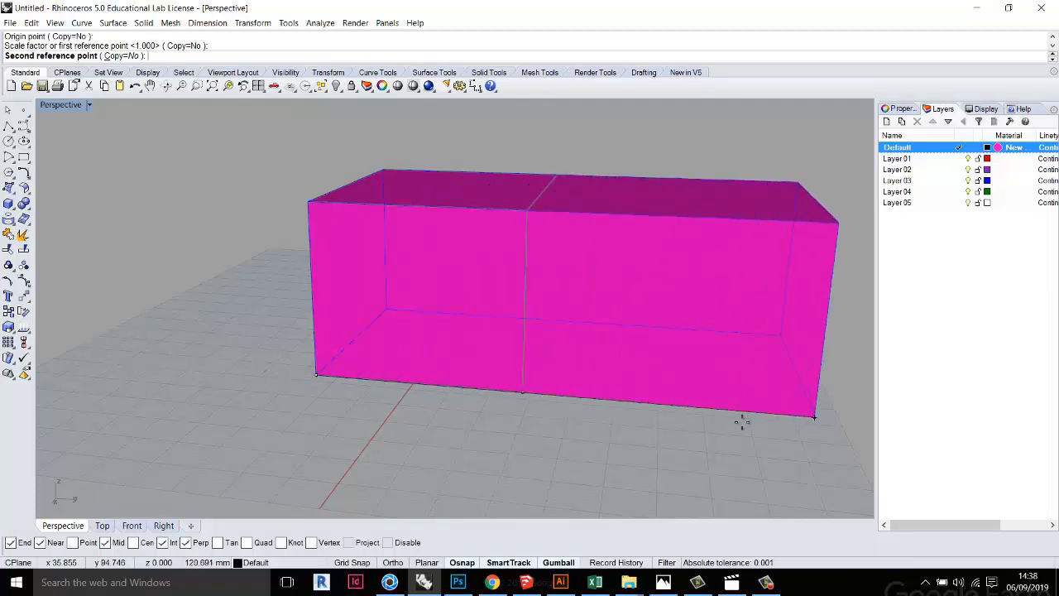
pyautogui.press('Escape')
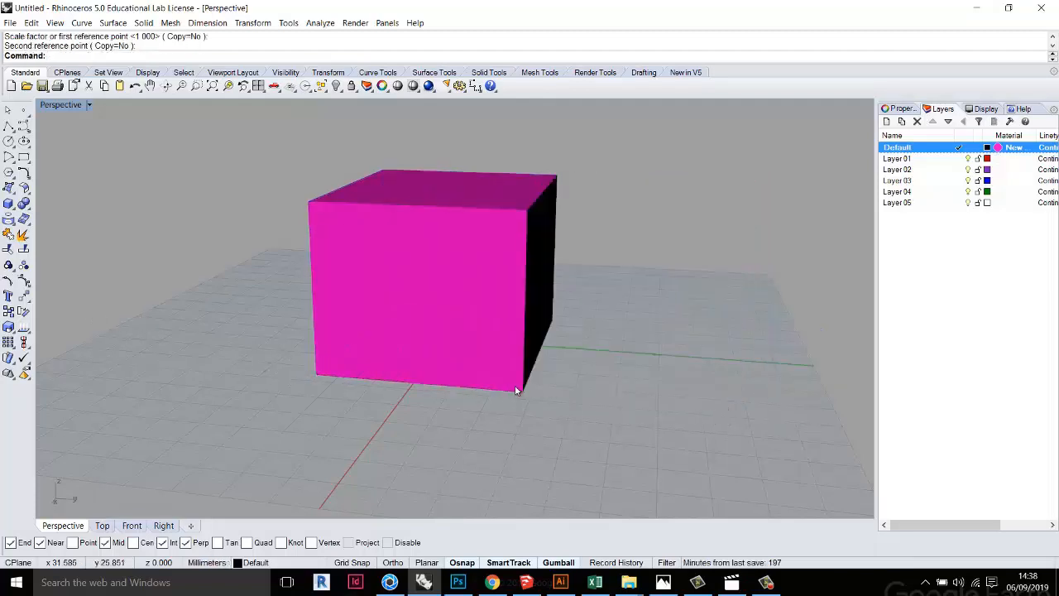
# Try Scale2D on the box from its front lower-left corner, with the front lower-right corner as first reference point
pyautogui.write('Scale')
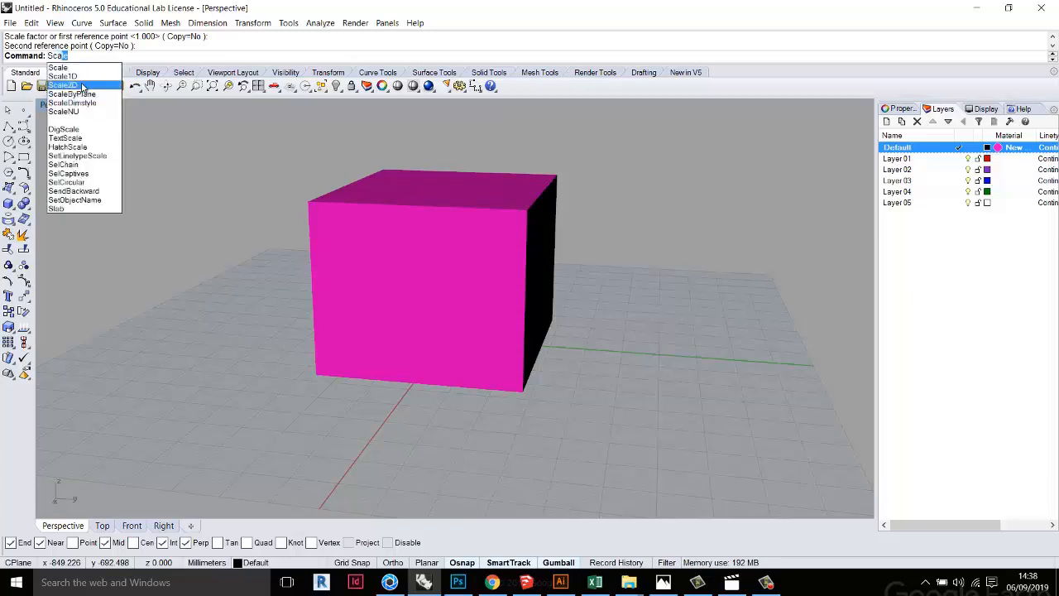
pyautogui.click(71, 84)
pyautogui.click(379, 290)
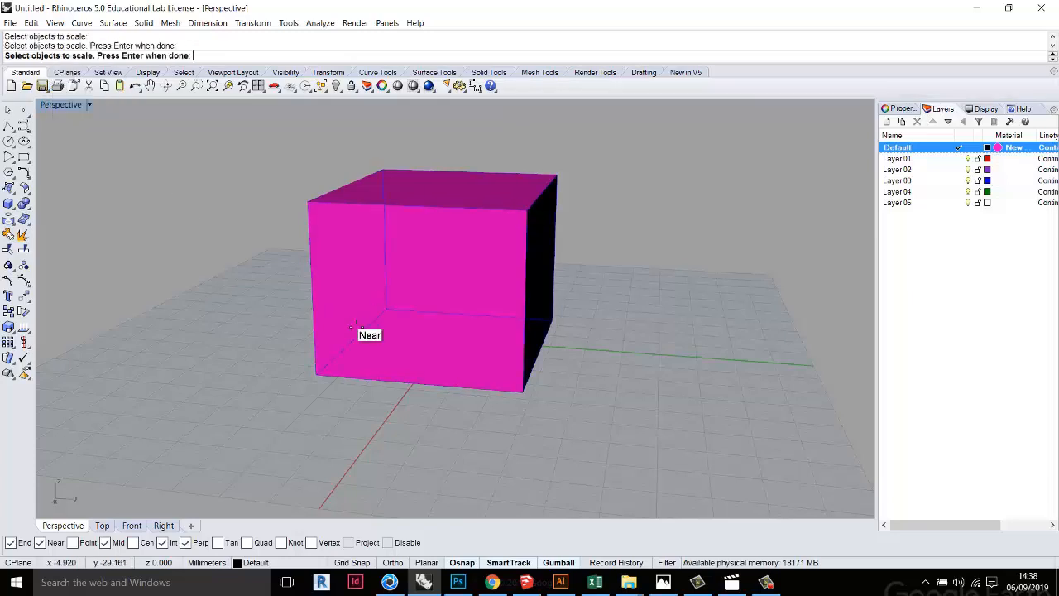
pyautogui.press('Return')
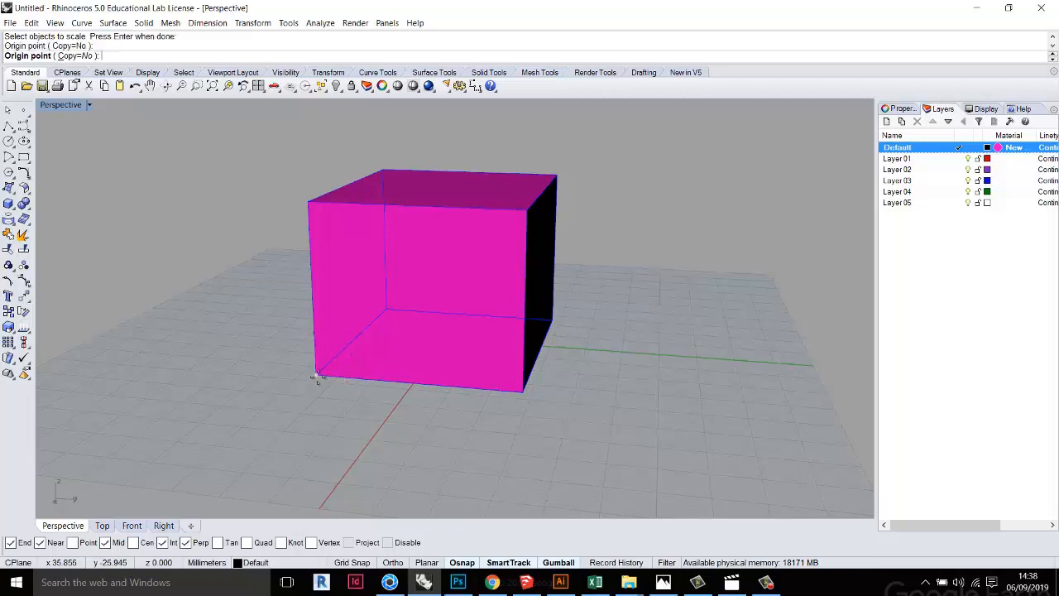
pyautogui.click(317, 374)
pyautogui.click(525, 391)
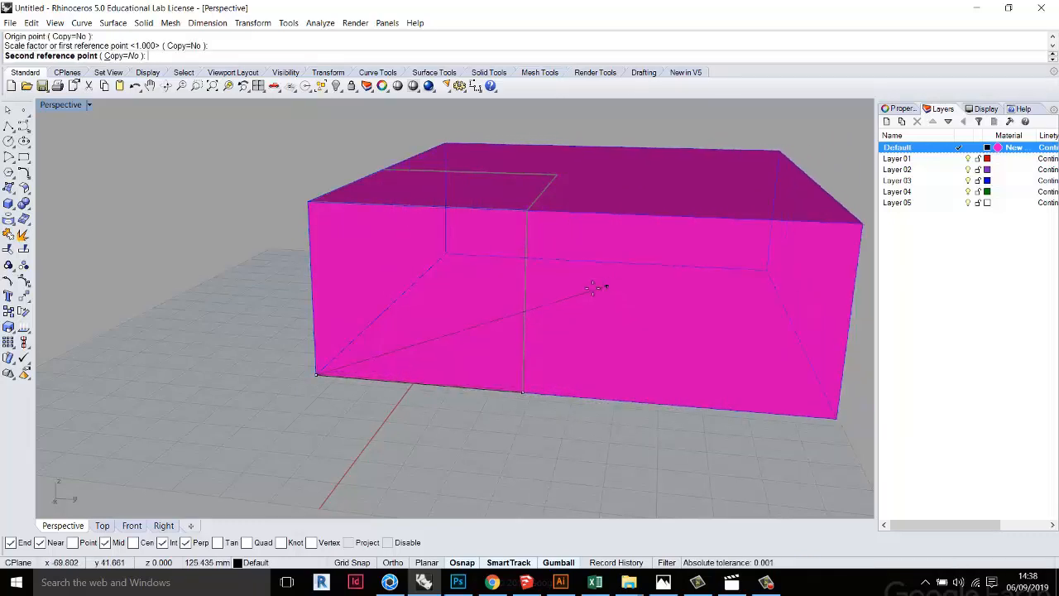
pyautogui.middleClick(580, 291)
pyautogui.moveTo(627, 290); pyautogui.dragTo(617, 311, button='right')
pyautogui.scroll(-6, 605, 321)
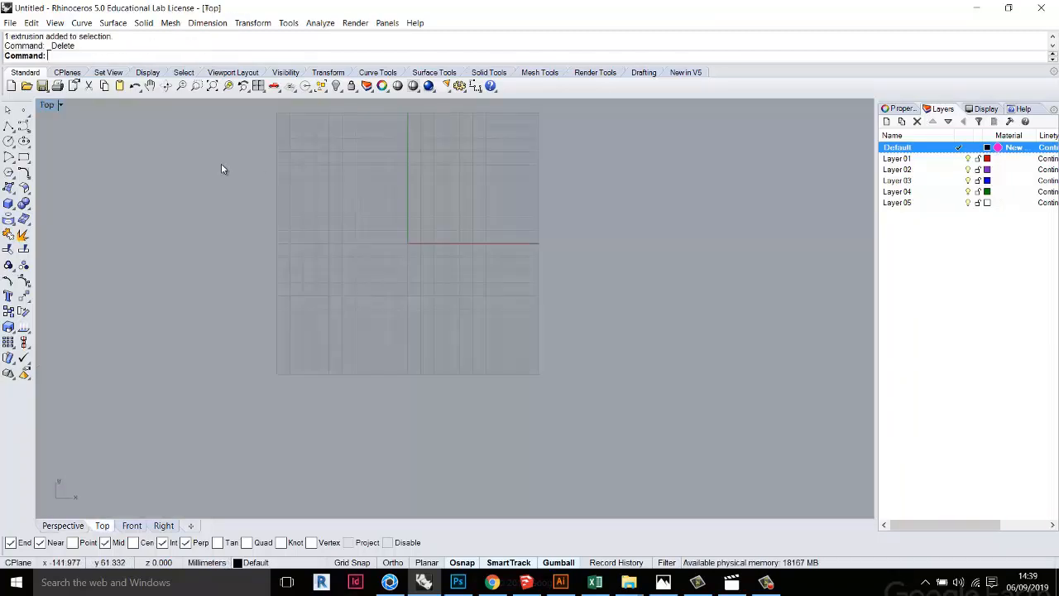
# Draw a wavy interpolated curve through five free points in the Top viewport, starting on the negative X side and ending beyond the grid's positive X edge
pyautogui.click(27, 131)
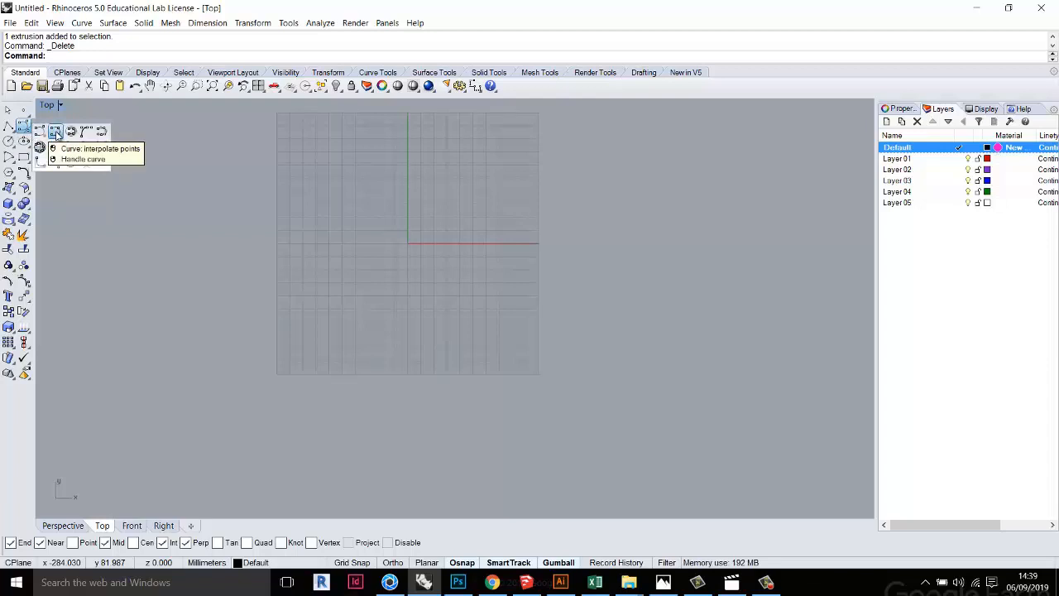
pyautogui.click(56, 133)
pyautogui.click(282, 270)
pyautogui.click(345, 169)
pyautogui.click(414, 309)
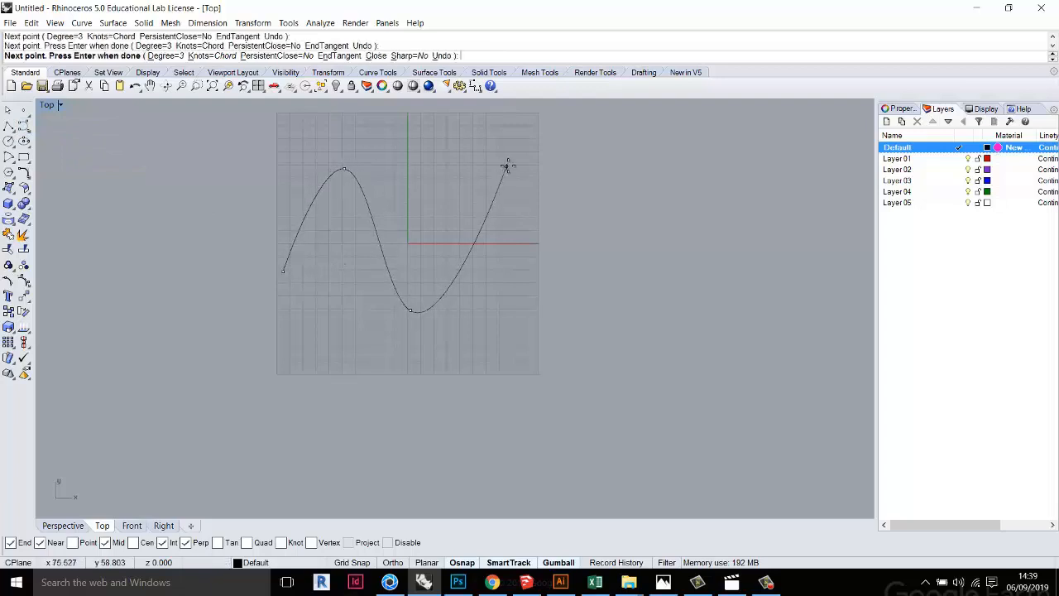
pyautogui.click(524, 162)
pyautogui.click(642, 276)
pyautogui.press('Return')
pyautogui.scroll(3, 484, 189)
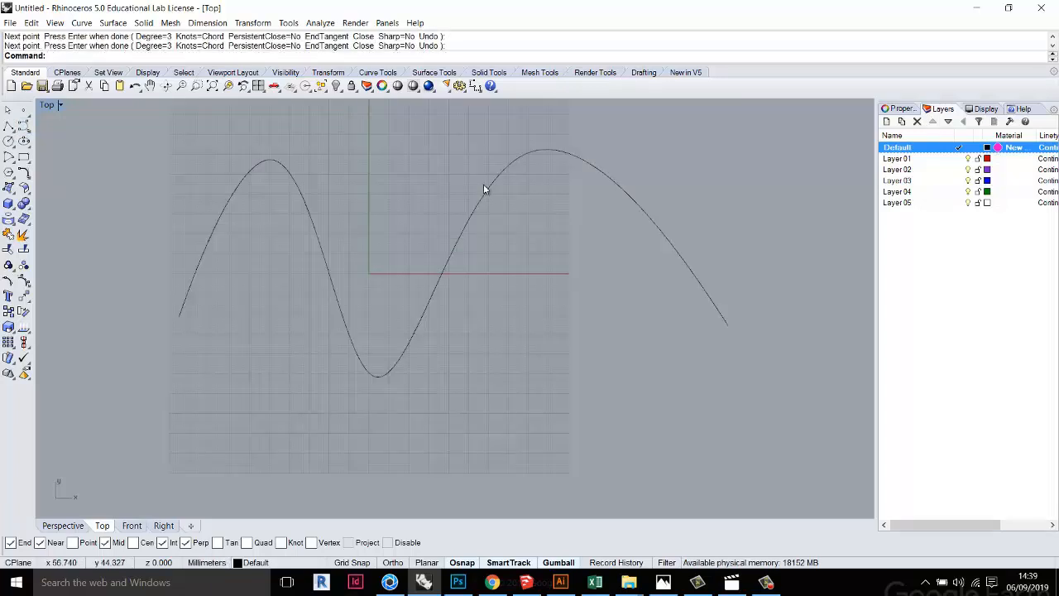
# Widen the wavy curve along X and flatten it to about half its height along Y with the Gumball scale handles
pyautogui.click(268, 165)
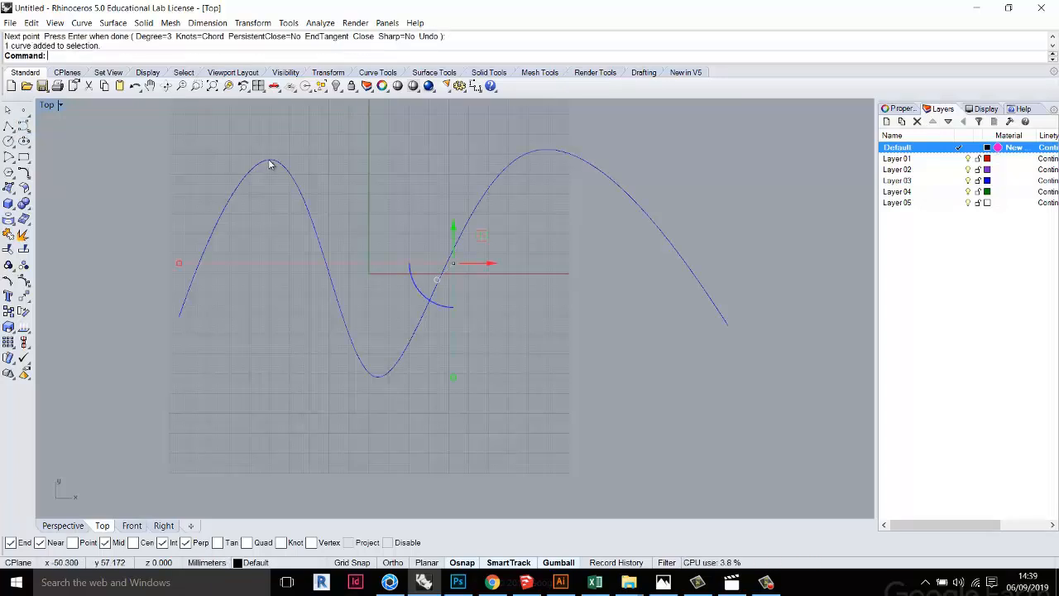
pyautogui.moveTo(180, 266); pyautogui.dragTo(149, 263)
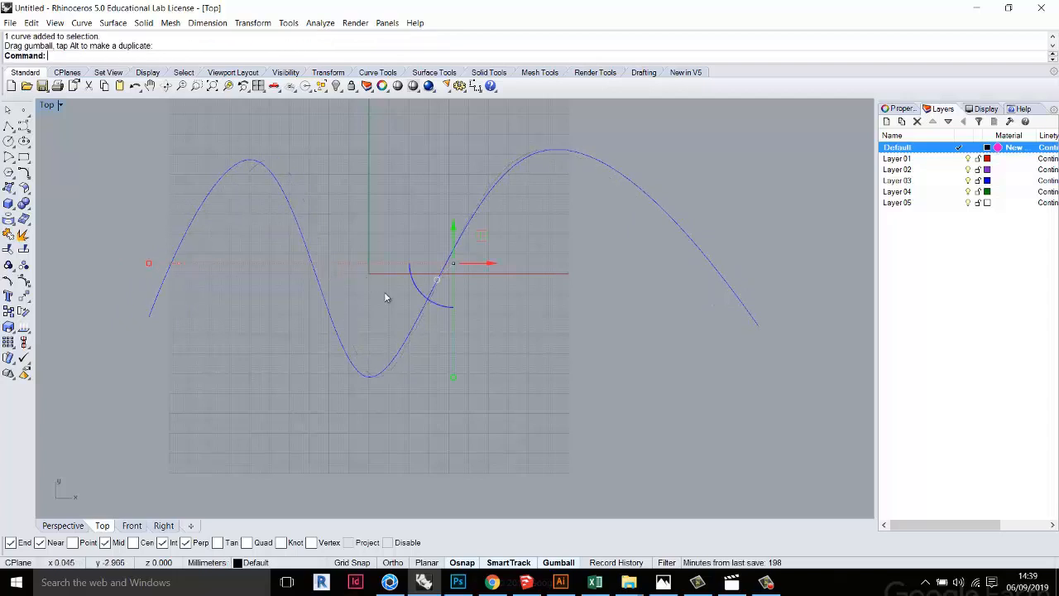
pyautogui.moveTo(454, 378); pyautogui.dragTo(452, 324)
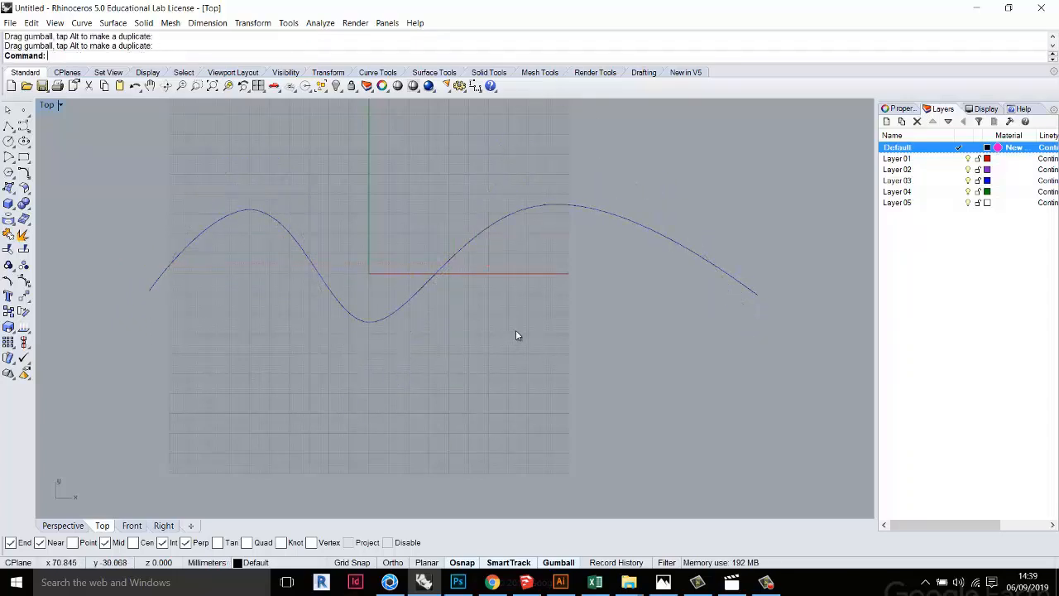
# Show the curve's edit points and move the one near the crest on the positive X side in negative Y, then negative X
pyautogui.click(508, 218)
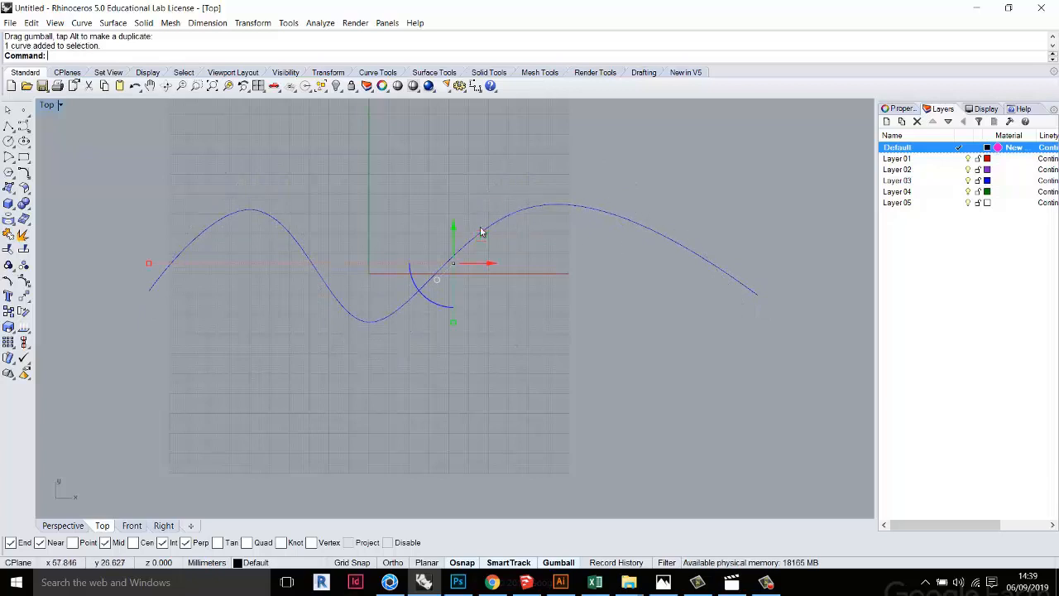
pyautogui.click(8, 283)
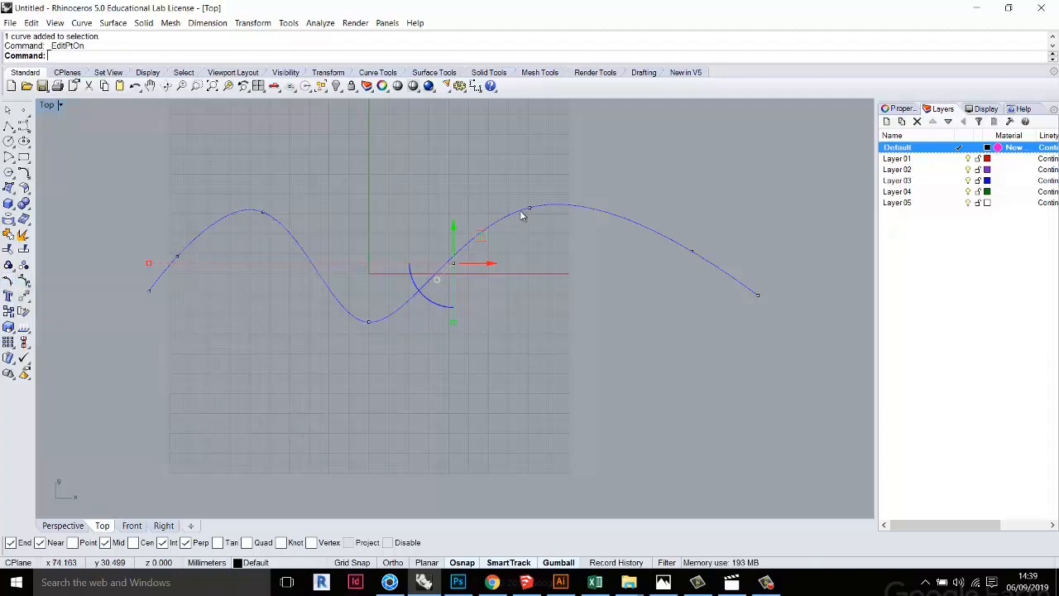
pyautogui.click(530, 208)
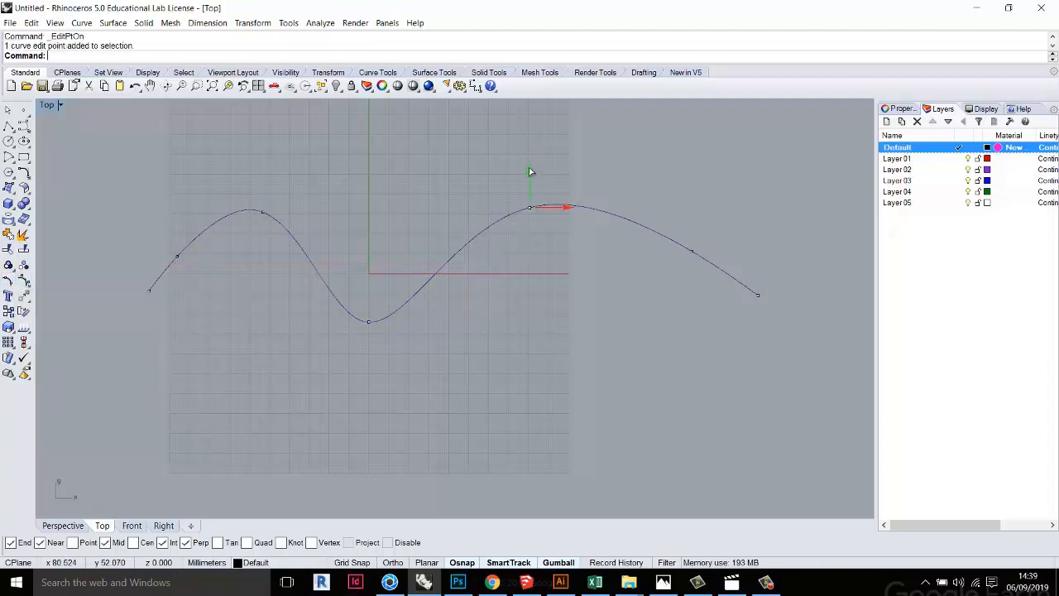
pyautogui.moveTo(530, 170); pyautogui.dragTo(536, 208)
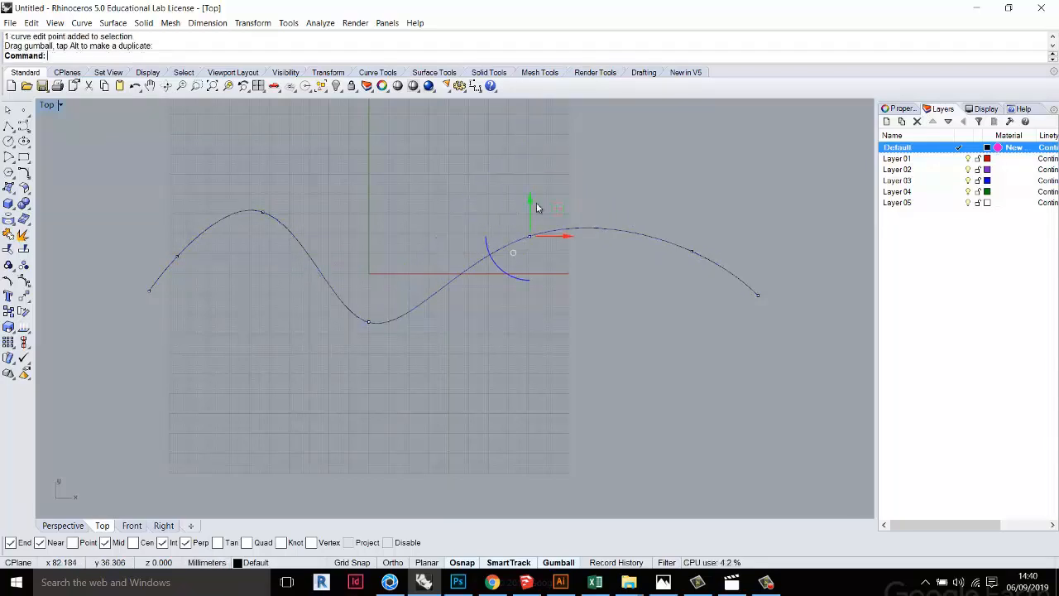
pyautogui.moveTo(569, 239); pyautogui.dragTo(535, 237)
pyautogui.click(477, 313)
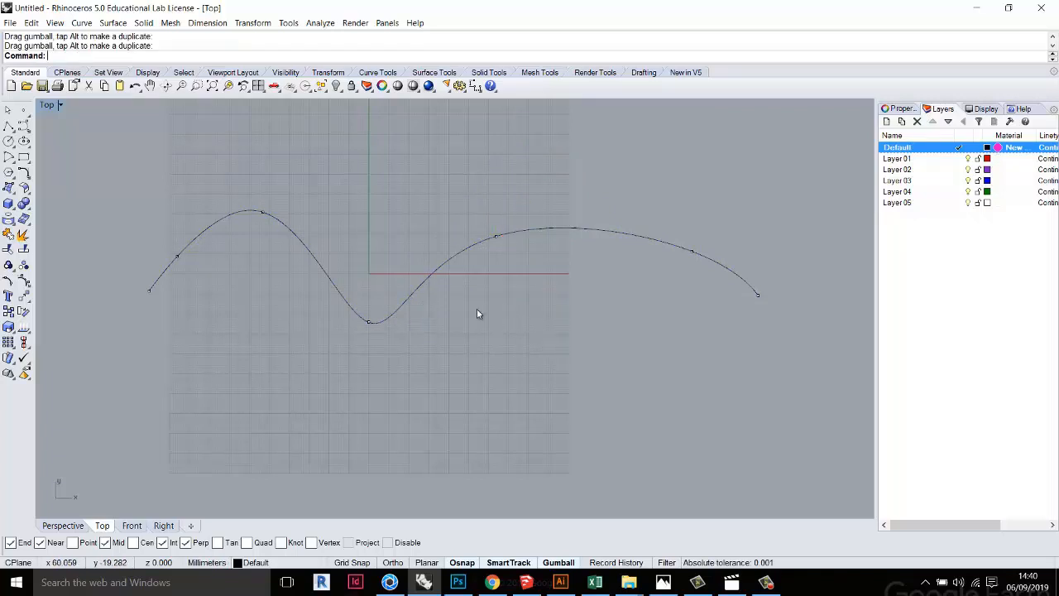
# Show the curve's control points, lower the one above the positive X side, and raise the lowest one above the X axis
pyautogui.click(220, 219)
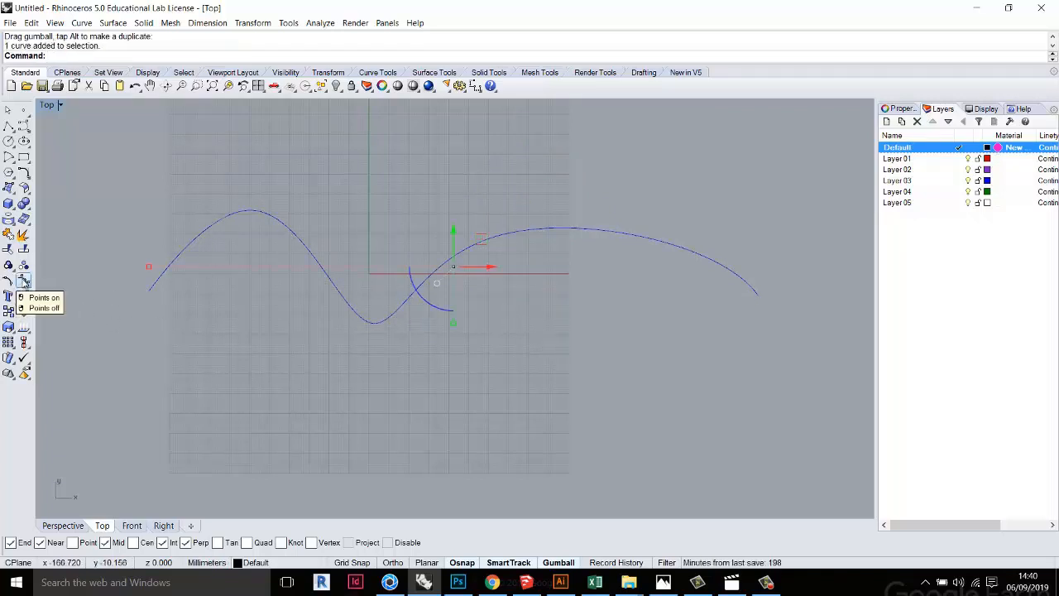
pyautogui.click(23, 281)
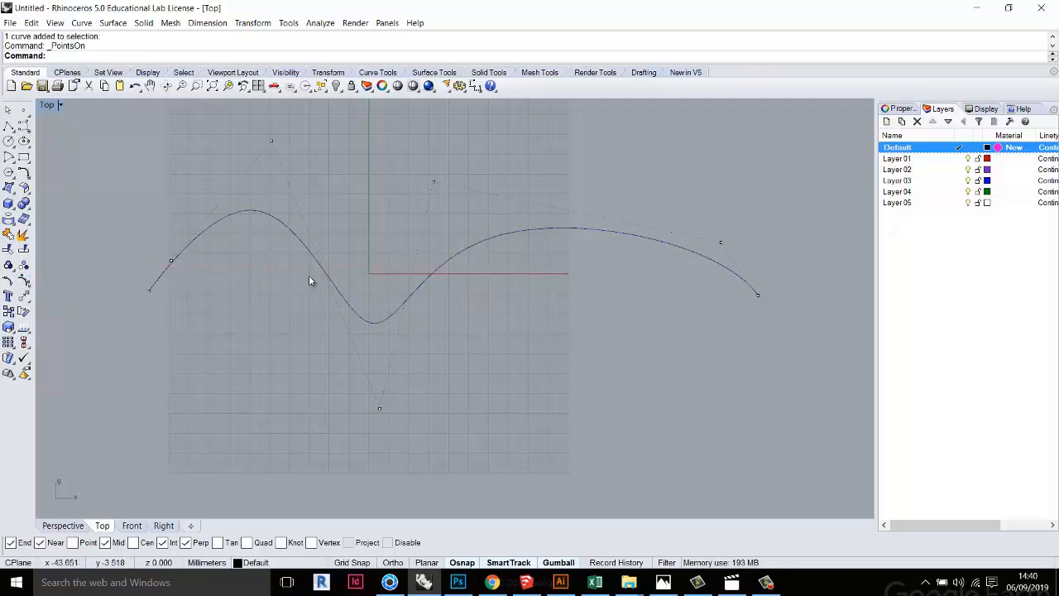
pyautogui.click(434, 181)
pyautogui.moveTo(465, 157); pyautogui.dragTo(412, 230)
pyautogui.click(379, 408)
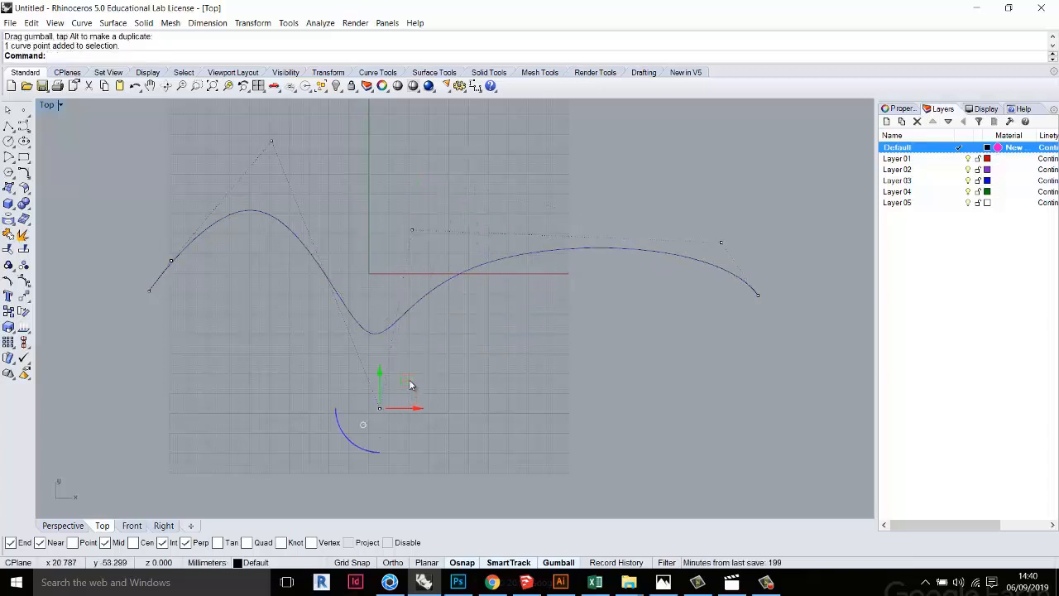
pyautogui.moveTo(411, 384); pyautogui.dragTo(429, 246)
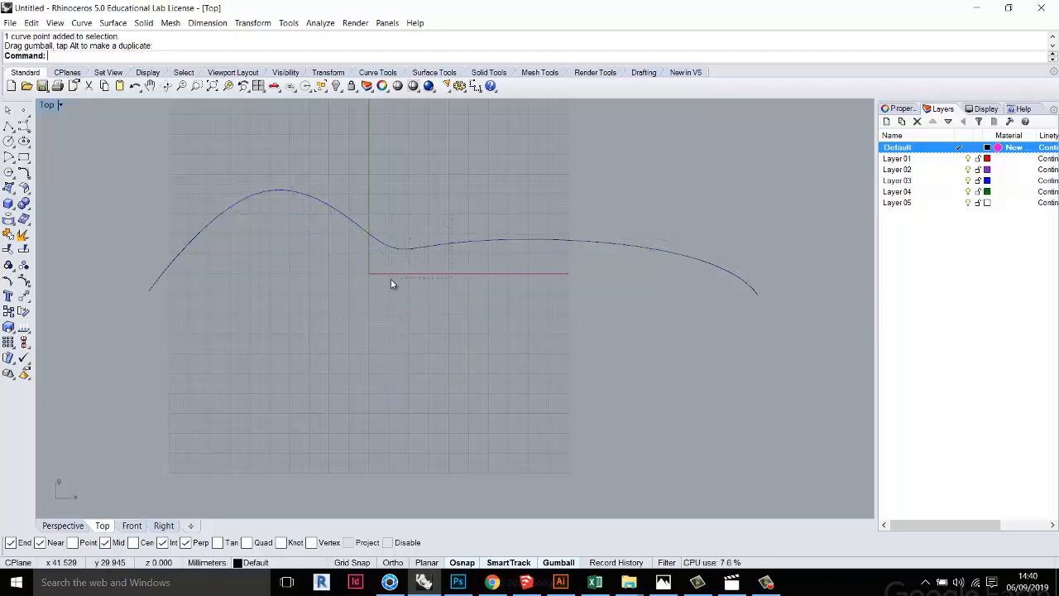
# Delete the curve and maximize the Perspective viewport
pyautogui.moveTo(390, 279); pyautogui.dragTo(389, 278)
pyautogui.press('Delete')
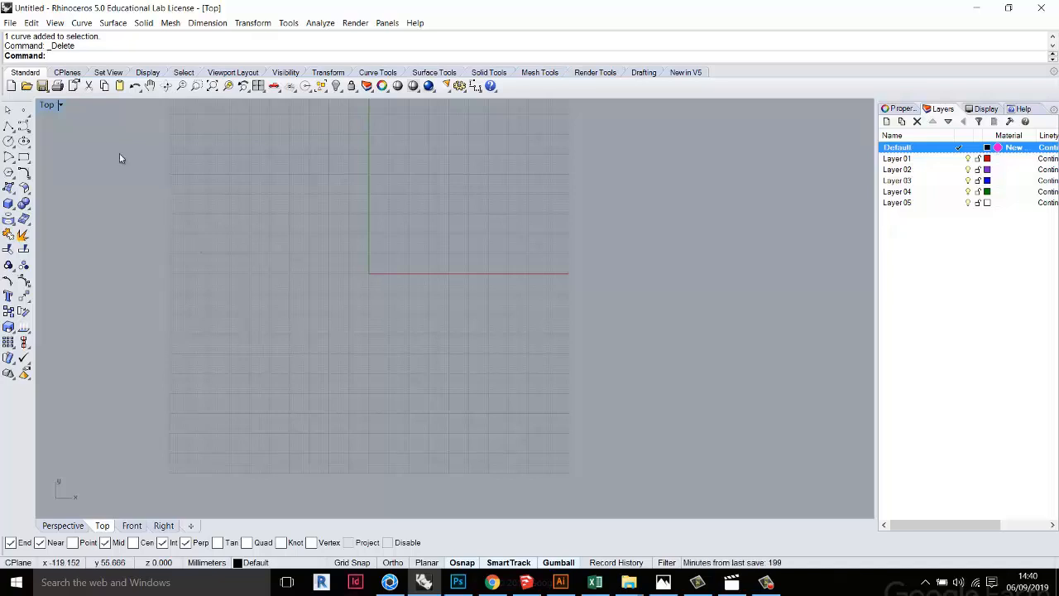
pyautogui.doubleClick(47, 105)
pyautogui.scroll(7, 739, 228)
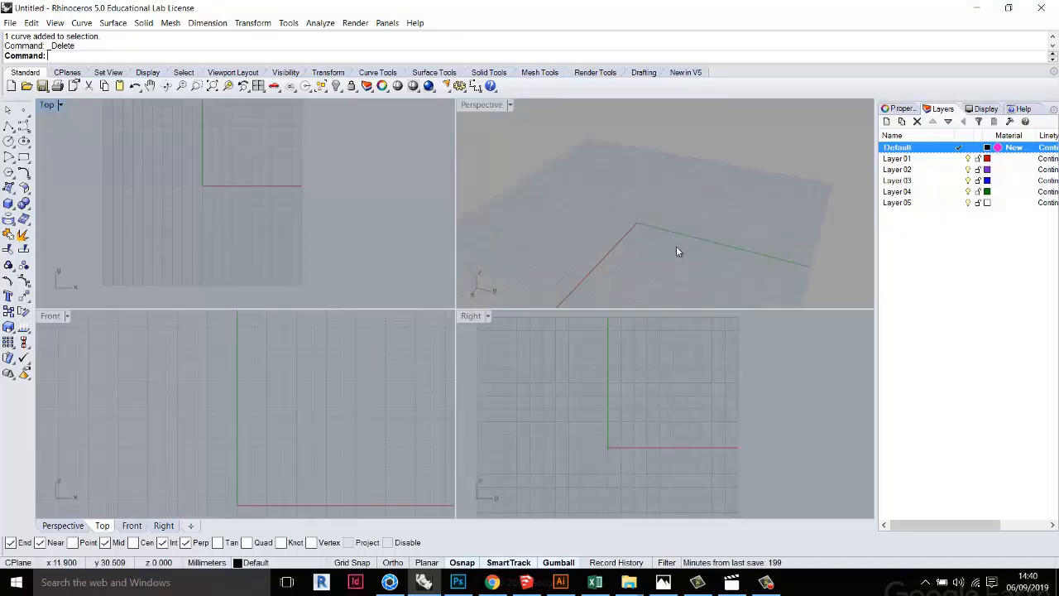
pyautogui.doubleClick(481, 106)
pyautogui.scroll(-5, 403, 373)
pyautogui.scroll(3, 370, 399)
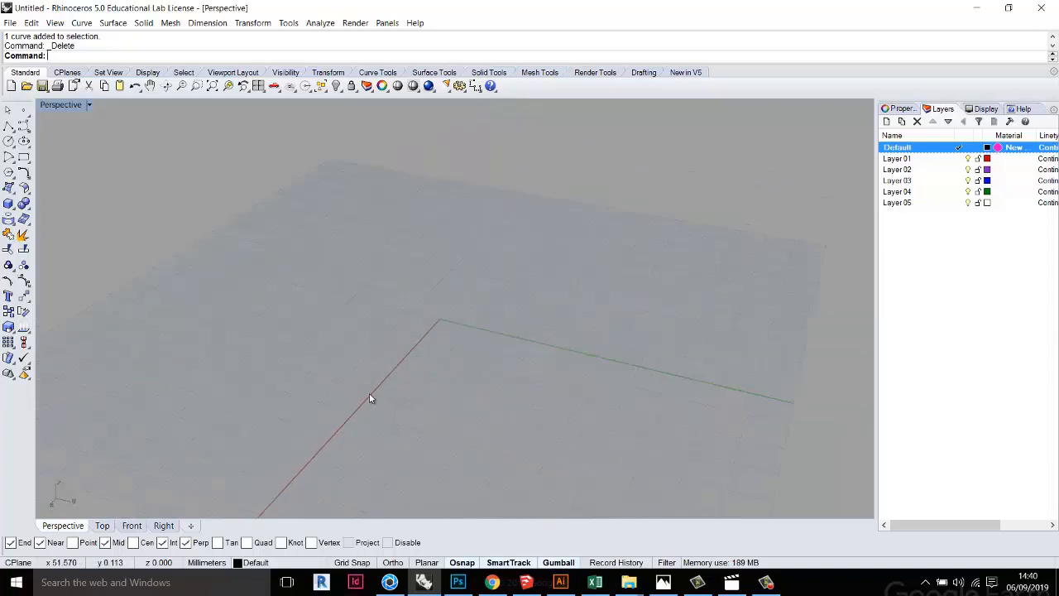
# Draw a corner-to-corner box over the origin in the Perspective viewport and set the viewport's display mode to Shaded
pyautogui.click(8, 203)
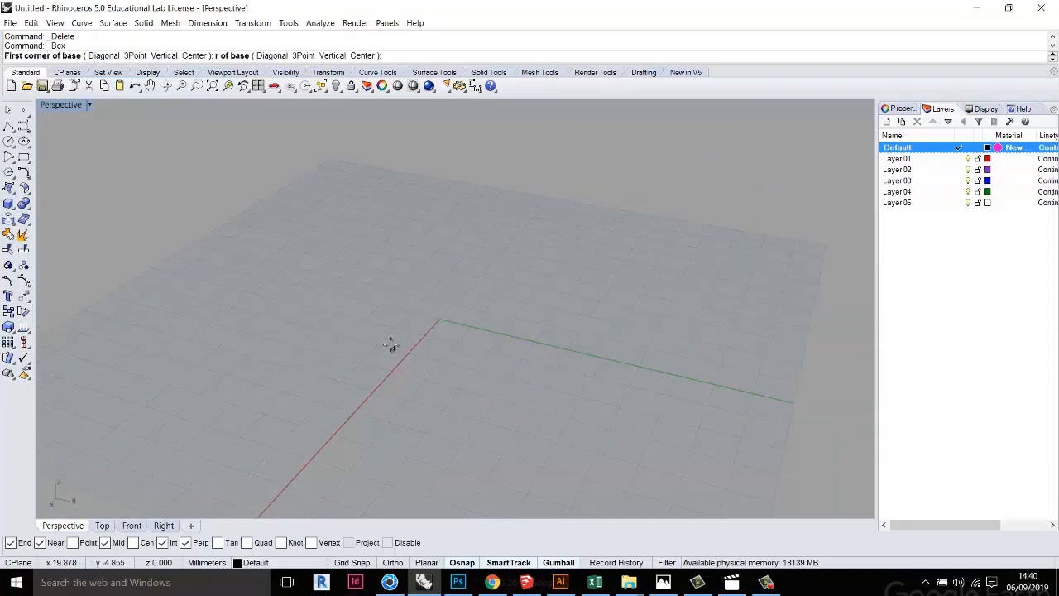
pyautogui.click(385, 341)
pyautogui.click(494, 322)
pyautogui.click(497, 209)
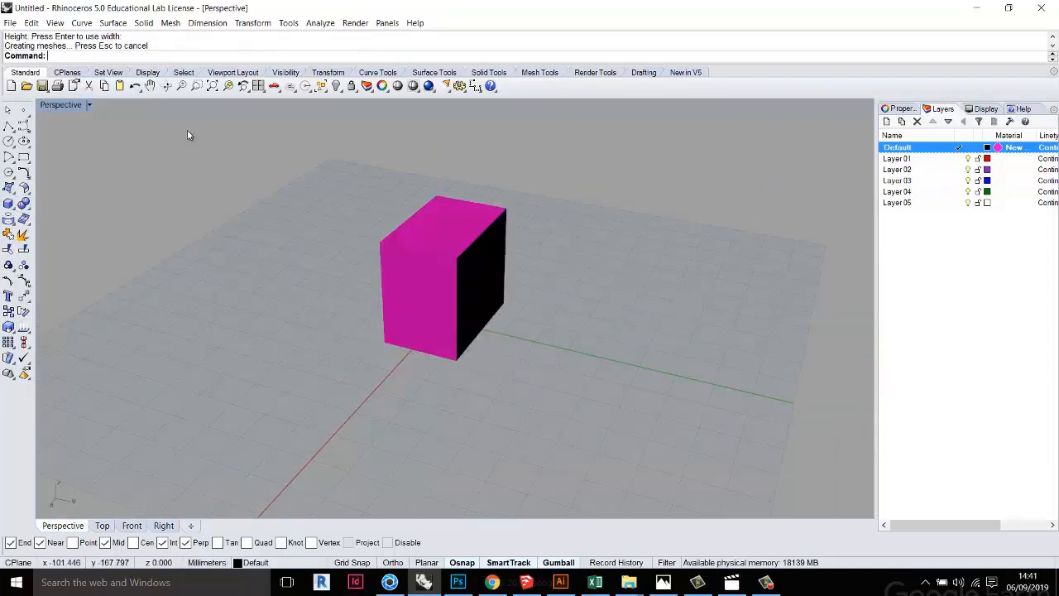
pyautogui.click(90, 104)
pyautogui.click(75, 149)
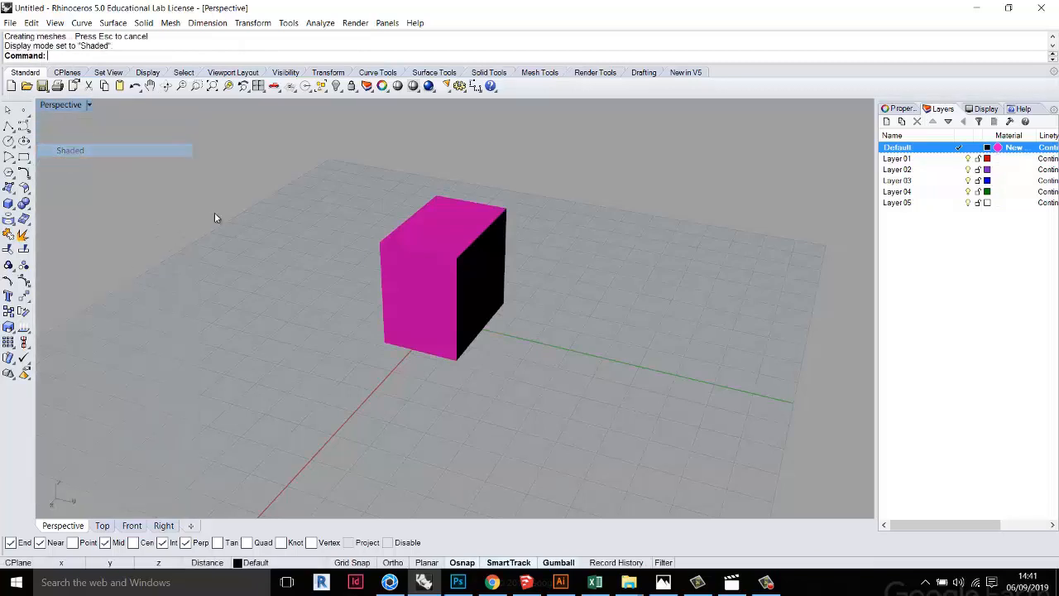
# Move the box 50 mm in the positive Y direction with the Gumball
pyautogui.moveTo(574, 383); pyautogui.dragTo(390, 364, button='right')
pyautogui.click(484, 275)
pyautogui.moveTo(285, 303); pyautogui.dragTo(519, 358, button='right')
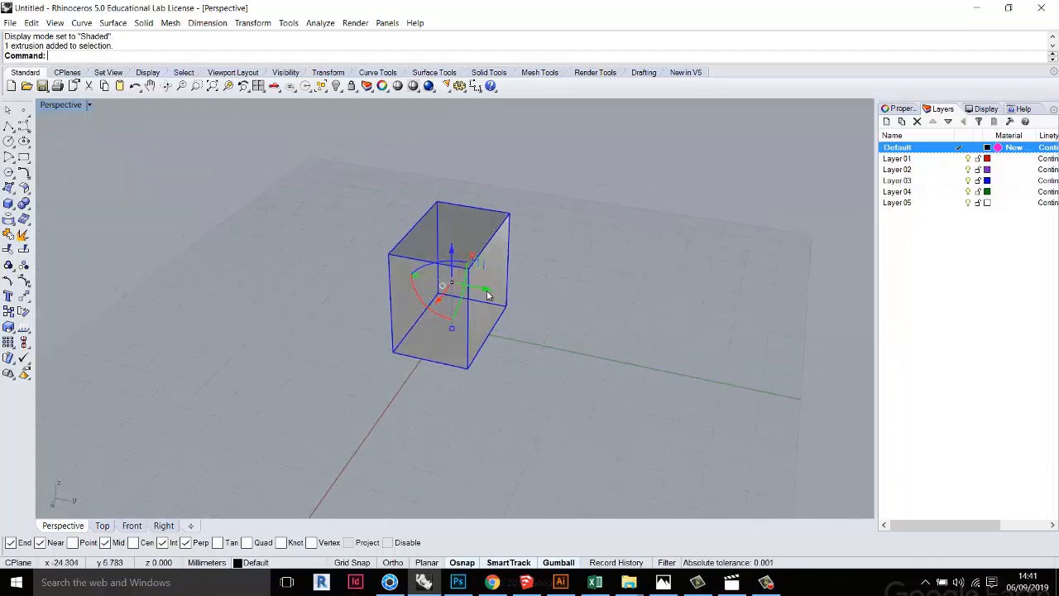
pyautogui.moveTo(486, 291); pyautogui.dragTo(565, 309)
pyautogui.write('50')
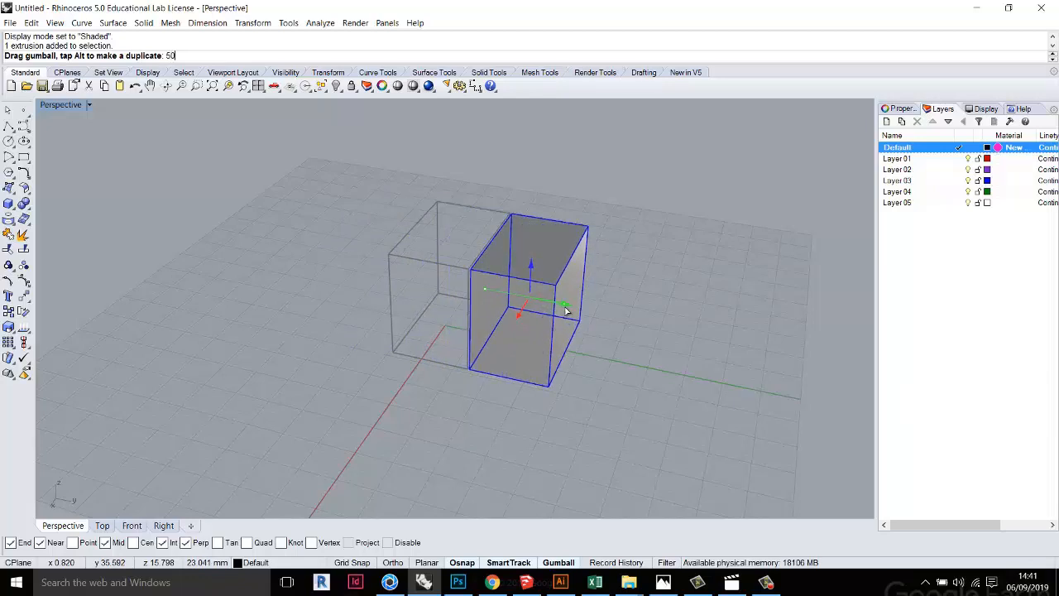
pyautogui.press('Return')
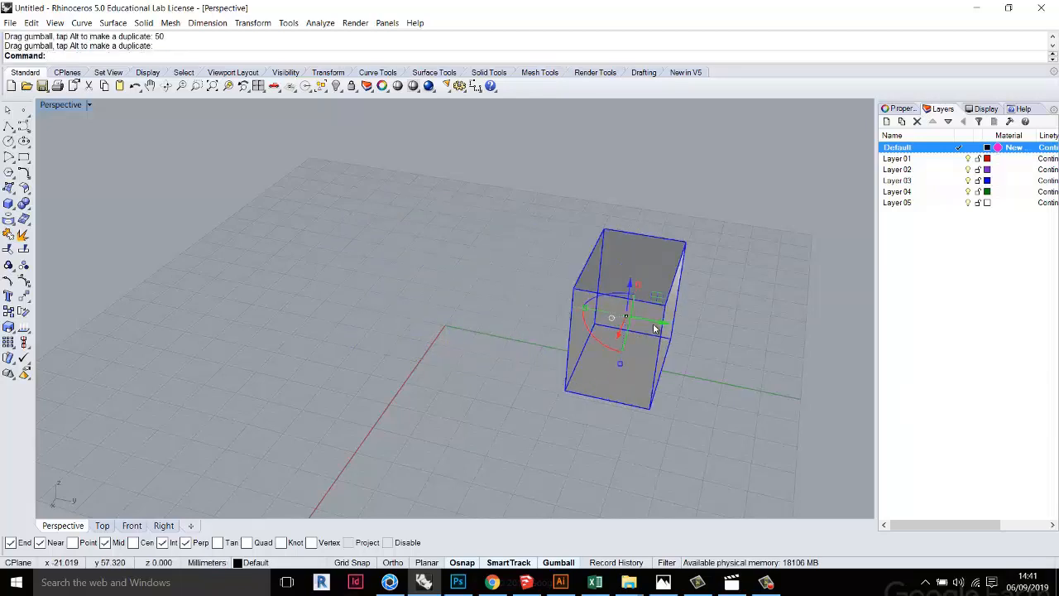
# Move the box back 2 mm in the negative Y direction with the Gumball
pyautogui.moveTo(665, 328); pyautogui.dragTo(633, 321)
pyautogui.write('2')
pyautogui.press('Return')
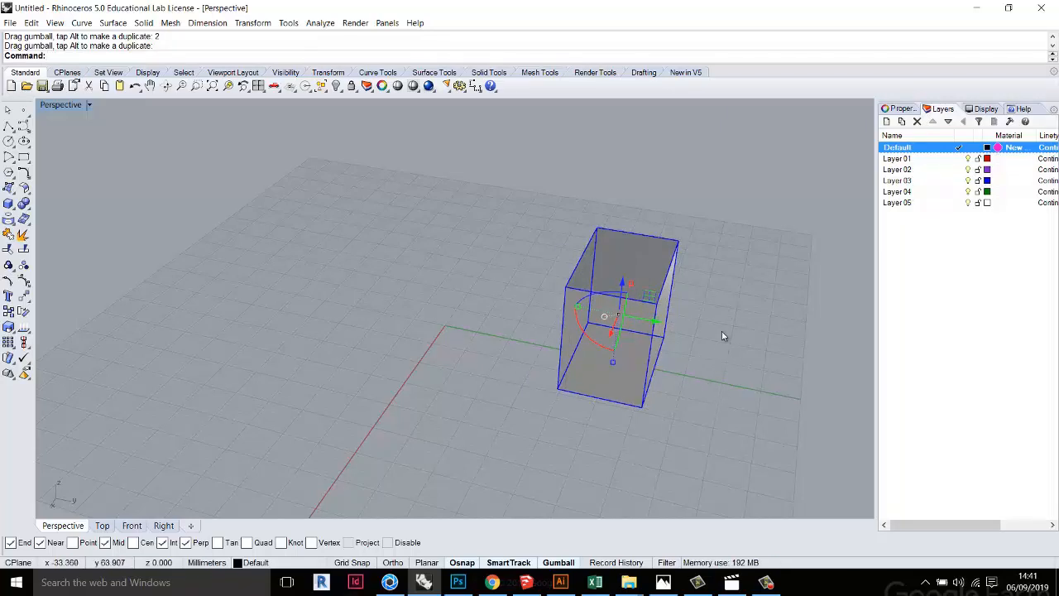
# Shrink the box along X, Y and Z with the individual Gumball scale handles
pyautogui.moveTo(722, 335); pyautogui.dragTo(616, 326, button='right')
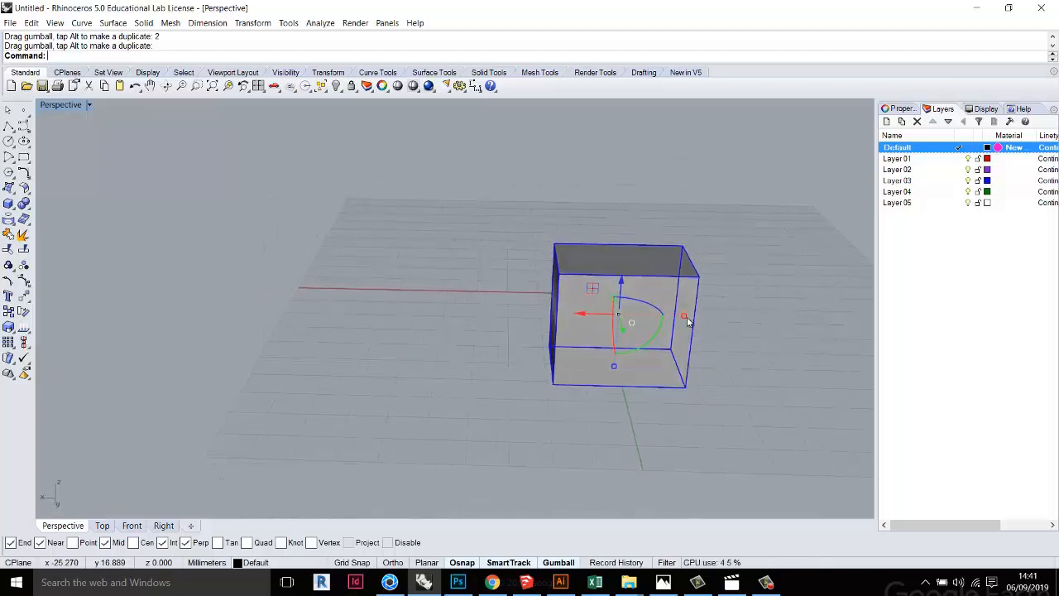
pyautogui.moveTo(685, 320)
pyautogui.mouseDown()
pyautogui.moveTo(719, 317)
pyautogui.moveTo(667, 321)
pyautogui.mouseUp()
pyautogui.moveTo(614, 300)
pyautogui.mouseDown()
pyautogui.moveTo(609, 286)
pyautogui.moveTo(612, 304)
pyautogui.mouseUp()
pyautogui.moveTo(615, 371); pyautogui.dragTo(614, 355)
pyautogui.moveTo(722, 395); pyautogui.dragTo(723, 377, button='right')
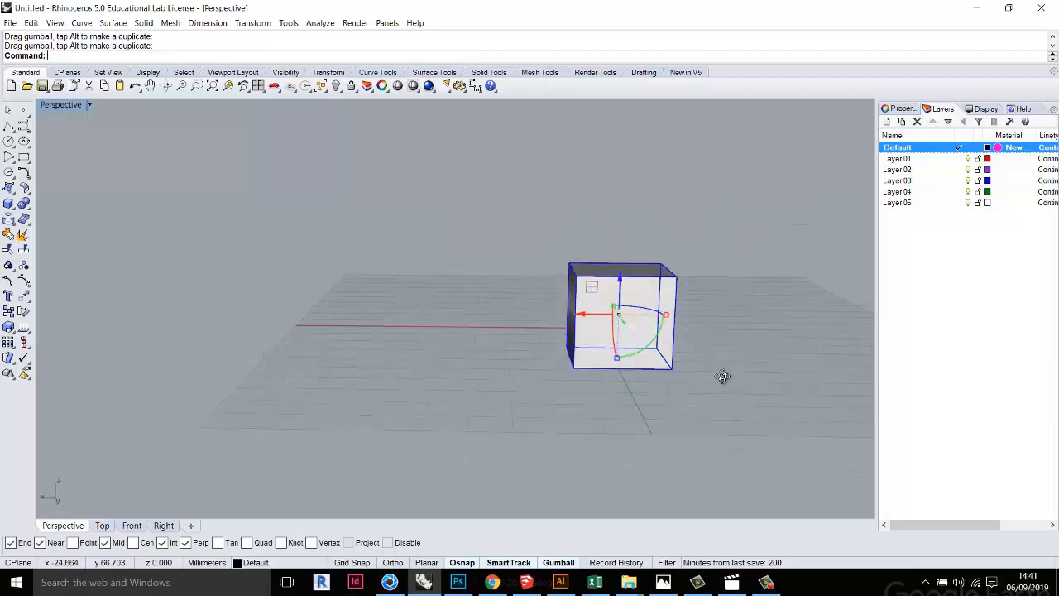
# Reposition the box freely within several planes using the Gumball's planar move handles
pyautogui.moveTo(591, 287); pyautogui.dragTo(497, 235)
pyautogui.moveTo(490, 277); pyautogui.dragTo(596, 248, button='right')
pyautogui.moveTo(553, 233); pyautogui.dragTo(612, 231)
pyautogui.moveTo(612, 231); pyautogui.dragTo(672, 343, button='right')
pyautogui.moveTo(642, 270); pyautogui.dragTo(529, 277)
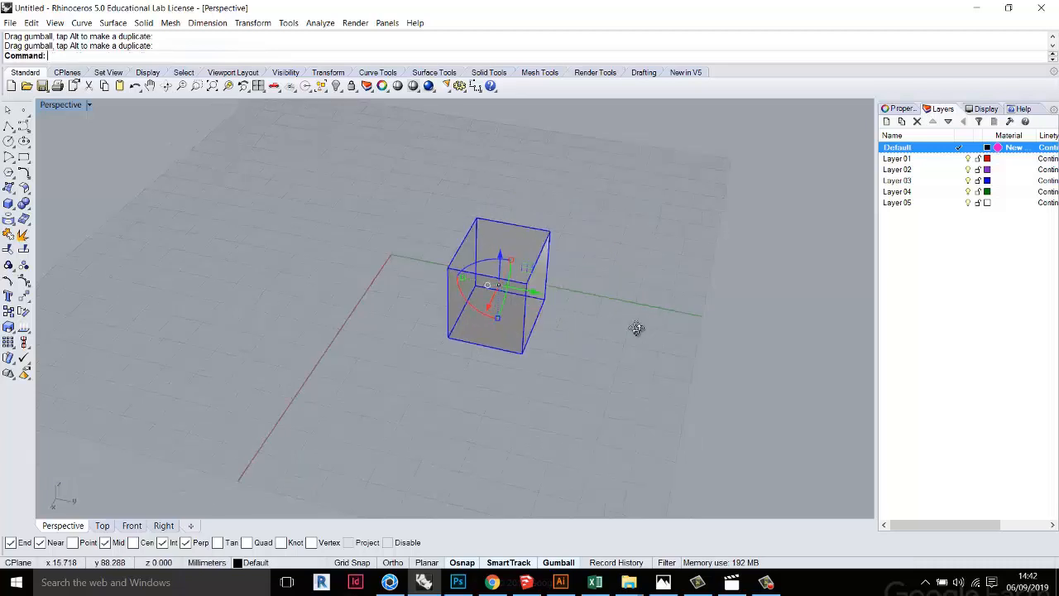
pyautogui.moveTo(634, 326); pyautogui.dragTo(536, 315, button='right')
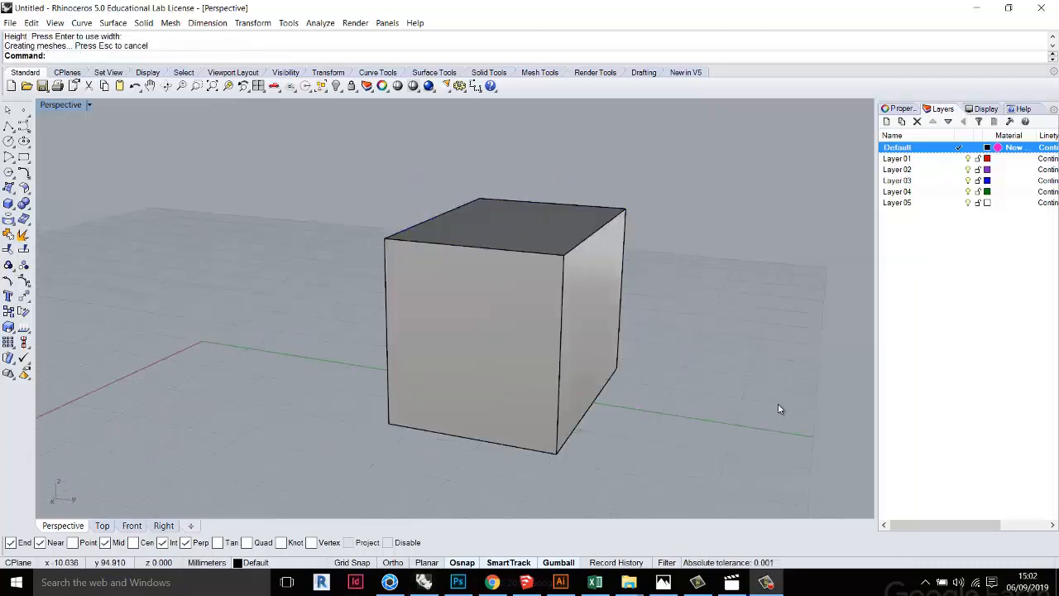
# Duplicate the box in the positive Y direction with the Gumball, leaving a small gap between the two boxes
pyautogui.click(548, 331)
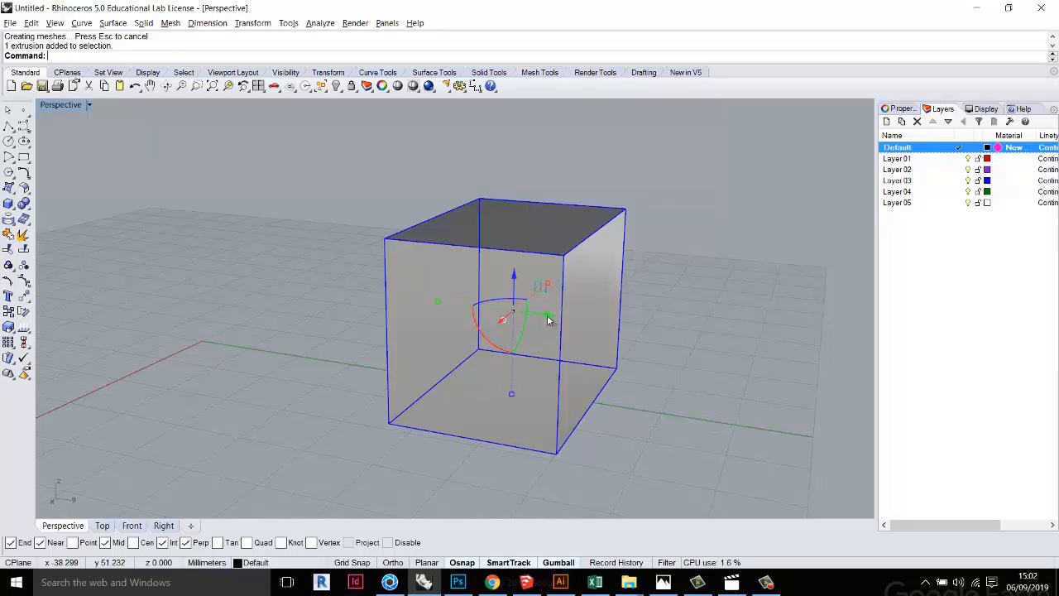
pyautogui.moveTo(549, 320); pyautogui.dragTo(745, 355)
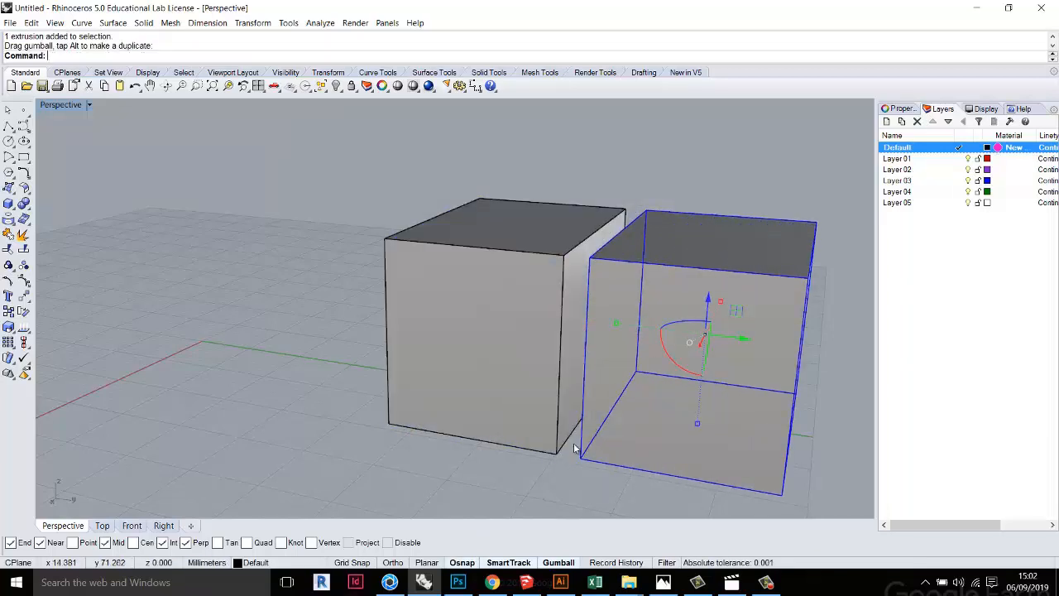
pyautogui.scroll(2, 820, 442)
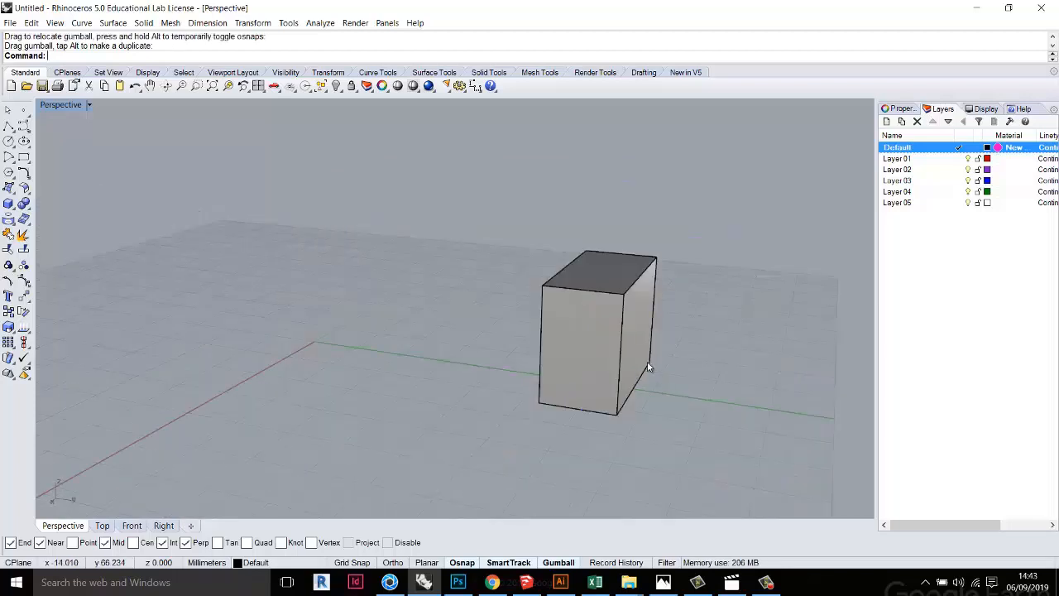
pyautogui.scroll(3, 645, 361)
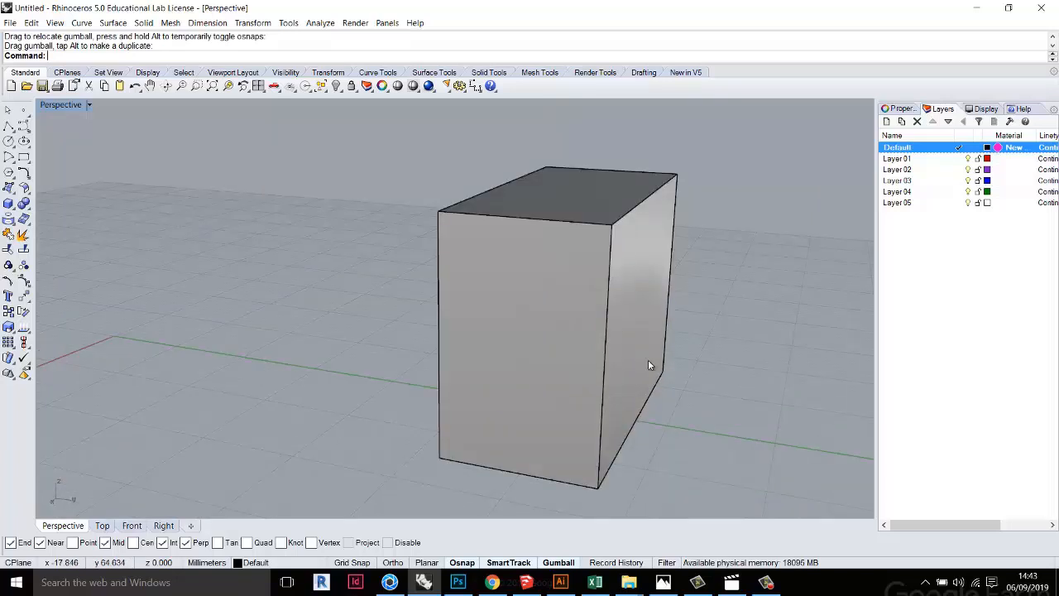